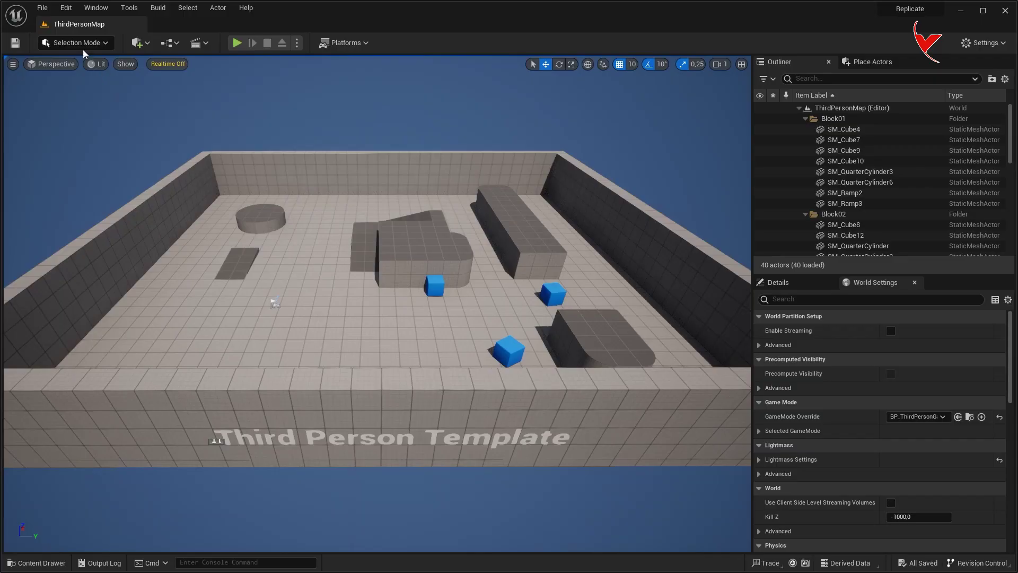
- Stop the two-player play test and bring up the New Level template choices
{"action": "left_click", "coordinate": [42, 7]}
{"action": "left_click", "coordinate": [51, 35]}
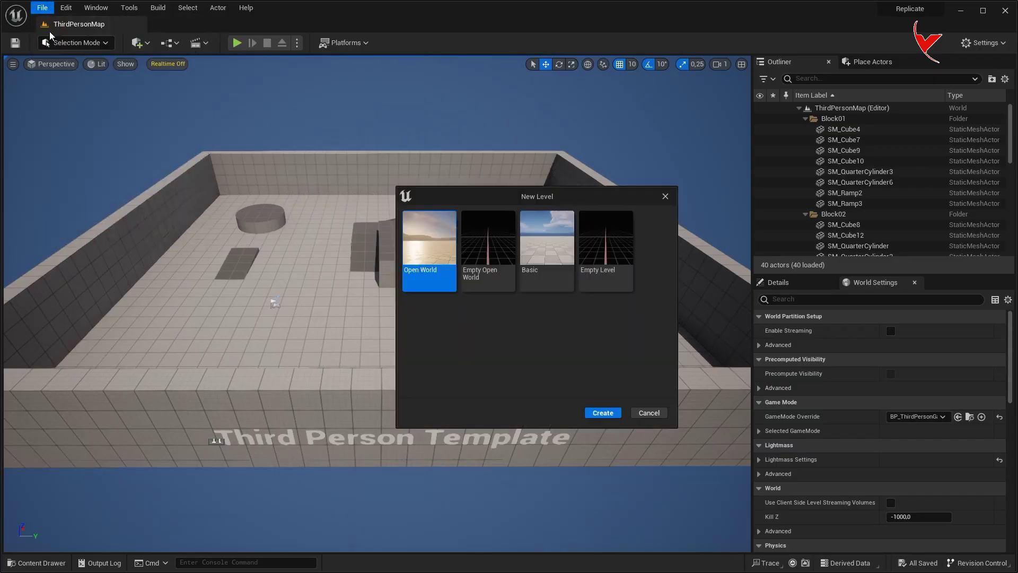
- Create a Basic level and set its Floor's Scale X to 80
{"action": "left_click", "coordinate": [603, 413]}
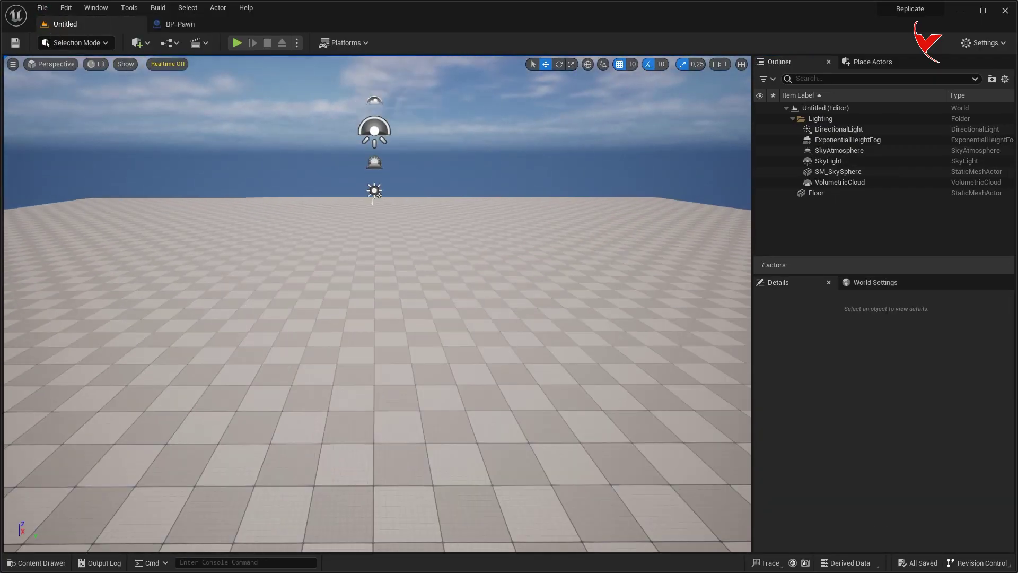
{"action": "left_click", "coordinate": [572, 288]}
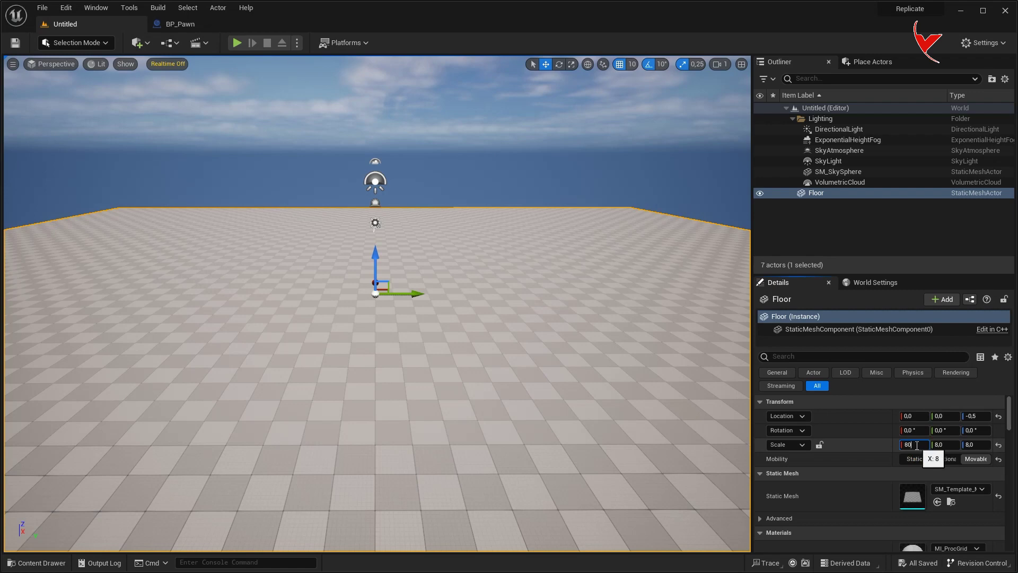
{"action": "key", "text": "Return"}
- Create a Pawn blueprint class named BP_Pawn in Content and open it
{"action": "key", "text": "ctrl+space"}
{"action": "right_click", "coordinate": [490, 459]}
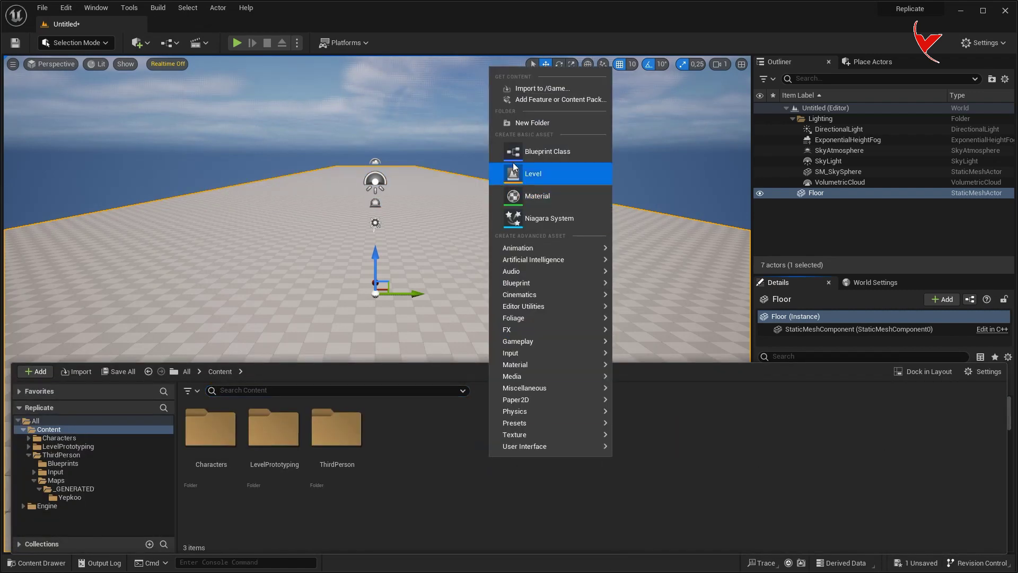
{"action": "left_click", "coordinate": [511, 154]}
{"action": "left_click", "coordinate": [424, 239]}
{"action": "type", "text": "BP_Pawn"}
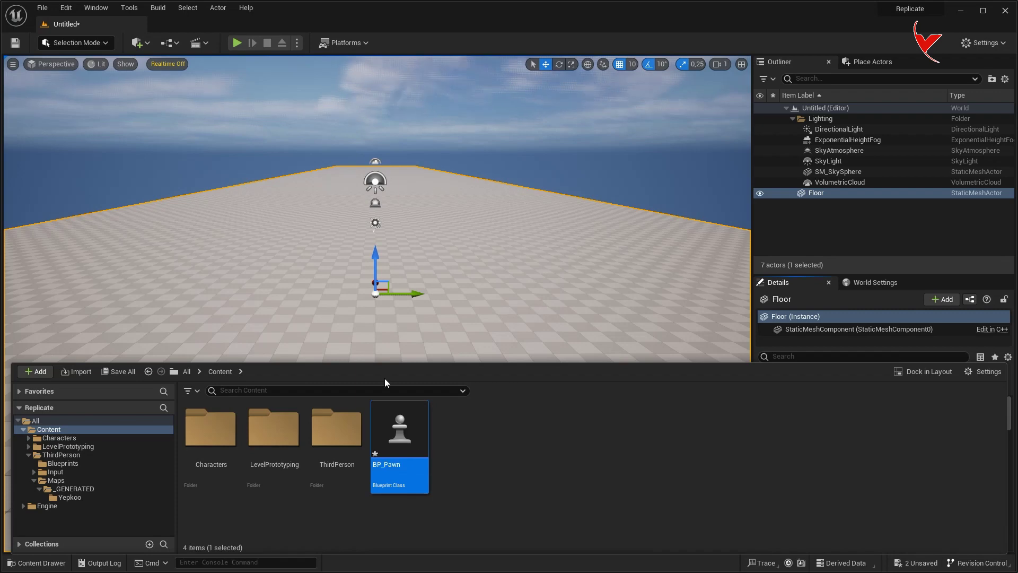
{"action": "double_click", "coordinate": [399, 430]}
- Add a Static Mesh component to BP_Pawn, then go back to NewMap
{"action": "left_click", "coordinate": [207, 62]}
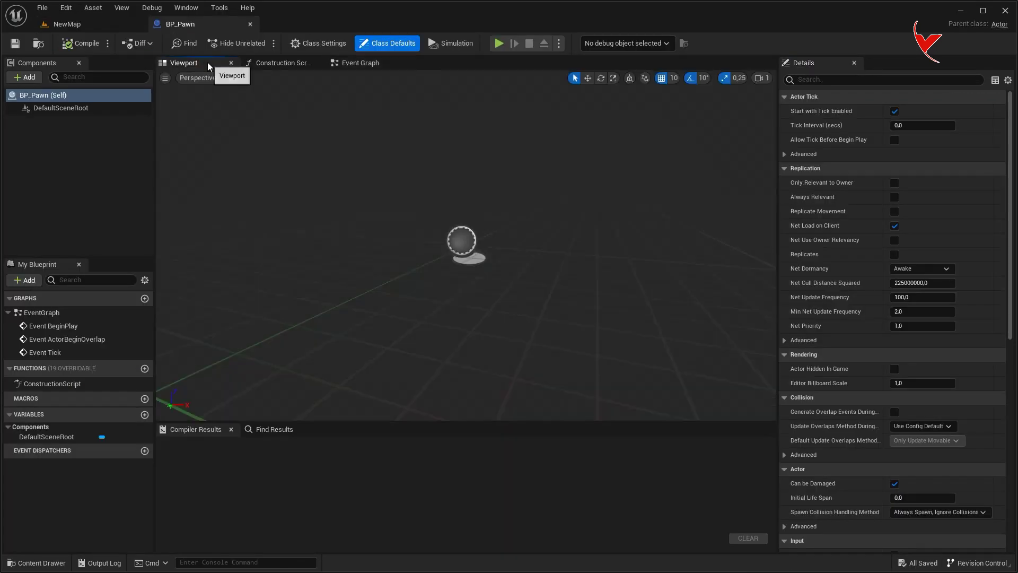
{"action": "left_click", "coordinate": [122, 108]}
{"action": "left_click", "coordinate": [28, 80]}
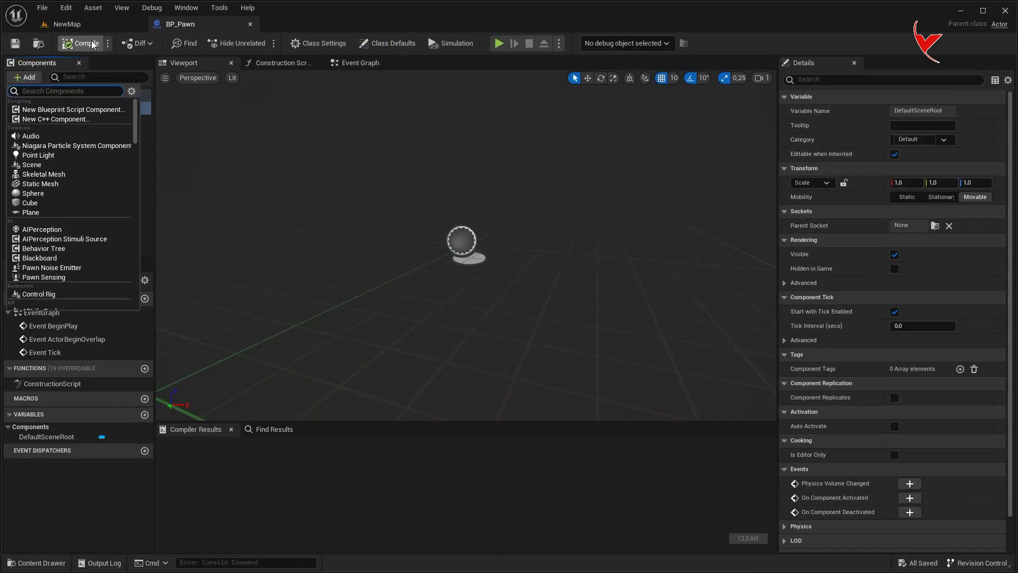
{"action": "type", "text": "static"}
{"action": "left_click", "coordinate": [48, 119]}
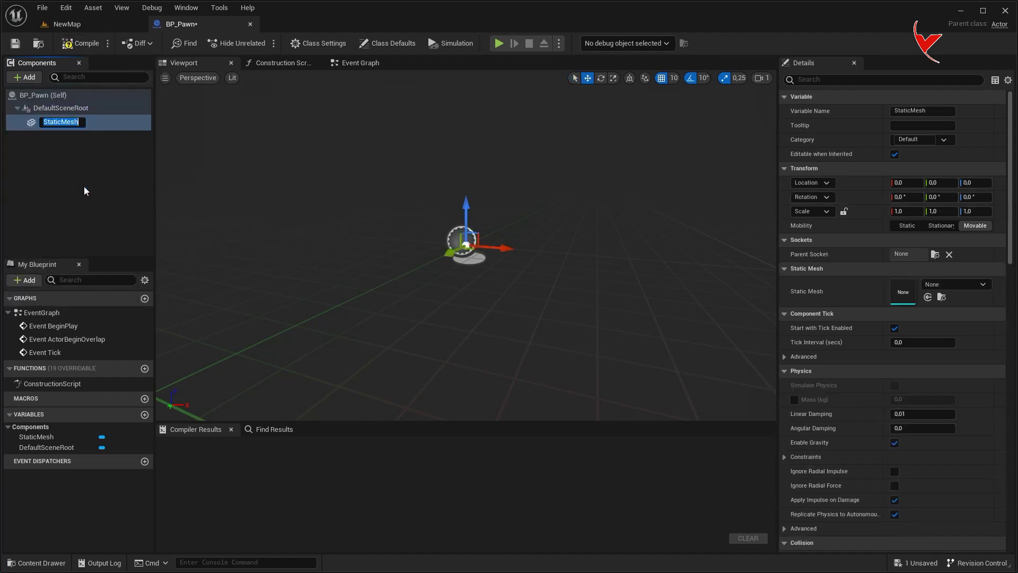
{"action": "left_click", "coordinate": [90, 26]}
{"action": "left_click", "coordinate": [77, 43]}
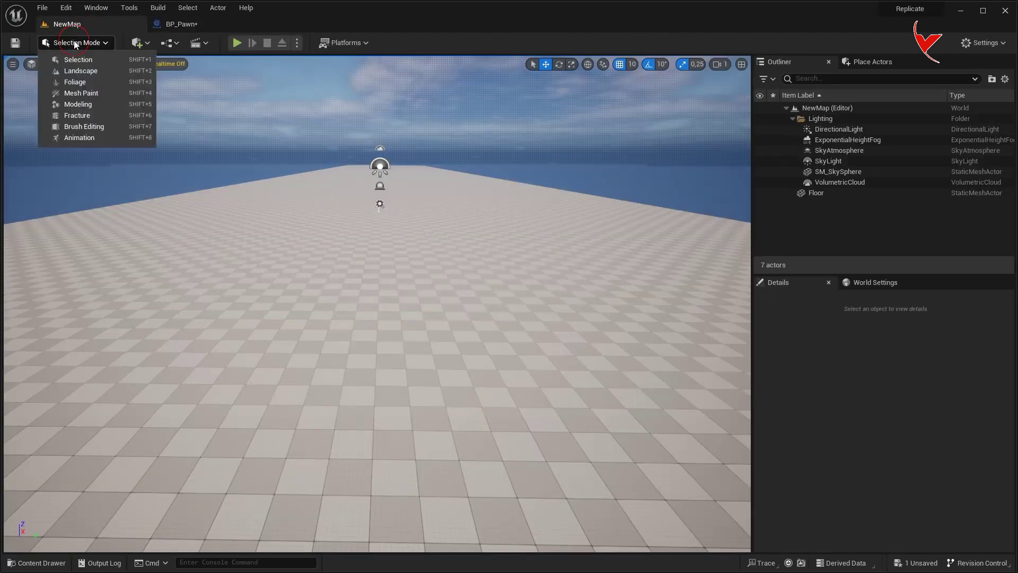
- In Modeling Mode, place and accept a 500 × 800 × 20 Box on the floor
{"action": "left_click", "coordinate": [80, 101]}
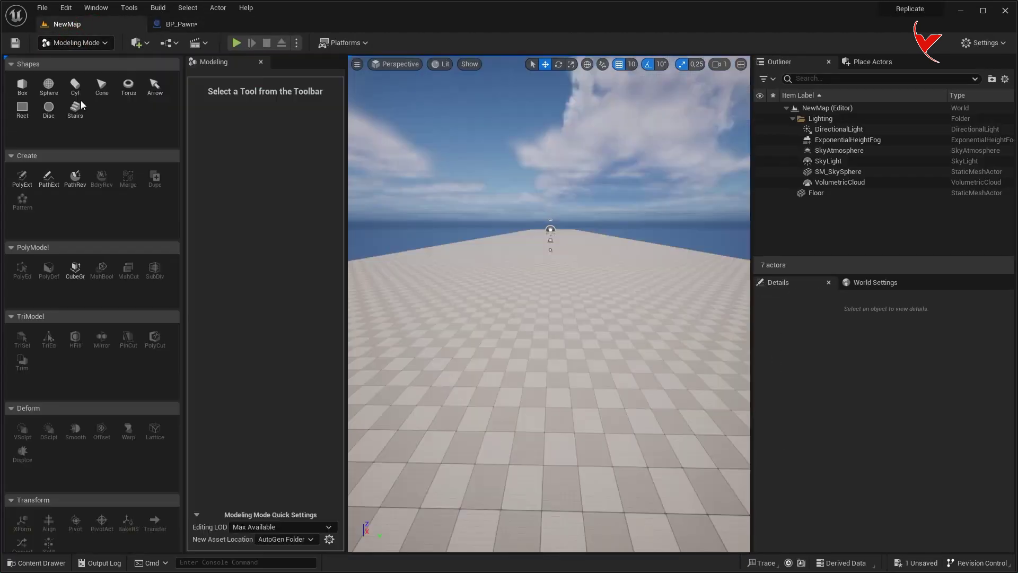
{"action": "left_click", "coordinate": [23, 86]}
{"action": "type", "text": "20"}
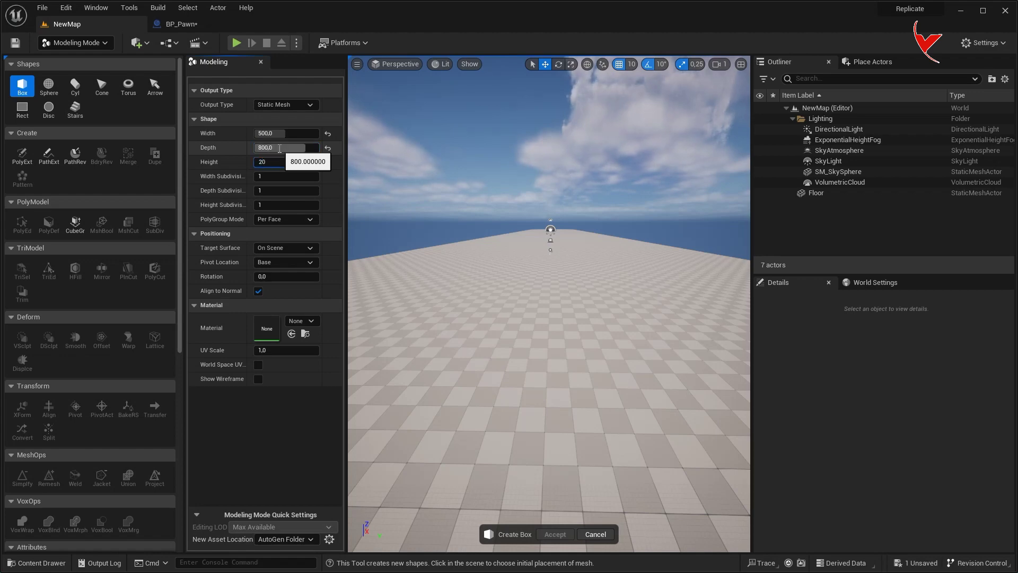
{"action": "left_click", "coordinate": [522, 360]}
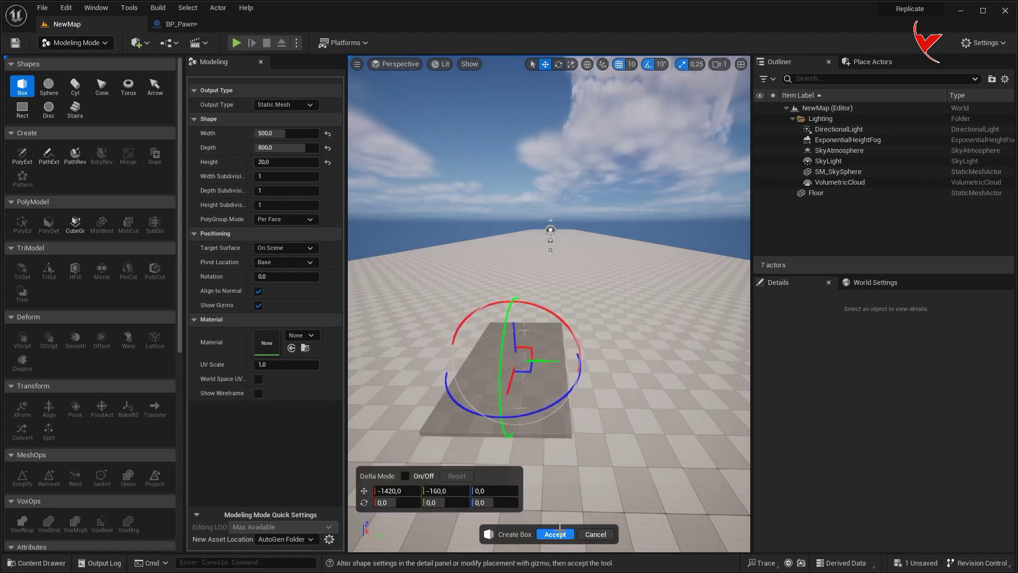
{"action": "left_click", "coordinate": [560, 531]}
- Return to Selection Mode and locate the box's generated mesh asset in Content
{"action": "left_click", "coordinate": [60, 46]}
{"action": "left_click", "coordinate": [80, 60]}
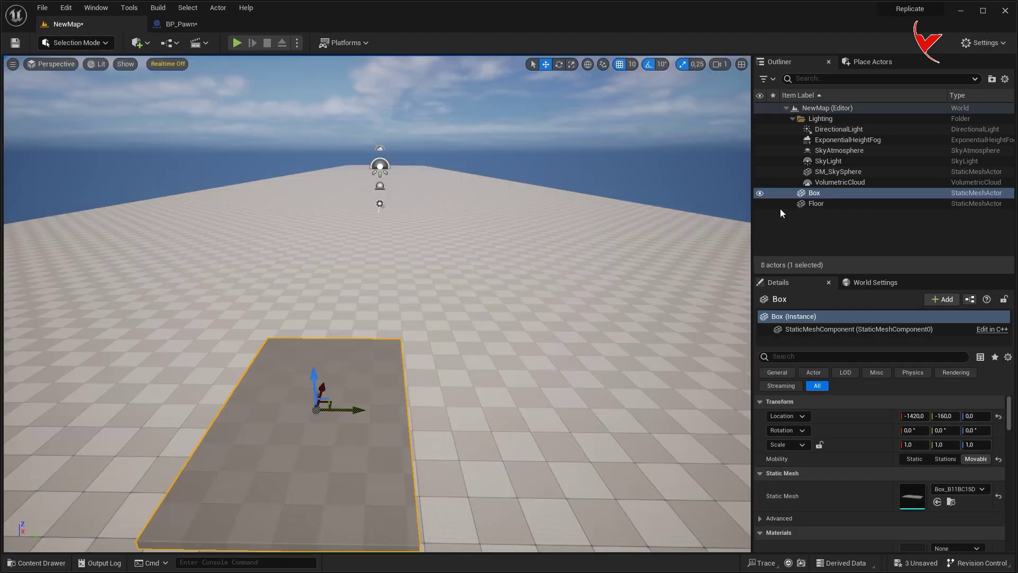
{"action": "key", "text": "ctrl+b"}
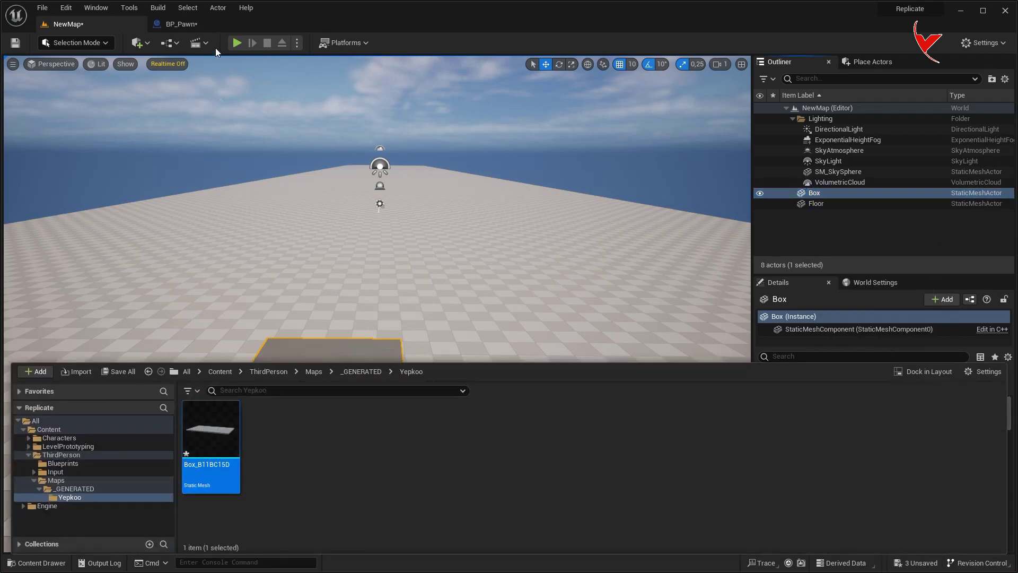
{"action": "left_click", "coordinate": [194, 24]}
- Assign the Box_B11BC15D mesh to BP_Pawn's StaticMesh, then compile and save
{"action": "left_click", "coordinate": [100, 121]}
{"action": "left_click", "coordinate": [928, 297]}
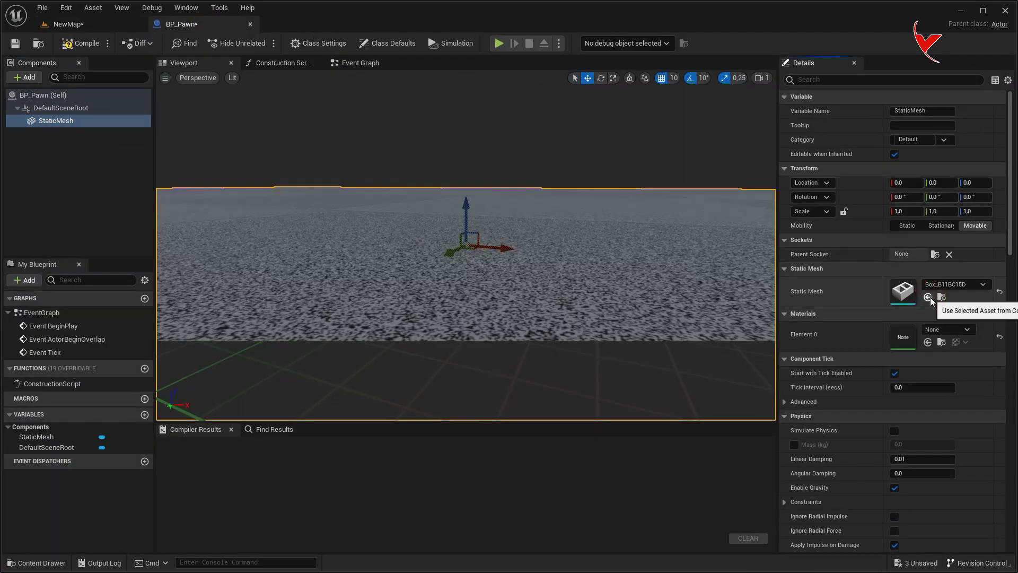
{"action": "key", "text": "ctrl+shift+s"}
- Add a FloatingPawnMovement component and delete the unused Event ActorBeginOverlap node
{"action": "left_click", "coordinate": [357, 63]}
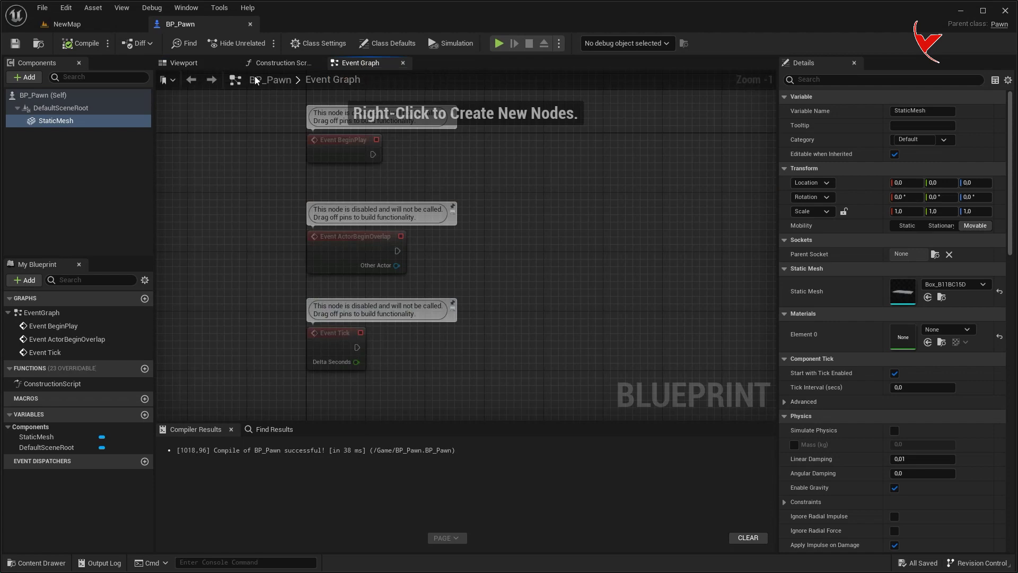
{"action": "left_click", "coordinate": [34, 80]}
{"action": "type", "text": "flo"}
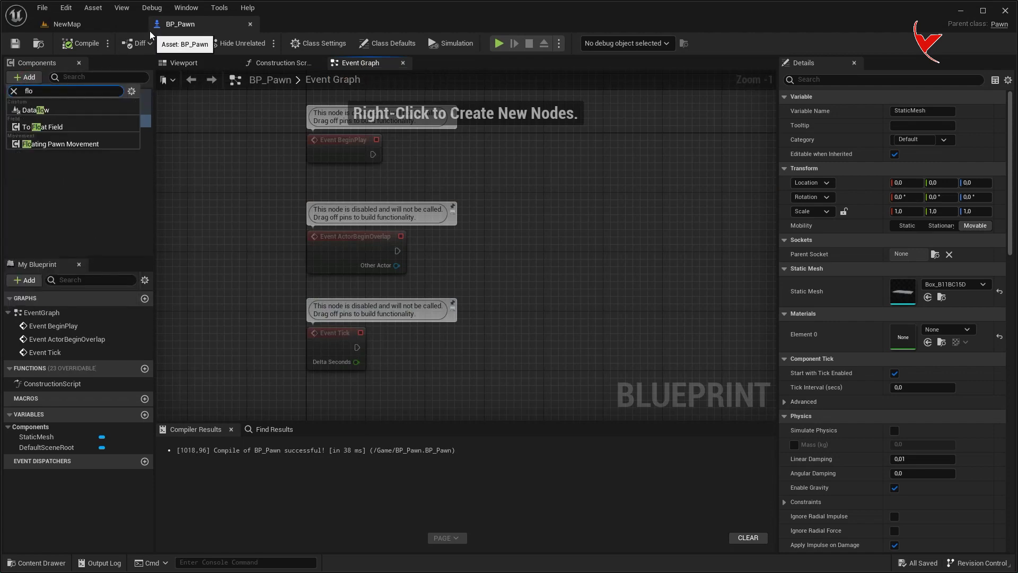
{"action": "left_click", "coordinate": [93, 143]}
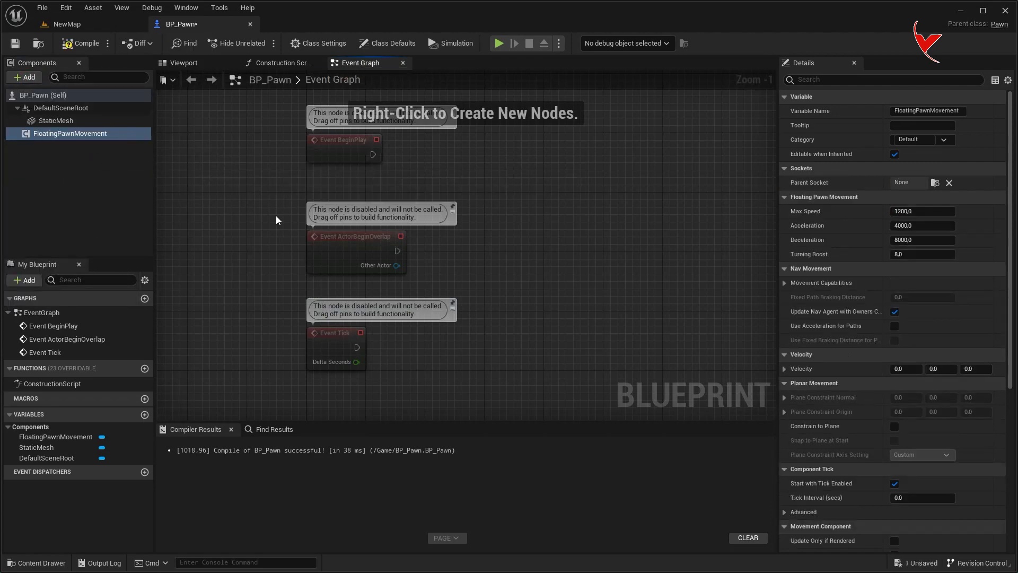
{"action": "left_click", "coordinate": [371, 254]}
{"action": "key", "text": "Delete"}
{"action": "scroll", "coordinate": [424, 283], "scroll_direction": "up", "scroll_amount": 1}
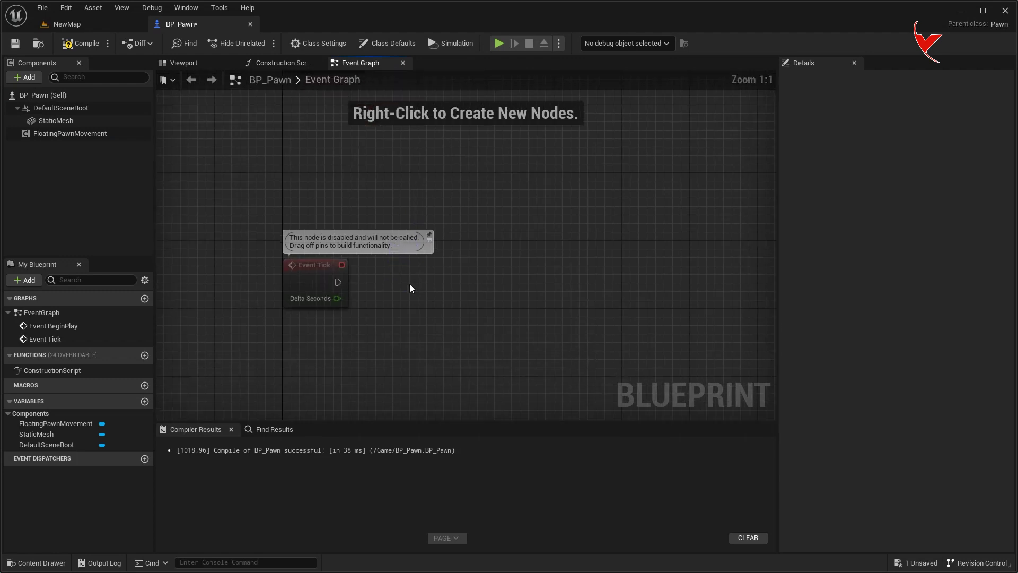
- Wire Event Tick into Add Movement Input driven by Get Forward Vector
{"action": "right_click", "coordinate": [409, 284]}
{"action": "type", "text": "get forwar"}
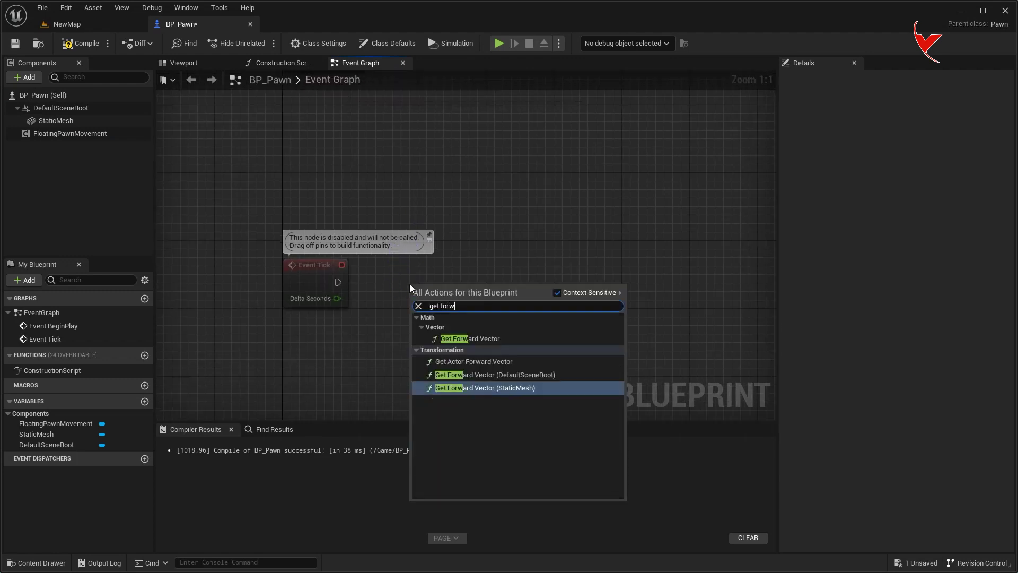
{"action": "left_click", "coordinate": [469, 338]}
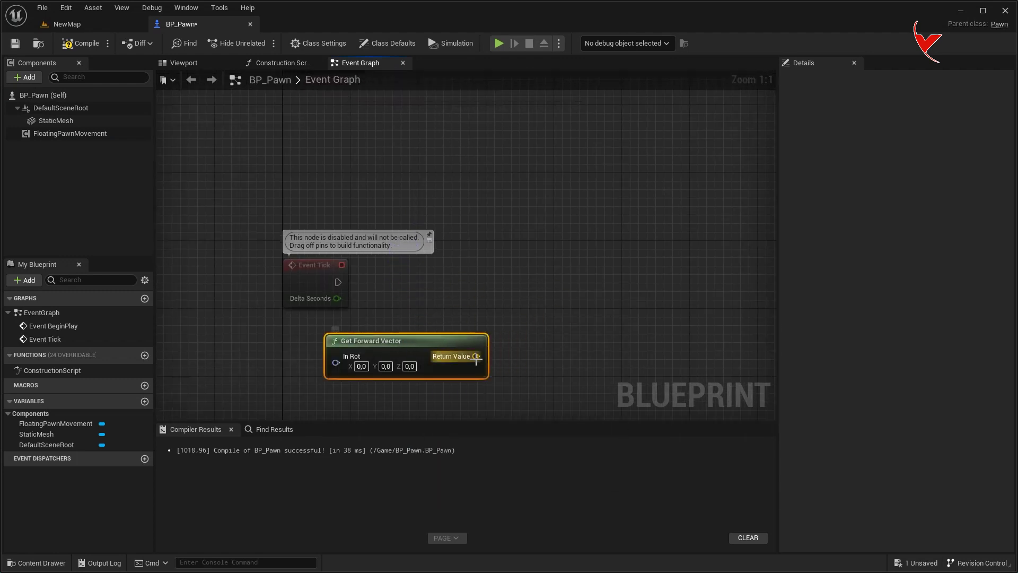
{"action": "left_click_drag", "start_coordinate": [527, 287], "coordinate": [526, 287]}
{"action": "type", "text": "add moveme"}
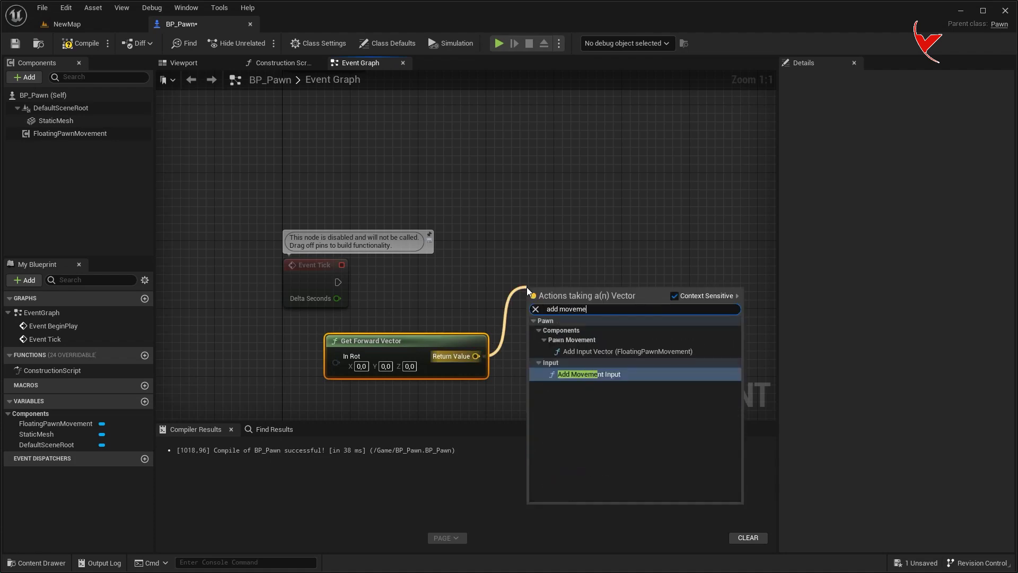
{"action": "left_click", "coordinate": [588, 375]}
{"action": "left_click_drag", "start_coordinate": [580, 302], "coordinate": [602, 276]}
{"action": "mouse_move", "coordinate": [338, 283]}
{"action": "left_mouse_down"}
{"action": "mouse_move", "coordinate": [555, 289]}
{"action": "mouse_move", "coordinate": [648, 270]}
{"action": "left_mouse_up"}
{"action": "left_click_drag", "start_coordinate": [432, 341], "coordinate": [412, 342]}
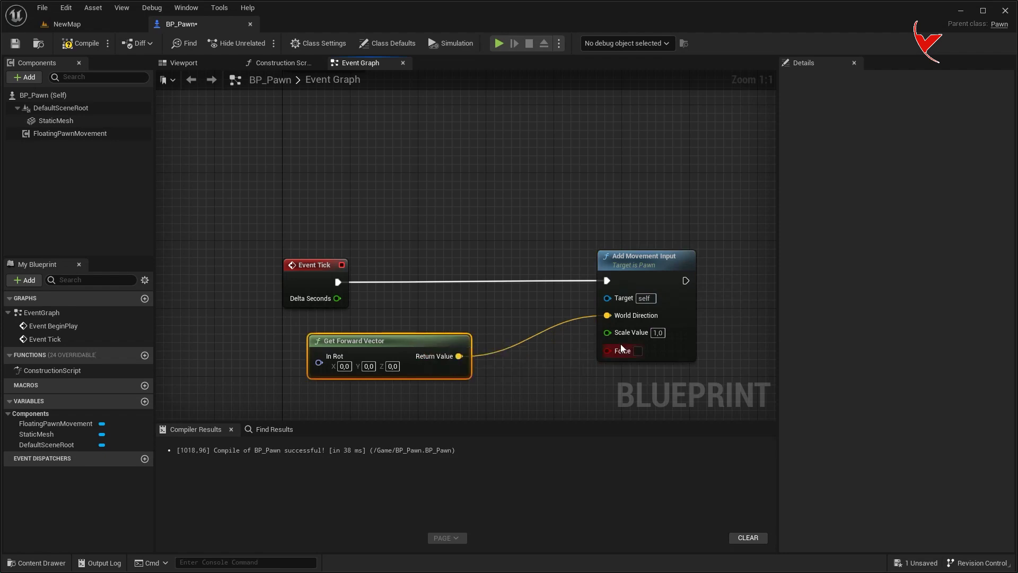
- Promote Scale Value to a Speed variable with default 0.5
{"action": "right_click", "coordinate": [605, 334]}
{"action": "left_click", "coordinate": [618, 352]}
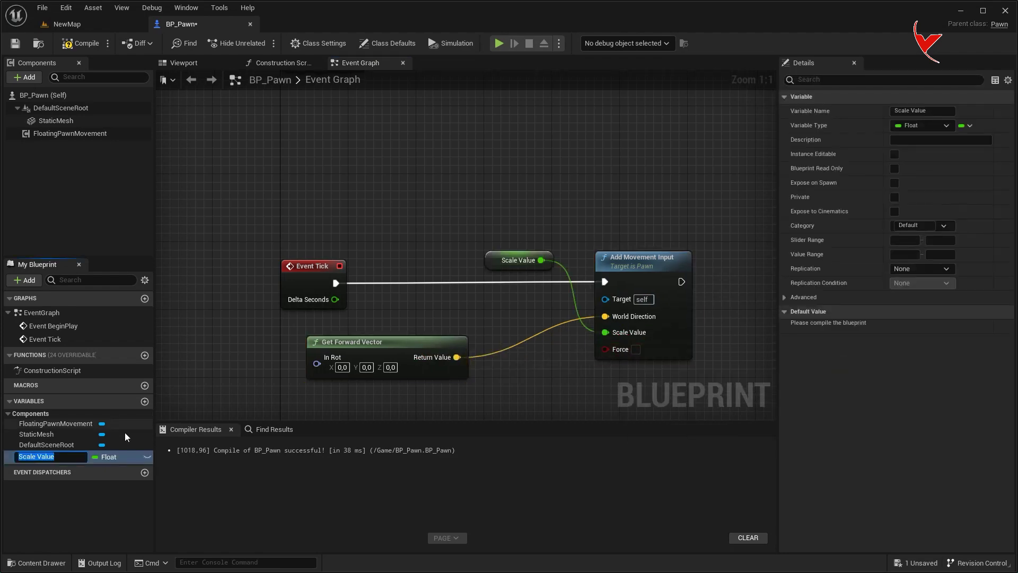
{"action": "type", "text": "Speed"}
{"action": "key", "text": "Return"}
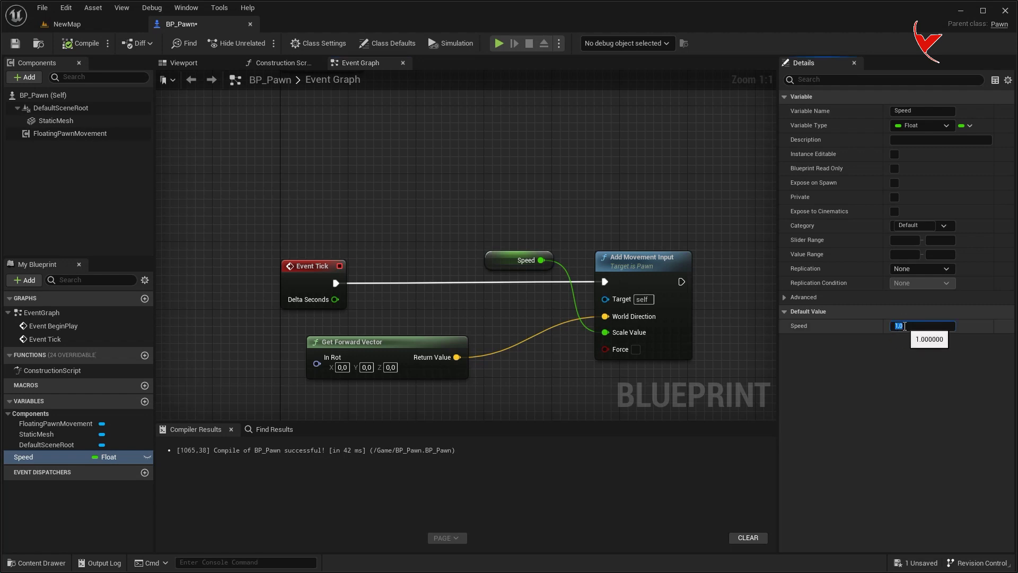
{"action": "key", "text": "Return"}
{"action": "scroll", "coordinate": [408, 248], "scroll_direction": "down", "scroll_amount": 1}
{"action": "scroll", "coordinate": [409, 247], "scroll_direction": "down", "scroll_amount": 1}
{"action": "left_click_drag", "start_coordinate": [498, 189], "coordinate": [513, 293]}
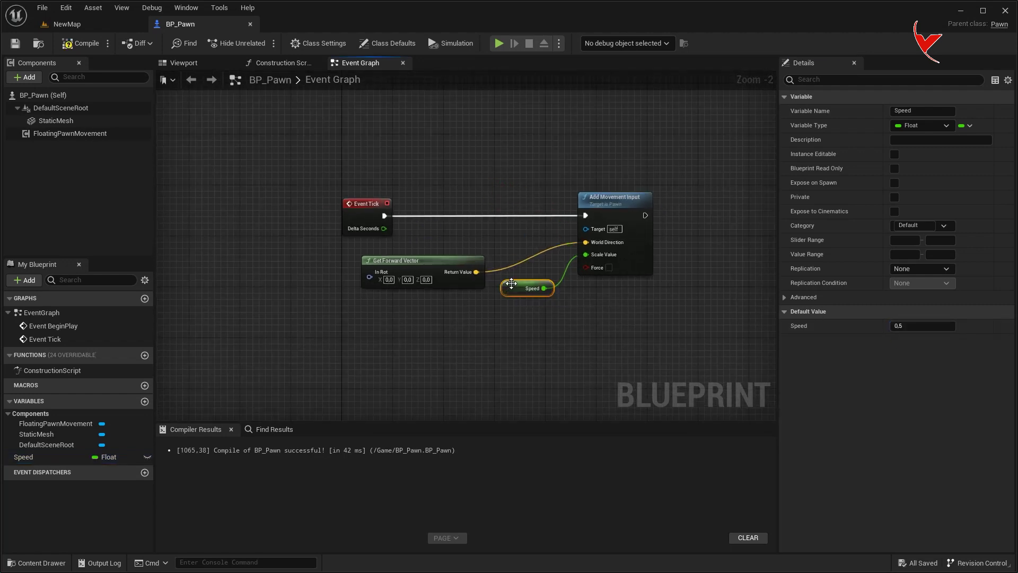
{"action": "left_click", "coordinate": [78, 27]}
- Replace the box platform with a BP_Pawn instance and put a Player Start on it
{"action": "key", "text": "Delete"}
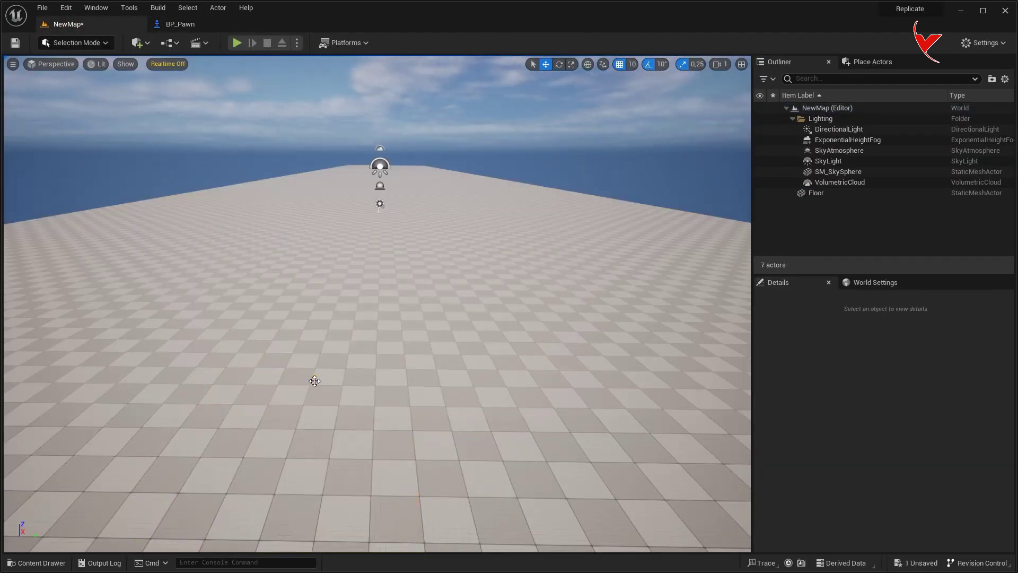
{"action": "left_click", "coordinate": [230, 372]}
{"action": "mouse_move", "coordinate": [399, 432]}
{"action": "left_mouse_down"}
{"action": "mouse_move", "coordinate": [356, 366]}
{"action": "mouse_move", "coordinate": [354, 336]}
{"action": "left_mouse_up"}
{"action": "left_click", "coordinate": [895, 64]}
{"action": "left_click", "coordinate": [835, 80]}
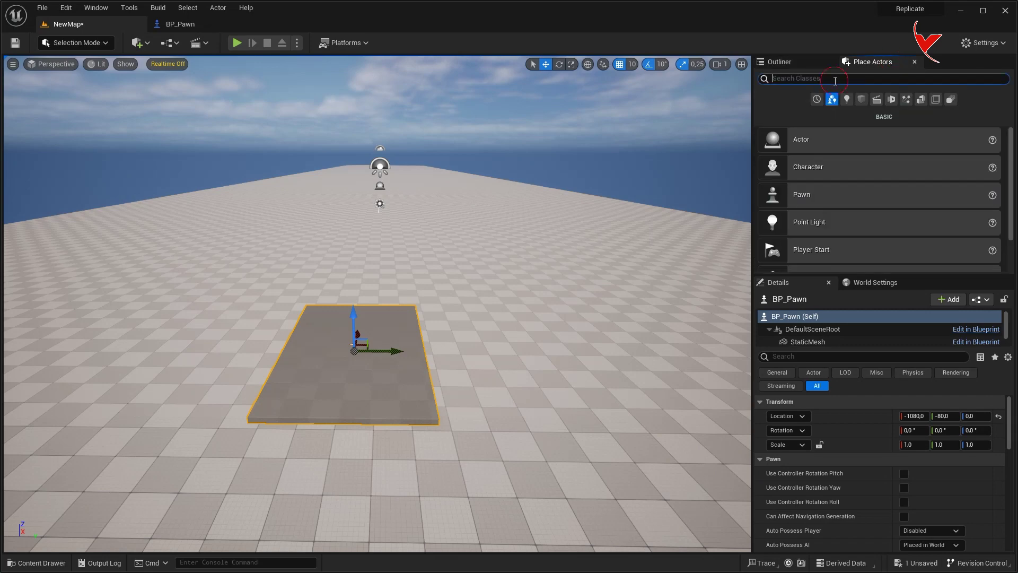
{"action": "type", "text": "player"}
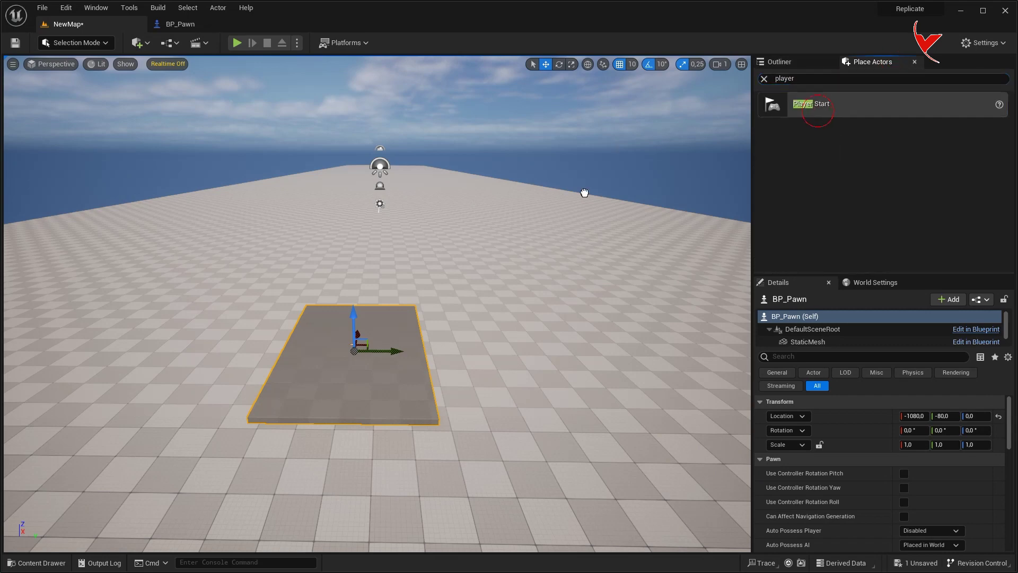
{"action": "left_click_drag", "start_coordinate": [331, 377], "coordinate": [329, 377]}
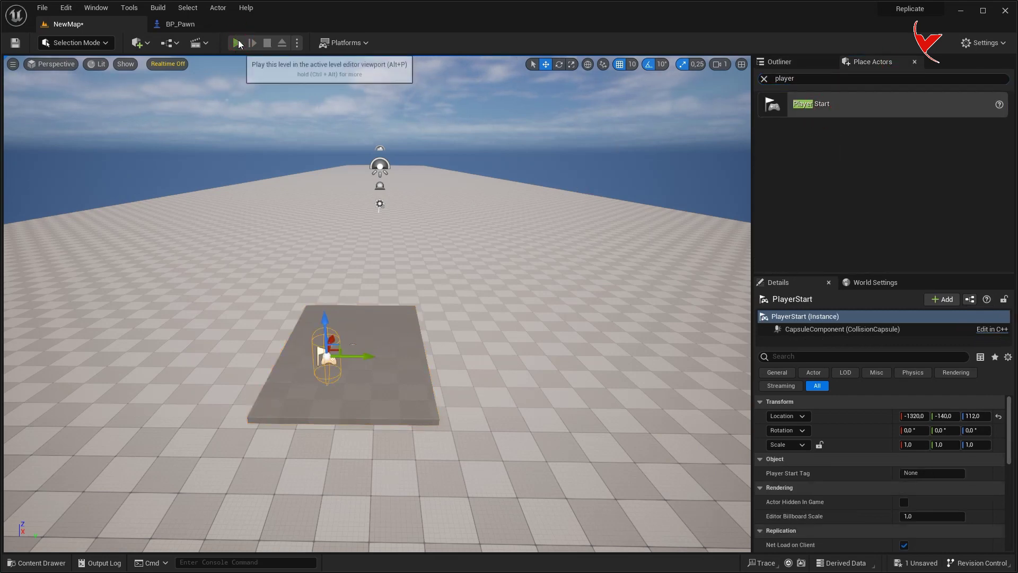
- Play-test the level, then select StaticMesh in BP_Pawn's Viewport
{"action": "left_click", "coordinate": [237, 42]}
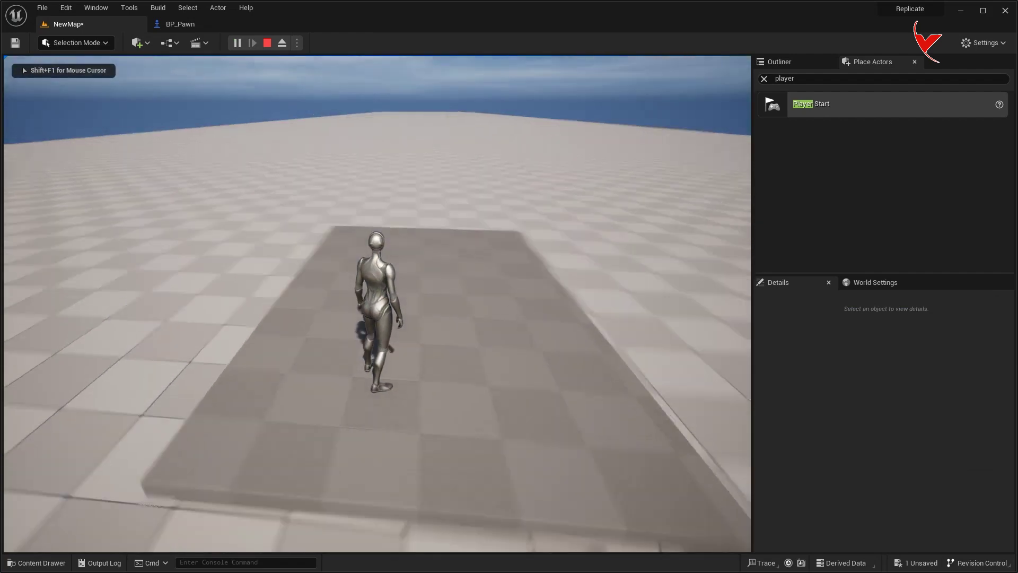
{"action": "key", "text": "Escape"}
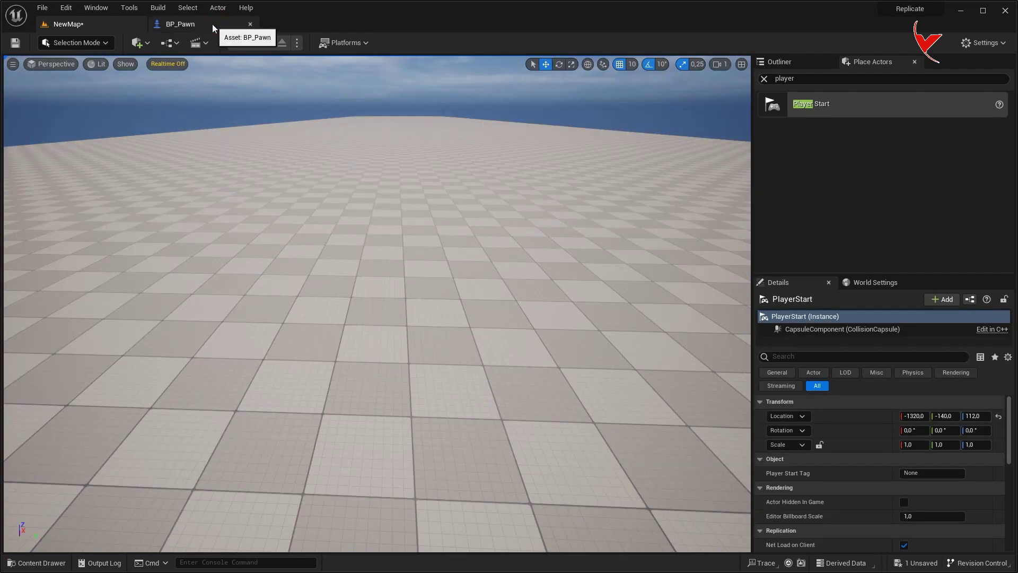
{"action": "left_click", "coordinate": [212, 23]}
{"action": "left_click", "coordinate": [202, 65]}
{"action": "left_click", "coordinate": [88, 121]}
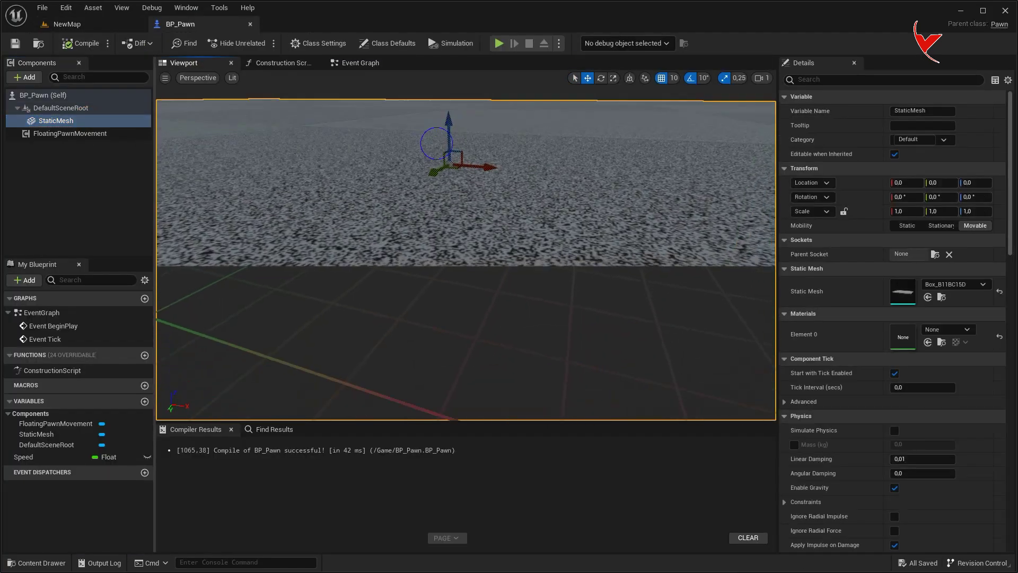
- Add Box Collision C_Start at X 380, scaled 1.5 × 7.75 × 2, with a begin-overlap event
{"action": "left_click", "coordinate": [24, 77]}
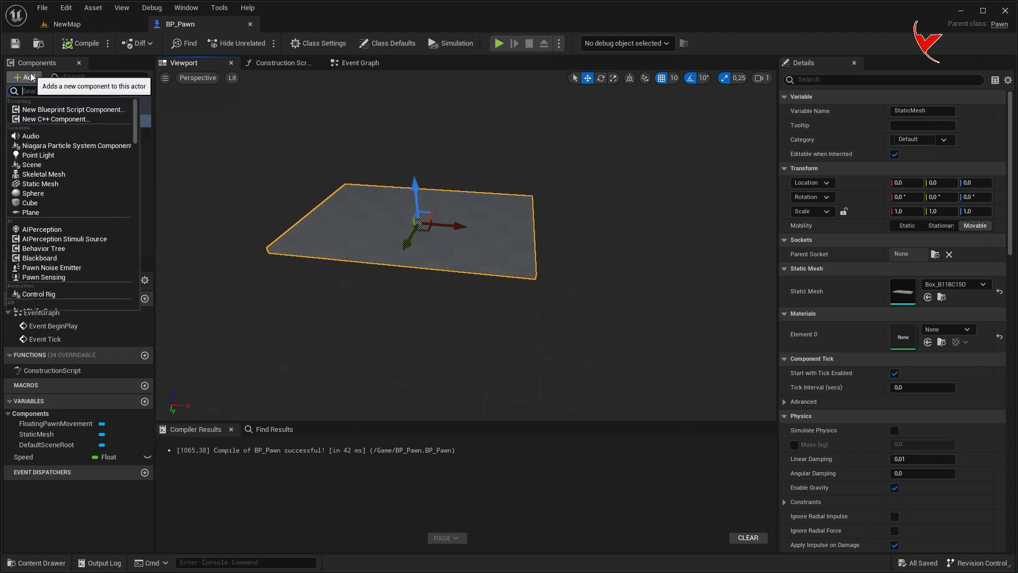
{"action": "left_click", "coordinate": [93, 127]}
{"action": "type", "text": "C_Start"}
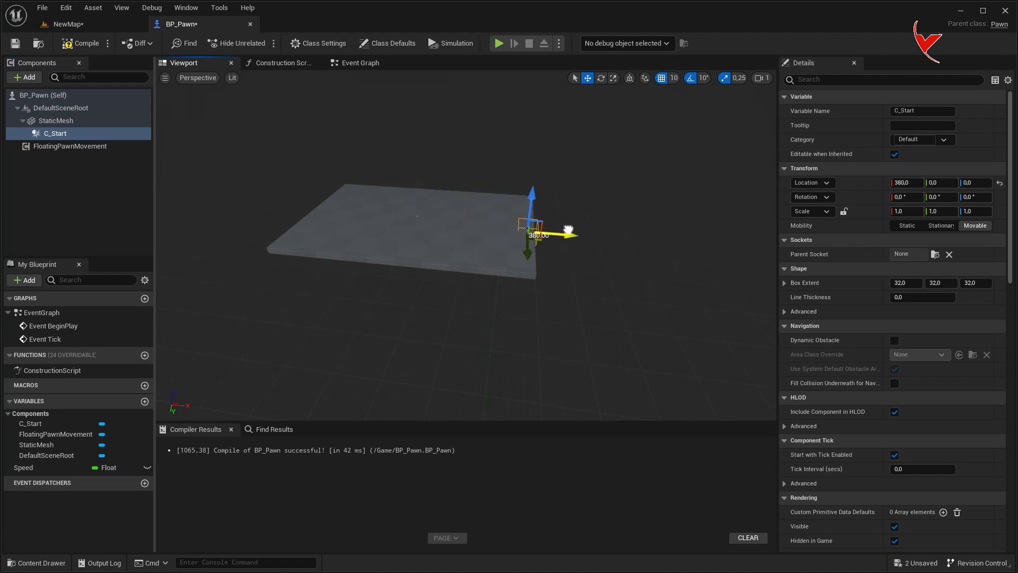
{"action": "right_click_drag", "start_coordinate": [594, 190], "coordinate": [615, 134]}
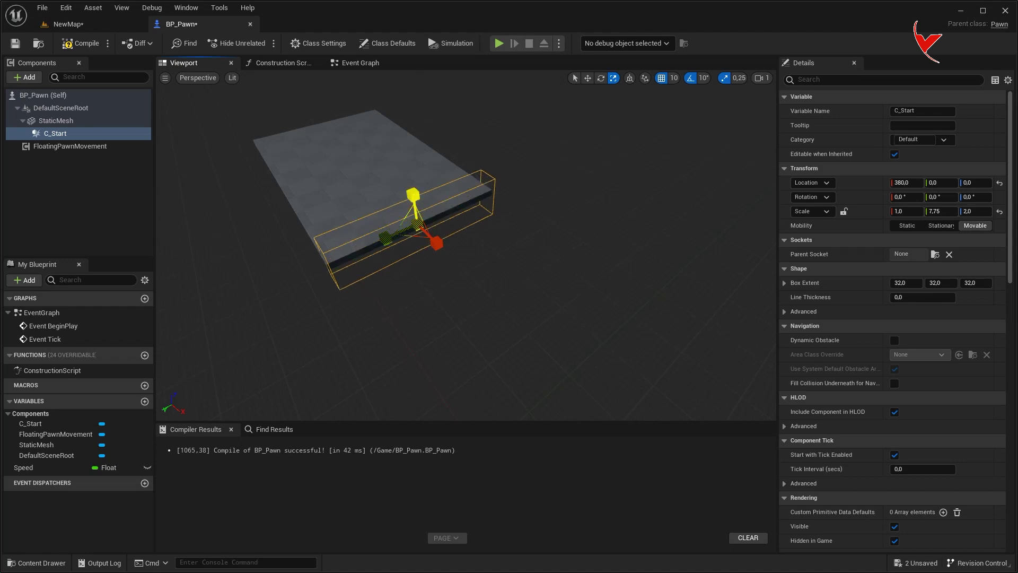
{"action": "right_click_drag", "start_coordinate": [615, 133], "coordinate": [583, 106]}
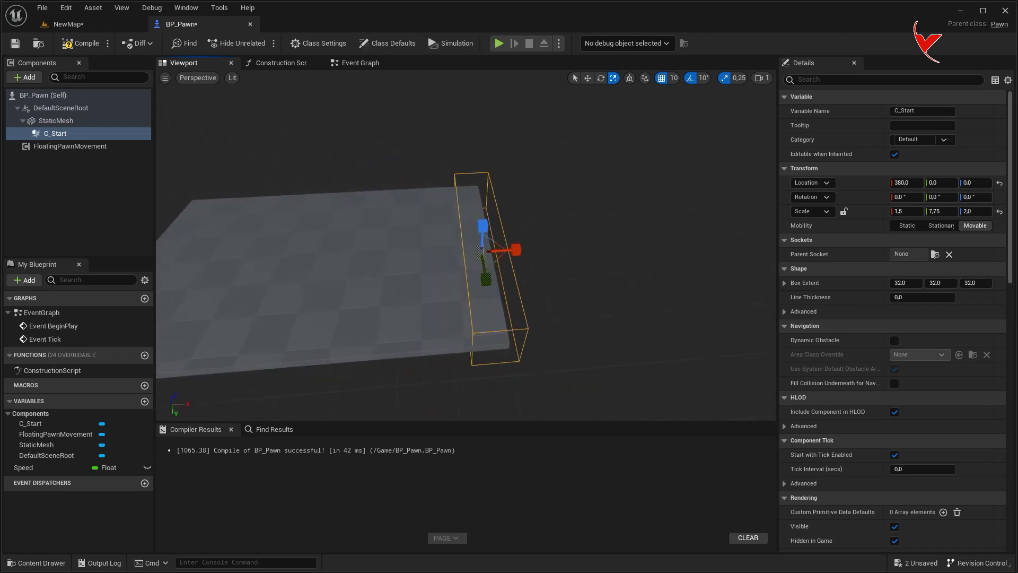
{"action": "scroll", "coordinate": [910, 281], "scroll_direction": "down", "scroll_amount": 10}
{"action": "scroll", "coordinate": [911, 281], "scroll_direction": "down", "scroll_amount": 1}
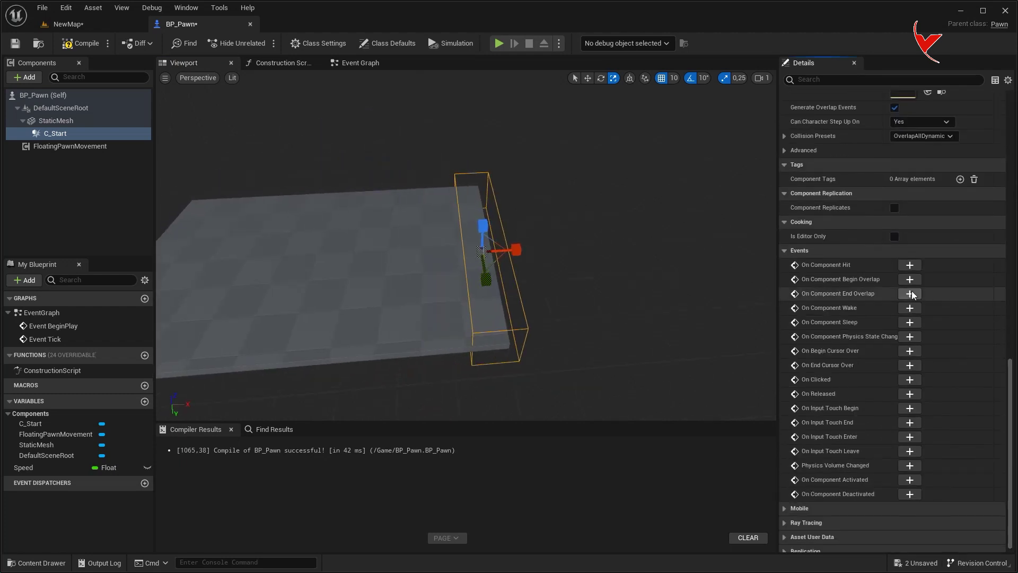
{"action": "left_click", "coordinate": [909, 279]}
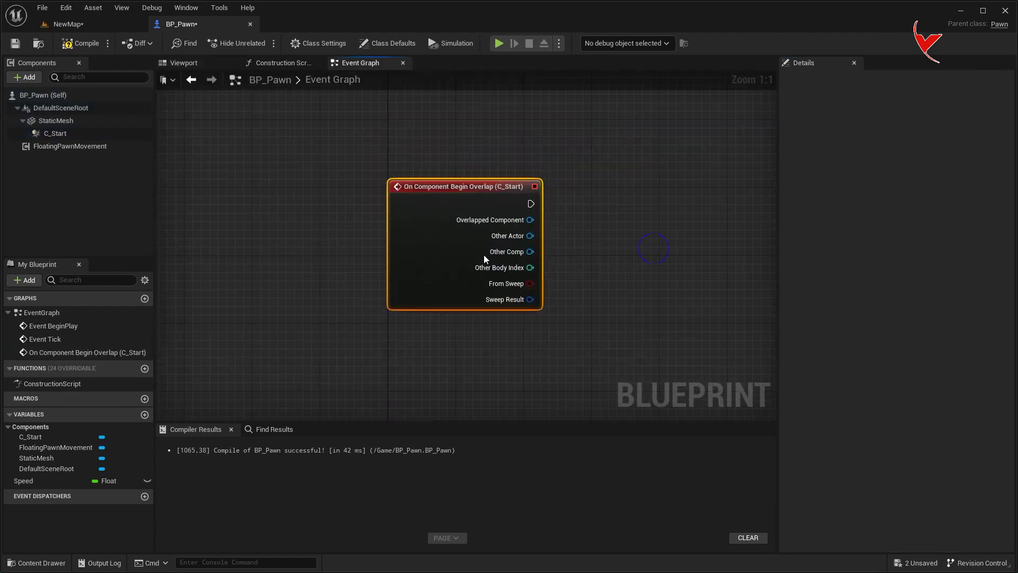
- Cast Other Actor to Character and on success set a new replicated boolean isStart? to true
{"action": "left_click_drag", "start_coordinate": [316, 252], "coordinate": [389, 255]}
{"action": "type", "text": "cast to chara"}
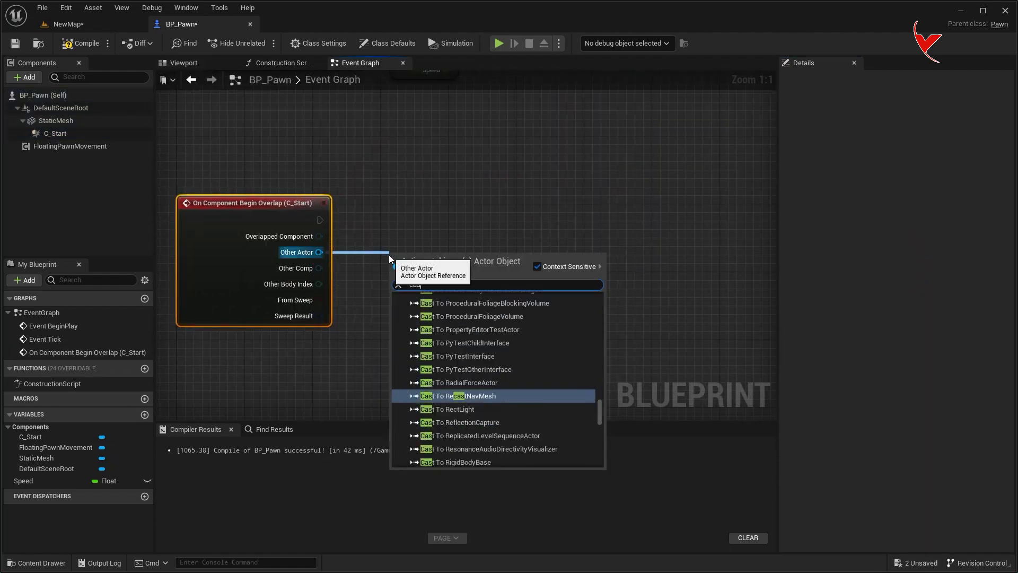
{"action": "left_click", "coordinate": [448, 344]}
{"action": "left_click_drag", "start_coordinate": [446, 228], "coordinate": [437, 194]}
{"action": "mouse_move", "coordinate": [505, 221]}
{"action": "right_mouse_down"}
{"action": "mouse_move", "coordinate": [484, 205]}
{"action": "mouse_move", "coordinate": [463, 207]}
{"action": "right_mouse_up"}
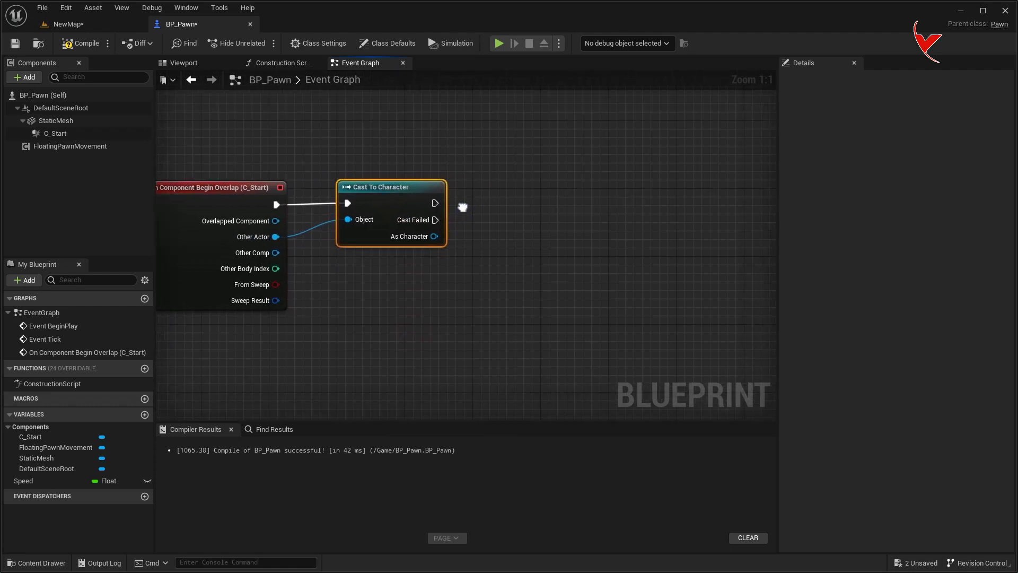
{"action": "left_click", "coordinate": [145, 415]}
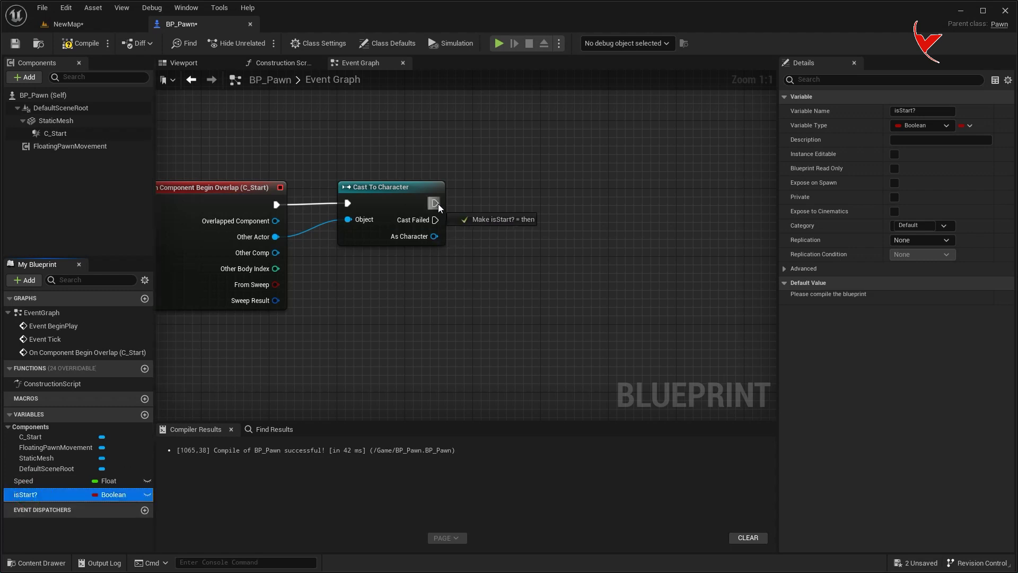
{"action": "left_click_drag", "start_coordinate": [439, 206], "coordinate": [439, 206]}
{"action": "left_click", "coordinate": [923, 240]}
{"action": "left_click", "coordinate": [934, 264]}
{"action": "scroll", "coordinate": [527, 286], "scroll_direction": "down", "scroll_amount": 3}
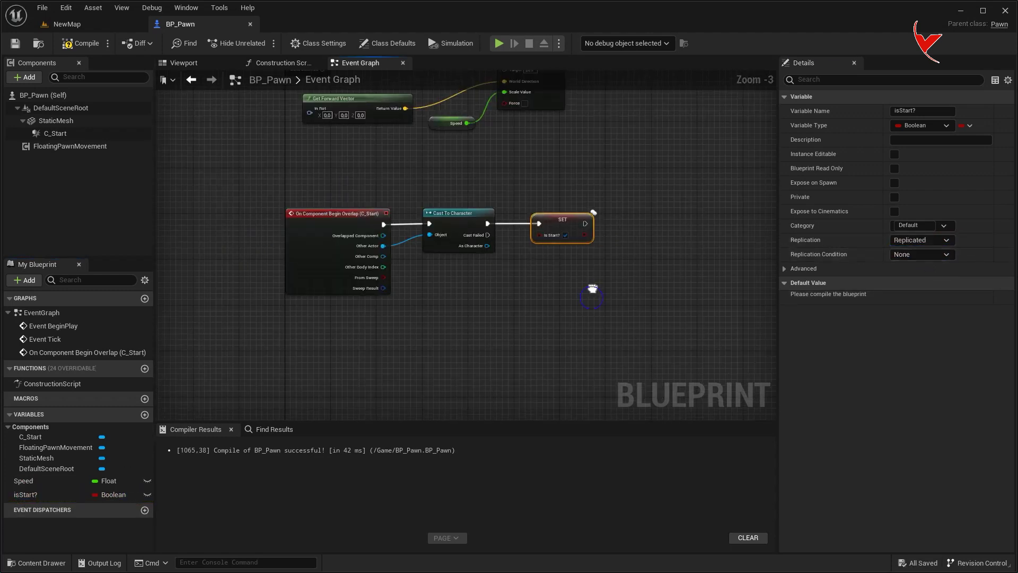
- Group the overlap logic in a comment titled 'Start Moving'
{"action": "left_click", "coordinate": [212, 159]}
{"action": "key", "text": "c"}
{"action": "scroll", "coordinate": [301, 184], "scroll_direction": "up", "scroll_amount": 2}
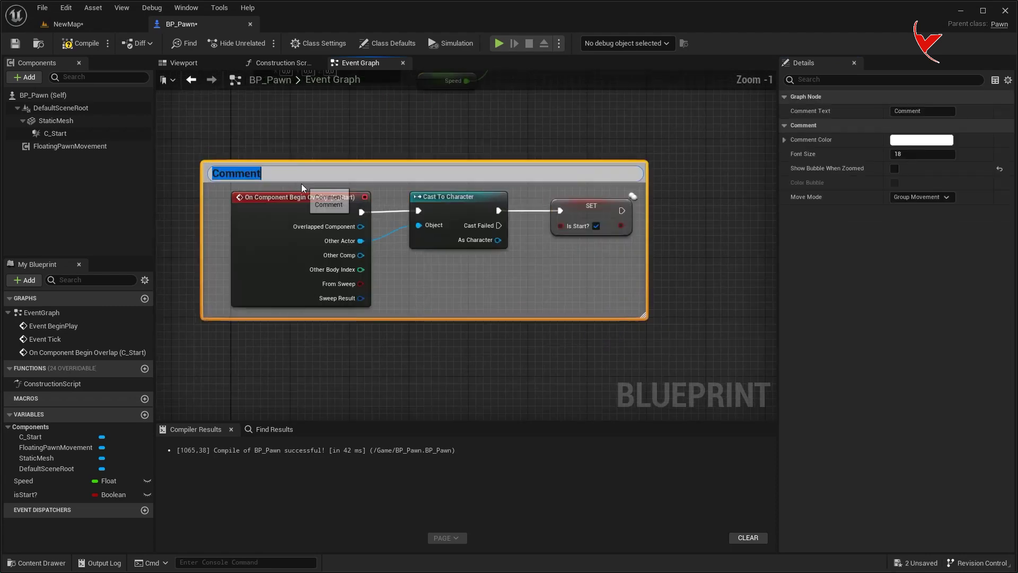
{"action": "type", "text": "Start Moving"}
{"action": "key", "text": "Return"}
{"action": "left_click", "coordinate": [894, 168]}
{"action": "scroll", "coordinate": [705, 254], "scroll_direction": "down", "scroll_amount": 3}
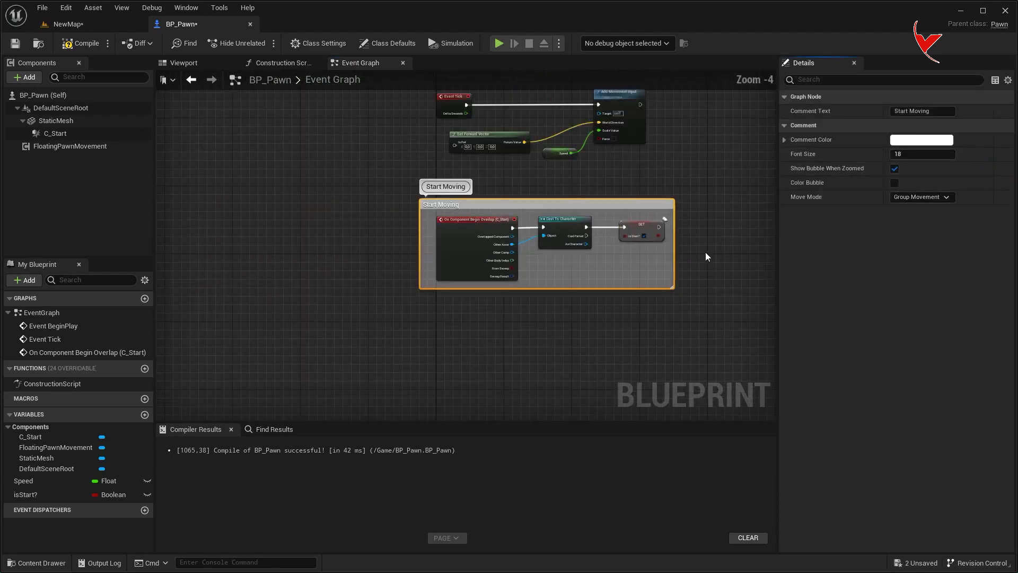
{"action": "scroll", "coordinate": [539, 288], "scroll_direction": "down", "scroll_amount": 2}
{"action": "left_click_drag", "start_coordinate": [491, 276], "coordinate": [491, 344]}
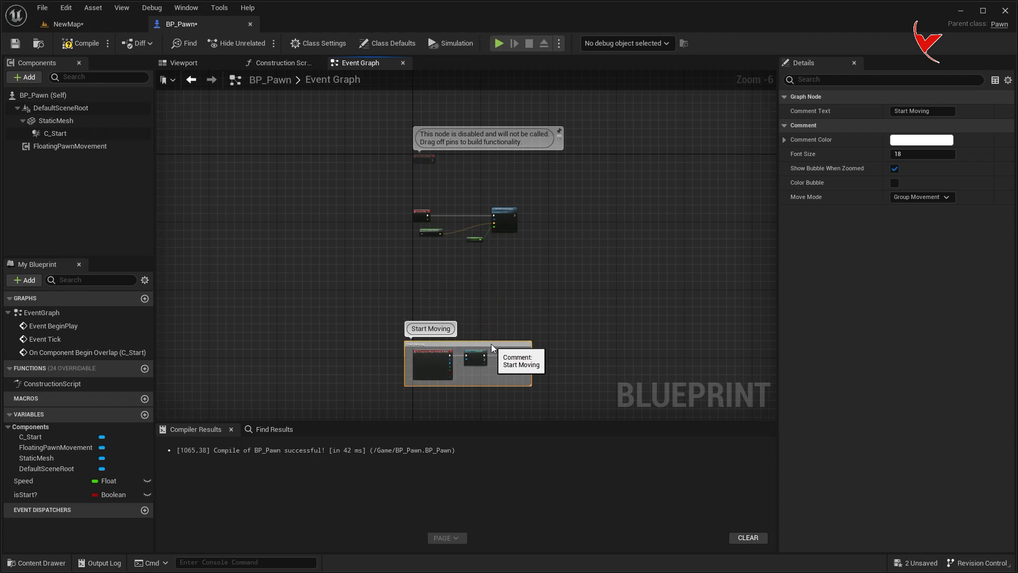
{"action": "scroll", "coordinate": [487, 228], "scroll_direction": "up", "scroll_amount": 2}
- Wrap the tick movement nodes in a comment titled 'Event Tick'
{"action": "key", "text": "c"}
{"action": "scroll", "coordinate": [440, 237], "scroll_direction": "up", "scroll_amount": 2}
{"action": "type", "text": "Event Tick"}
{"action": "key", "text": "Return"}
- Make the Event Tick comment title show when zoomed out and enlarge its box
{"action": "left_click", "coordinate": [999, 169]}
{"action": "scroll", "coordinate": [555, 248], "scroll_direction": "down", "scroll_amount": 3}
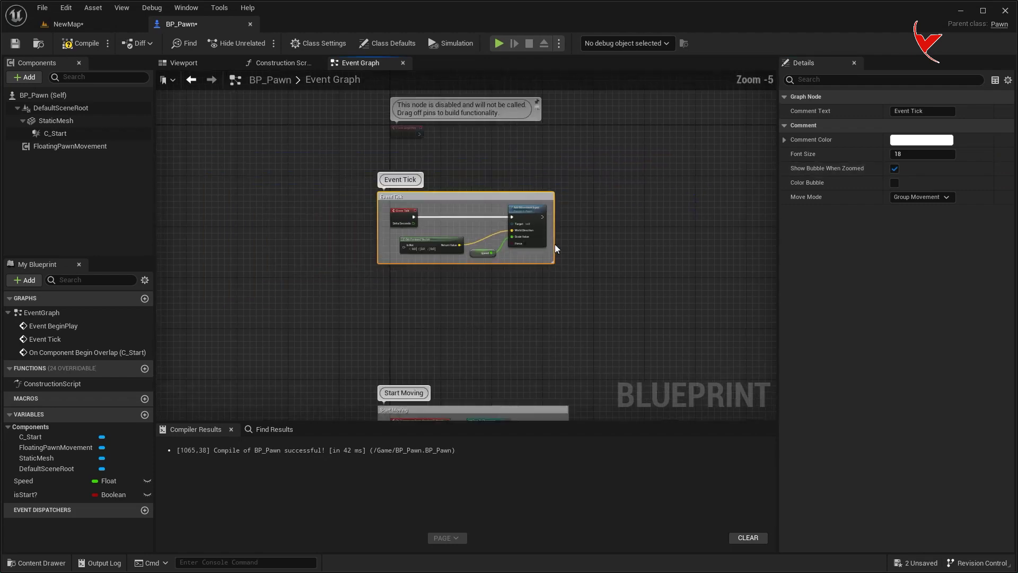
{"action": "left_click_drag", "start_coordinate": [555, 262], "coordinate": [675, 313]}
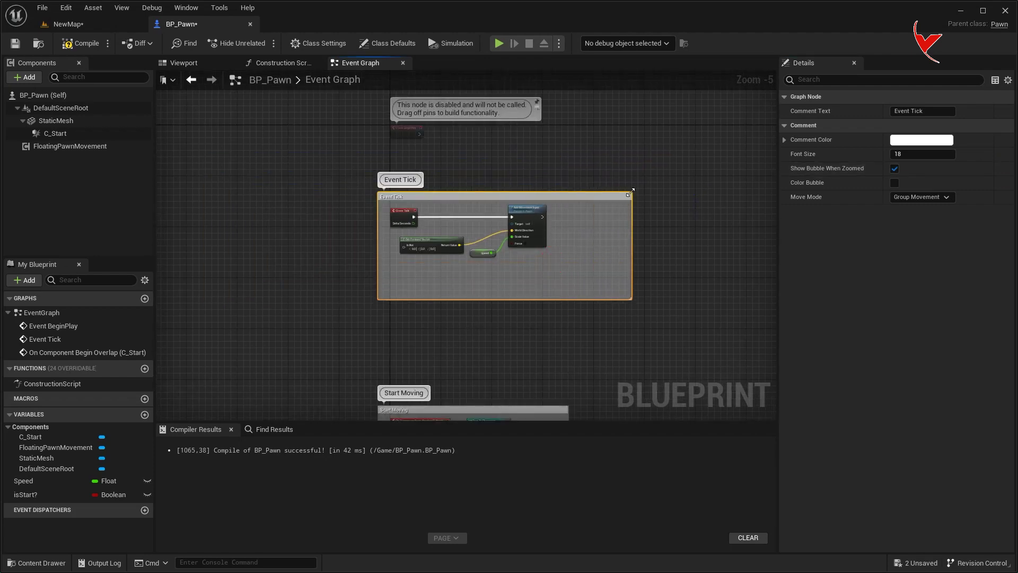
{"action": "left_click_drag", "start_coordinate": [630, 193], "coordinate": [656, 170]}
{"action": "scroll", "coordinate": [524, 238], "scroll_direction": "up", "scroll_amount": 2}
- Insert a Branch after Event Tick conditioned on isStart?, then play-test NewMap
{"action": "left_click_drag", "start_coordinate": [389, 231], "coordinate": [551, 285]}
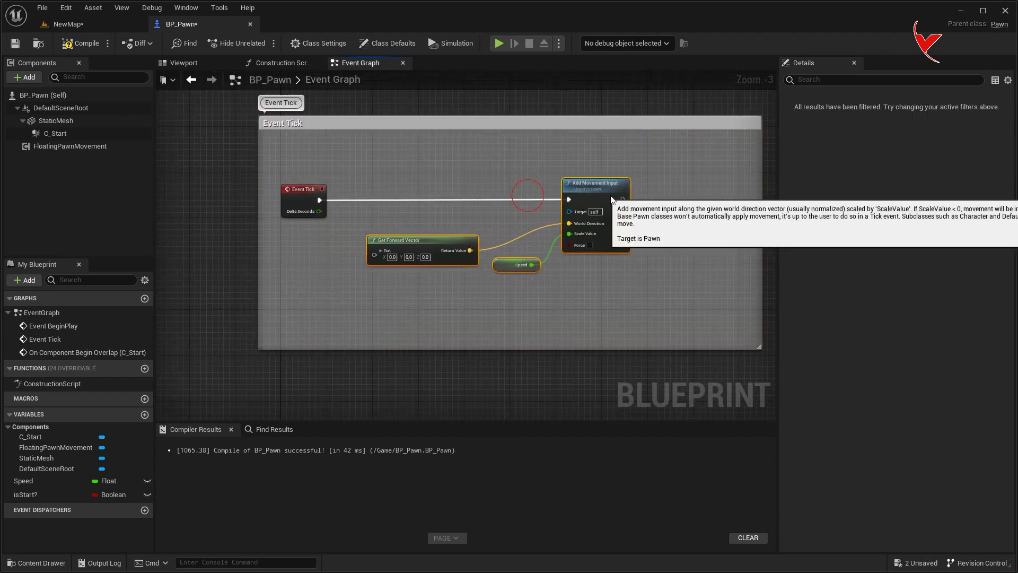
{"action": "scroll", "coordinate": [425, 240], "scroll_direction": "up", "scroll_amount": 2}
{"action": "left_click_drag", "start_coordinate": [363, 227], "coordinate": [447, 227]}
{"action": "type", "text": "branch"}
{"action": "left_click", "coordinate": [500, 361]}
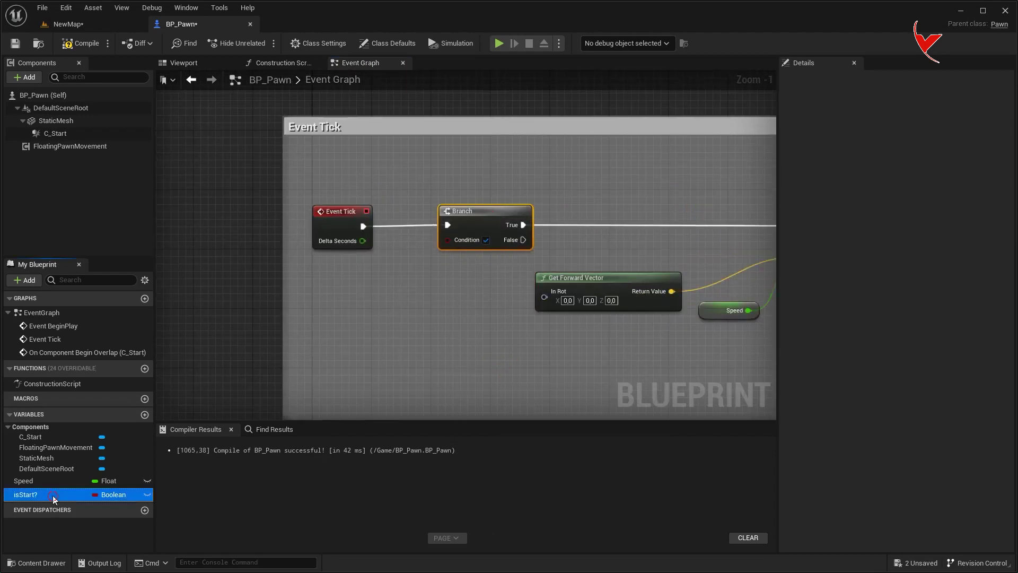
{"action": "left_click_drag", "start_coordinate": [55, 500], "coordinate": [330, 265]}
{"action": "left_click", "coordinate": [352, 282]}
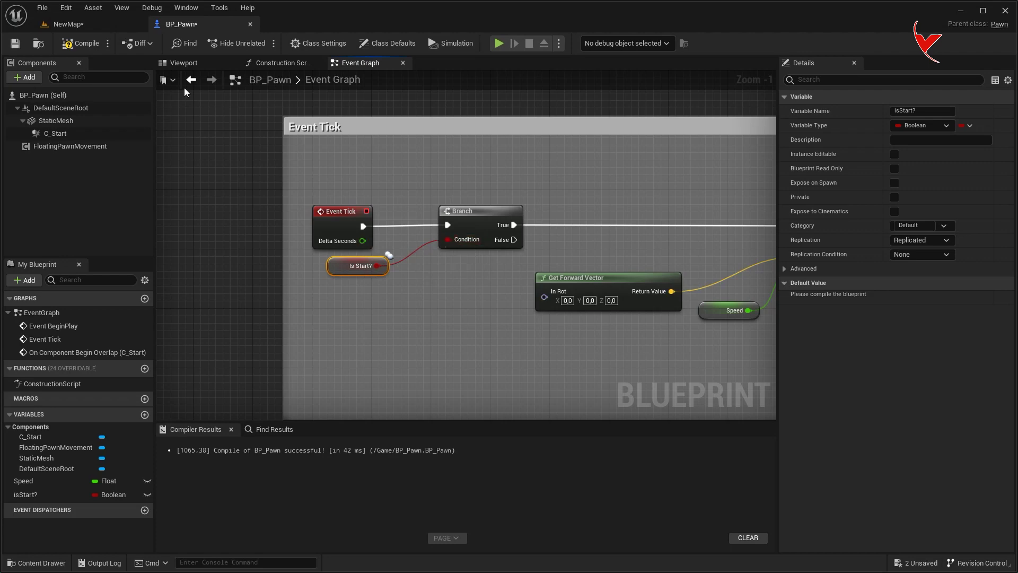
{"action": "left_click", "coordinate": [68, 24]}
{"action": "left_click", "coordinate": [234, 47]}
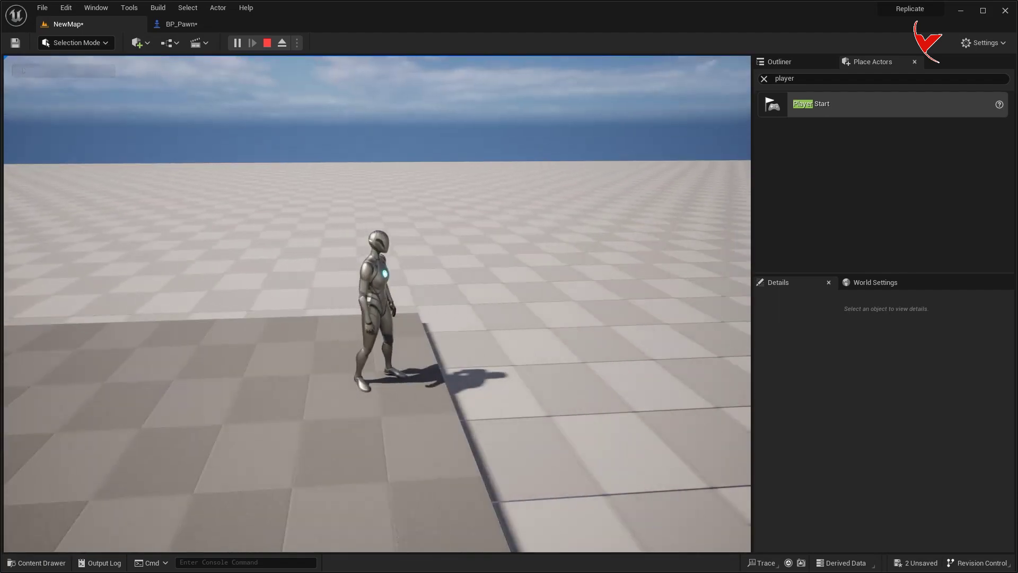
- Run NewMap as a Play As Listen Server session, then stop and return to BP_Pawn's graph
{"action": "key", "text": "Escape"}
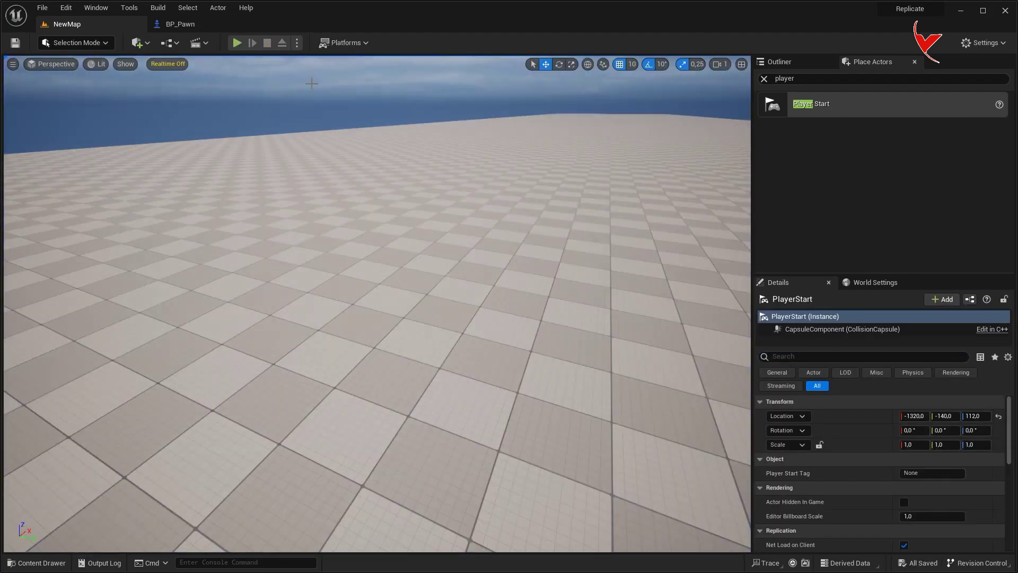
{"action": "left_click", "coordinate": [298, 44]}
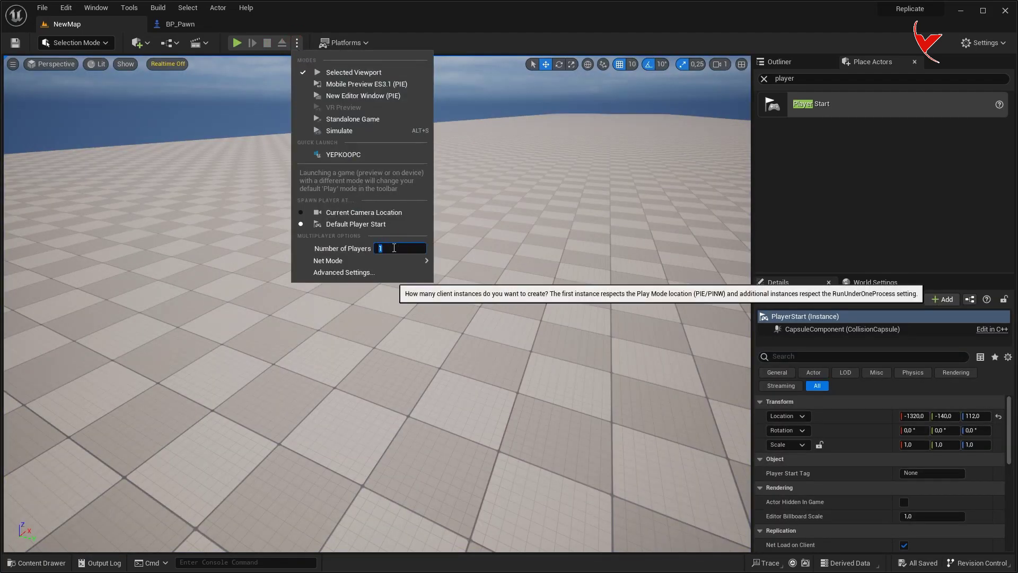
{"action": "mouse_move", "coordinate": [394, 261]}
{"action": "left_click", "coordinate": [465, 274]}
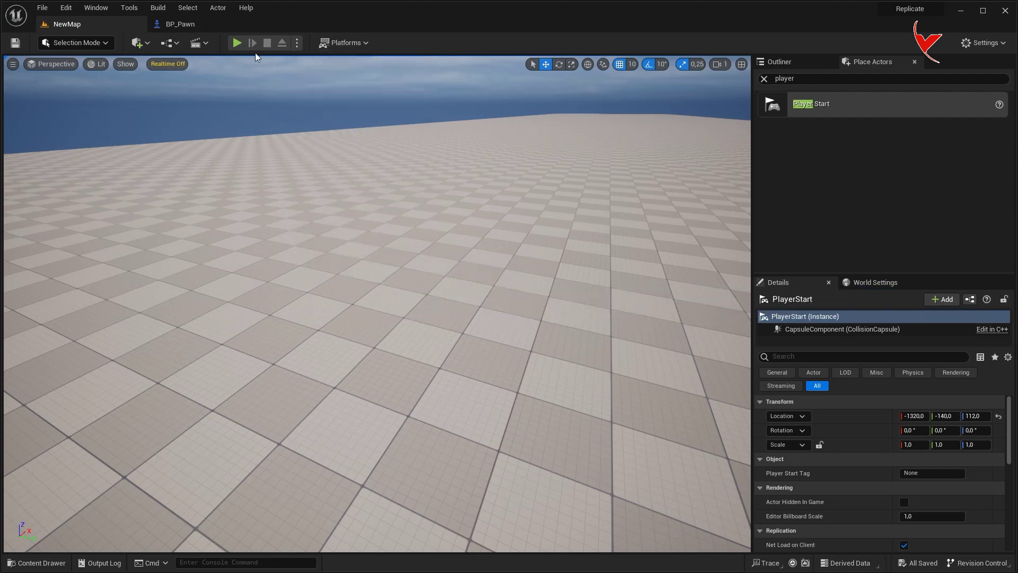
{"action": "left_click", "coordinate": [237, 42]}
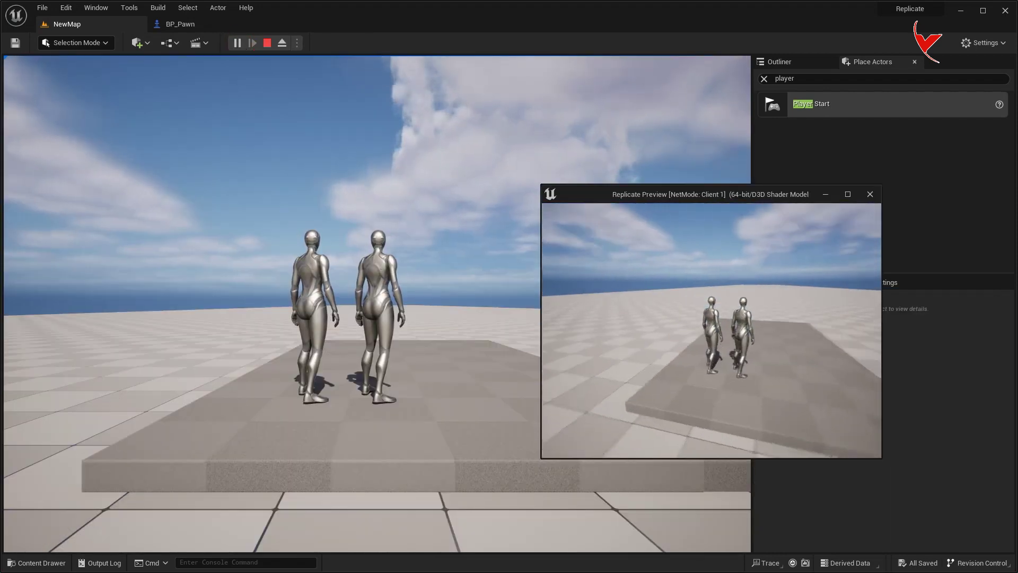
{"action": "key", "text": "Escape"}
{"action": "left_click", "coordinate": [196, 24]}
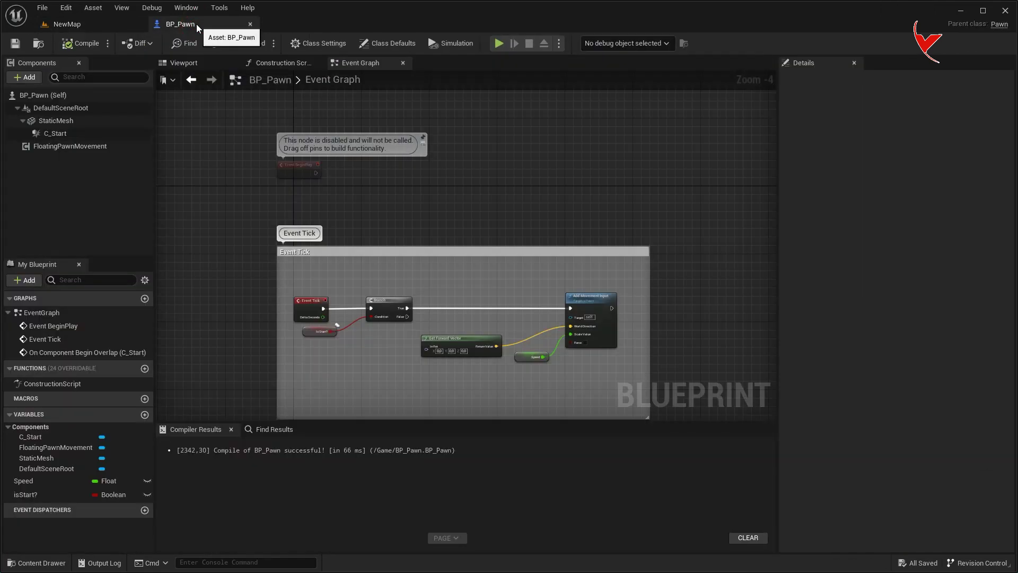
- On Event BeginPlay, set Show Mouse Cursor to true on Get Player Controller
{"action": "scroll", "coordinate": [336, 141], "scroll_direction": "up", "scroll_amount": 4}
{"action": "right_click", "coordinate": [352, 281]}
{"action": "type", "text": "get player con"}
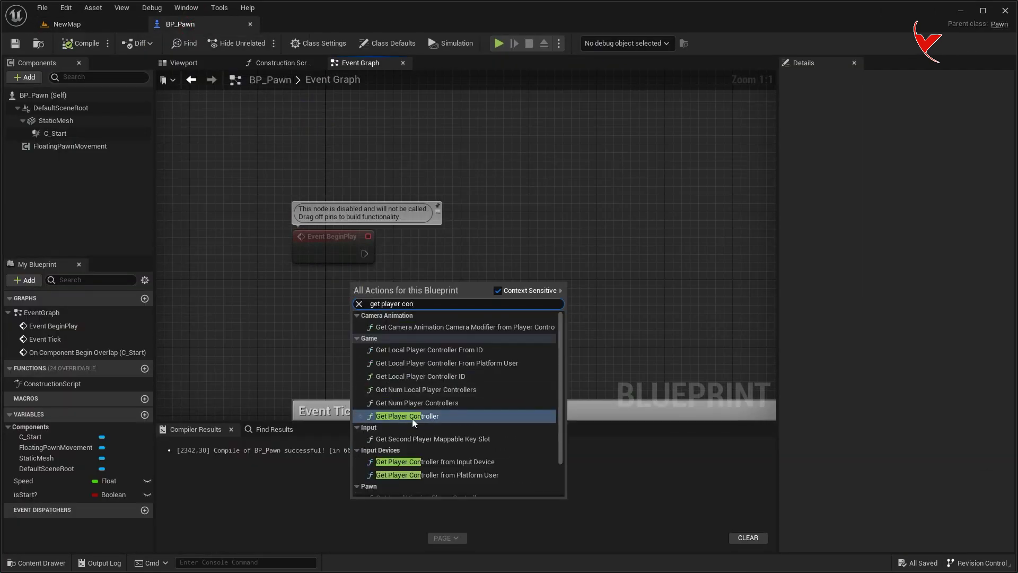
{"action": "left_click", "coordinate": [413, 417]}
{"action": "mouse_move", "coordinate": [416, 302]}
{"action": "left_mouse_down"}
{"action": "mouse_move", "coordinate": [378, 301]}
{"action": "mouse_move", "coordinate": [488, 248]}
{"action": "left_mouse_up"}
{"action": "type", "text": "show mo"}
{"action": "left_click", "coordinate": [549, 326]}
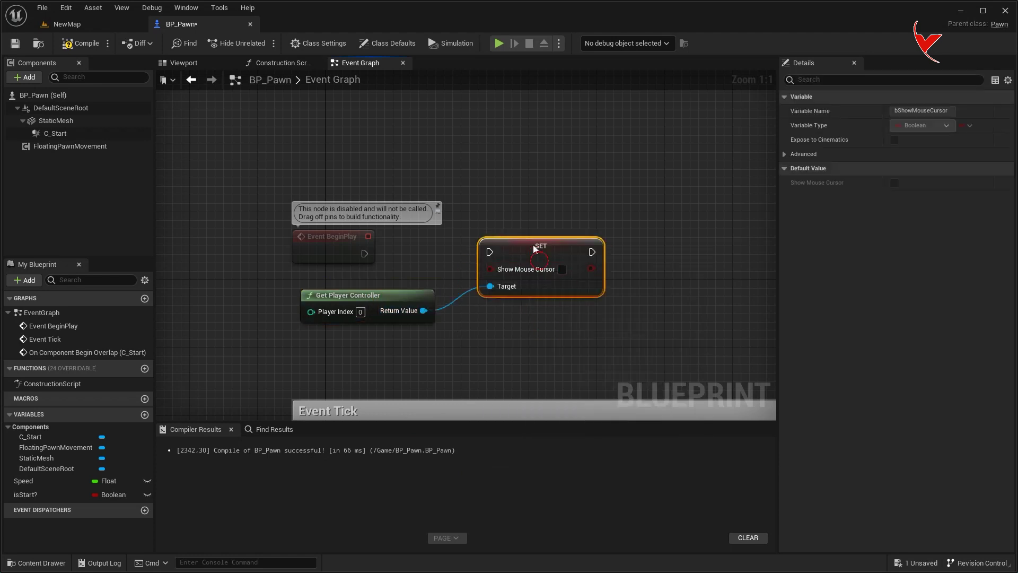
{"action": "left_click_drag", "start_coordinate": [539, 257], "coordinate": [532, 232]}
{"action": "mouse_move", "coordinate": [364, 254]}
{"action": "left_mouse_down"}
{"action": "mouse_move", "coordinate": [496, 235]}
{"action": "mouse_move", "coordinate": [558, 256]}
{"action": "left_mouse_up"}
{"action": "left_click", "coordinate": [570, 270]}
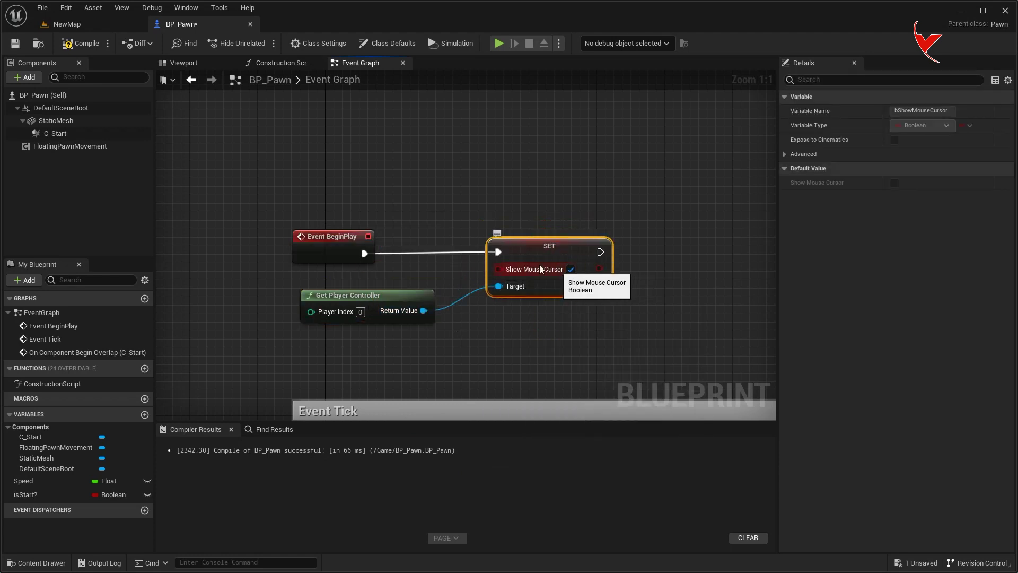
- Wrap the three Begin Play nodes in a 'Begin Play' comment and start a NewMap multiplayer test
{"action": "left_click_drag", "start_coordinate": [298, 187], "coordinate": [681, 353]}
{"action": "key", "text": "c"}
{"action": "type", "text": "Begin Play"}
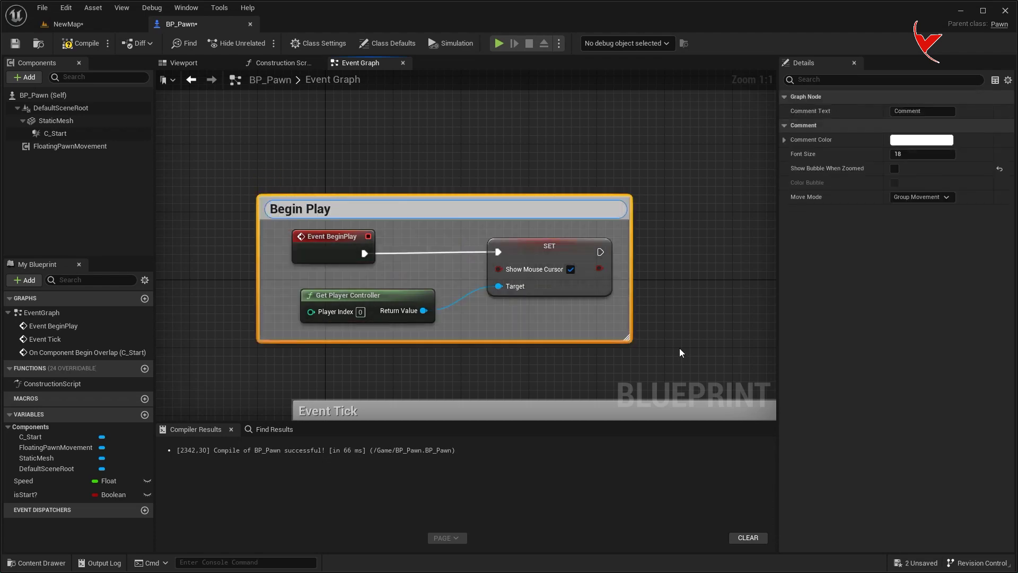
{"action": "key", "text": "Return"}
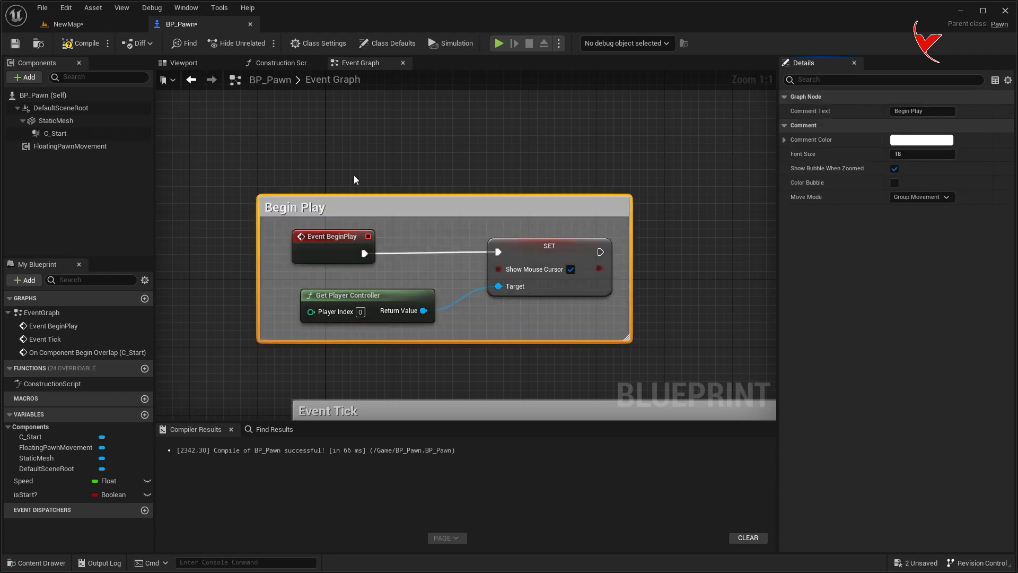
{"action": "left_click", "coordinate": [68, 24]}
{"action": "left_click", "coordinate": [237, 43]}
- Tilt the client's view down and walk its character forward and sideways
{"action": "left_click_drag", "start_coordinate": [667, 256], "coordinate": [642, 332]}
{"action": "left_click_drag", "start_coordinate": [689, 309], "coordinate": [695, 352]}
{"action": "key", "text": "w"}
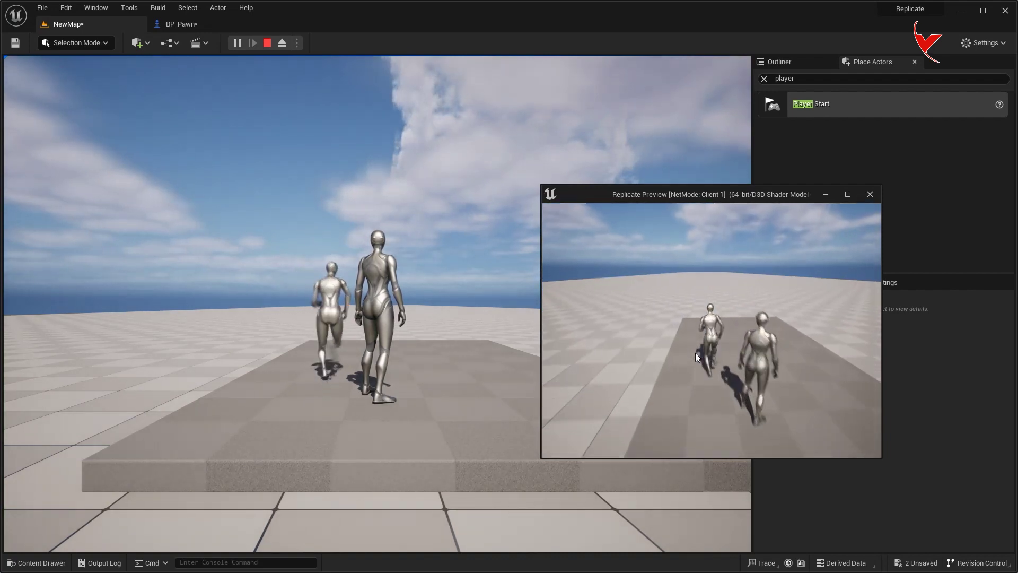
{"action": "key", "text": "d"}
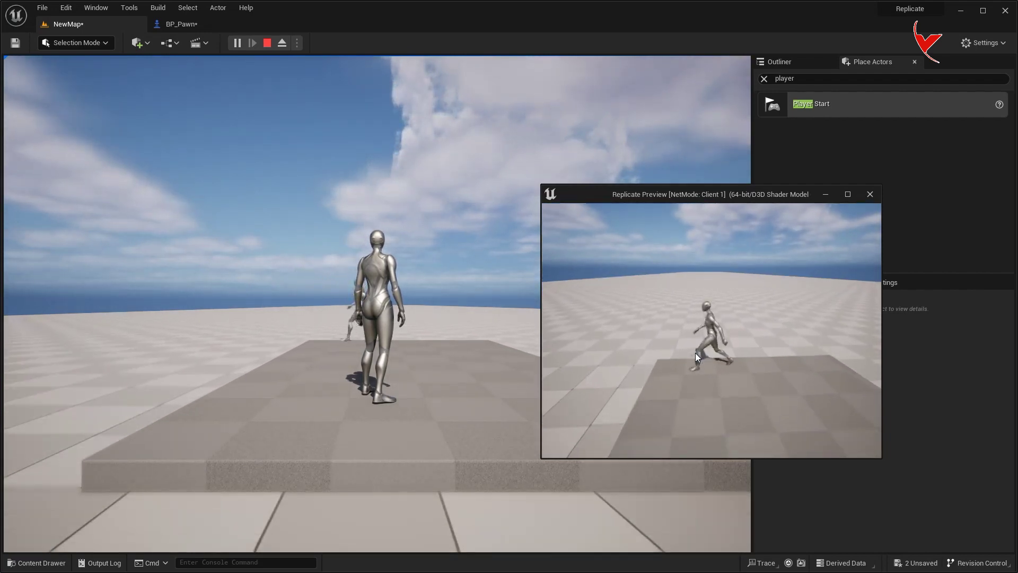
- Walk the server character forward and swing the camera around the characters
{"action": "left_click", "coordinate": [436, 321]}
{"action": "key", "text": "w"}
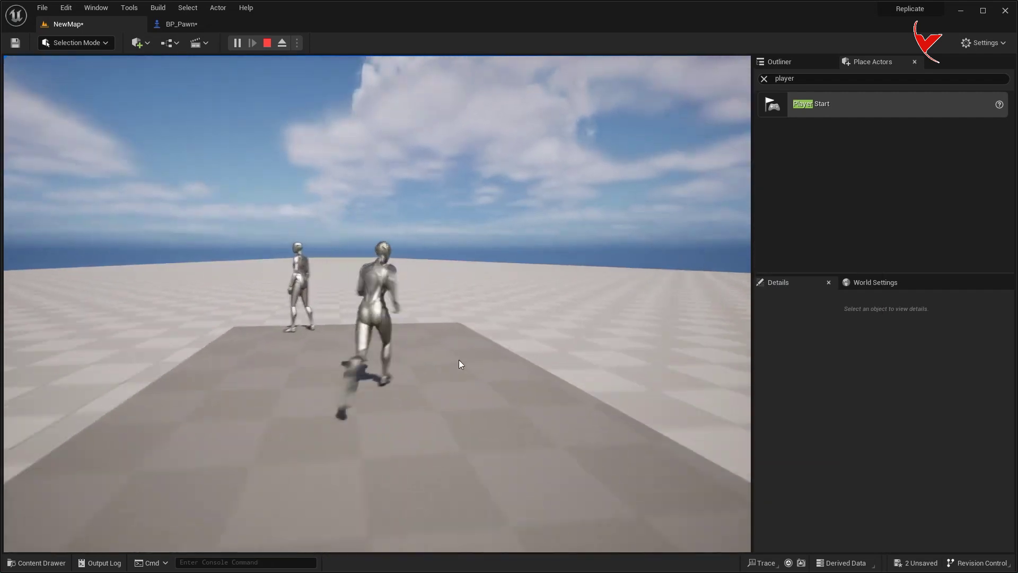
{"action": "left_click_drag", "start_coordinate": [408, 369], "coordinate": [344, 387]}
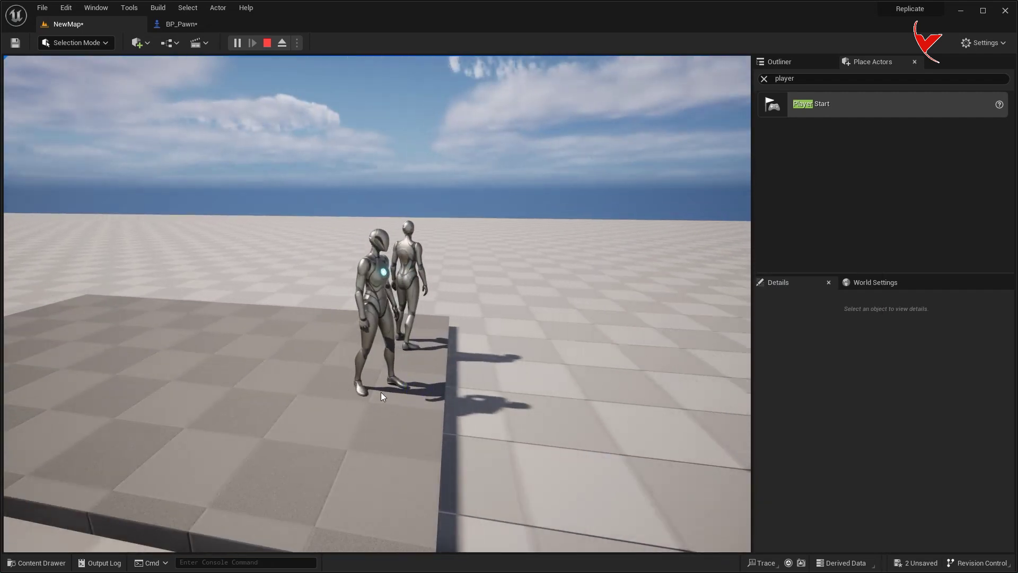
{"action": "left_click", "coordinate": [380, 392]}
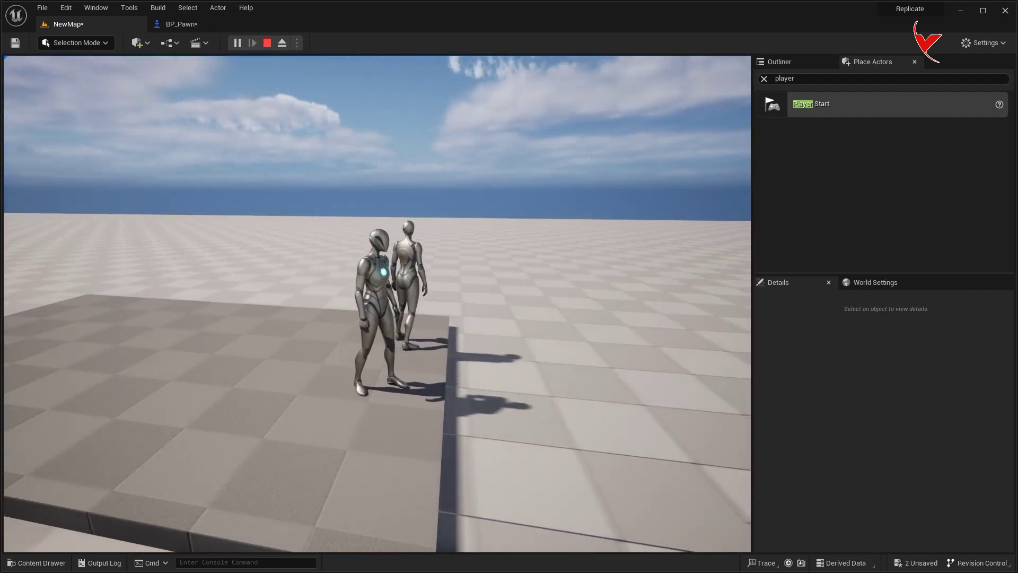
- Adjust the client camera behind its character, end the session, and return to BP_Pawn
{"action": "key", "text": "alt+Tab"}
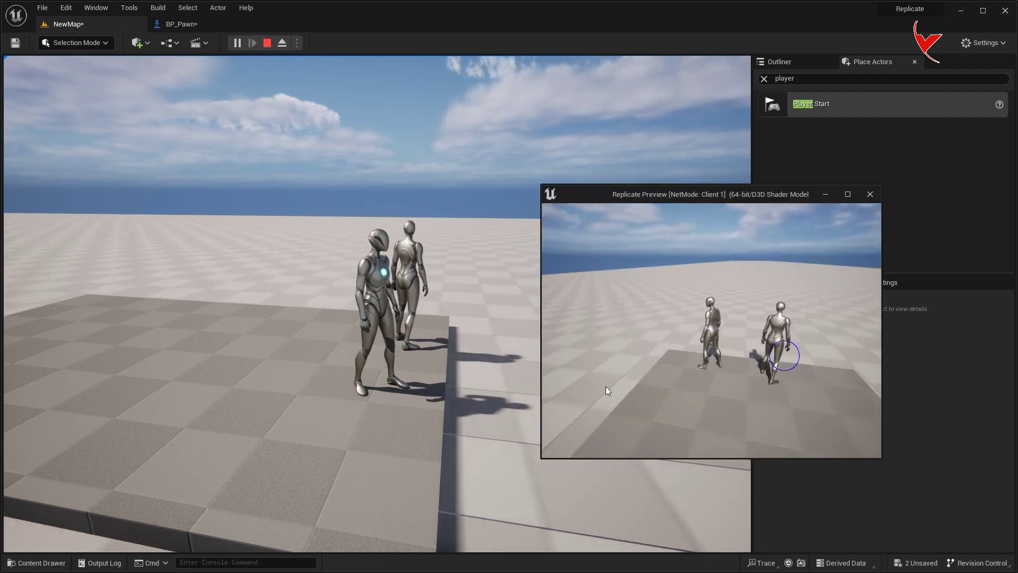
{"action": "mouse_move", "coordinate": [706, 378]}
{"action": "left_mouse_down"}
{"action": "mouse_move", "coordinate": [742, 418]}
{"action": "mouse_move", "coordinate": [664, 405]}
{"action": "left_mouse_up"}
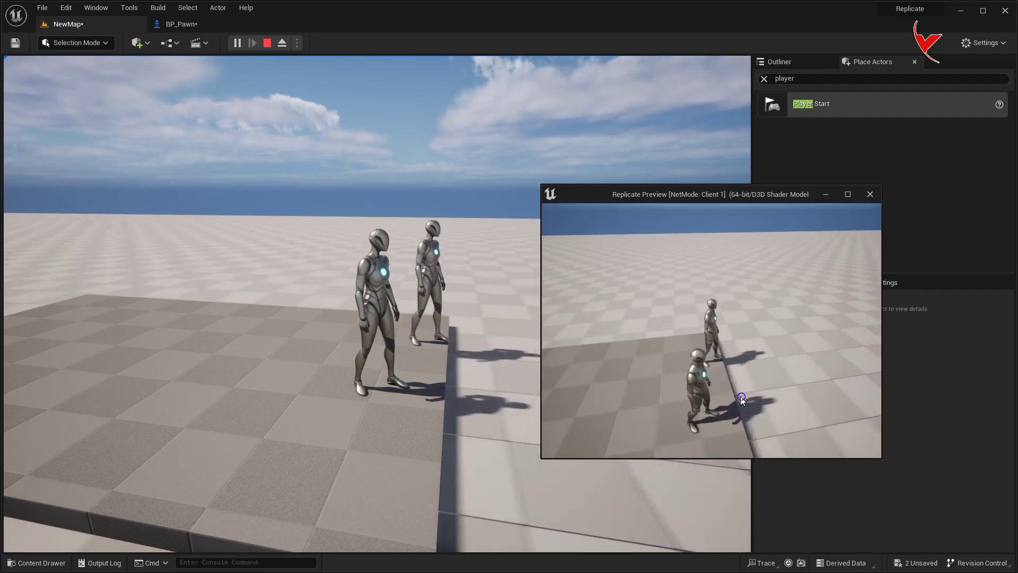
{"action": "left_click_drag", "start_coordinate": [657, 398], "coordinate": [619, 406]}
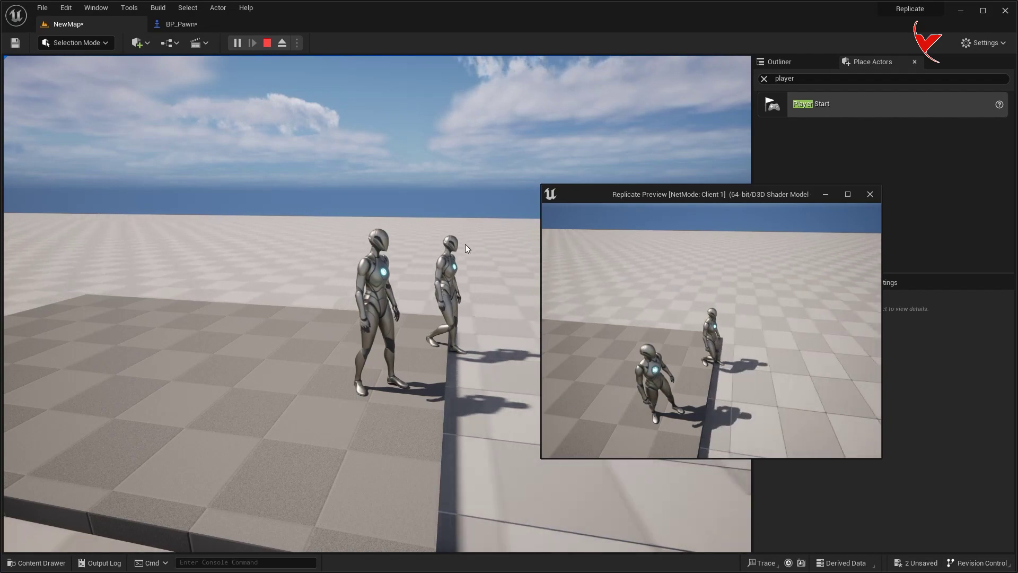
{"action": "key", "text": "Escape"}
{"action": "left_click", "coordinate": [174, 28]}
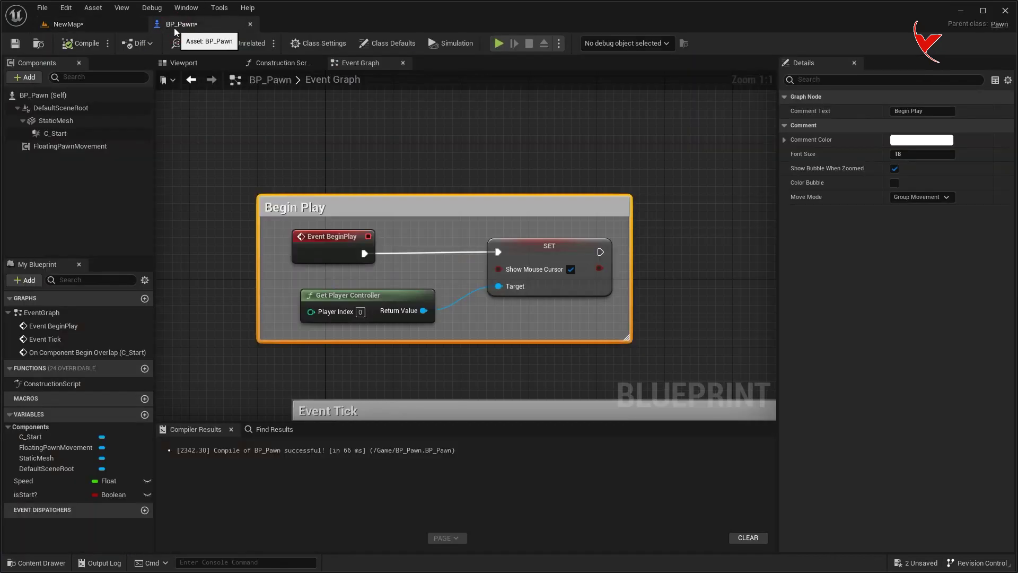
- Insert Set Net Update Frequency of 10000 between Cast To Character and SET isStart?
{"action": "scroll", "coordinate": [321, 201], "scroll_direction": "down", "scroll_amount": 3}
{"action": "mouse_move", "coordinate": [362, 251]}
{"action": "right_mouse_down"}
{"action": "mouse_move", "coordinate": [315, 94]}
{"action": "mouse_move", "coordinate": [360, 237]}
{"action": "right_mouse_up"}
{"action": "scroll", "coordinate": [392, 256], "scroll_direction": "up", "scroll_amount": 3}
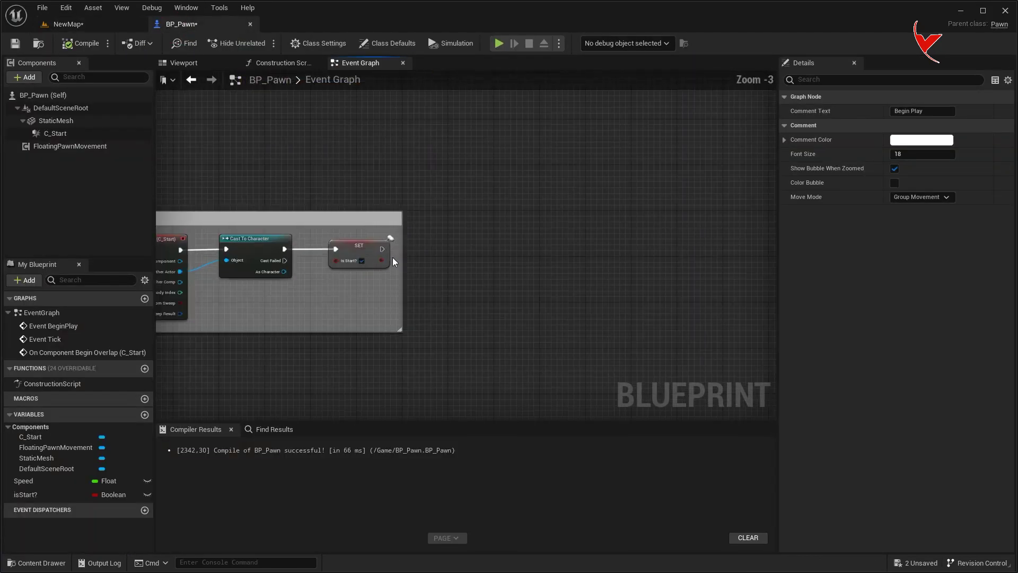
{"action": "left_click_drag", "start_coordinate": [350, 241], "coordinate": [476, 241]}
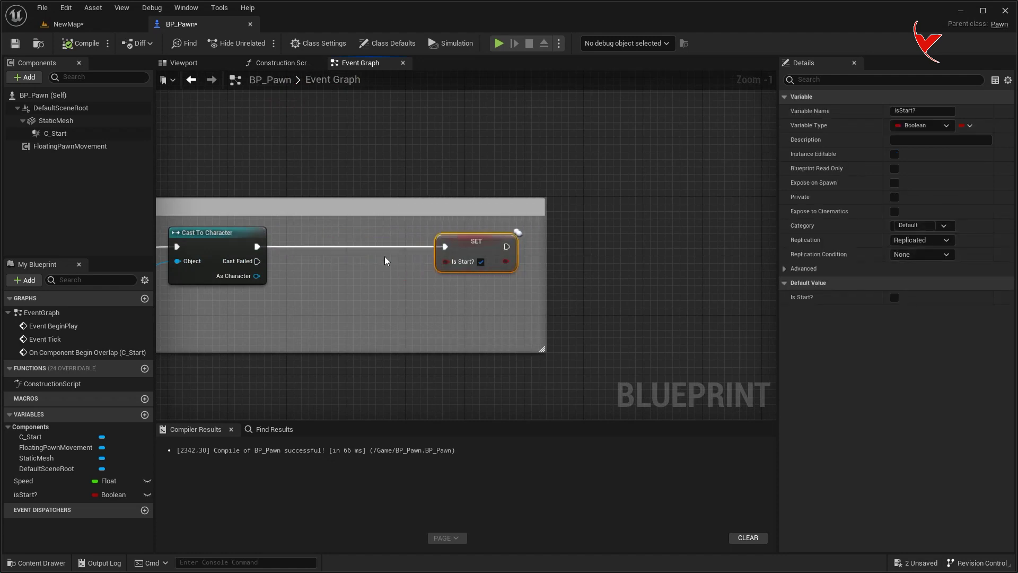
{"action": "right_click_drag", "start_coordinate": [263, 248], "coordinate": [328, 241]}
{"action": "scroll", "coordinate": [329, 241], "scroll_direction": "up", "scroll_amount": 1}
{"action": "left_click_drag", "start_coordinate": [321, 239], "coordinate": [372, 245]}
{"action": "type", "text": "set net upda"}
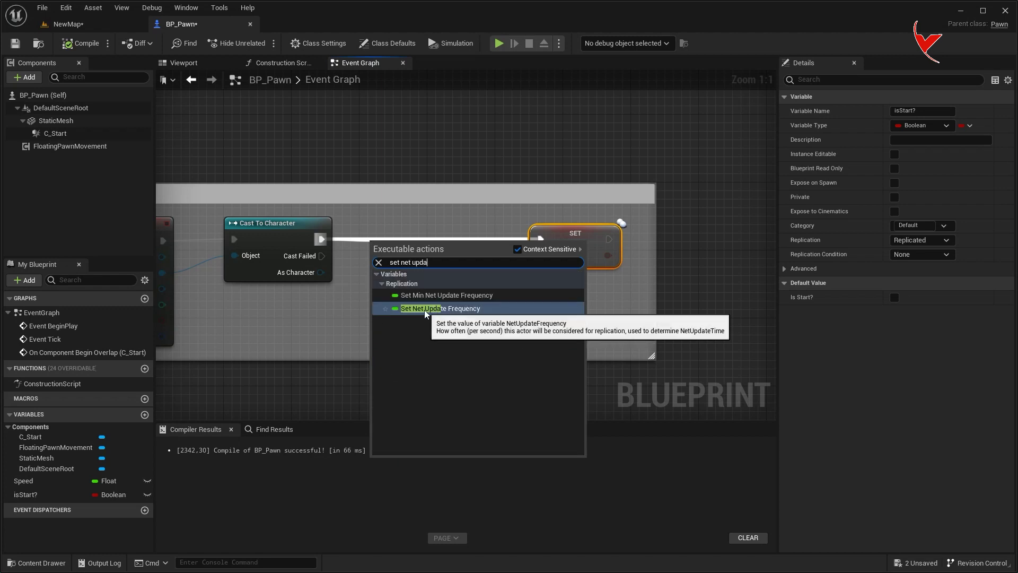
{"action": "left_click", "coordinate": [426, 310]}
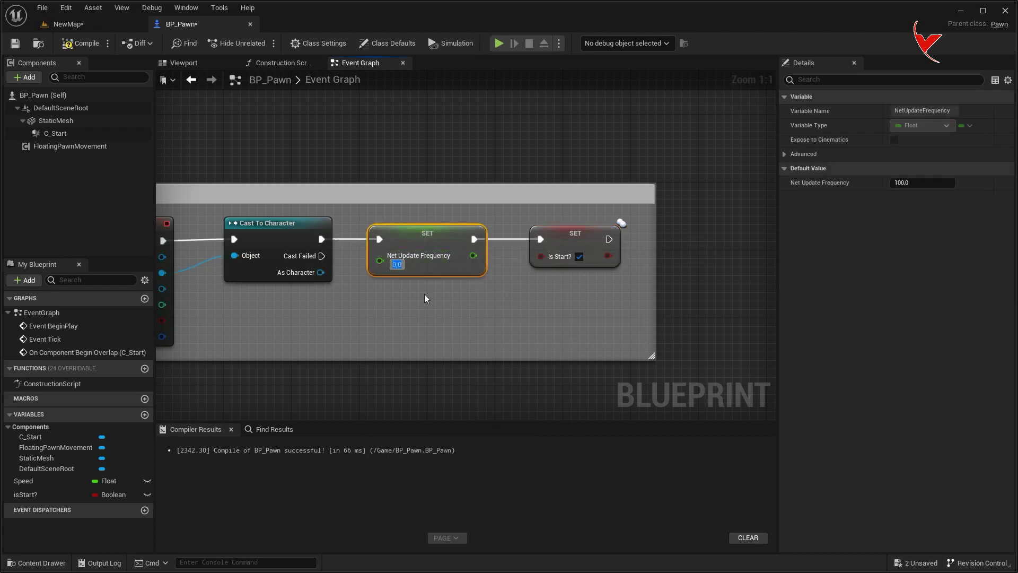
{"action": "type", "text": "1000"}
- Set the Speed variable's default to 0.8 and start a two-player NewMap test
{"action": "left_click", "coordinate": [49, 481]}
{"action": "left_click_drag", "start_coordinate": [909, 327], "coordinate": [926, 401]}
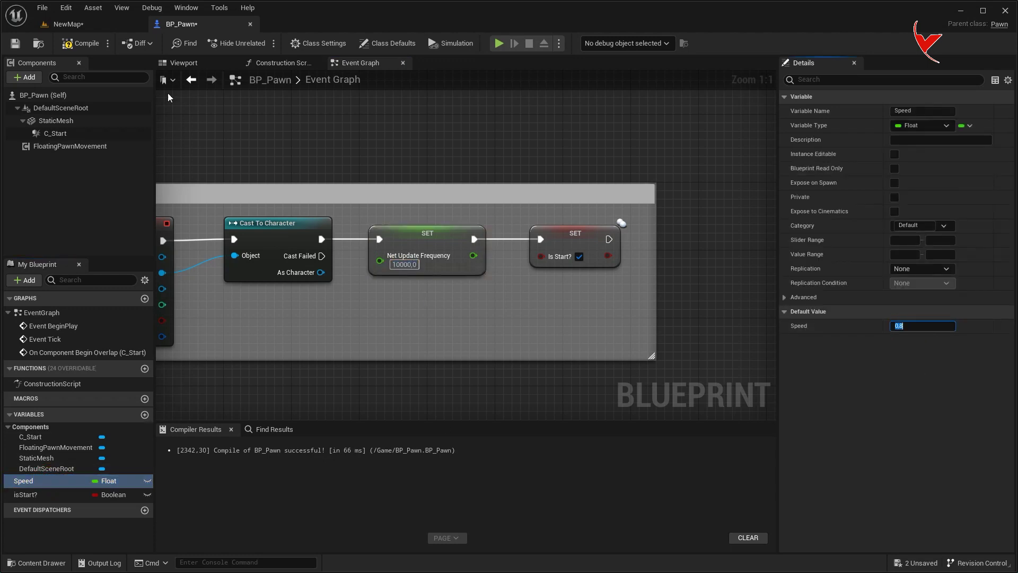
{"action": "left_click", "coordinate": [68, 24]}
{"action": "left_click", "coordinate": [238, 42]}
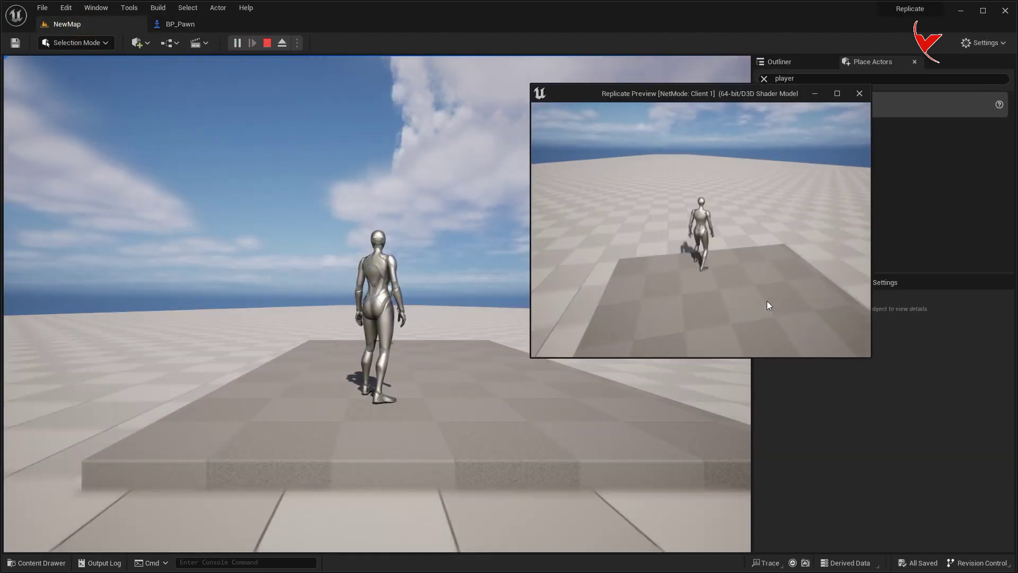
- Move the client character to a floor spot and jump, then send the server character across
{"action": "left_click", "coordinate": [667, 267]}
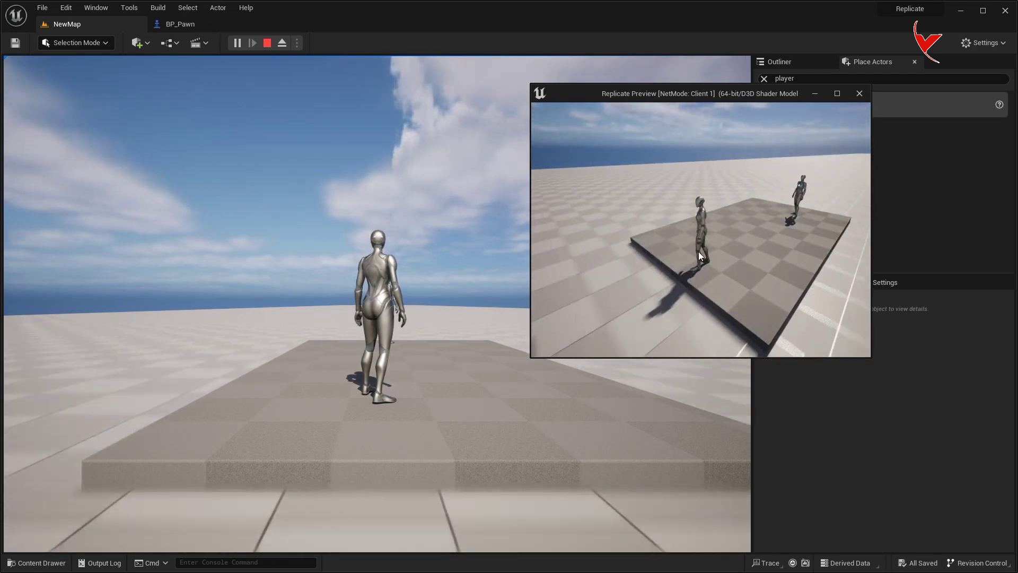
{"action": "key", "text": "space"}
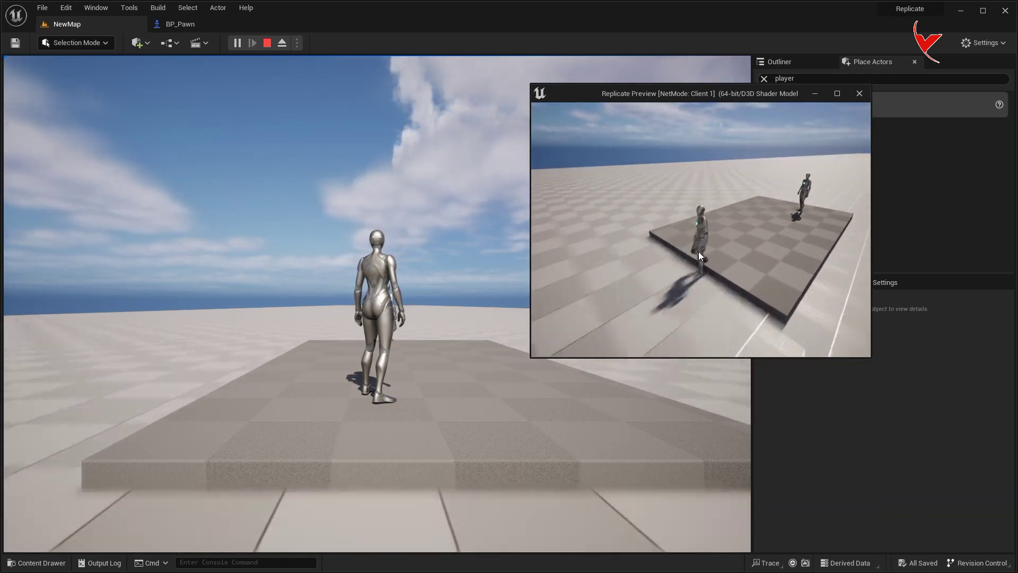
{"action": "left_click", "coordinate": [536, 325]}
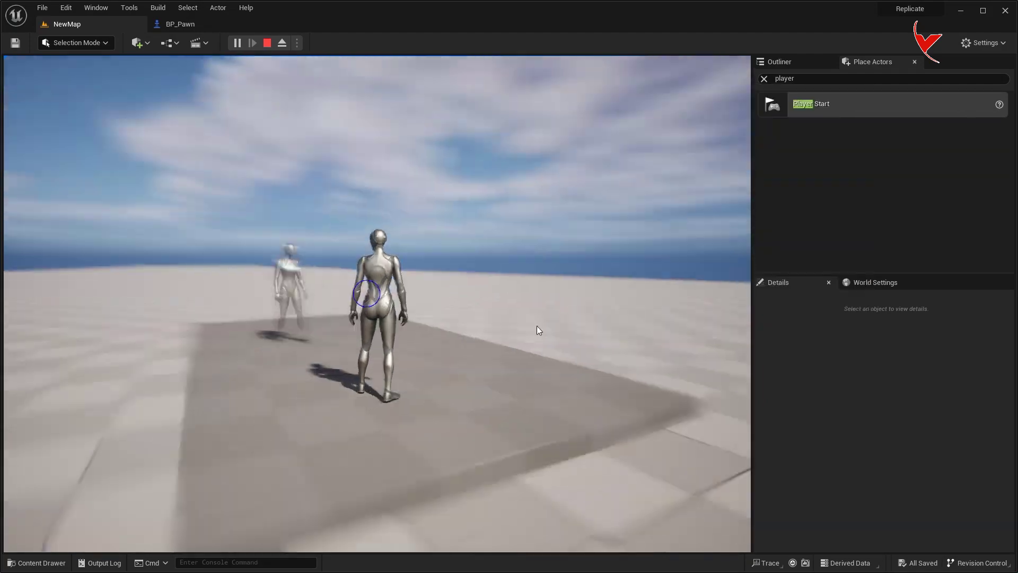
{"action": "left_click", "coordinate": [413, 308]}
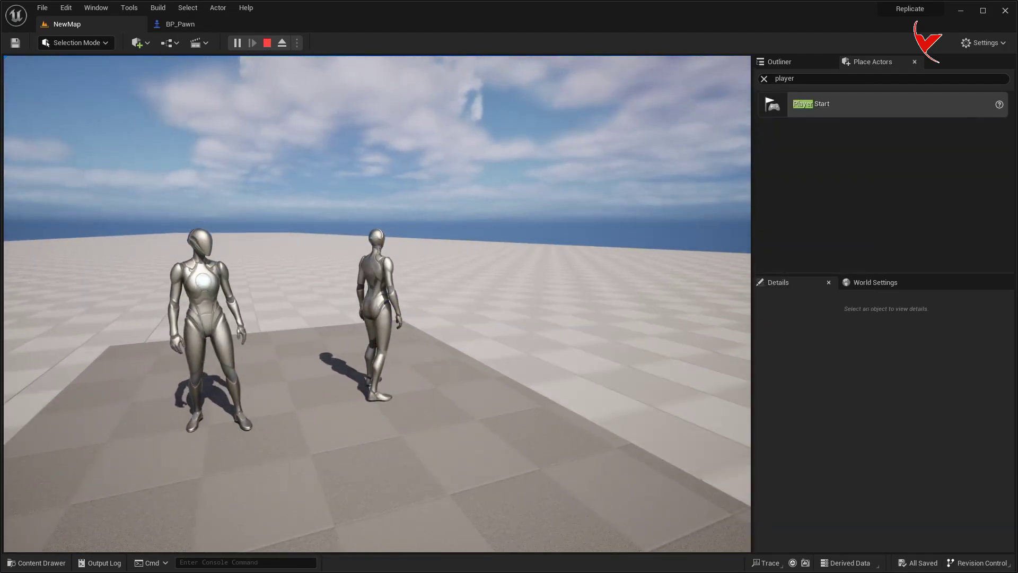
- Make the client character jump twice, stop the session, and go back to BP_Pawn
{"action": "left_click", "coordinate": [736, 293]}
{"action": "key", "text": "space"}
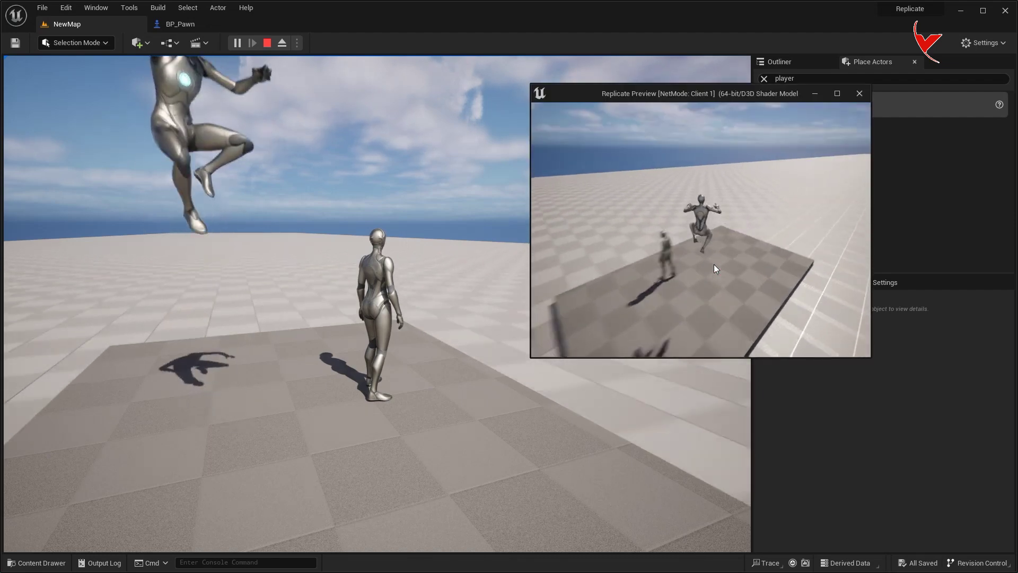
{"action": "key", "text": "space"}
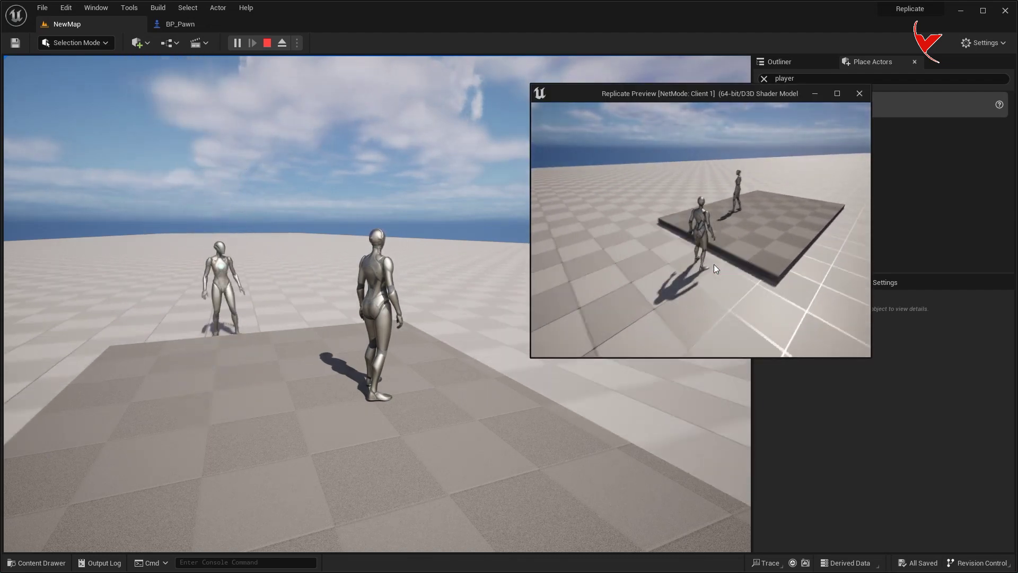
{"action": "key", "text": "Escape"}
{"action": "left_click", "coordinate": [183, 25]}
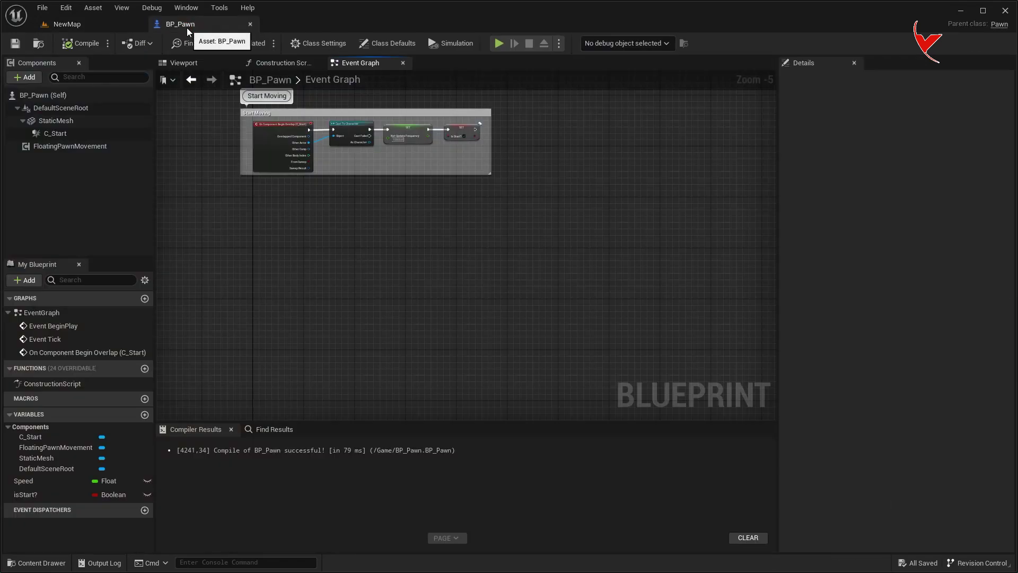
- Add a Box Collision under StaticMesh named C_CharacterDetect
{"action": "left_click", "coordinate": [200, 63]}
{"action": "left_click", "coordinate": [55, 120]}
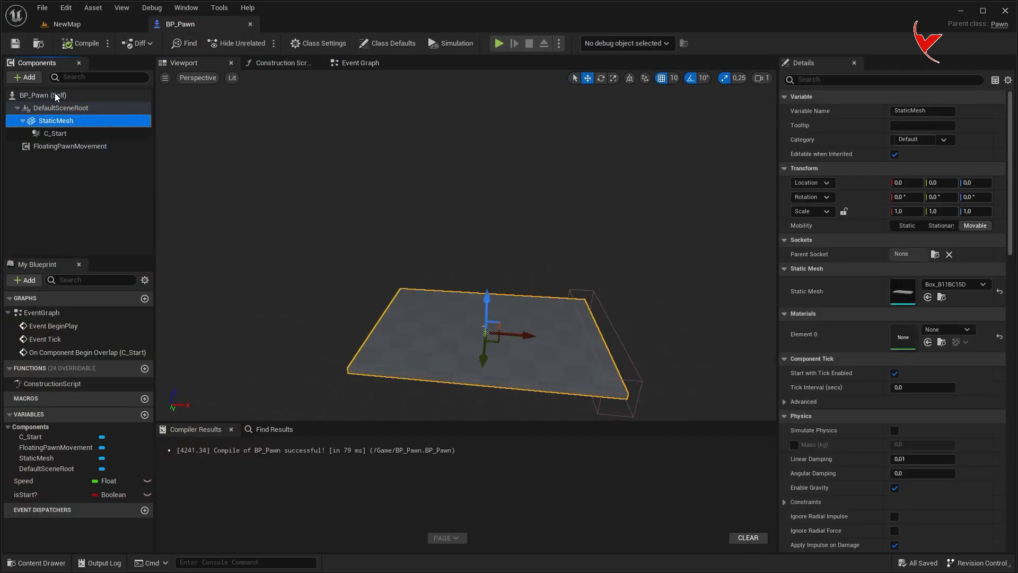
{"action": "left_click", "coordinate": [25, 77]}
{"action": "type", "text": "box"}
{"action": "key", "text": "Return"}
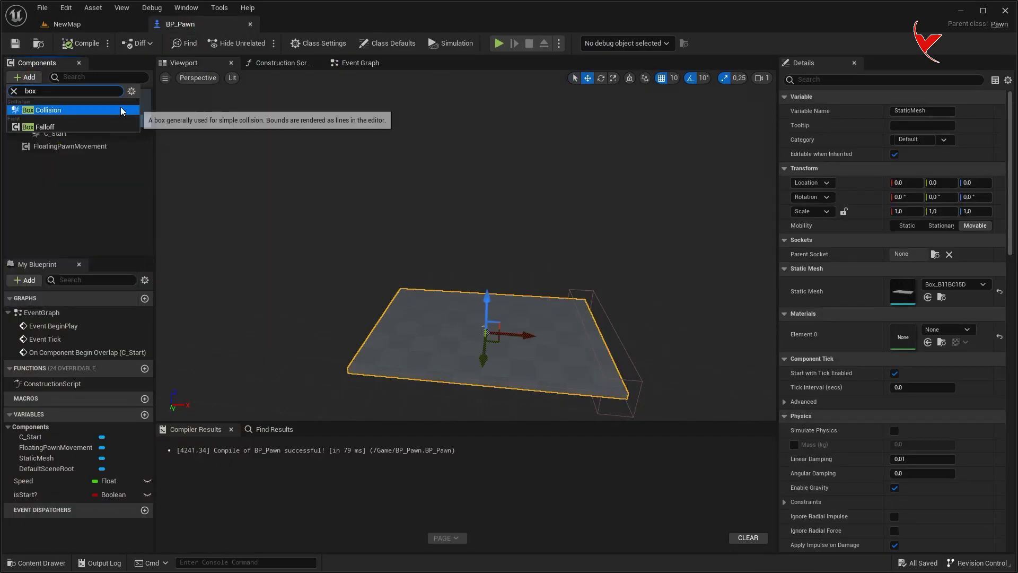
{"action": "type", "text": "CharacterDetect"}
{"action": "key", "text": "Return"}
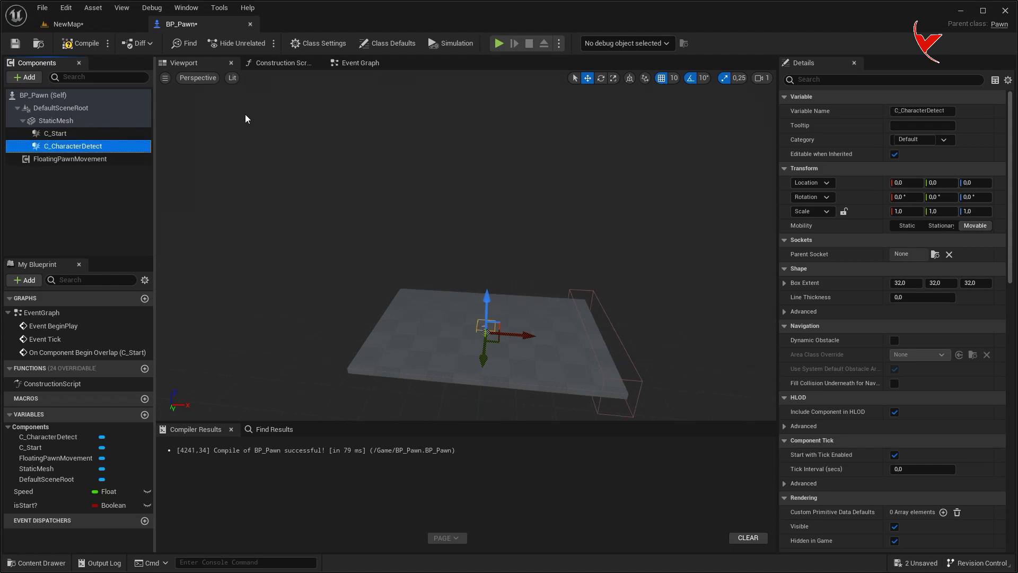
- Scale the C_CharacterDetect box to 12.5×7.5×7.5 and raise it to Z 240
{"action": "left_click", "coordinate": [614, 78]}
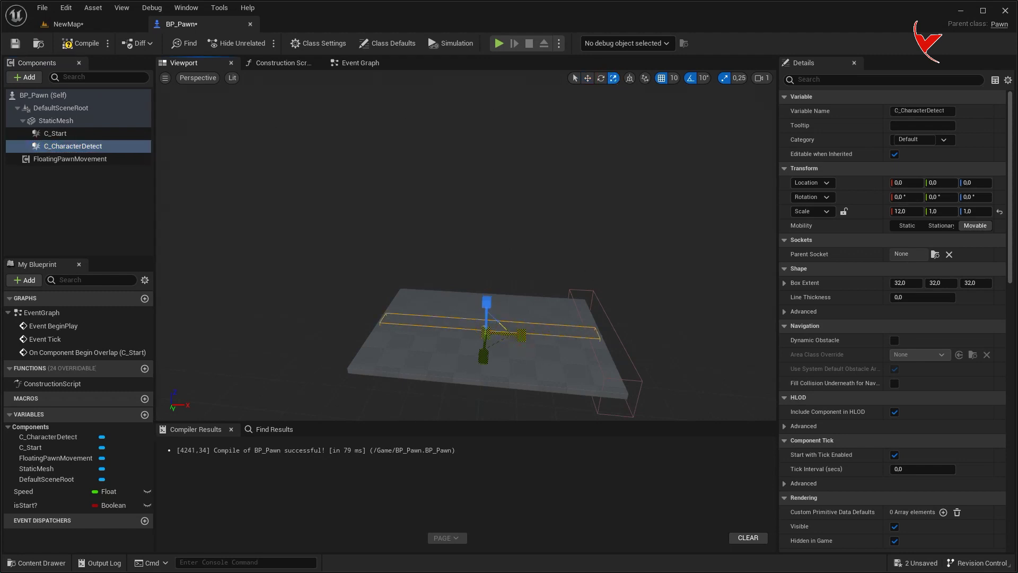
{"action": "left_click_drag", "start_coordinate": [527, 339], "coordinate": [446, 287]}
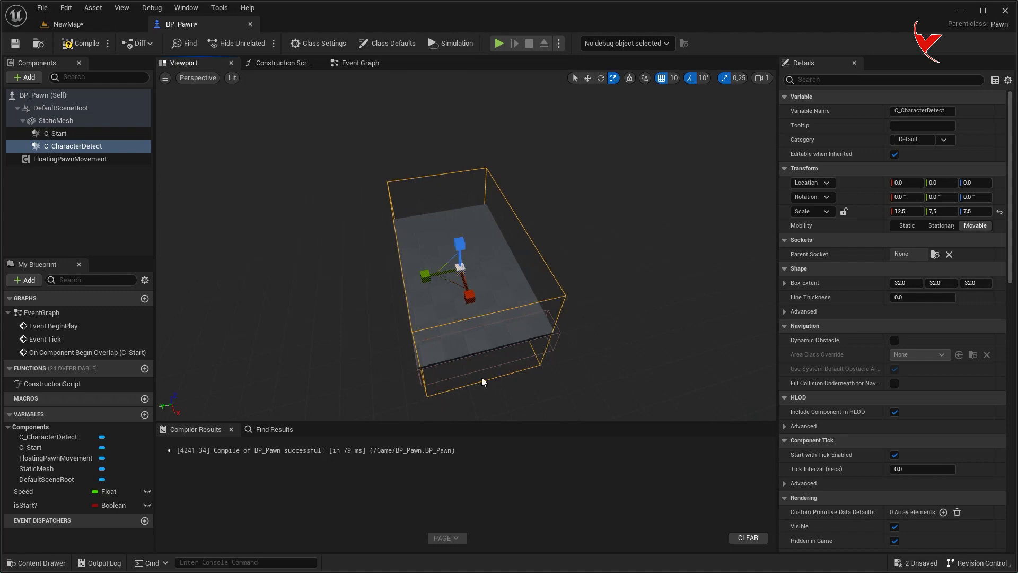
{"action": "left_click_drag", "start_coordinate": [482, 381], "coordinate": [463, 302]}
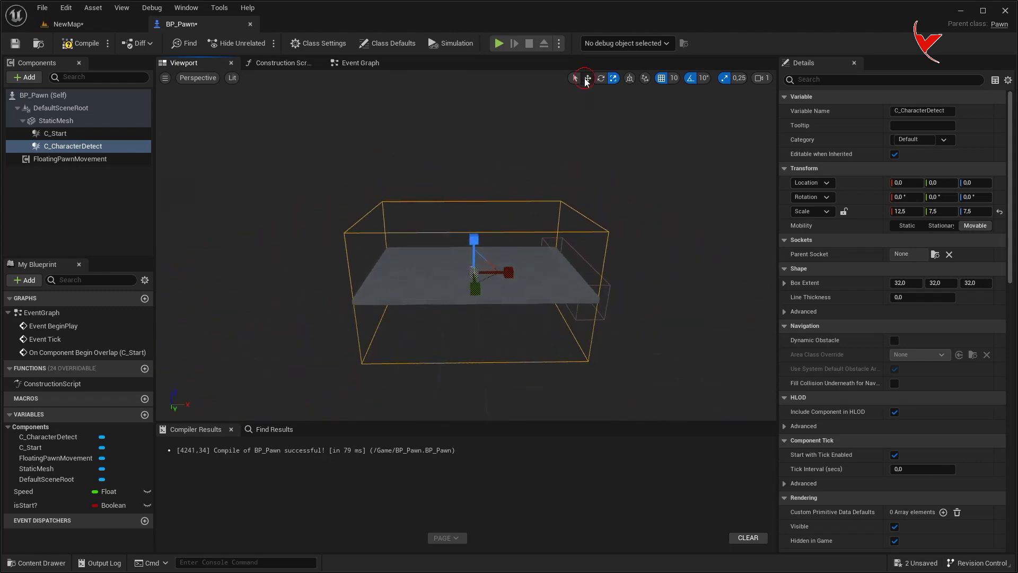
{"action": "left_click_drag", "start_coordinate": [471, 230], "coordinate": [459, 166]}
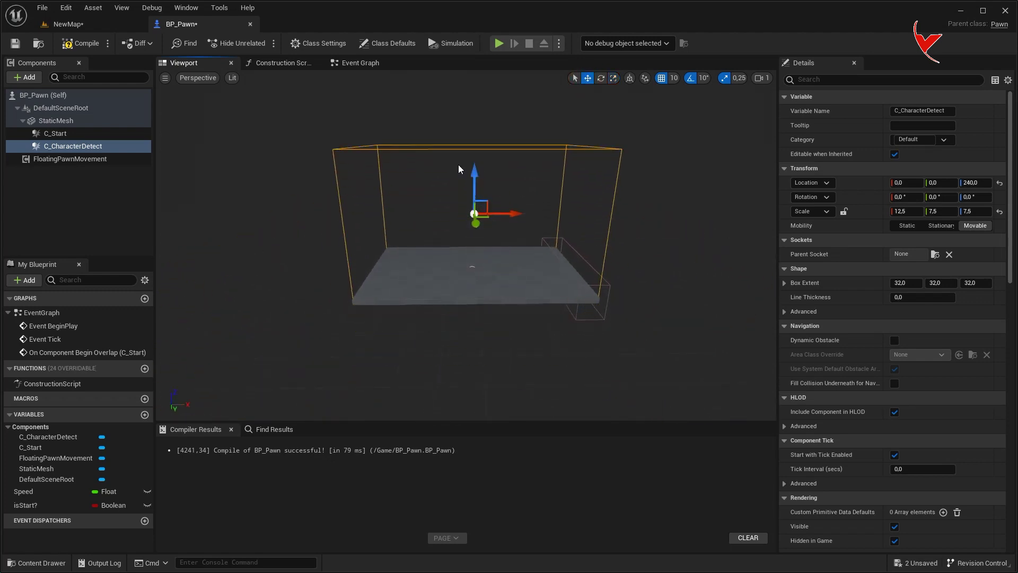
{"action": "scroll", "coordinate": [893, 361], "scroll_direction": "down", "scroll_amount": 15}
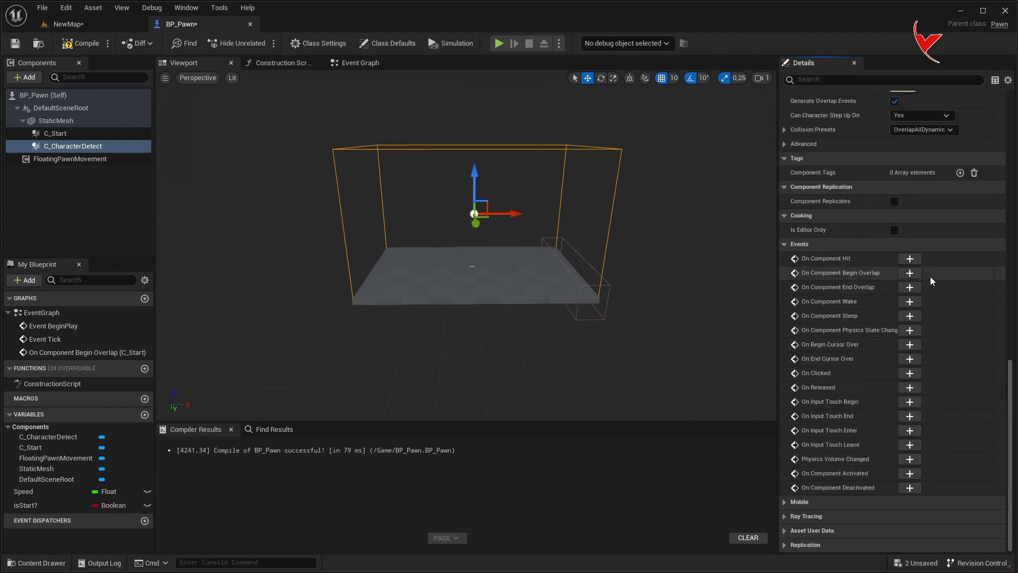
- Add C_CharacterDetect's On Component Begin Overlap event, save all, and place it in open space
{"action": "left_click", "coordinate": [917, 277]}
{"action": "key", "text": "ctrl+shift+s"}
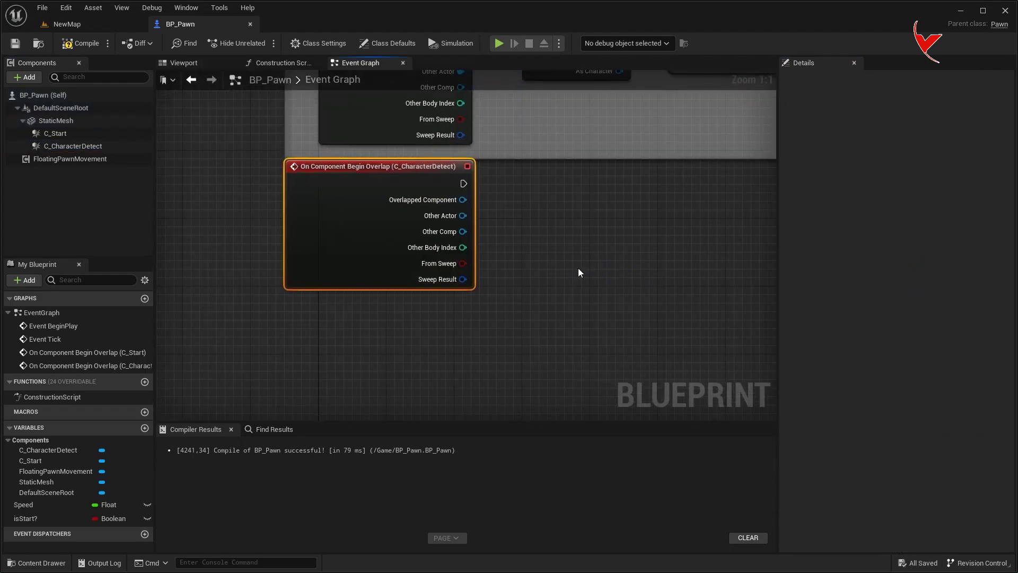
{"action": "scroll", "coordinate": [486, 142], "scroll_direction": "down", "scroll_amount": 5}
{"action": "right_click_drag", "start_coordinate": [486, 142], "coordinate": [487, 317]}
{"action": "left_click_drag", "start_coordinate": [418, 268], "coordinate": [341, 185]}
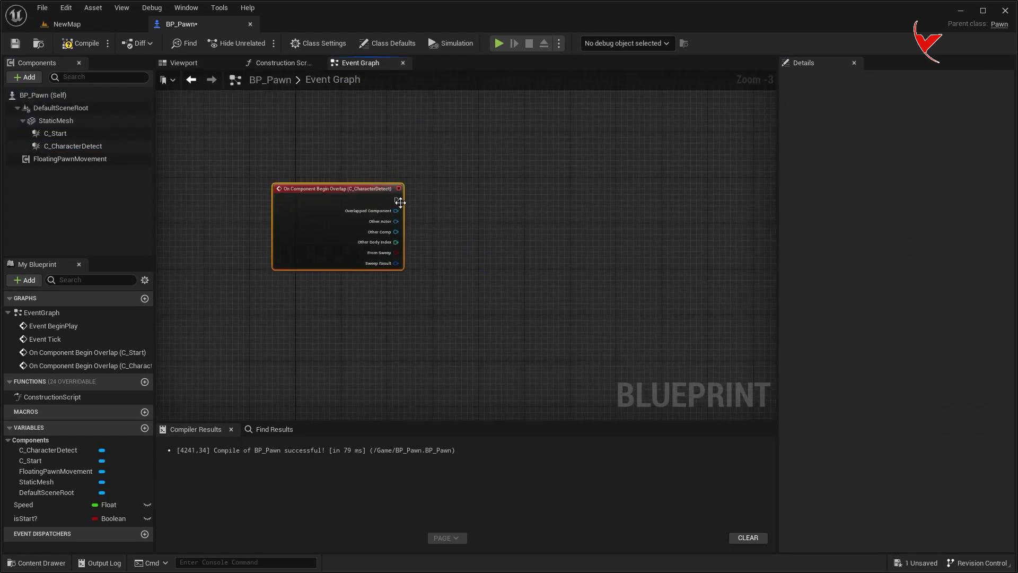
- Cast the overlap's Other Actor to Character
{"action": "scroll", "coordinate": [391, 226], "scroll_direction": "up", "scroll_amount": 3}
{"action": "left_click_drag", "start_coordinate": [391, 228], "coordinate": [476, 229]}
{"action": "type", "text": "cast to"}
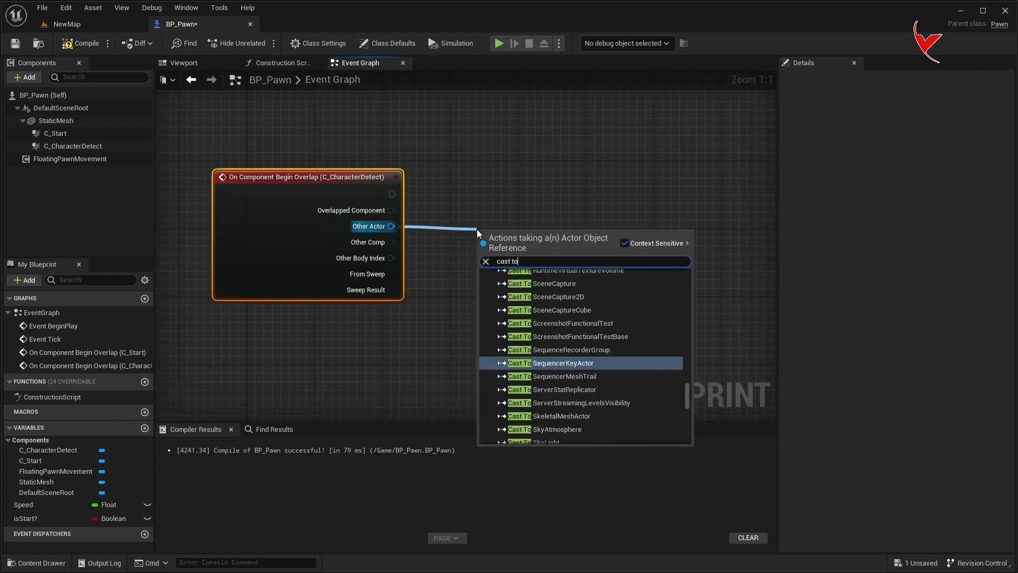
{"action": "type", "text": " ch"}
{"action": "key", "text": "Down"}
{"action": "key", "text": "Return"}
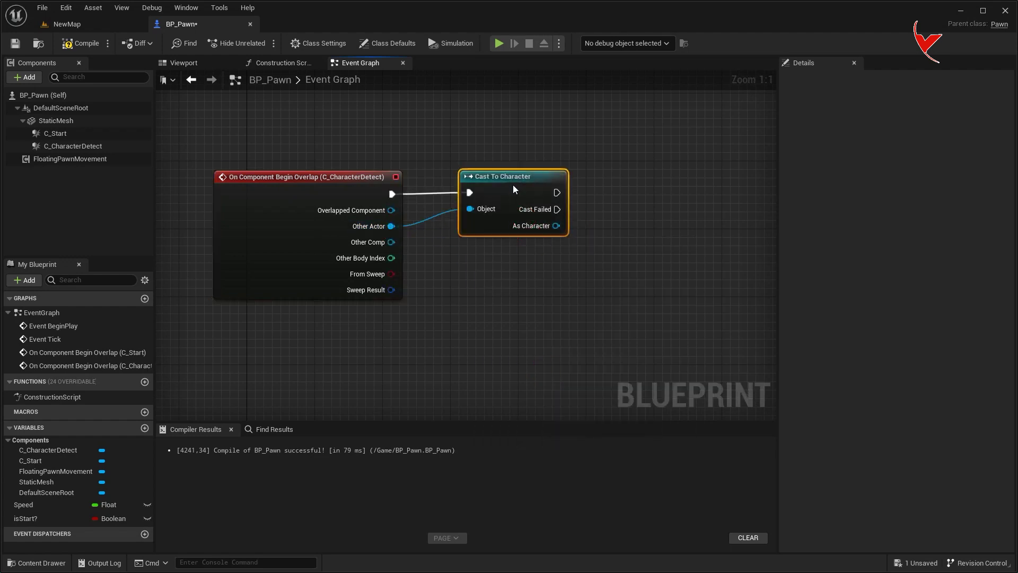
- Add Get Character Movement from the As Character output
{"action": "right_click_drag", "start_coordinate": [591, 229], "coordinate": [419, 218]}
{"action": "left_click_drag", "start_coordinate": [387, 218], "coordinate": [444, 241]}
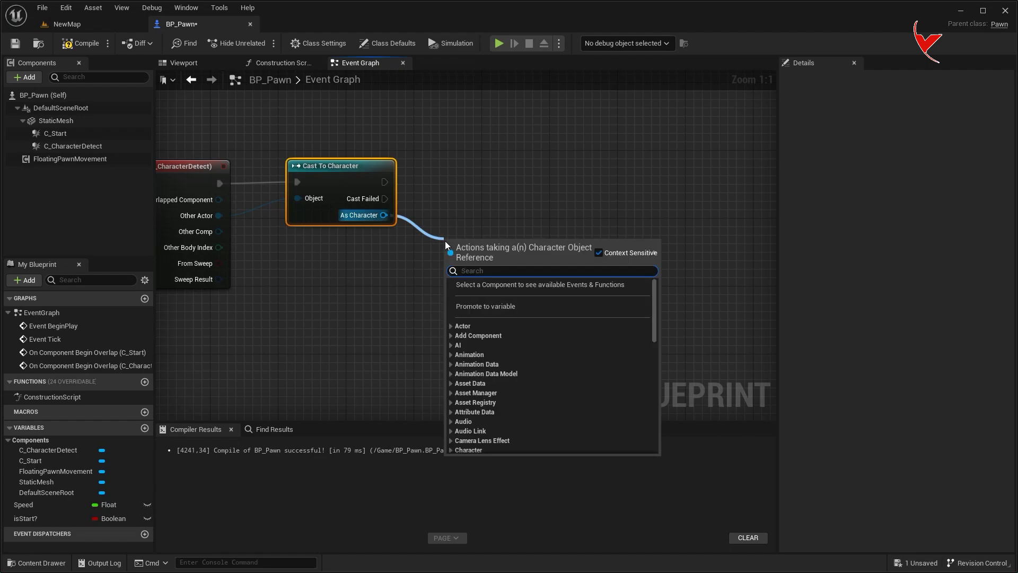
{"action": "type", "text": "get character"}
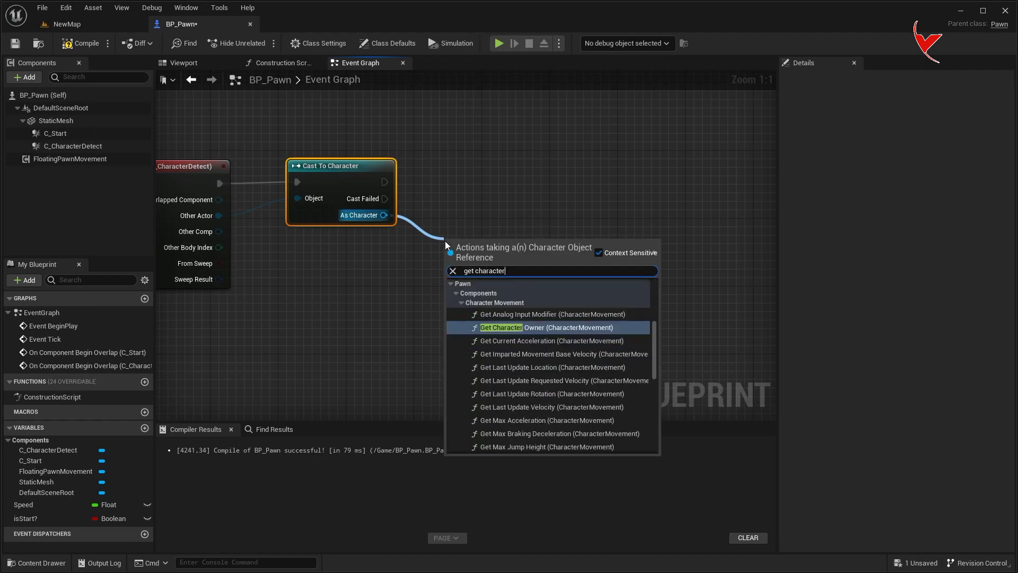
{"action": "type", "text": " move"}
{"action": "scroll", "coordinate": [525, 450], "scroll_direction": "down", "scroll_amount": 3}
{"action": "left_click", "coordinate": [523, 447]}
- Add Ground Friction and Use Separate Braking Friction getters from Character Movement
{"action": "right_click_drag", "start_coordinate": [589, 280], "coordinate": [482, 295]}
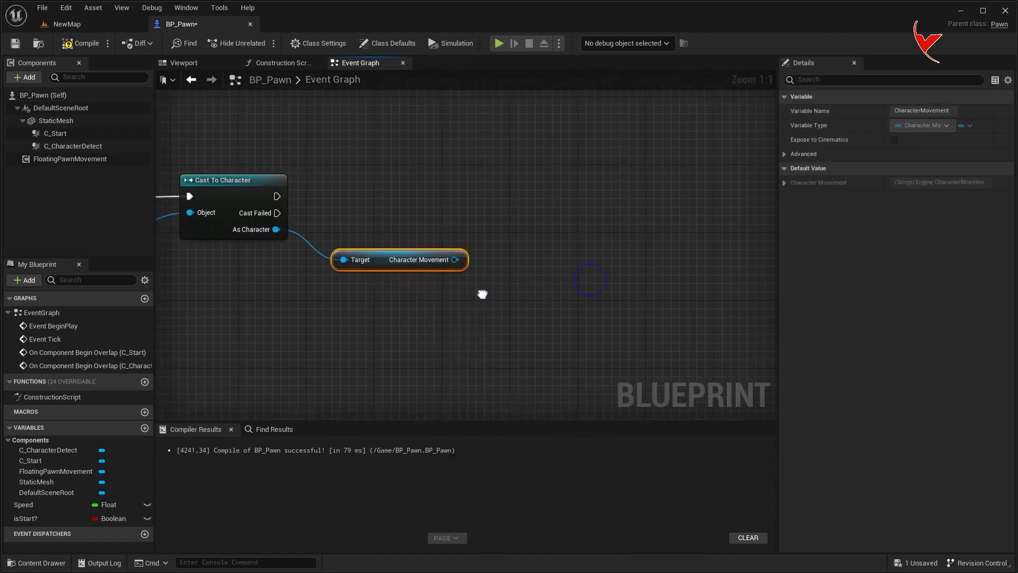
{"action": "left_click_drag", "start_coordinate": [459, 260], "coordinate": [517, 253]}
{"action": "type", "text": "get gro"}
{"action": "left_click", "coordinate": [599, 378]}
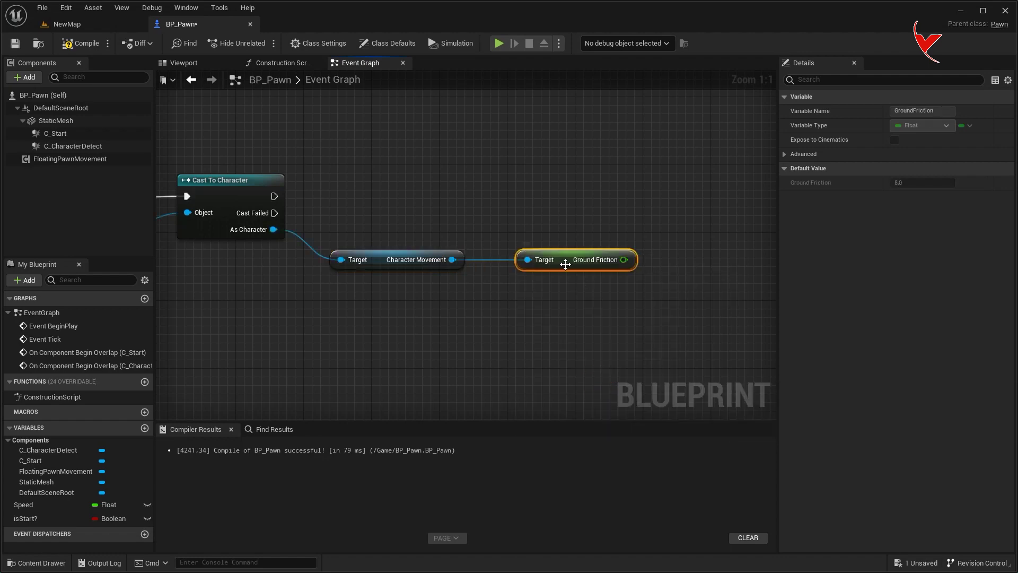
{"action": "right_click_drag", "start_coordinate": [566, 264], "coordinate": [475, 292]}
{"action": "mouse_move", "coordinate": [475, 293]}
{"action": "left_mouse_down"}
{"action": "mouse_move", "coordinate": [466, 233]}
{"action": "mouse_move", "coordinate": [583, 268]}
{"action": "left_mouse_up"}
{"action": "type", "text": "get se"}
{"action": "key", "text": "Up"}
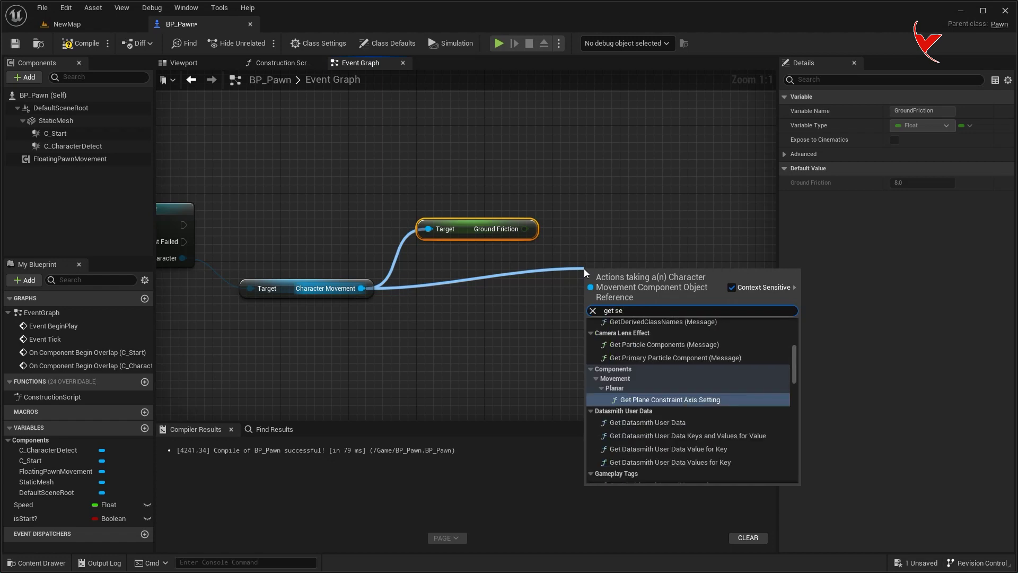
{"action": "type", "text": "parate"}
{"action": "key", "text": "Return"}
{"action": "left_click_drag", "start_coordinate": [626, 274], "coordinate": [657, 239]}
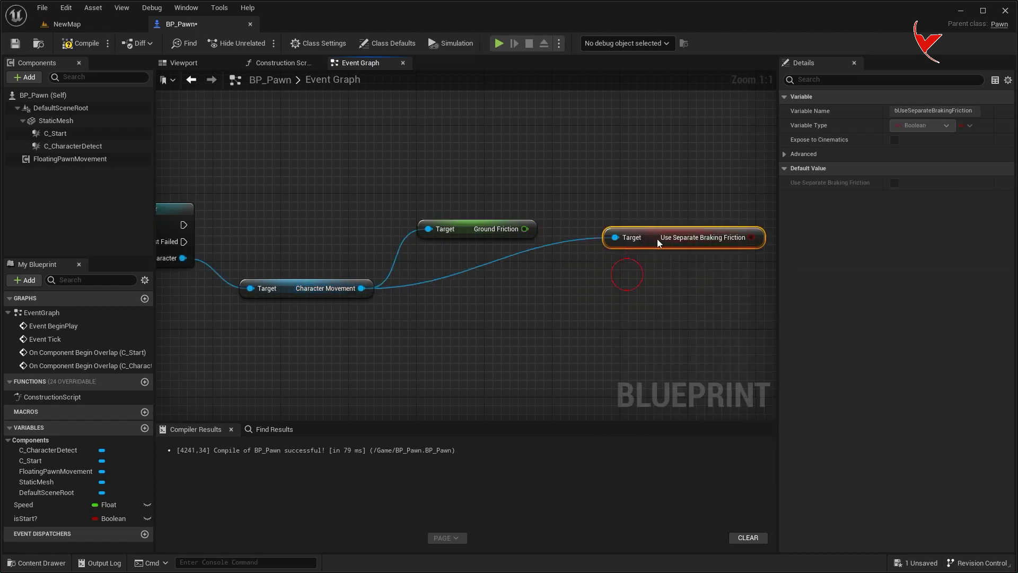
{"action": "right_click_drag", "start_coordinate": [658, 242], "coordinate": [628, 282]}
- Promote Ground Friction and Use Separate Braking Friction outputs to new variables
{"action": "right_click", "coordinate": [495, 267]}
{"action": "left_click", "coordinate": [525, 291]}
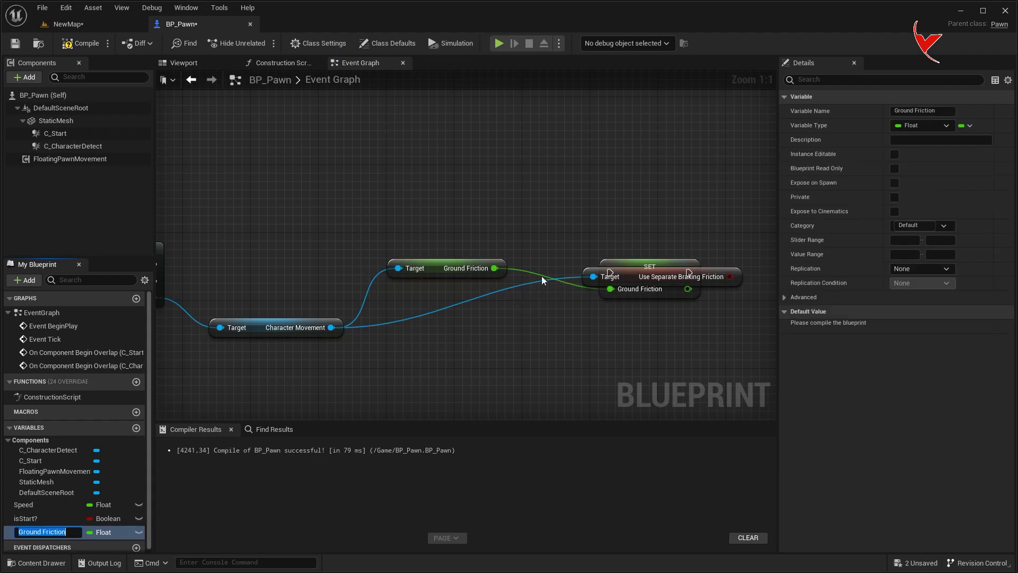
{"action": "left_click_drag", "start_coordinate": [610, 263], "coordinate": [547, 200]}
{"action": "right_click_drag", "start_coordinate": [727, 277], "coordinate": [581, 274]}
{"action": "right_click", "coordinate": [583, 275]}
{"action": "left_click", "coordinate": [618, 296]}
{"action": "left_click_drag", "start_coordinate": [641, 275], "coordinate": [641, 195]}
{"action": "scroll", "coordinate": [522, 243], "scroll_direction": "down", "scroll_amount": 2}
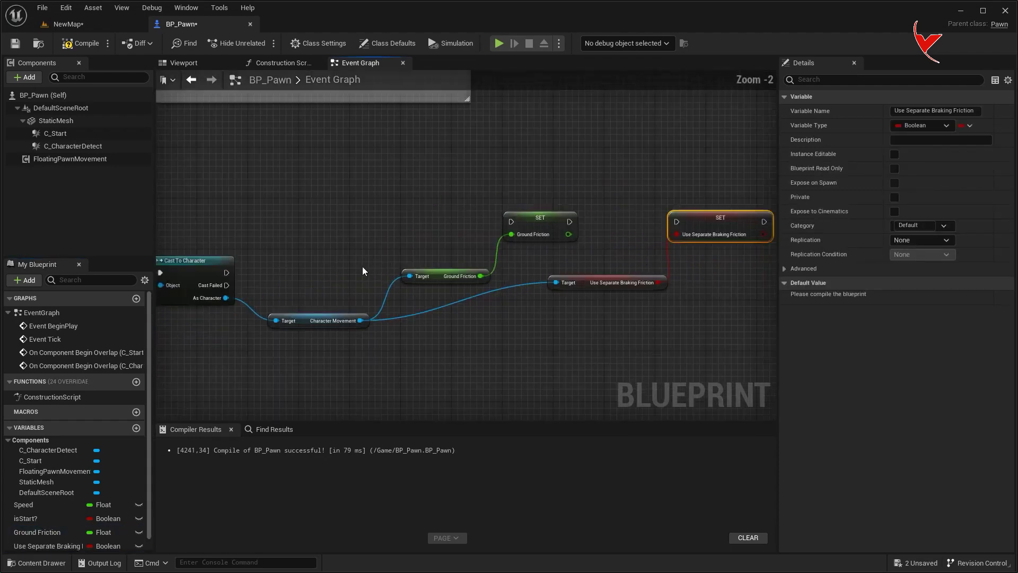
{"action": "right_click_drag", "start_coordinate": [362, 271], "coordinate": [267, 183]}
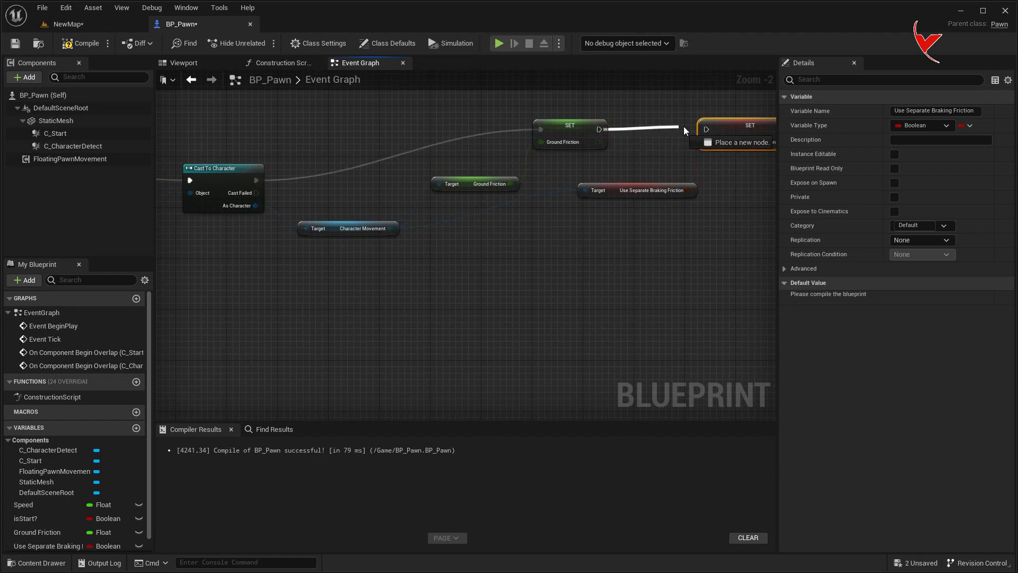
- Rearrange the getter and setter nodes and add a reroute on the Character Movement wire
{"action": "left_click_drag", "start_coordinate": [695, 210], "coordinate": [709, 233]}
{"action": "left_click_drag", "start_coordinate": [584, 132], "coordinate": [572, 182]}
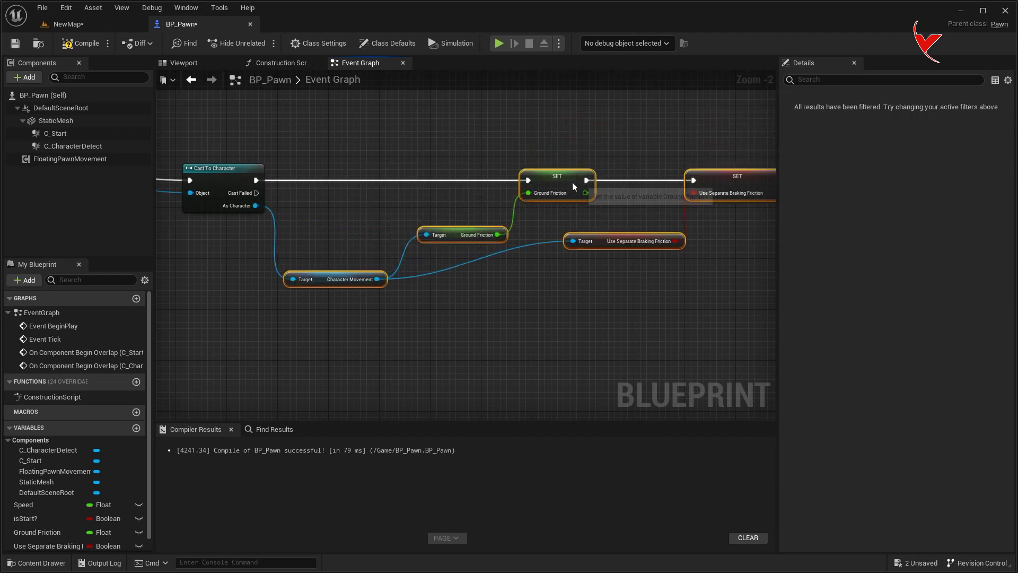
{"action": "left_click", "coordinate": [452, 202]}
{"action": "left_click", "coordinate": [318, 285]}
{"action": "scroll", "coordinate": [564, 269], "scroll_direction": "up", "scroll_amount": 1}
{"action": "right_click_drag", "start_coordinate": [735, 247], "coordinate": [566, 225]}
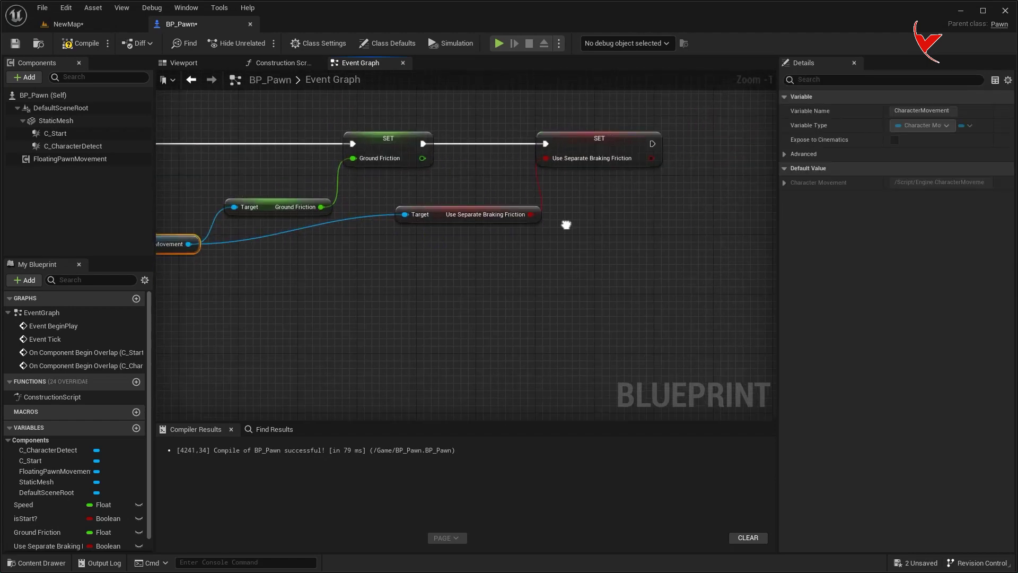
{"action": "double_click", "coordinate": [349, 223]}
{"action": "left_click_drag", "start_coordinate": [349, 223], "coordinate": [352, 247]}
{"action": "right_click_drag", "start_coordinate": [422, 255], "coordinate": [299, 291]}
- Chain Set Ground Friction and Set Use Separate Braking Friction on Character Movement via reroutes
{"action": "left_click_drag", "start_coordinate": [229, 285], "coordinate": [629, 192]}
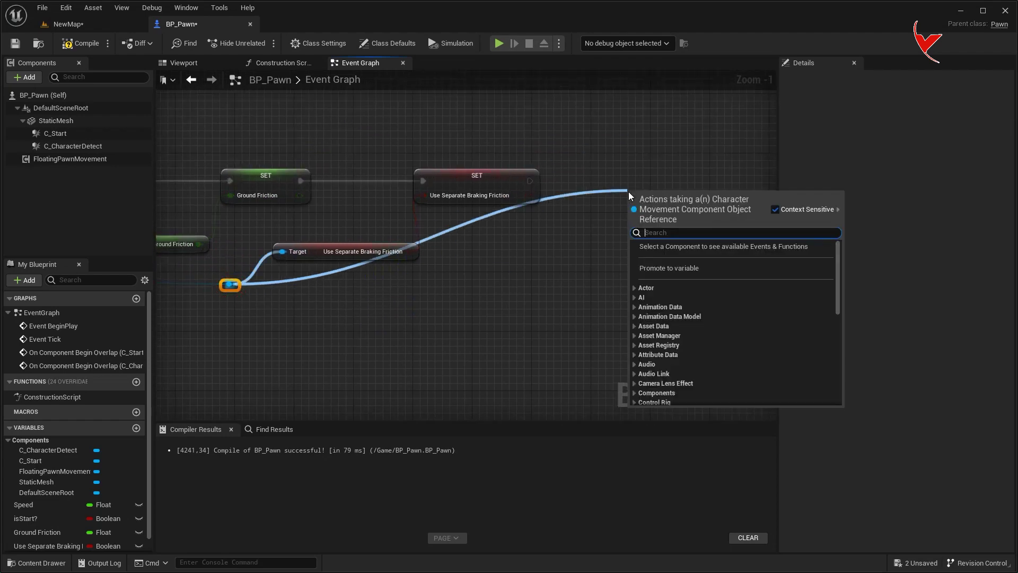
{"action": "type", "text": "set ground"}
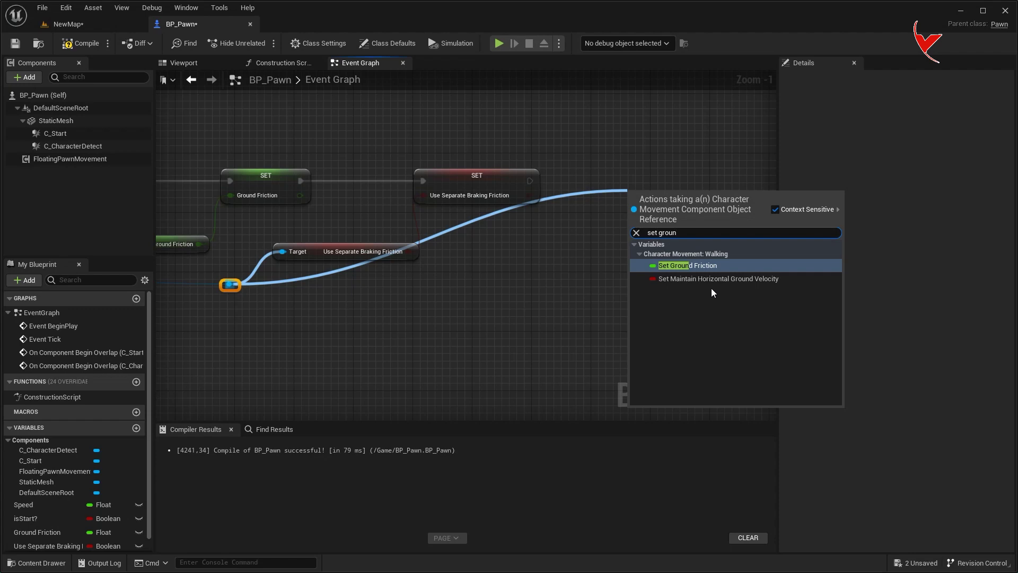
{"action": "left_click", "coordinate": [704, 263]}
{"action": "left_click_drag", "start_coordinate": [653, 194], "coordinate": [653, 179]}
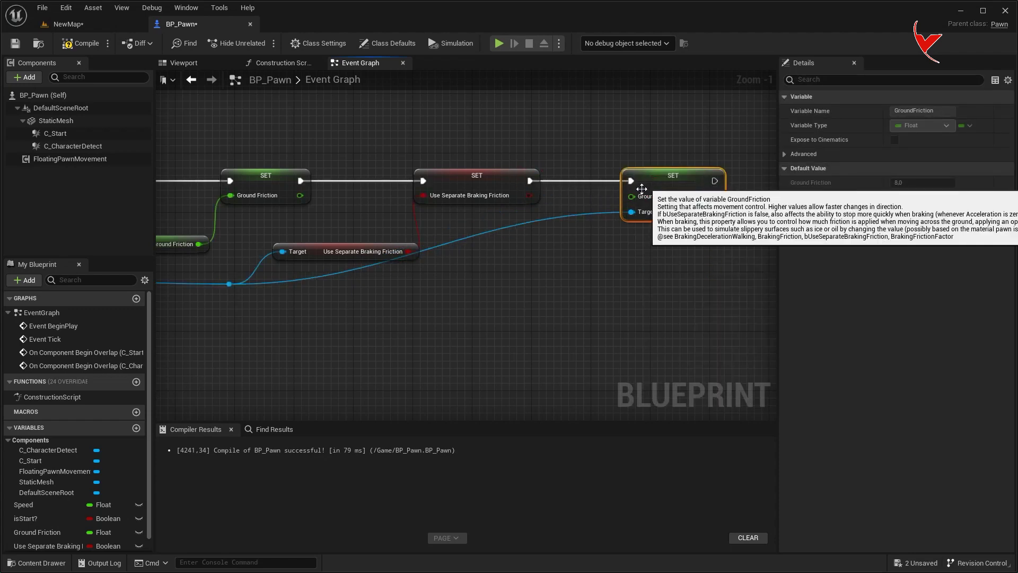
{"action": "double_click", "coordinate": [572, 215]}
{"action": "left_click_drag", "start_coordinate": [571, 214], "coordinate": [570, 271]}
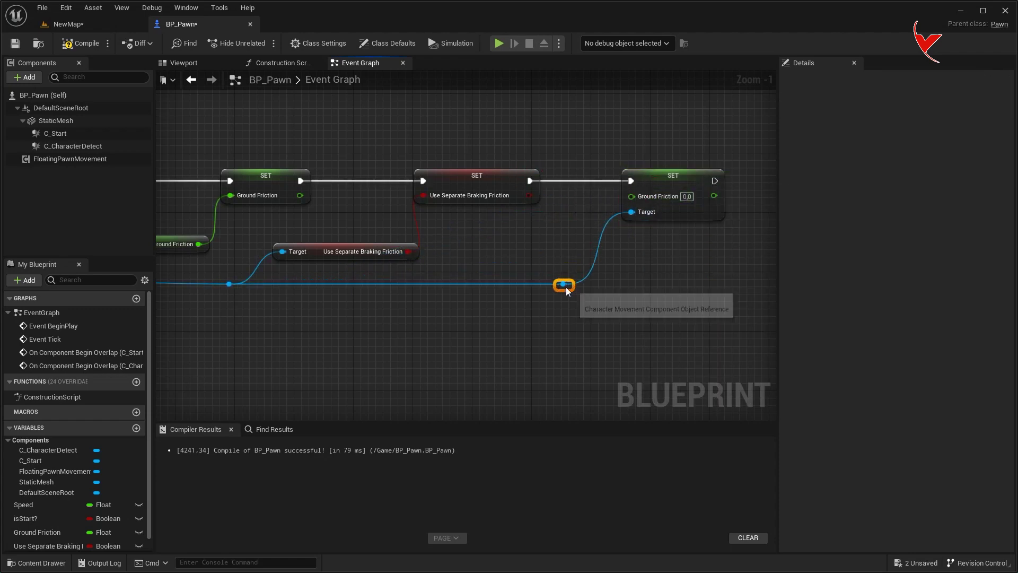
{"action": "right_click_drag", "start_coordinate": [566, 288], "coordinate": [457, 292]}
{"action": "left_click_drag", "start_coordinate": [678, 253], "coordinate": [677, 253]}
{"action": "type", "text": "set"}
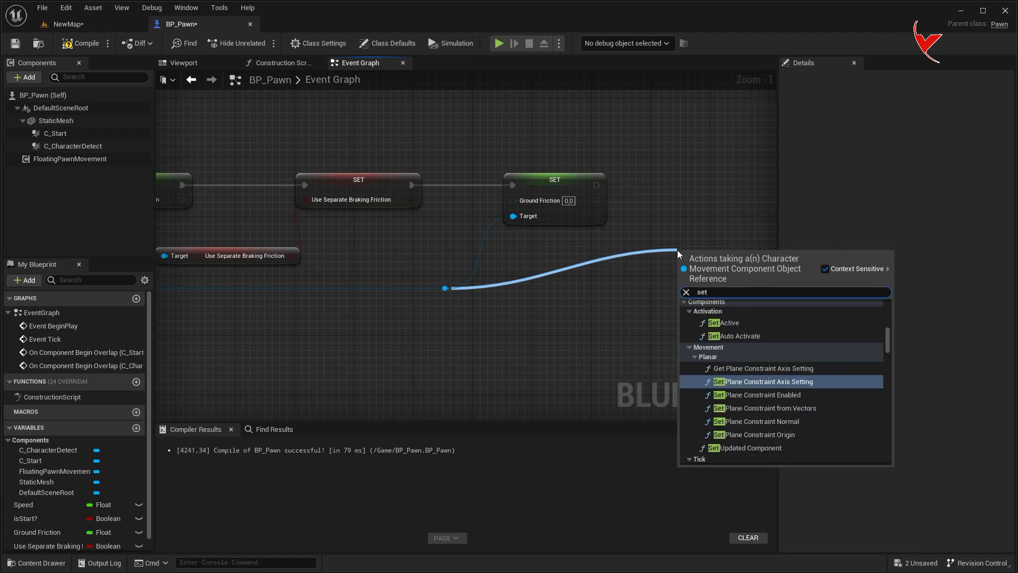
{"action": "type", "text": " use sepa"}
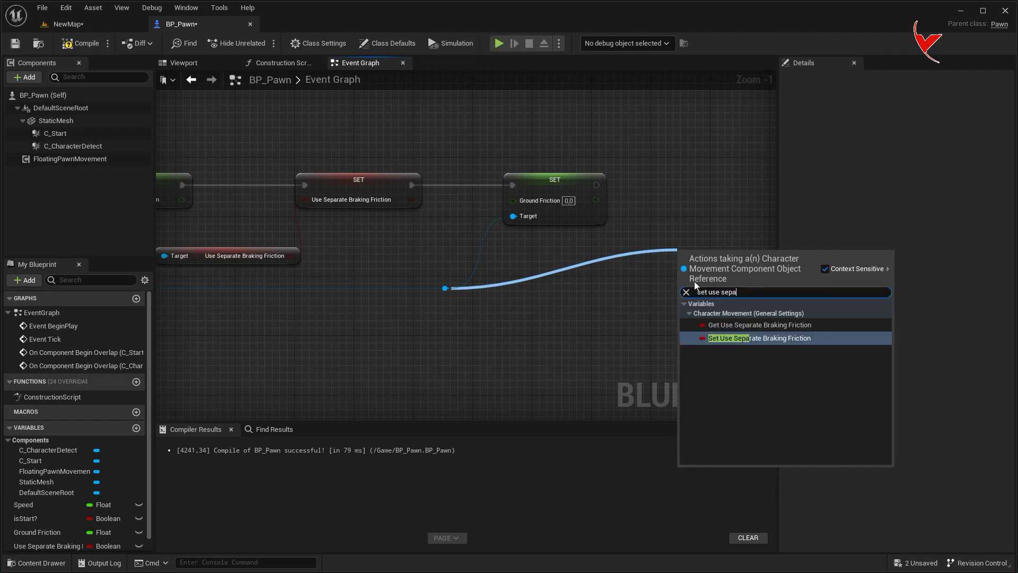
{"action": "key", "text": "Return"}
{"action": "left_click_drag", "start_coordinate": [717, 281], "coordinate": [690, 182]}
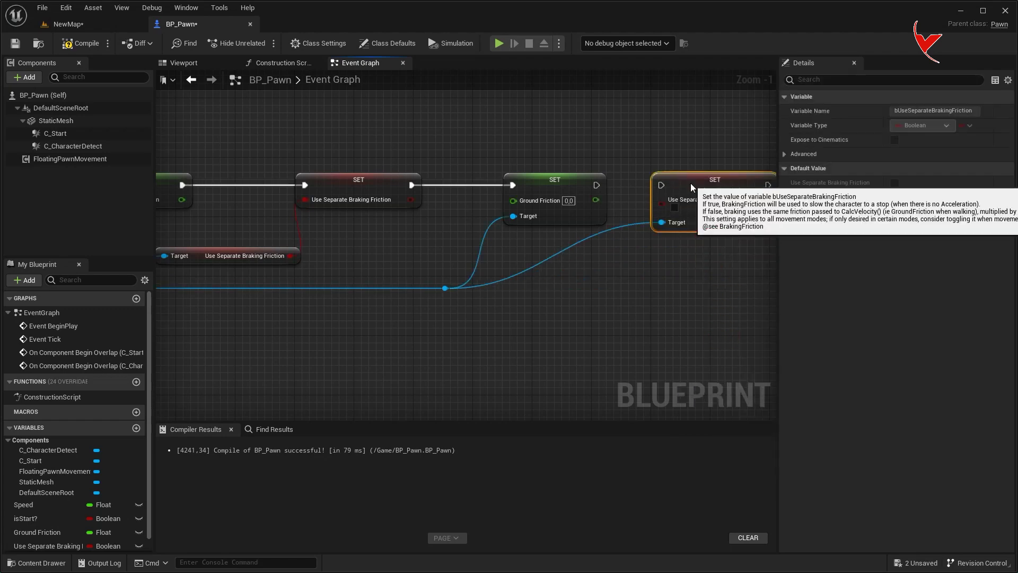
- Reroute the braking-friction Target wire, set Ground Friction to 50.0, and save all
{"action": "double_click", "coordinate": [612, 228]}
{"action": "left_click_drag", "start_coordinate": [609, 229], "coordinate": [606, 290]}
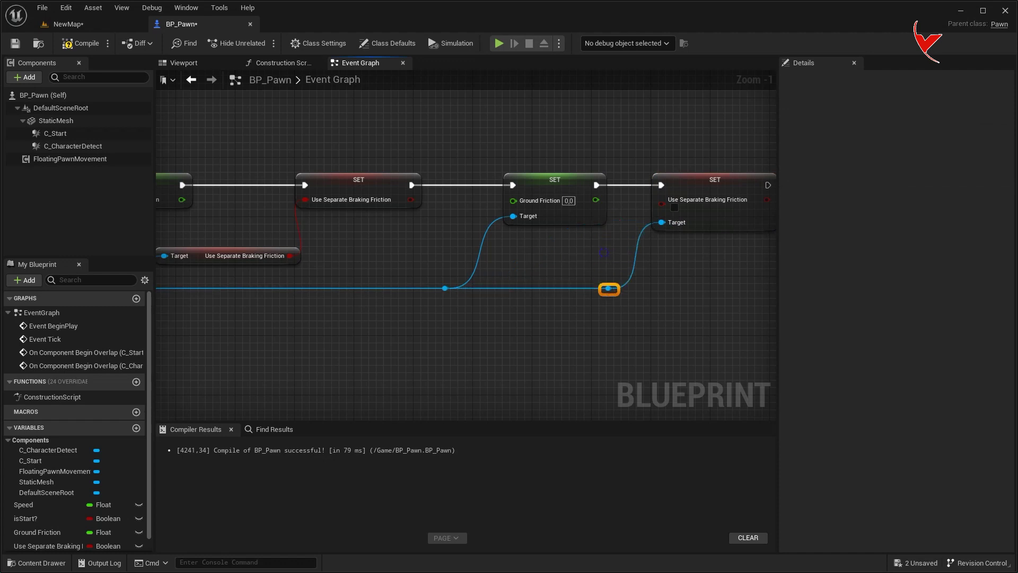
{"action": "right_click_drag", "start_coordinate": [609, 253], "coordinate": [588, 255]}
{"action": "type", "text": "50"}
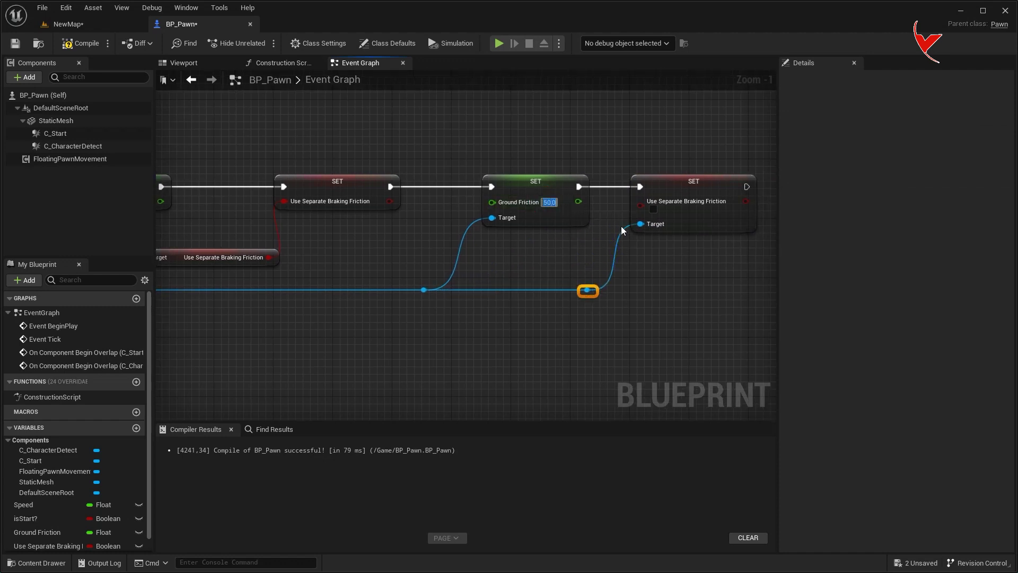
{"action": "key", "text": "Return"}
{"action": "key", "text": "ctrl+shift+s"}
{"action": "scroll", "coordinate": [619, 273], "scroll_direction": "down", "scroll_amount": 4}
{"action": "right_click_drag", "start_coordinate": [618, 273], "coordinate": [612, 252]}
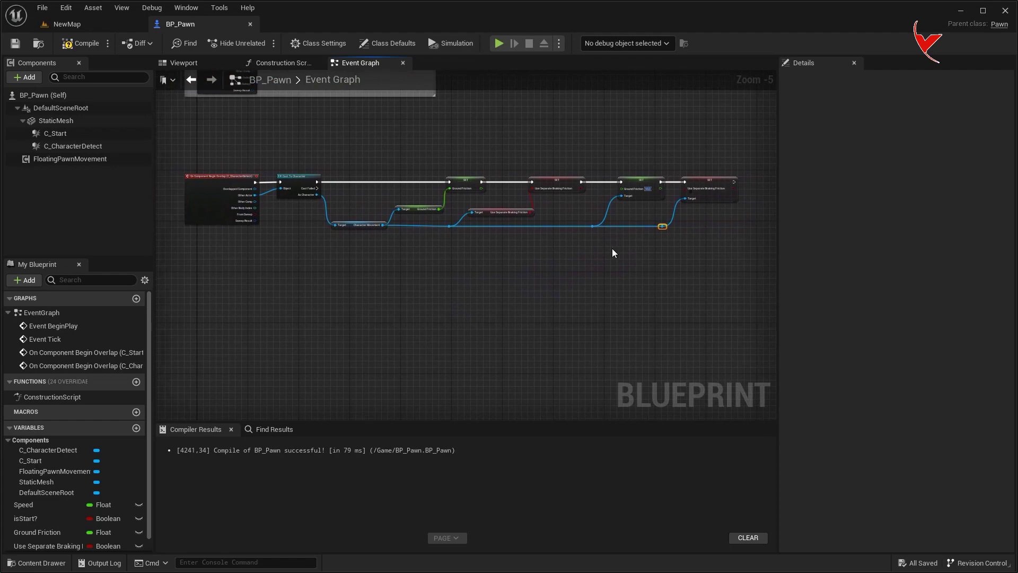
{"action": "left_click", "coordinate": [146, 145]}
- Add an On Component End Overlap event for C_CharacterDetect
{"action": "scroll", "coordinate": [1013, 270], "scroll_direction": "down", "scroll_amount": 5}
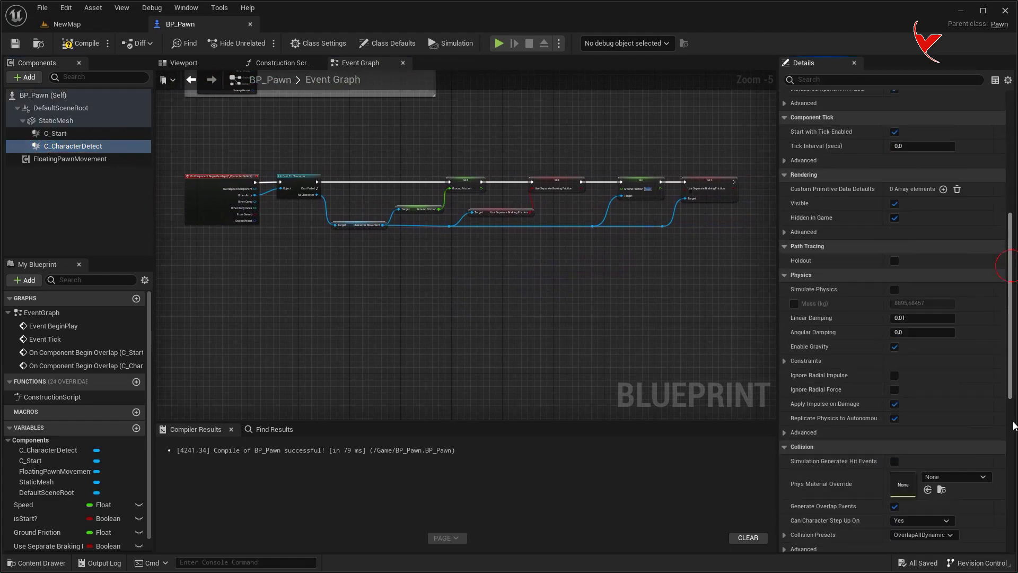
{"action": "scroll", "coordinate": [1014, 270], "scroll_direction": "down", "scroll_amount": 5}
{"action": "left_click", "coordinate": [910, 289]}
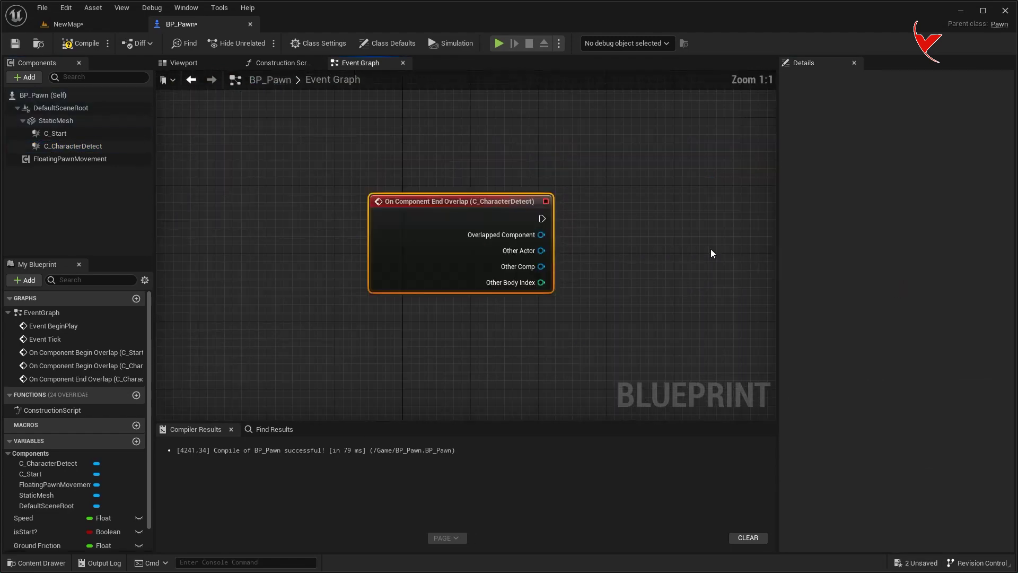
{"action": "scroll", "coordinate": [490, 301], "scroll_direction": "down", "scroll_amount": 3}
{"action": "right_click_drag", "start_coordinate": [490, 301], "coordinate": [446, 307]}
{"action": "scroll", "coordinate": [446, 308], "scroll_direction": "down", "scroll_amount": 1}
{"action": "scroll", "coordinate": [399, 273], "scroll_direction": "down", "scroll_amount": 1}
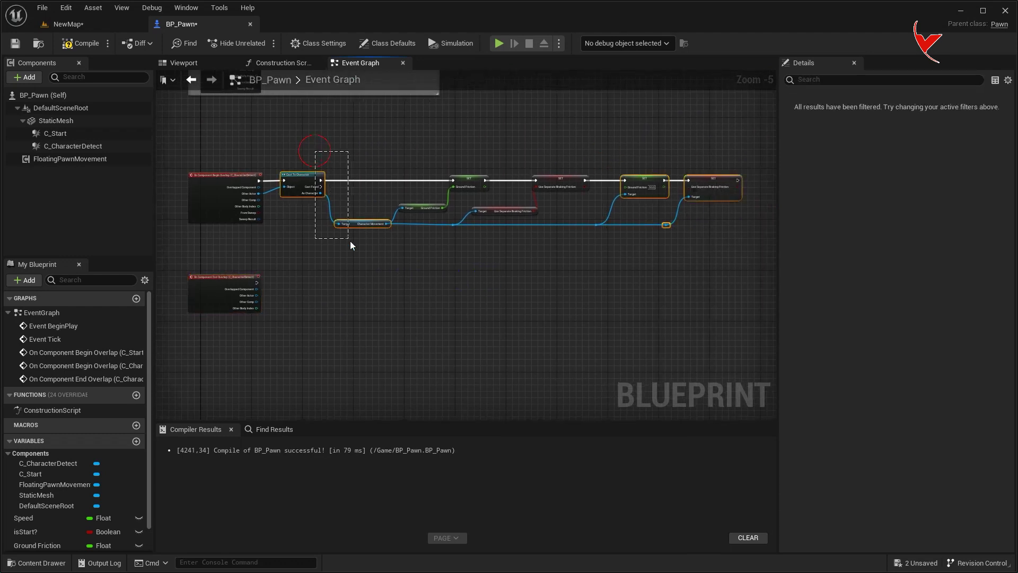
- Copy the Cast to Character and friction SET nodes and place the copies beside the End Overlap event
{"action": "left_click_drag", "start_coordinate": [350, 242], "coordinate": [350, 242]}
{"action": "key", "text": "ctrl+c"}
{"action": "right_click_drag", "start_coordinate": [357, 277], "coordinate": [350, 245]}
{"action": "key", "text": "ctrl+v"}
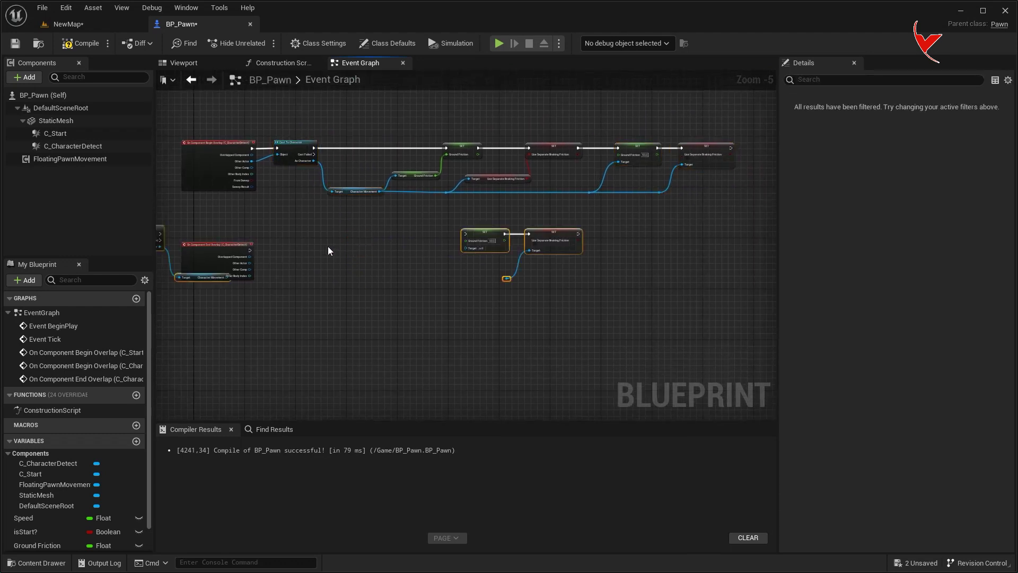
{"action": "left_click_drag", "start_coordinate": [163, 227], "coordinate": [323, 246]}
- Wire Other Actor into the cast, the cast into Ground Friction SET, and Character Movement into Target
{"action": "scroll", "coordinate": [261, 250], "scroll_direction": "up", "scroll_amount": 2}
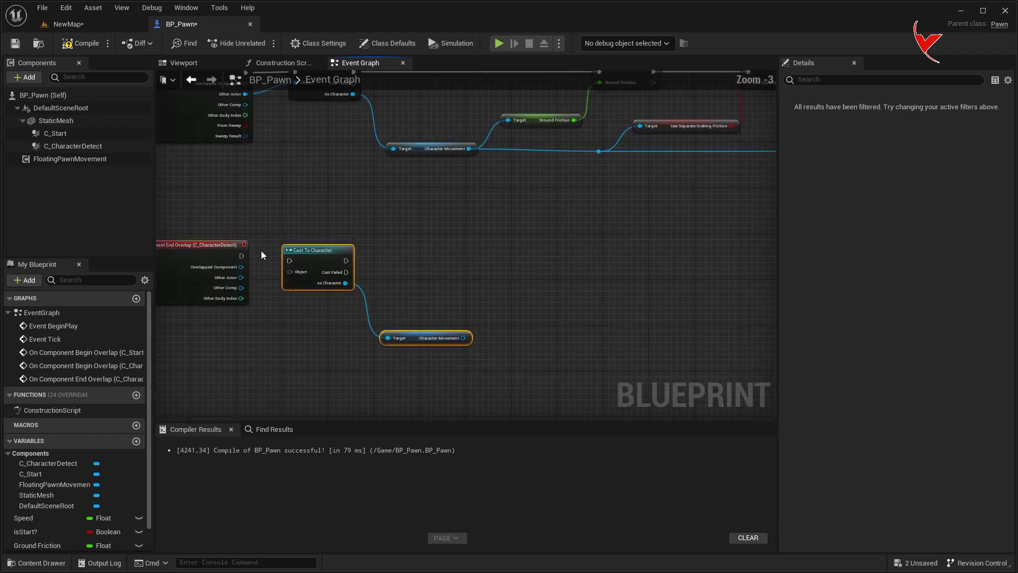
{"action": "left_click_drag", "start_coordinate": [242, 278], "coordinate": [290, 271]}
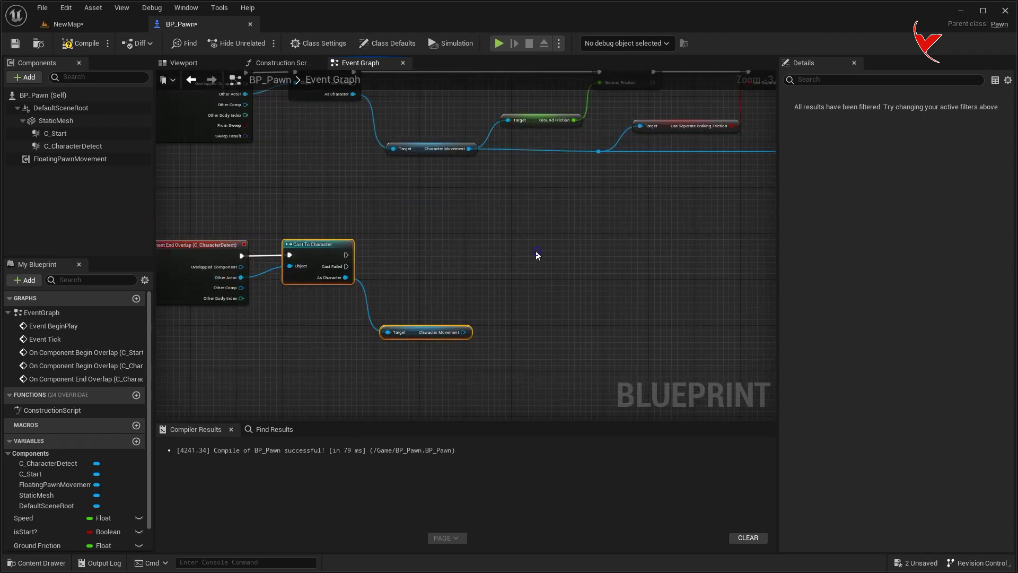
{"action": "scroll", "coordinate": [541, 204], "scroll_direction": "down", "scroll_amount": 2}
{"action": "scroll", "coordinate": [389, 231], "scroll_direction": "up", "scroll_amount": 3}
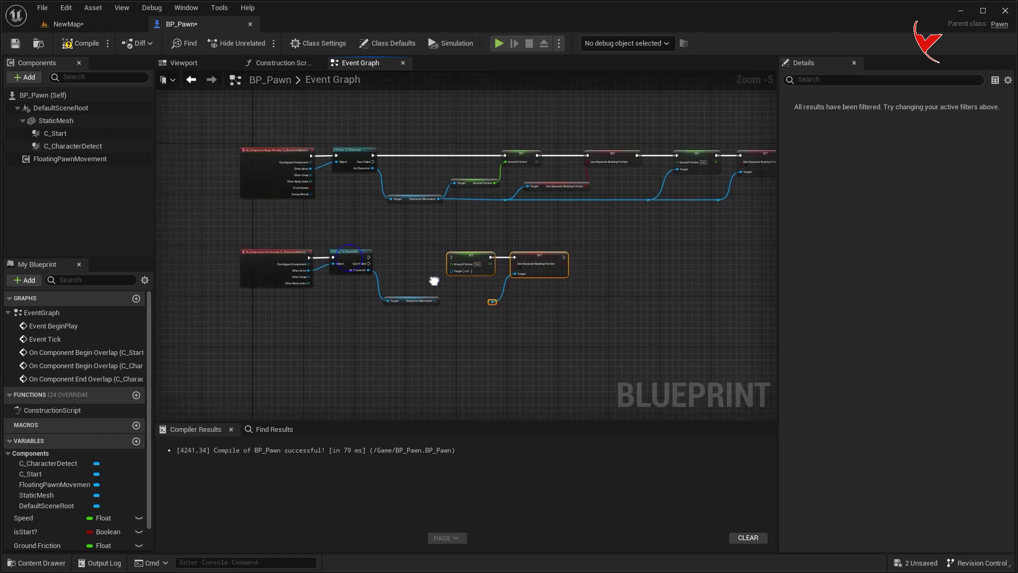
{"action": "left_click_drag", "start_coordinate": [370, 256], "coordinate": [541, 256]}
{"action": "left_click_drag", "start_coordinate": [499, 341], "coordinate": [542, 283]}
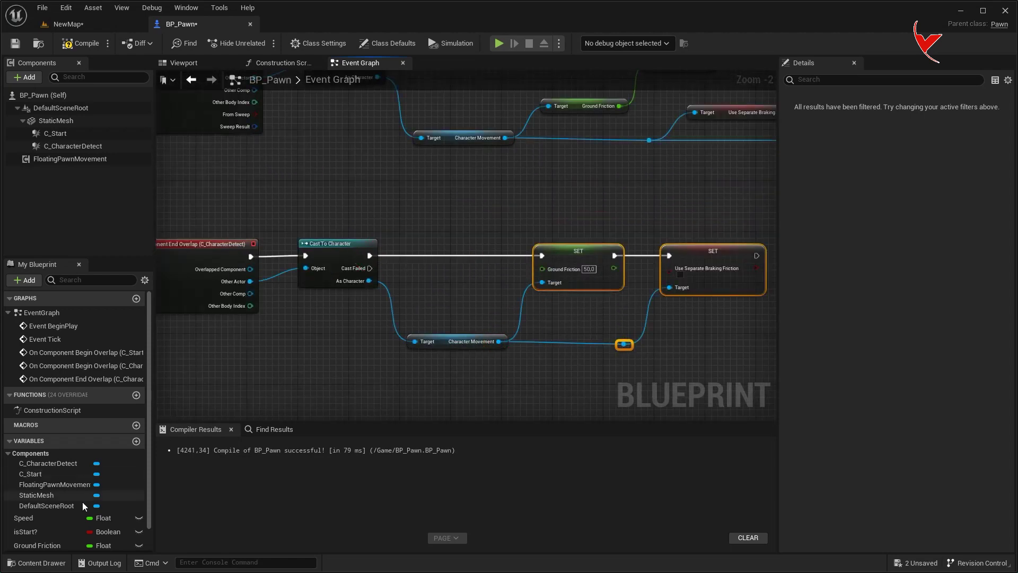
- Feed saved Ground Friction and Use Separate Braking Friction getters into their SET nodes, then save
{"action": "scroll", "coordinate": [91, 495], "scroll_direction": "down", "scroll_amount": 1}
{"action": "left_click_drag", "start_coordinate": [65, 517], "coordinate": [611, 301]}
{"action": "left_click", "coordinate": [633, 333]}
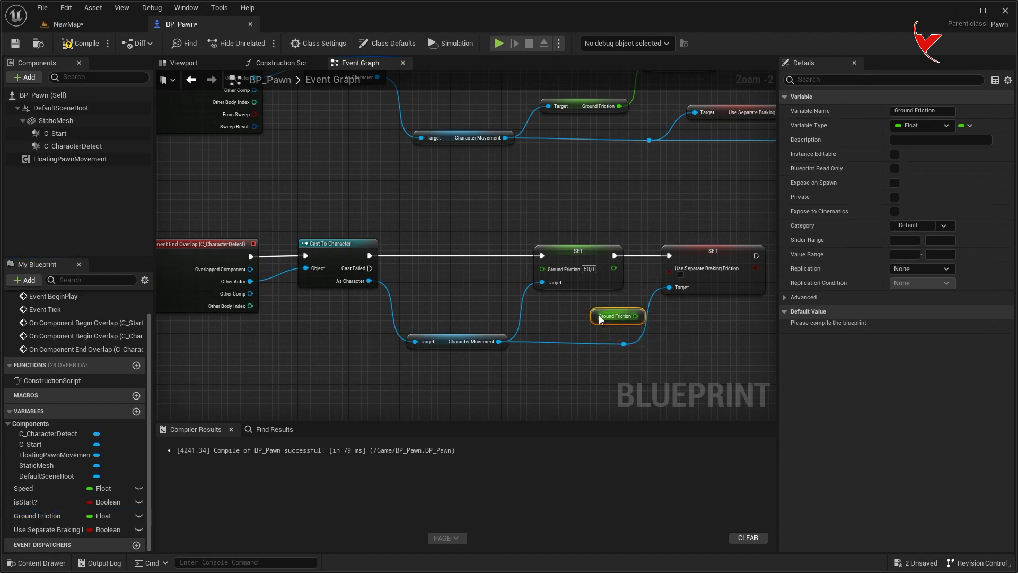
{"action": "left_click_drag", "start_coordinate": [482, 298], "coordinate": [541, 269]}
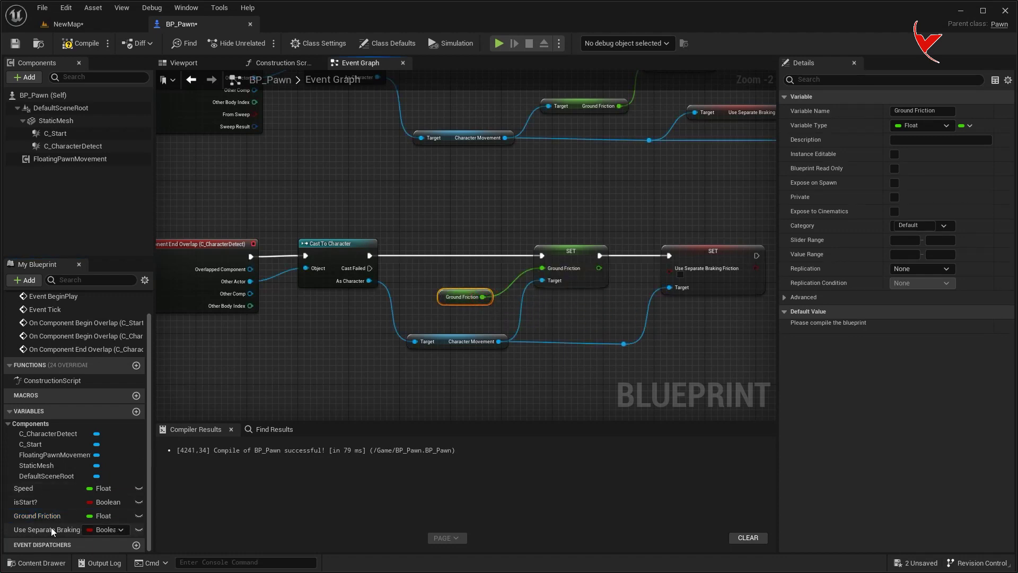
{"action": "left_click_drag", "start_coordinate": [52, 531], "coordinate": [536, 309], "text": "ctrl"}
{"action": "left_click_drag", "start_coordinate": [615, 309], "coordinate": [666, 278]}
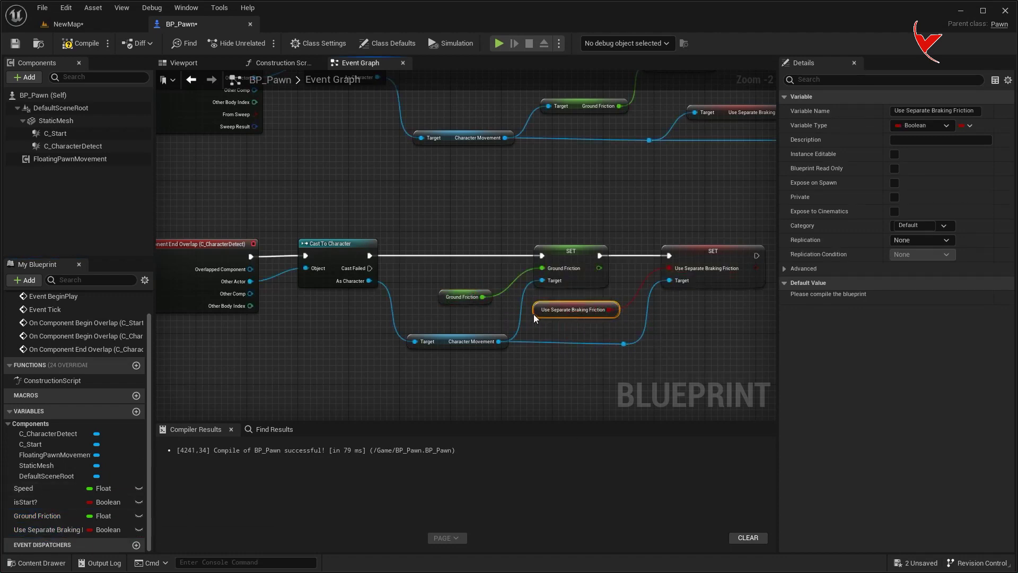
{"action": "key", "text": "ctrl+shift+s"}
- Group both overlap chains in a 'Character Detect' comment shown when zoomed out
{"action": "scroll", "coordinate": [545, 317], "scroll_direction": "down", "scroll_amount": 5}
{"action": "left_click_drag", "start_coordinate": [398, 206], "coordinate": [758, 360]}
{"action": "key", "text": "c"}
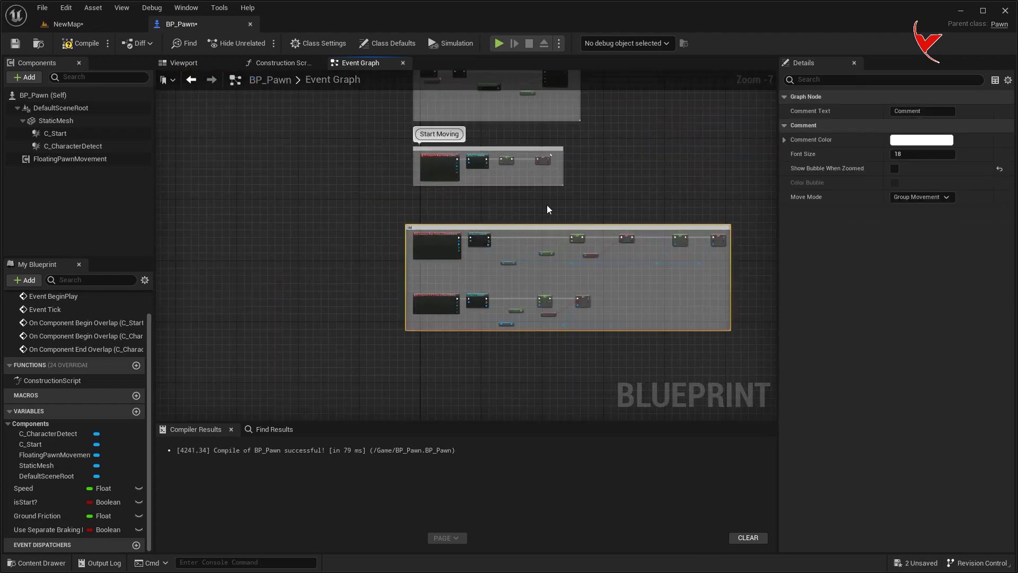
{"action": "type", "text": "Character Detect"}
{"action": "key", "text": "Return"}
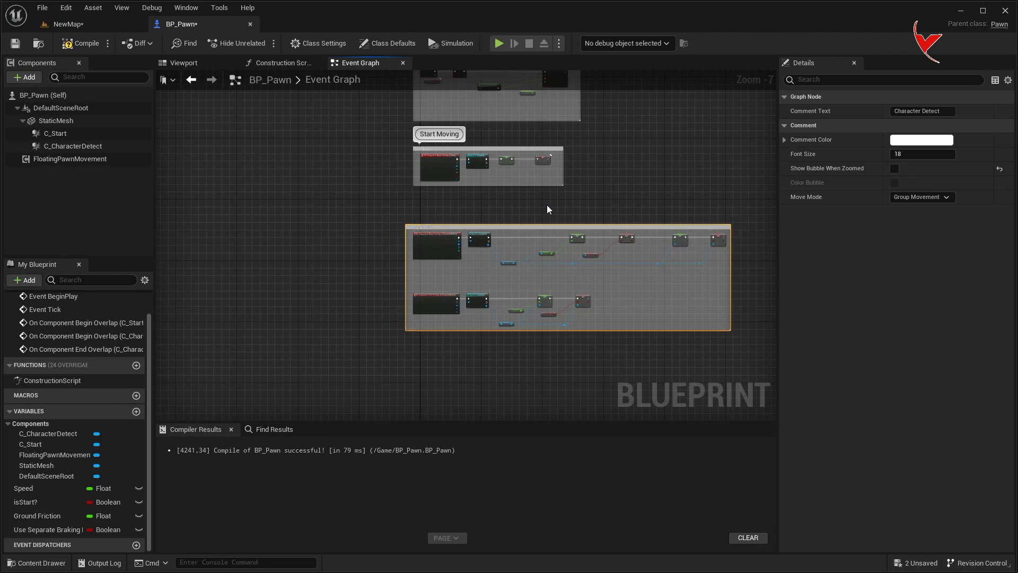
{"action": "left_click", "coordinate": [1001, 169]}
{"action": "right_click_drag", "start_coordinate": [566, 230], "coordinate": [465, 258]}
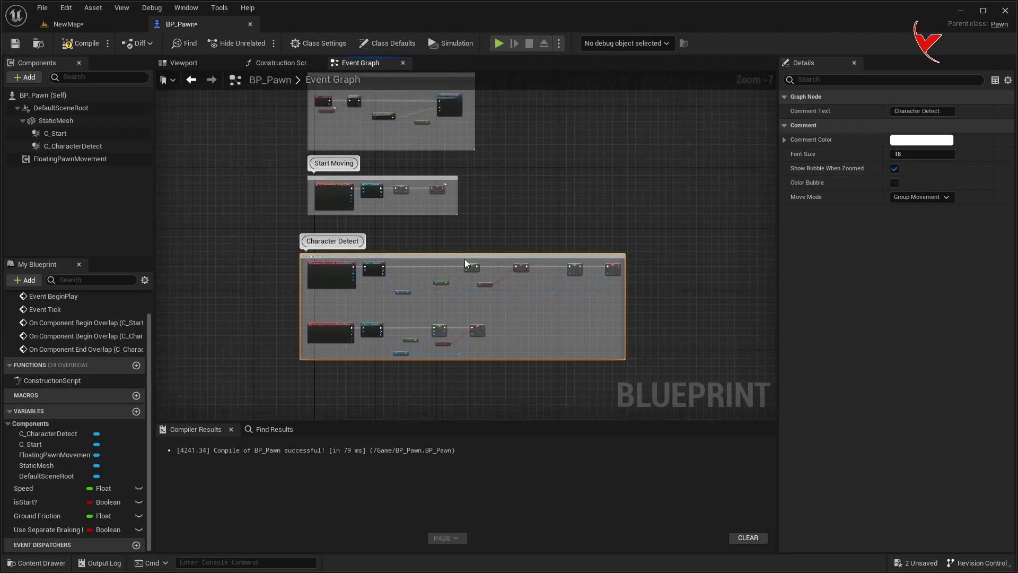
- Play NewMap with two players, walking, turning and jumping the client character
{"action": "left_click", "coordinate": [90, 24]}
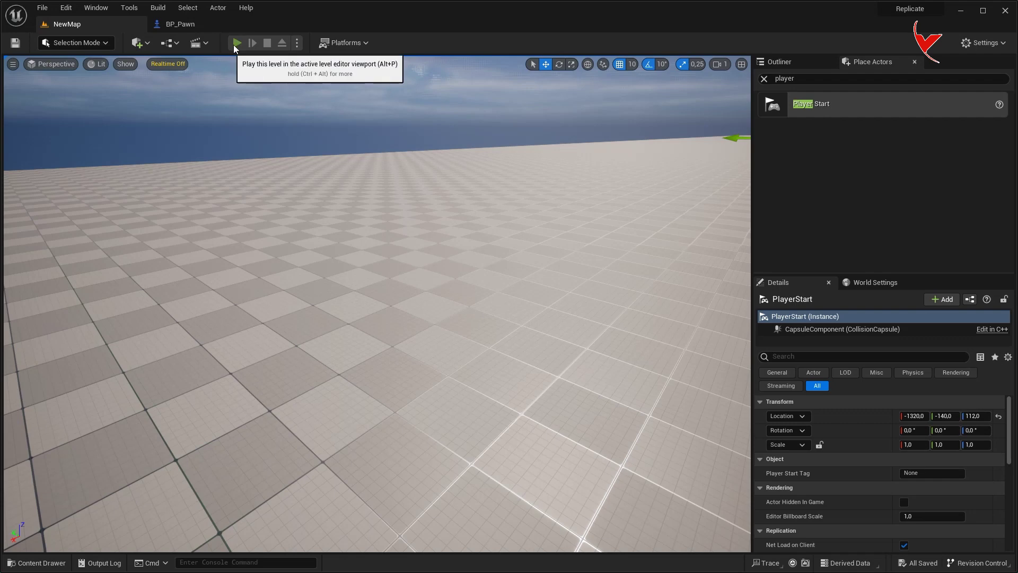
{"action": "left_click", "coordinate": [234, 43]}
{"action": "key", "text": "w"}
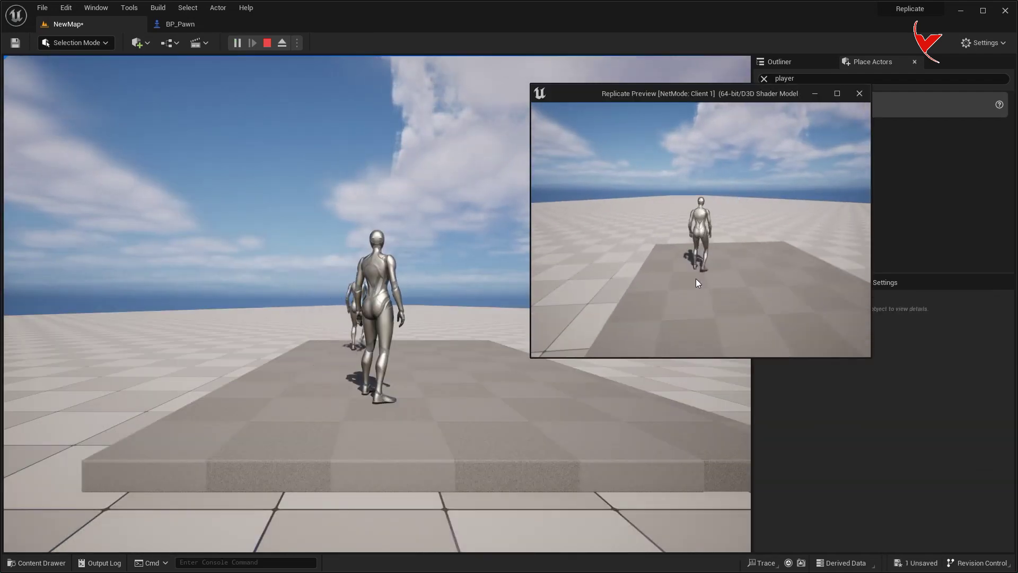
{"action": "left_click_drag", "start_coordinate": [695, 278], "coordinate": [730, 297]}
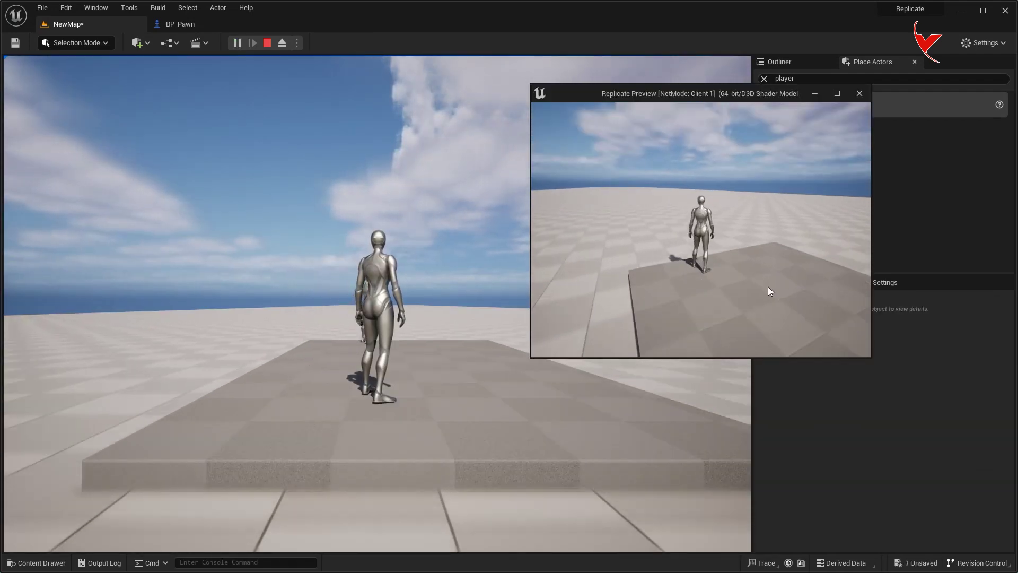
{"action": "key", "text": "w"}
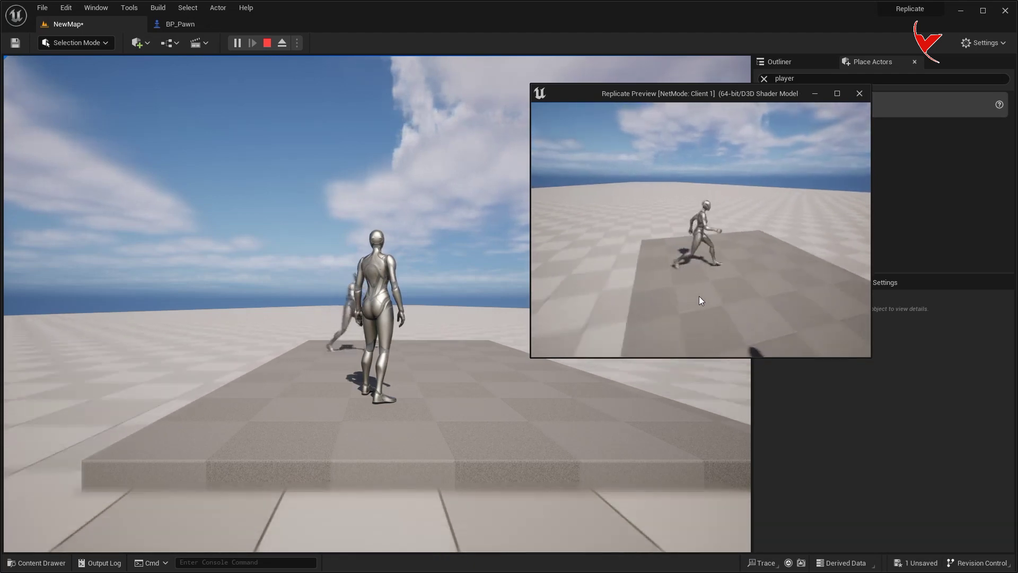
{"action": "left_click_drag", "start_coordinate": [730, 297], "coordinate": [683, 296]}
{"action": "key", "text": "w"}
{"action": "key", "text": "space"}
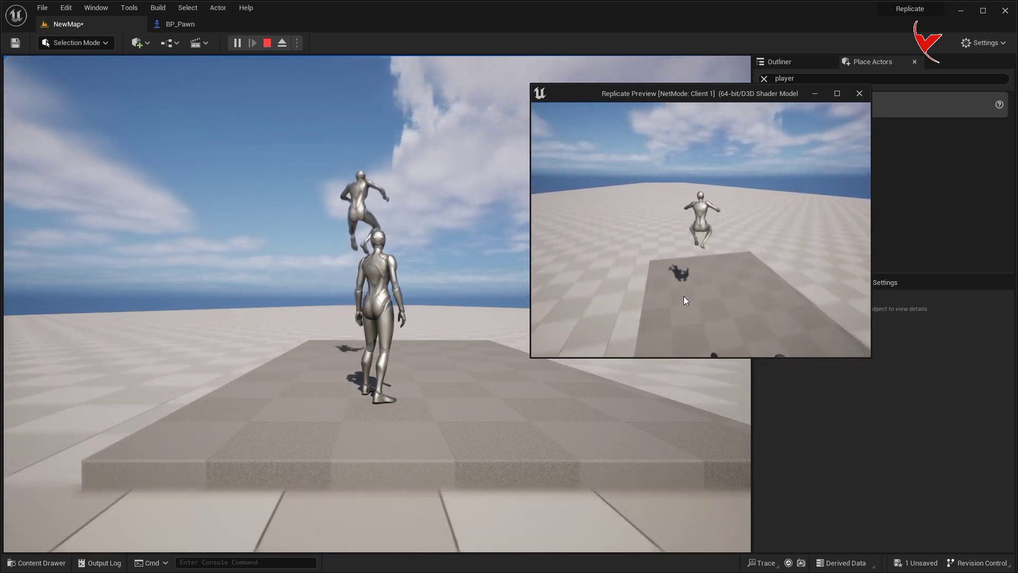
{"action": "key", "text": "space"}
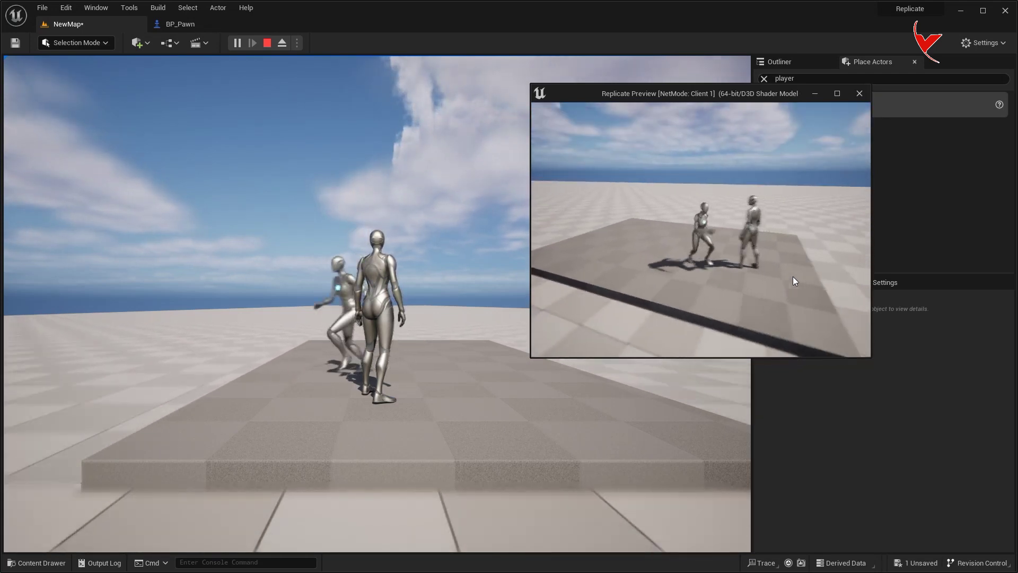
- Check the server and client play windows, then end the play session
{"action": "left_click", "coordinate": [439, 257]}
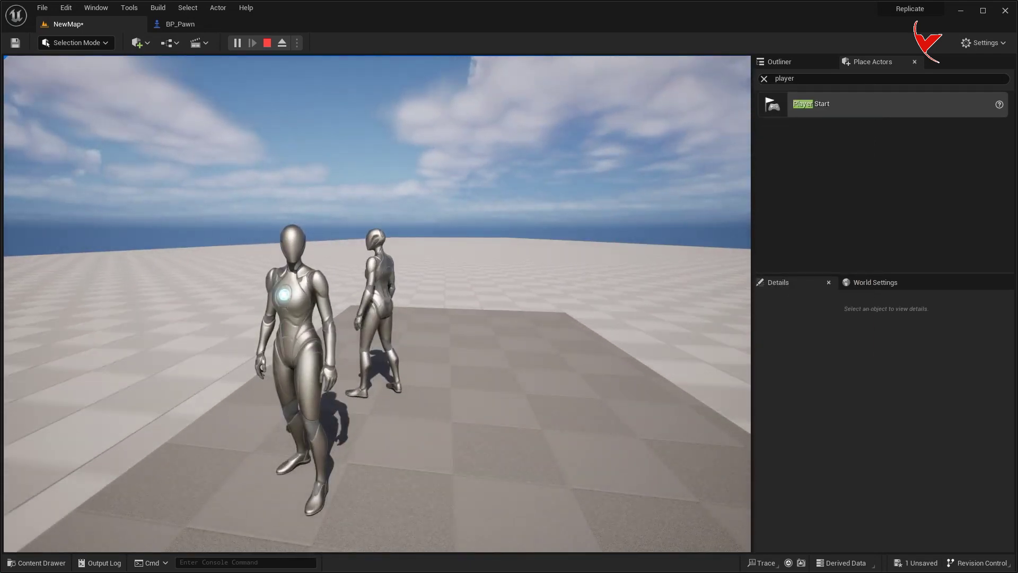
{"action": "key", "text": "alt+Tab"}
{"action": "left_click", "coordinate": [677, 278]}
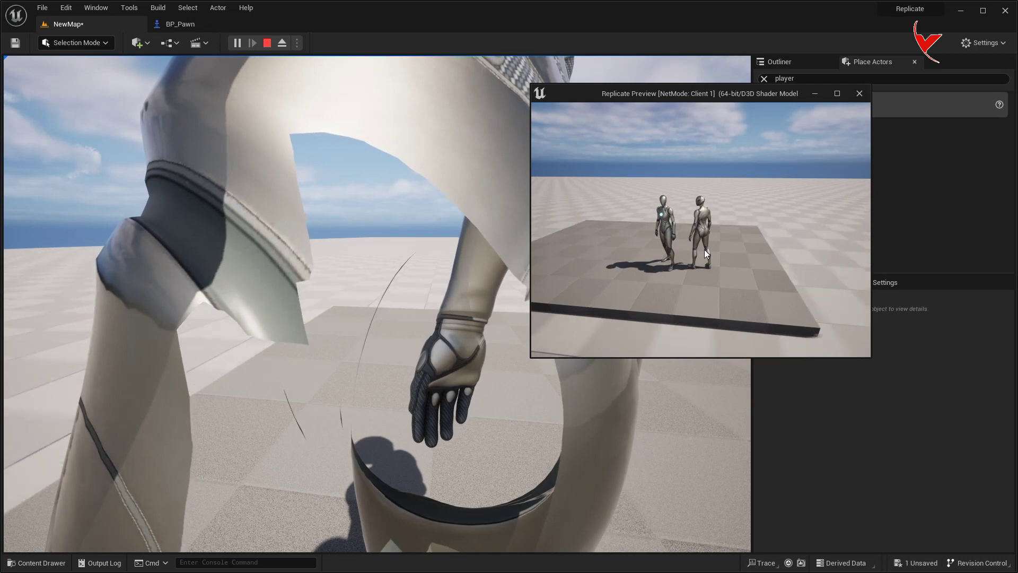
{"action": "key", "text": "Escape"}
- Open Project Settings from the Edit menu
{"action": "left_click", "coordinate": [182, 25]}
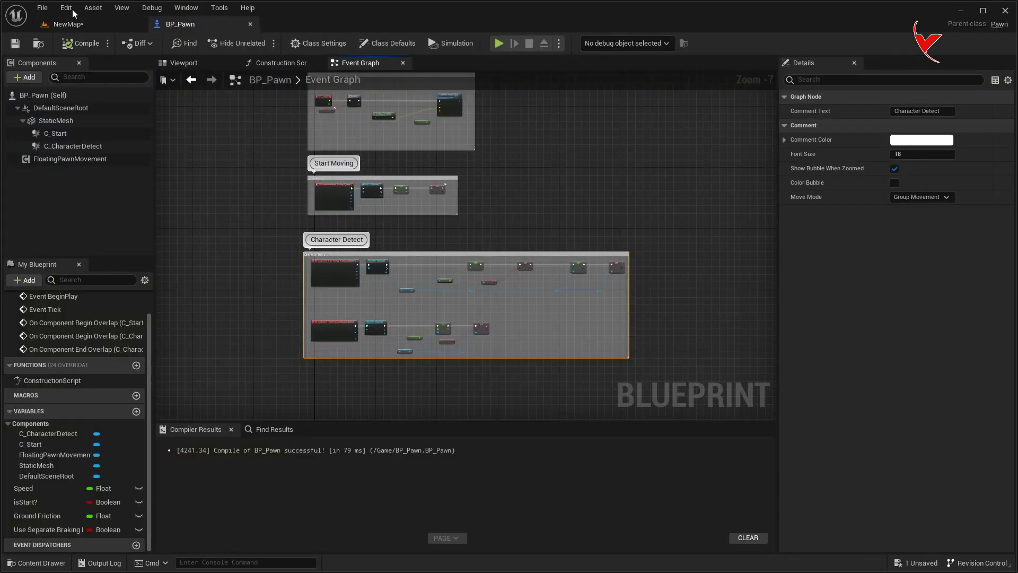
{"action": "left_click", "coordinate": [68, 7]}
{"action": "left_click", "coordinate": [106, 139]}
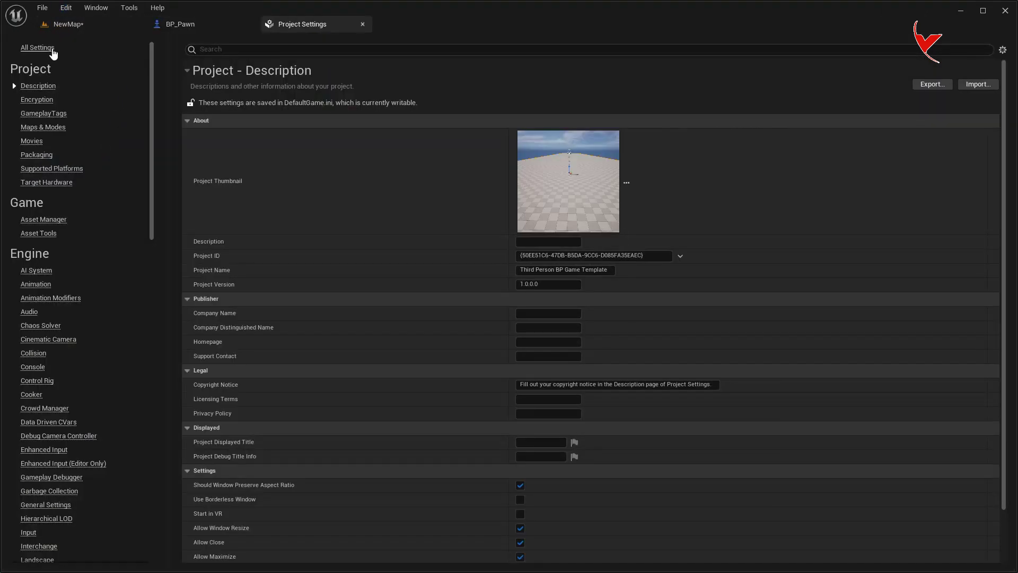
- Search all settings for 'frame ra' and leave Use Fixed Frame Rate turned off
{"action": "left_click", "coordinate": [53, 50]}
{"action": "type", "text": "rame ra"}
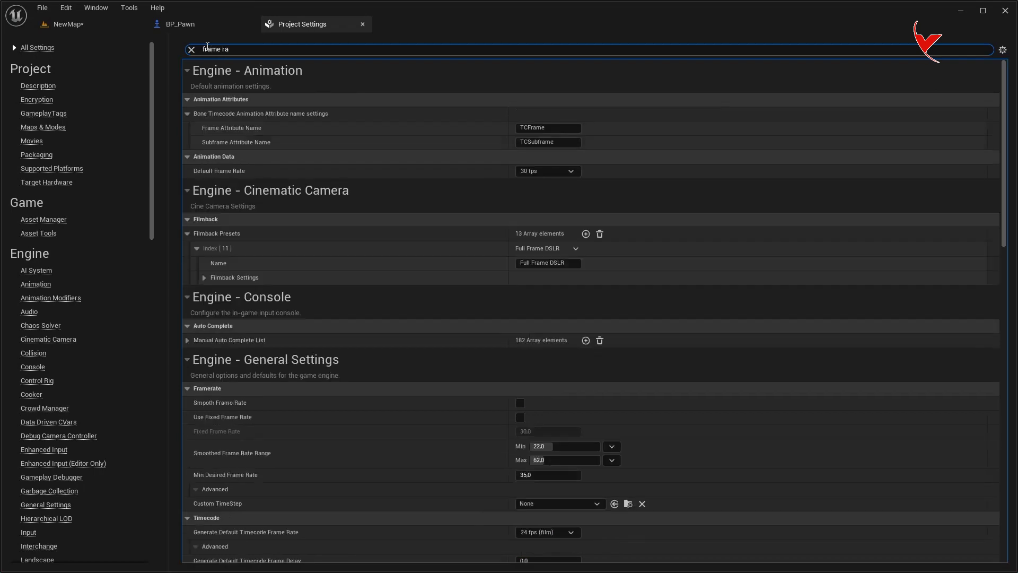
{"action": "scroll", "coordinate": [412, 335], "scroll_direction": "down", "scroll_amount": 2}
{"action": "left_click", "coordinate": [520, 350]}
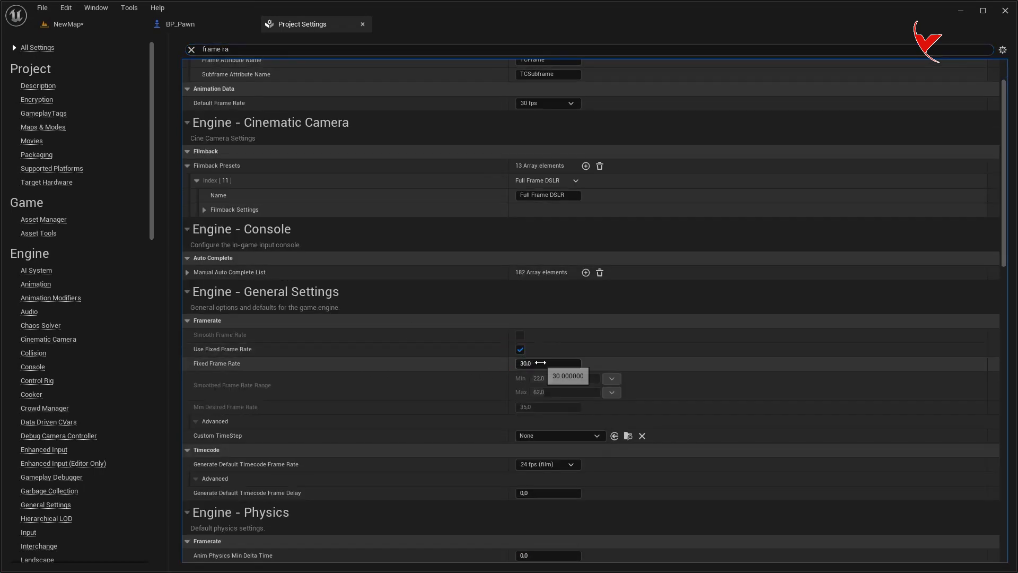
{"action": "left_click", "coordinate": [520, 350]}
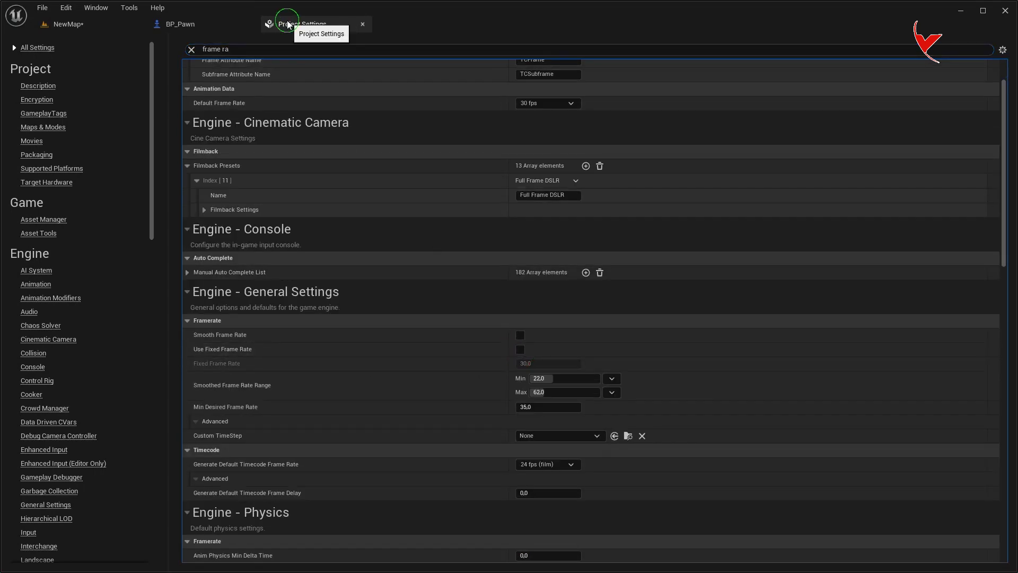
- Close Project Settings and return to the BP_Pawn event graph's action list
{"action": "middle_click", "coordinate": [287, 24]}
{"action": "scroll", "coordinate": [486, 177], "scroll_direction": "up", "scroll_amount": 4}
{"action": "scroll", "coordinate": [444, 192], "scroll_direction": "up", "scroll_amount": 2}
{"action": "right_click", "coordinate": [443, 192]}
- Add a custom event FrameRateServer set to Run on Server
{"action": "type", "text": "add custom"}
{"action": "left_click", "coordinate": [510, 272]}
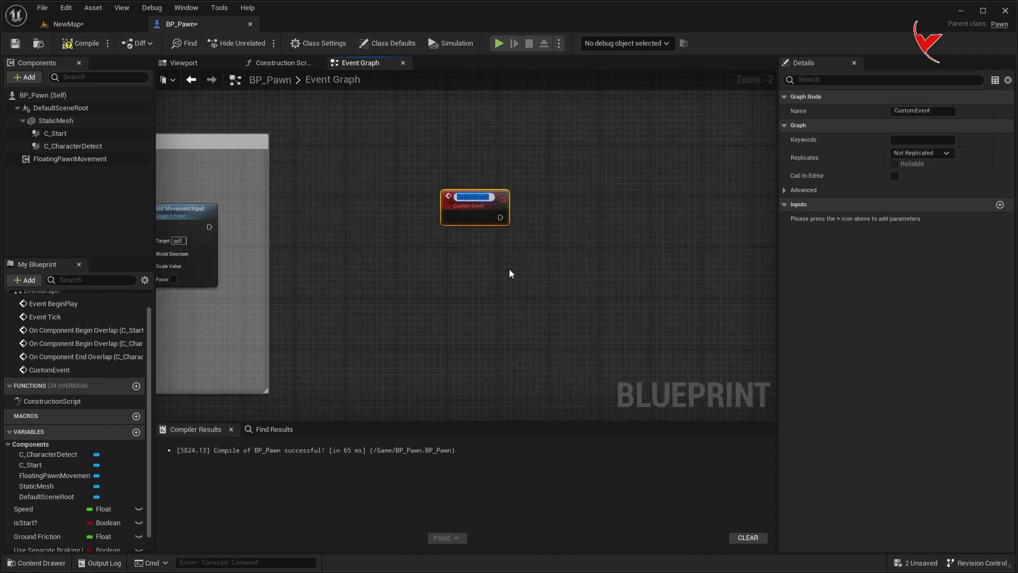
{"action": "scroll", "coordinate": [496, 243], "scroll_direction": "up", "scroll_amount": 2}
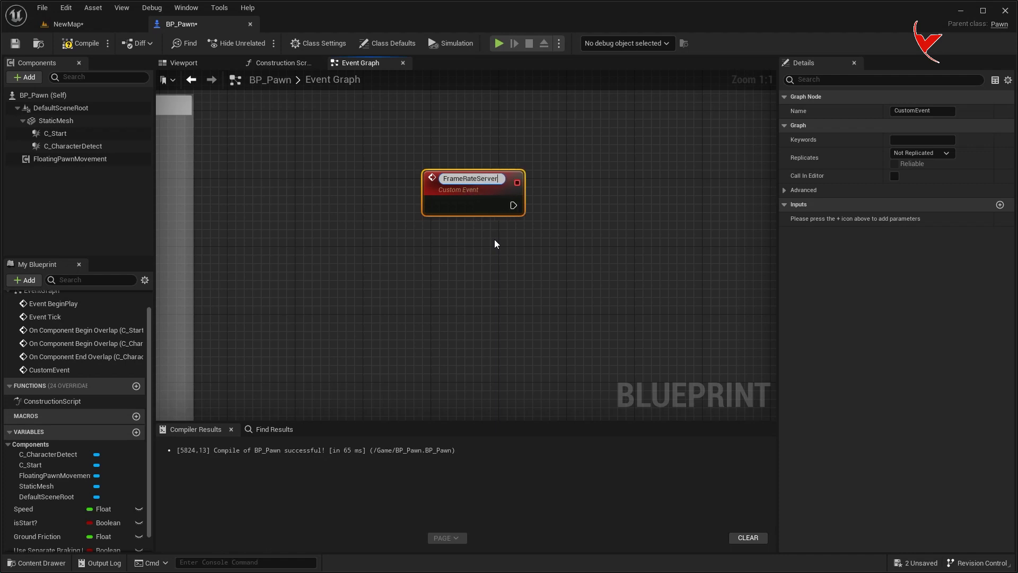
{"action": "type", "text": "r"}
{"action": "key", "text": "Return"}
{"action": "left_click", "coordinate": [921, 153]}
{"action": "left_click", "coordinate": [927, 193]}
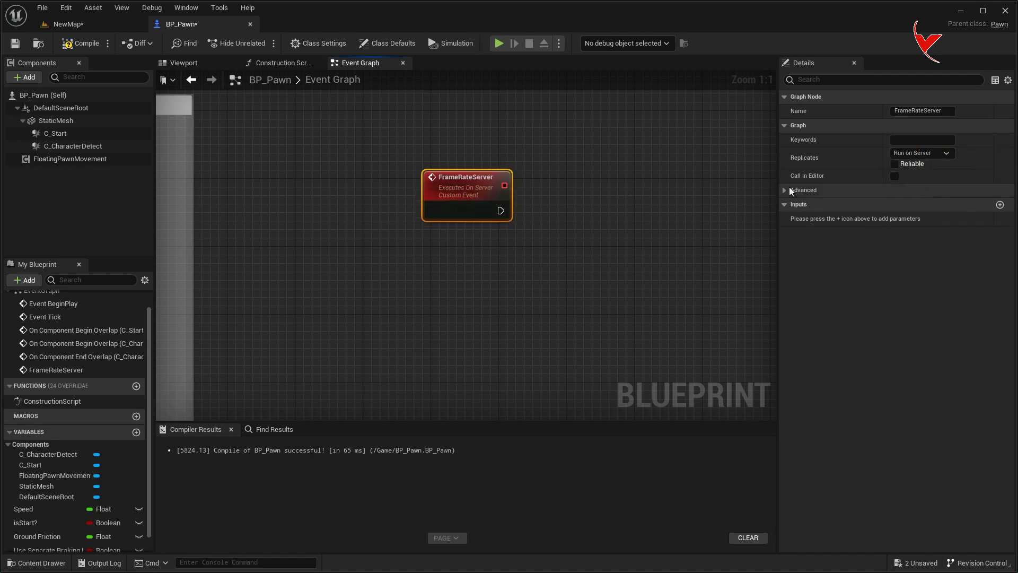
{"action": "left_click_drag", "start_coordinate": [456, 181], "coordinate": [406, 181]}
{"action": "left_click", "coordinate": [407, 267]}
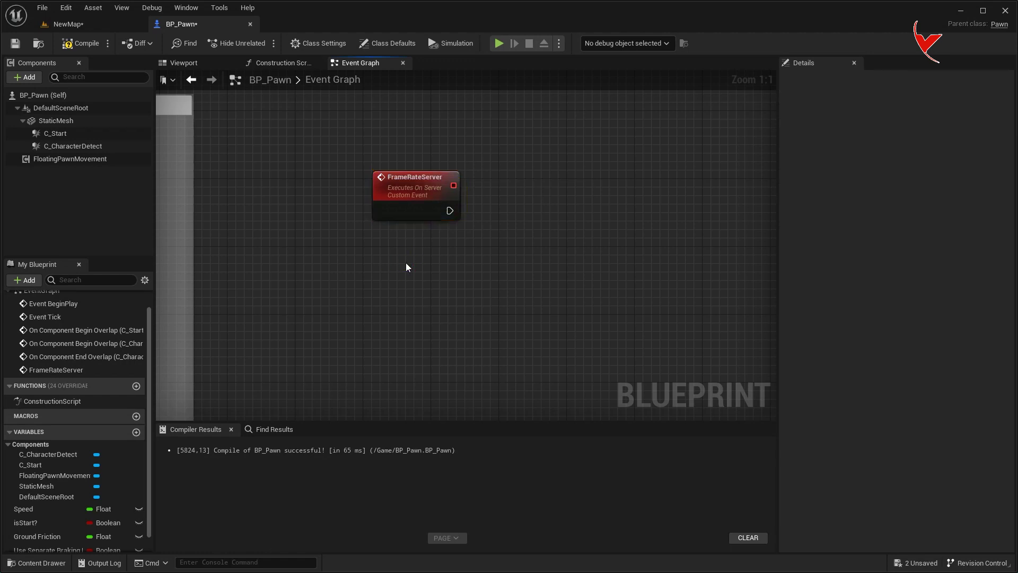
- Add a second custom event FrameRateMulticast set to Multicast
{"action": "right_click", "coordinate": [405, 262]}
{"action": "type", "text": "add custom"}
{"action": "left_click", "coordinate": [462, 346]}
{"action": "type", "text": "FrameRateM"}
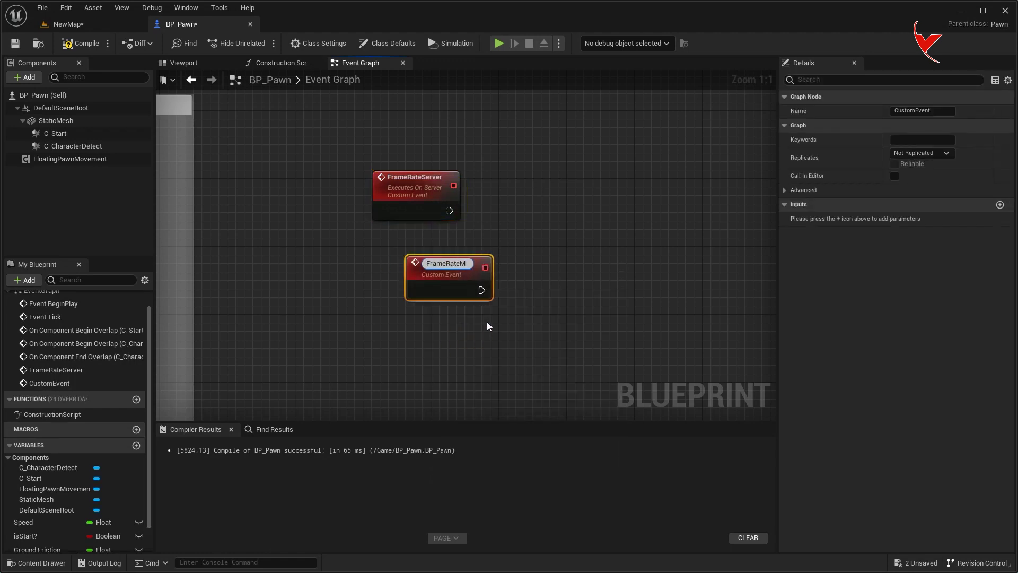
{"action": "type", "text": "ulticast"}
{"action": "key", "text": "Return"}
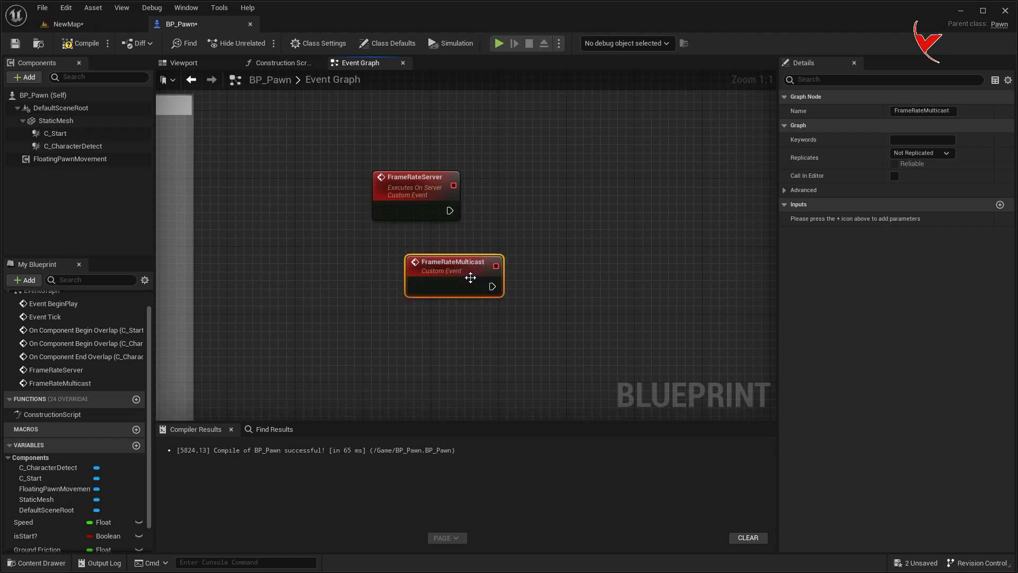
{"action": "left_click_drag", "start_coordinate": [470, 277], "coordinate": [445, 294]}
{"action": "left_click", "coordinate": [922, 153]}
{"action": "left_click", "coordinate": [912, 178]}
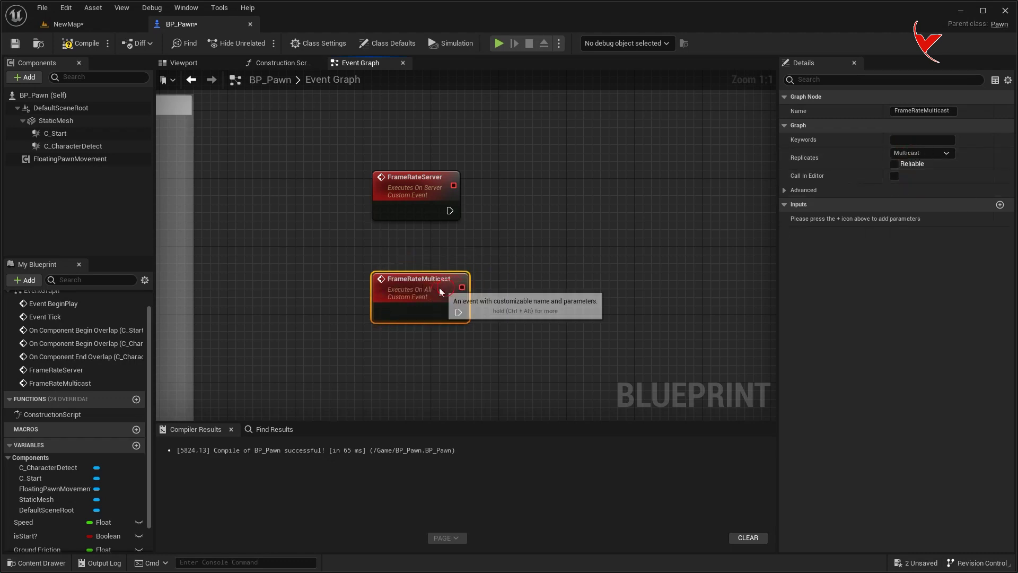
{"action": "key", "text": "F2"}
- Call FrameRateMulticast from the FrameRateServer event
{"action": "left_click_drag", "start_coordinate": [448, 210], "coordinate": [524, 208]}
{"action": "type", "text": "FrameRateMulticast"}
{"action": "left_click", "coordinate": [570, 252]}
{"action": "right_click_drag", "start_coordinate": [491, 272], "coordinate": [473, 185]}
{"action": "left_click_drag", "start_coordinate": [402, 228], "coordinate": [402, 265]}
- Give FrameRateServer a float input named FrameLimit
{"action": "left_click", "coordinate": [398, 119]}
{"action": "left_click", "coordinate": [1000, 206]}
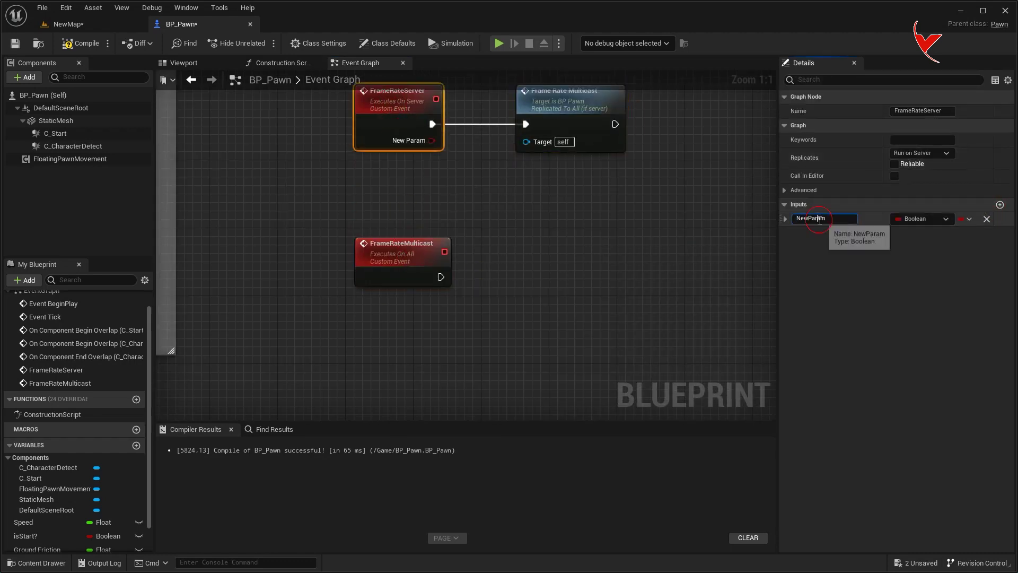
{"action": "type", "text": "FrameLimit"}
{"action": "key", "text": "Return"}
{"action": "left_click", "coordinate": [925, 219]}
{"action": "left_click", "coordinate": [927, 286]}
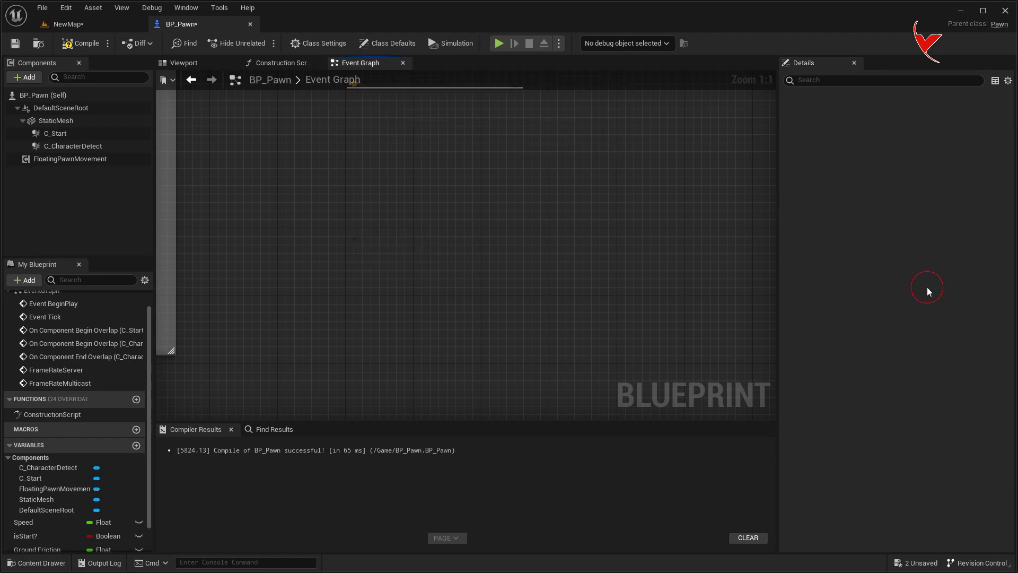
- Add a FrameLimit input to FrameRateMulticast and pass the server's Frame Limit into the call
{"action": "left_click", "coordinate": [404, 253]}
{"action": "left_click", "coordinate": [1000, 205]}
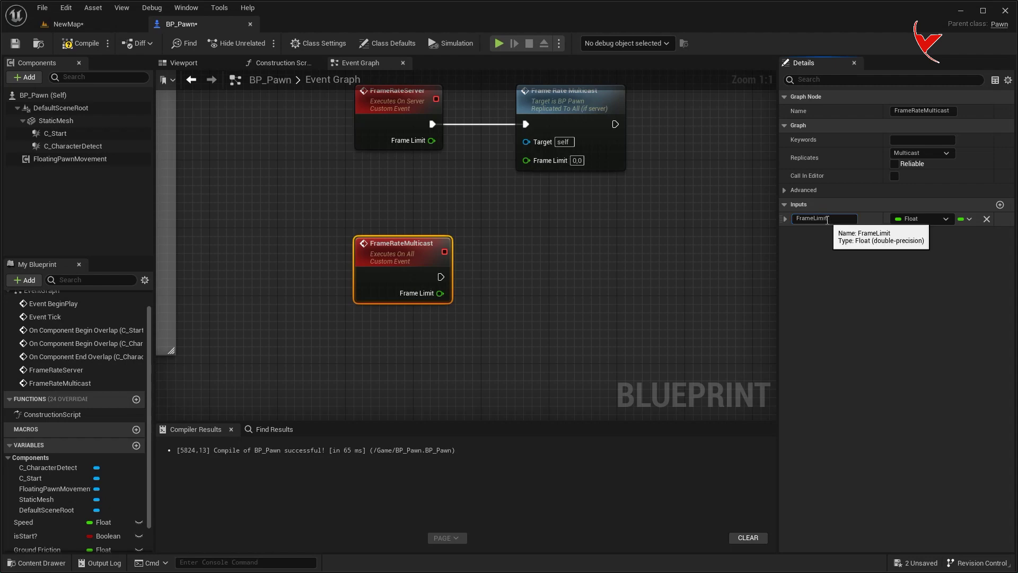
{"action": "key", "text": "Return"}
{"action": "left_click_drag", "start_coordinate": [527, 158], "coordinate": [527, 158]}
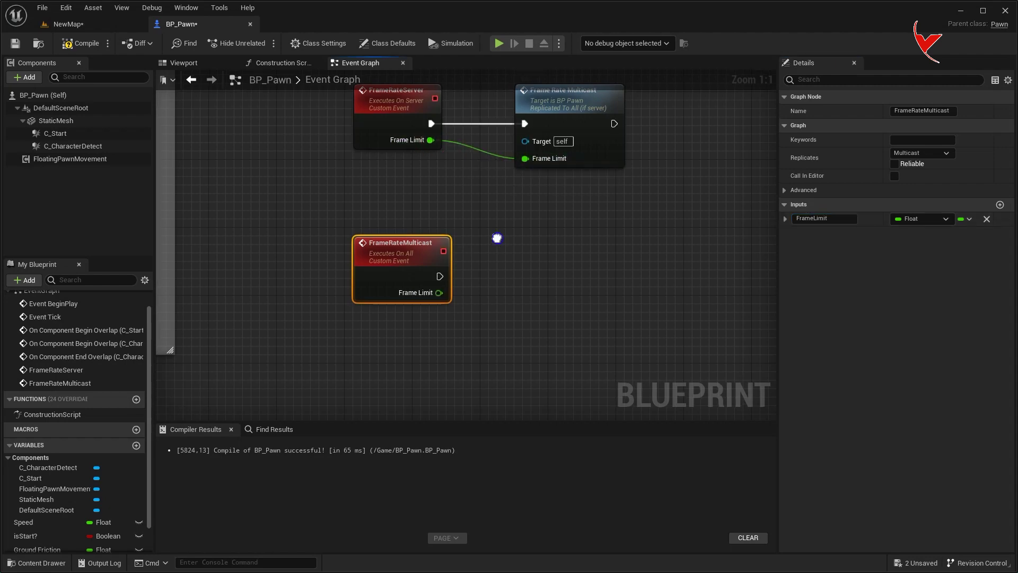
- Add Get Game User Settings after the FrameRateMulticast event
{"action": "right_click_drag", "start_coordinate": [495, 235], "coordinate": [462, 207]}
{"action": "left_click_drag", "start_coordinate": [407, 247], "coordinate": [480, 242]}
{"action": "type", "text": "get game user"}
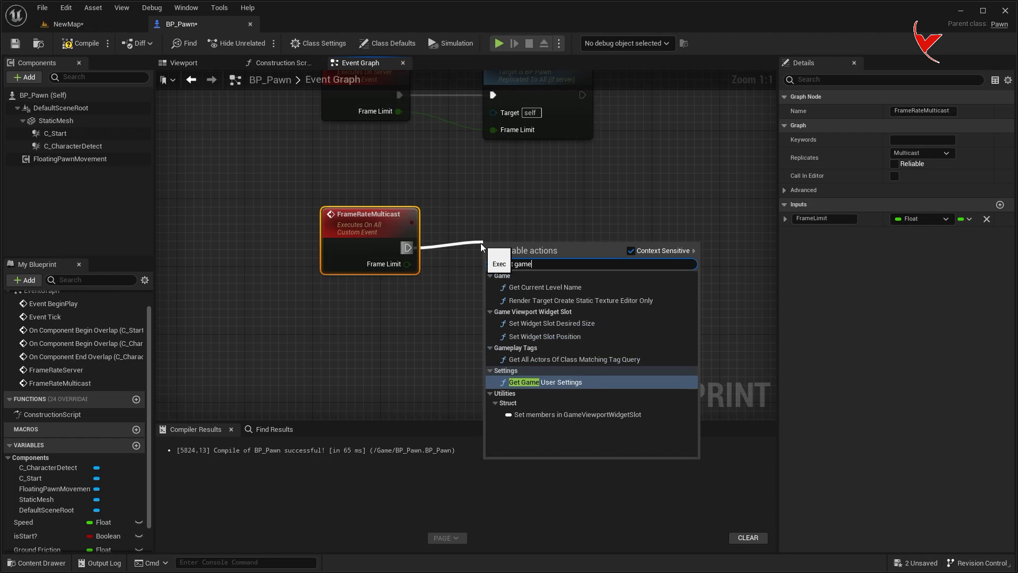
{"action": "left_click", "coordinate": [565, 294]}
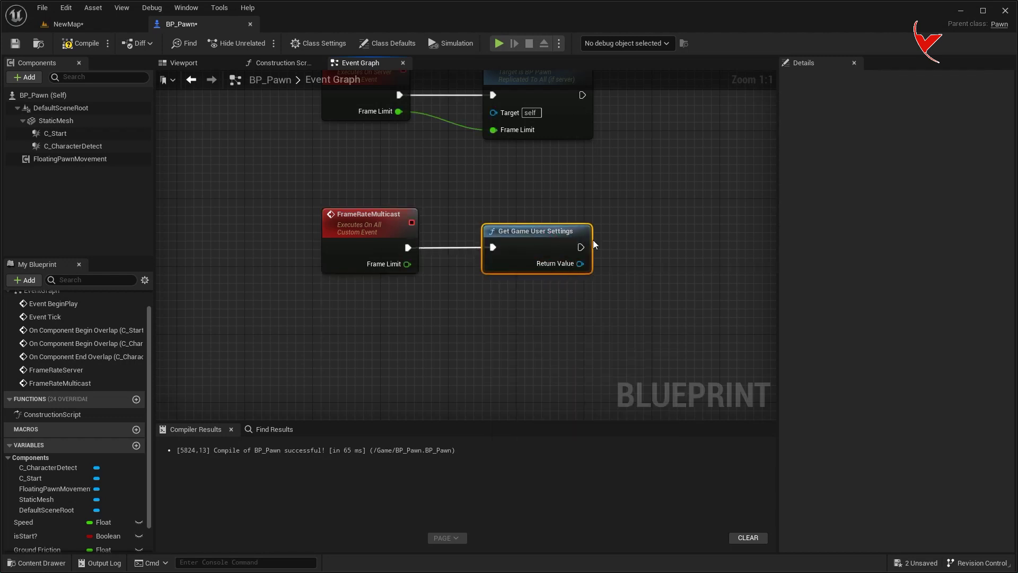
- Add Set Frame Rate Limit on the user settings, fed by Frame Limit via a reroute, and save
{"action": "right_click_drag", "start_coordinate": [581, 265], "coordinate": [478, 230]}
{"action": "left_click_drag", "start_coordinate": [476, 228], "coordinate": [559, 260]}
{"action": "type", "text": "frame rate"}
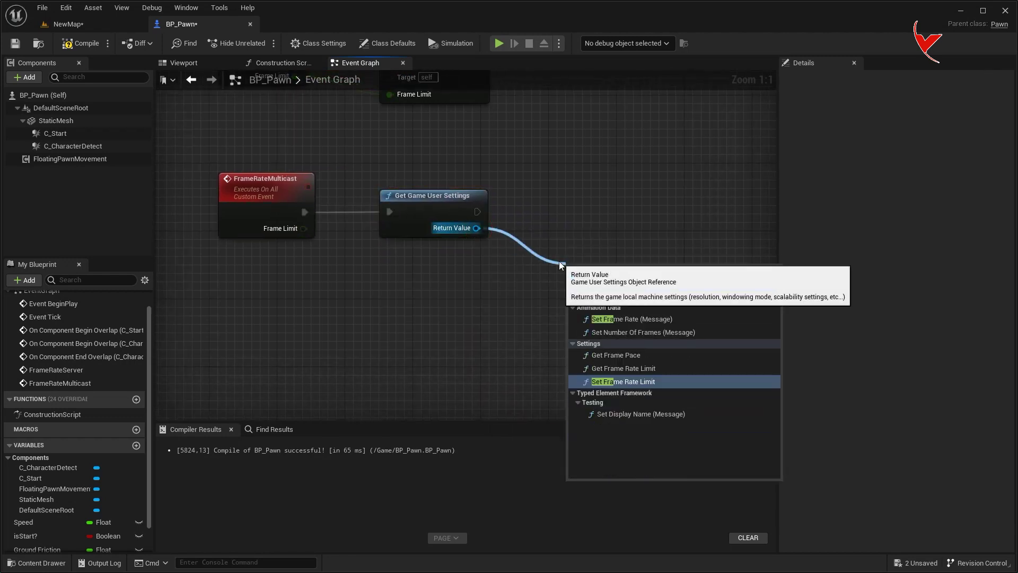
{"action": "left_click", "coordinate": [626, 381]}
{"action": "left_click_drag", "start_coordinate": [627, 273], "coordinate": [635, 197]}
{"action": "left_click_drag", "start_coordinate": [303, 228], "coordinate": [580, 246]}
{"action": "double_click", "coordinate": [351, 228]}
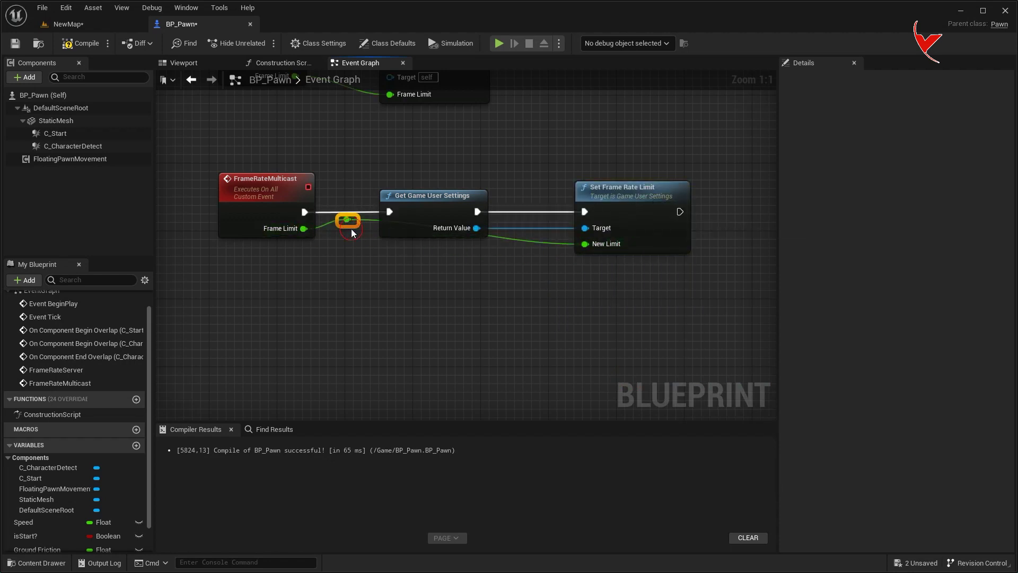
{"action": "left_click_drag", "start_coordinate": [351, 228], "coordinate": [347, 252]}
{"action": "key", "text": "ctrl+shift+s"}
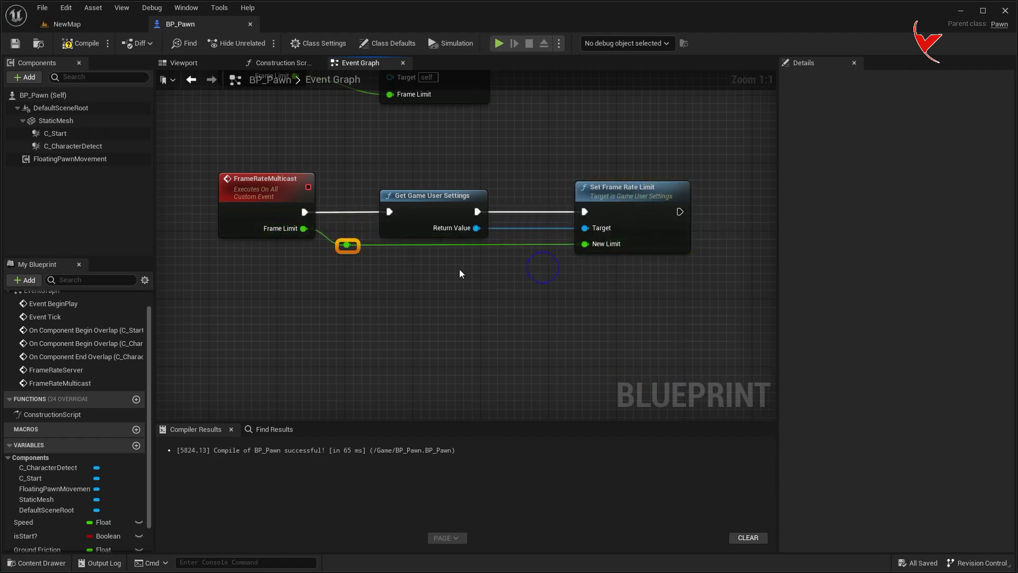
- Add Apply Non Resolution Settings after Set Frame Rate Limit, rerouting its Target wire
{"action": "right_click_drag", "start_coordinate": [513, 267], "coordinate": [337, 274]}
{"action": "left_click_drag", "start_coordinate": [558, 293], "coordinate": [557, 292]}
{"action": "type", "text": "apply s"}
{"action": "left_click", "coordinate": [612, 365]}
{"action": "left_click_drag", "start_coordinate": [600, 308], "coordinate": [600, 206]}
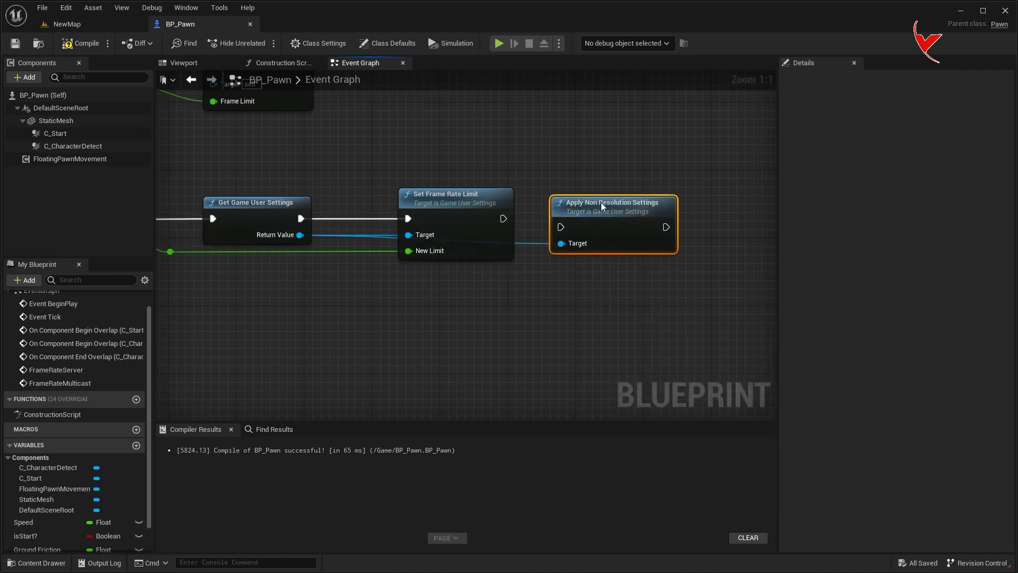
{"action": "double_click", "coordinate": [524, 237]}
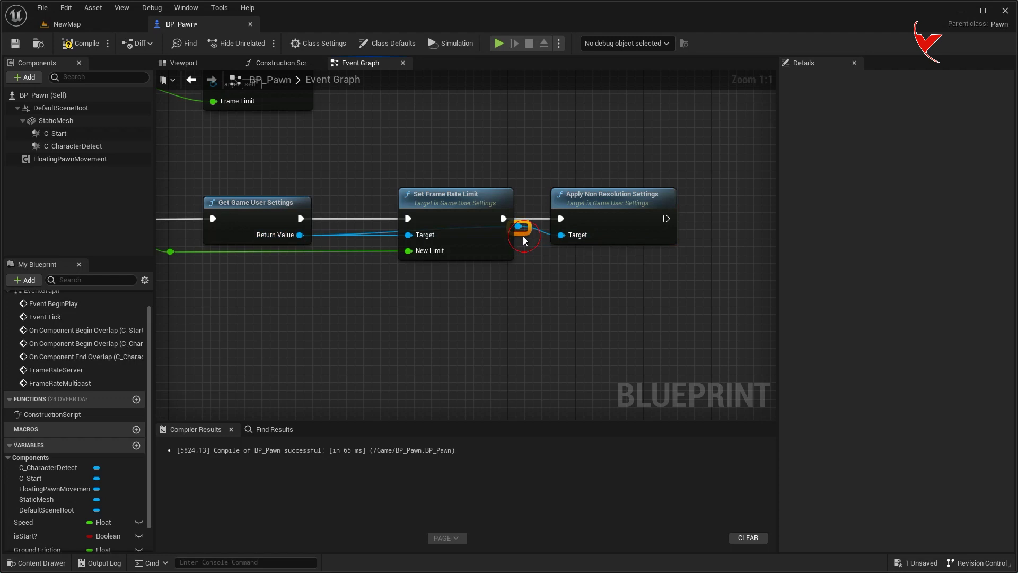
{"action": "mouse_move", "coordinate": [523, 236]}
{"action": "left_mouse_down"}
{"action": "mouse_move", "coordinate": [475, 143]}
{"action": "mouse_move", "coordinate": [375, 158]}
{"action": "left_mouse_up"}
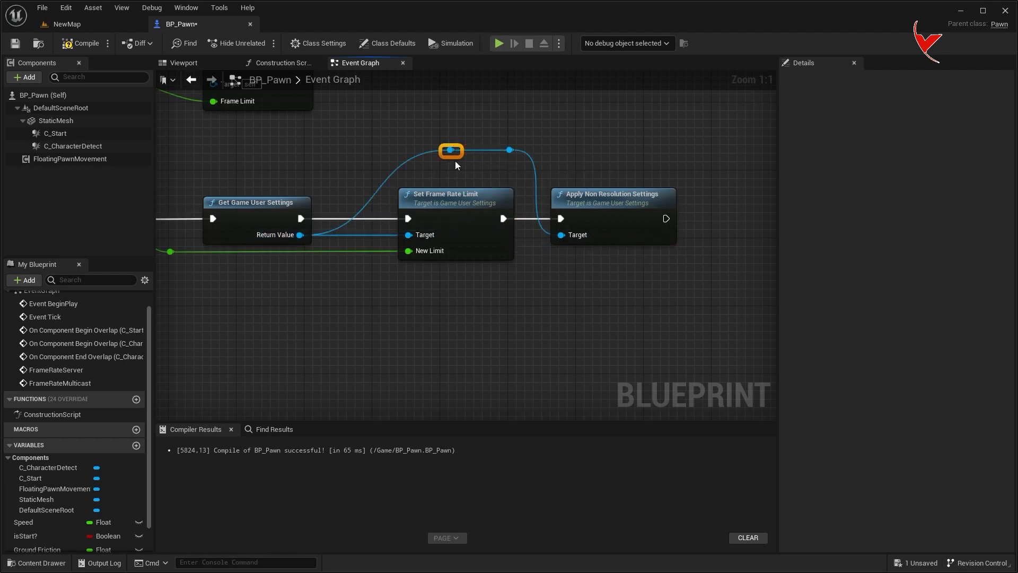
{"action": "key", "text": "Home"}
{"action": "scroll", "coordinate": [257, 246], "scroll_direction": "down", "scroll_amount": 1}
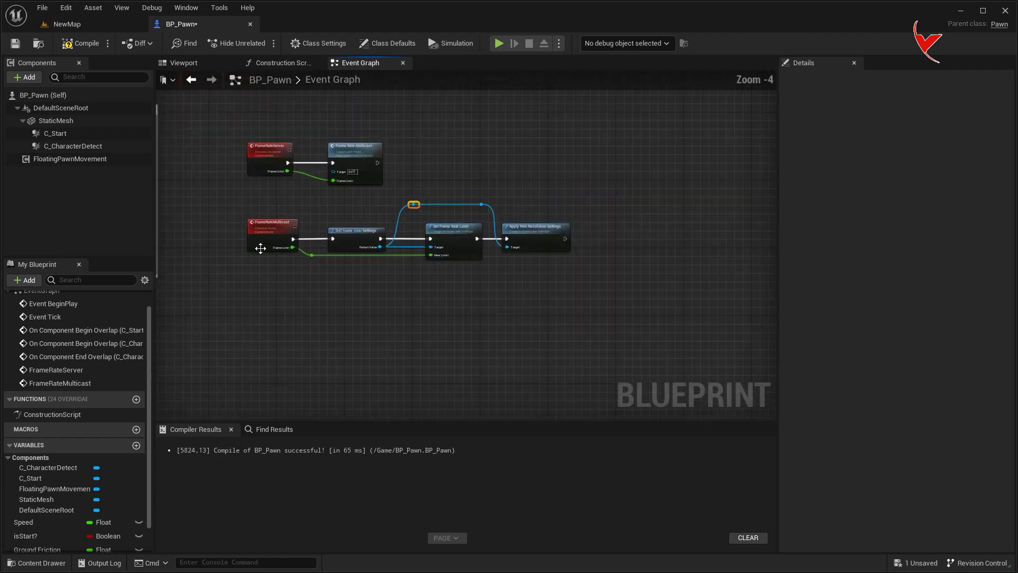
- Group the frame-limit nodes in a 'Frame Limit' comment with Show Bubble When Zoomed
{"action": "left_click_drag", "start_coordinate": [221, 136], "coordinate": [607, 305]}
{"action": "key", "text": "c"}
{"action": "type", "text": "Frame"}
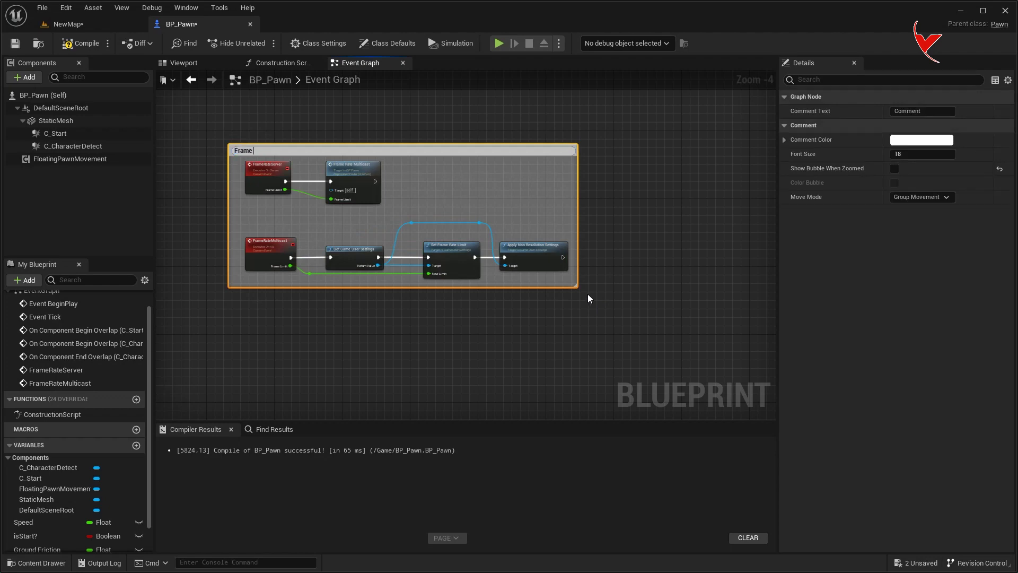
{"action": "type", "text": "Limit"}
{"action": "key", "text": "Return"}
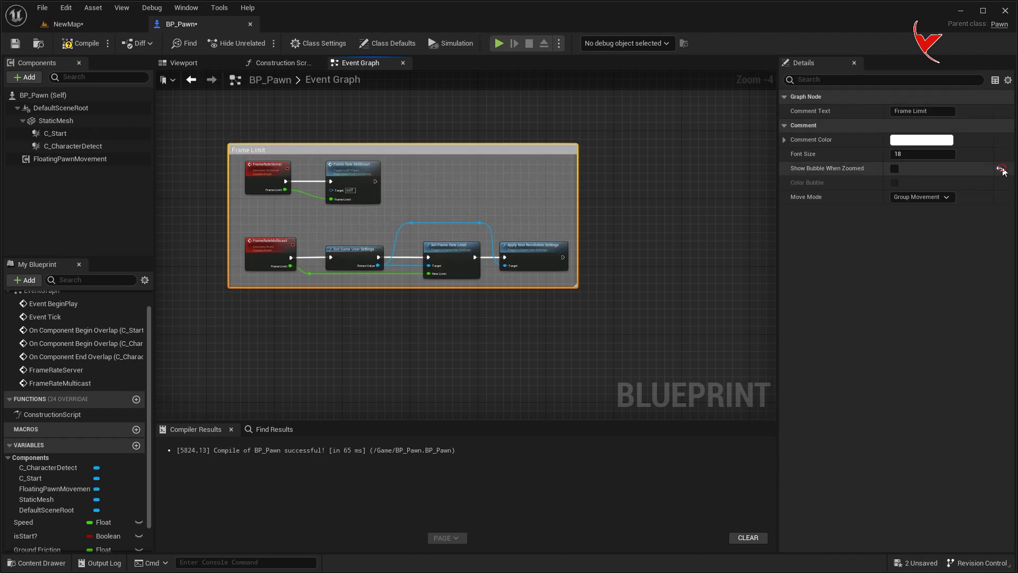
{"action": "left_click", "coordinate": [1001, 169]}
{"action": "scroll", "coordinate": [582, 295], "scroll_direction": "down", "scroll_amount": 2}
{"action": "scroll", "coordinate": [582, 294], "scroll_direction": "down", "scroll_amount": 2}
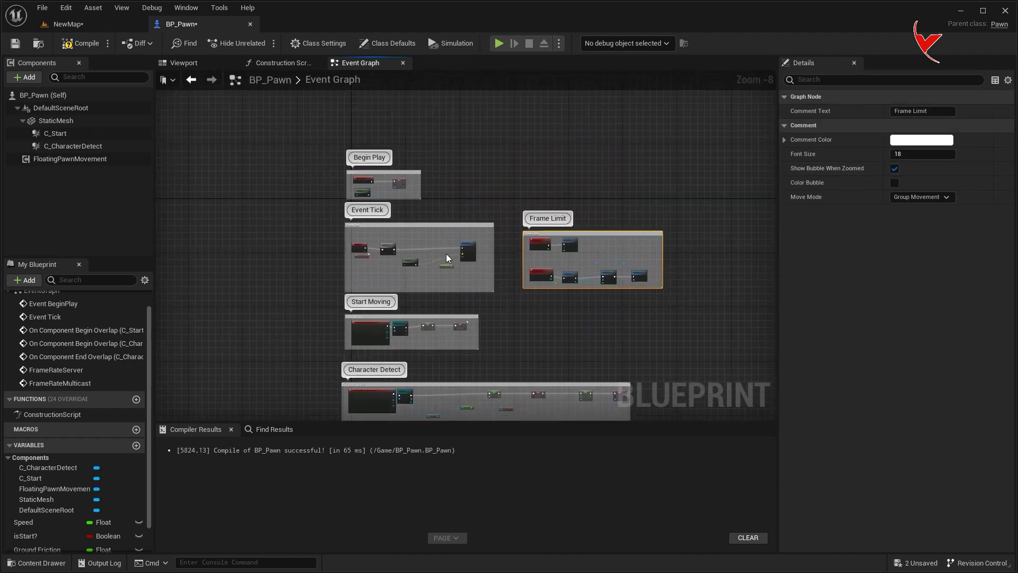
- Add a Frame Rate Server call after the SET node in Begin Play and save all
{"action": "scroll", "coordinate": [447, 253], "scroll_direction": "up", "scroll_amount": 3}
{"action": "right_click_drag", "start_coordinate": [371, 244], "coordinate": [386, 287]}
{"action": "scroll", "coordinate": [419, 272], "scroll_direction": "up", "scroll_amount": 2}
{"action": "scroll", "coordinate": [436, 311], "scroll_direction": "up", "scroll_amount": 2}
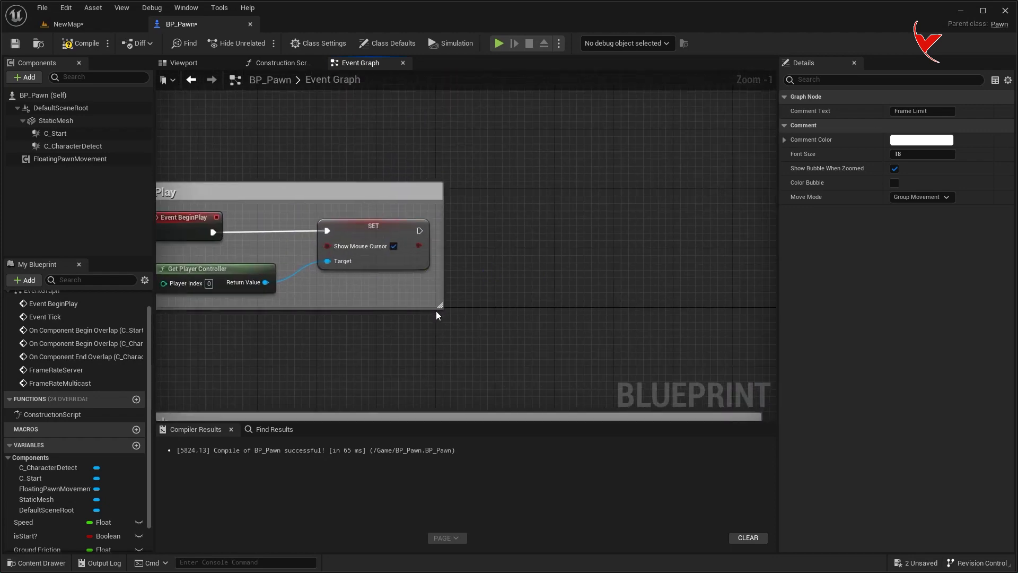
{"action": "left_click_drag", "start_coordinate": [437, 312], "coordinate": [528, 334]}
{"action": "scroll", "coordinate": [530, 181], "scroll_direction": "up", "scroll_amount": 1}
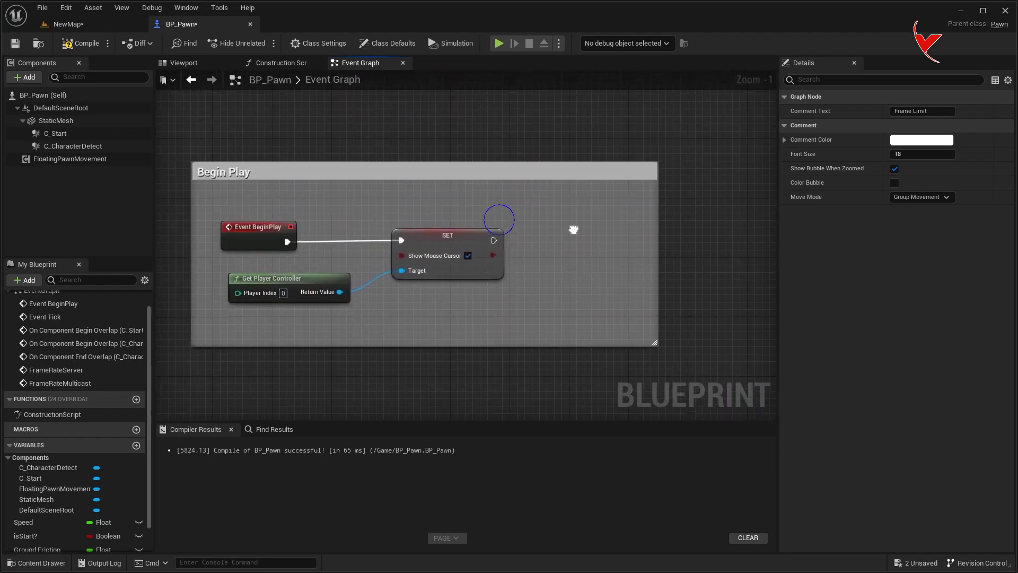
{"action": "left_click_drag", "start_coordinate": [481, 241], "coordinate": [545, 243]}
{"action": "type", "text": "frame"}
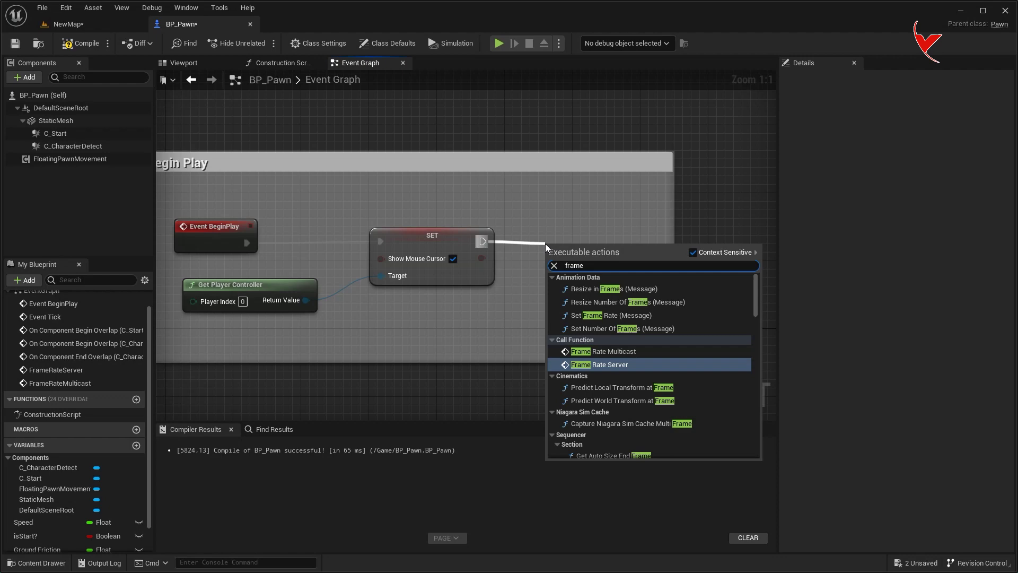
{"action": "left_click", "coordinate": [615, 363]}
{"action": "left_click_drag", "start_coordinate": [611, 260], "coordinate": [612, 226]}
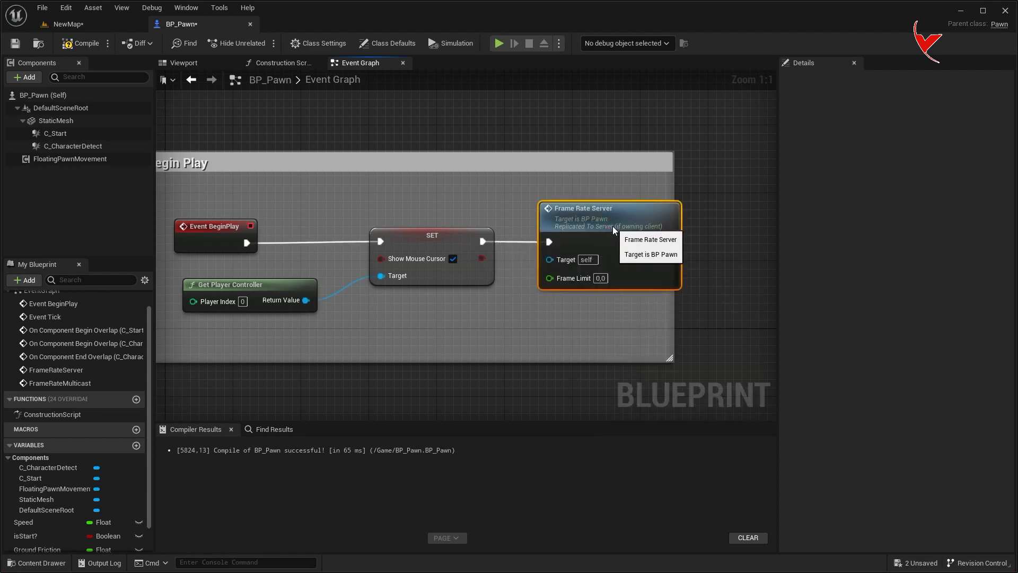
{"action": "left_click_drag", "start_coordinate": [669, 298], "coordinate": [734, 308]}
{"action": "key", "text": "ctrl+shift+s"}
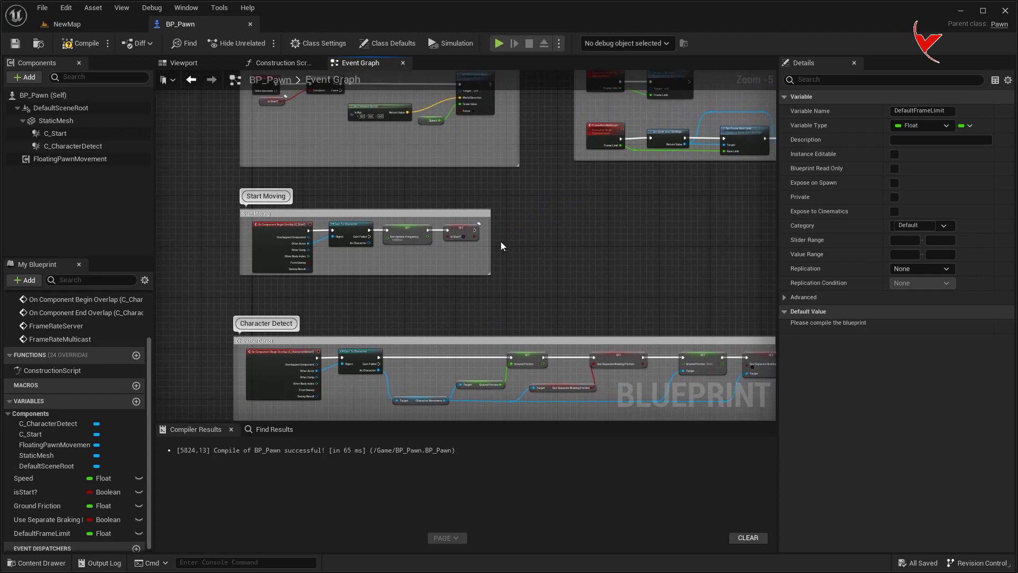
- Insert a Frame Rate Server call right after Cast To Character in the Start Moving comment
{"action": "scroll", "coordinate": [500, 246], "scroll_direction": "up", "scroll_amount": 4}
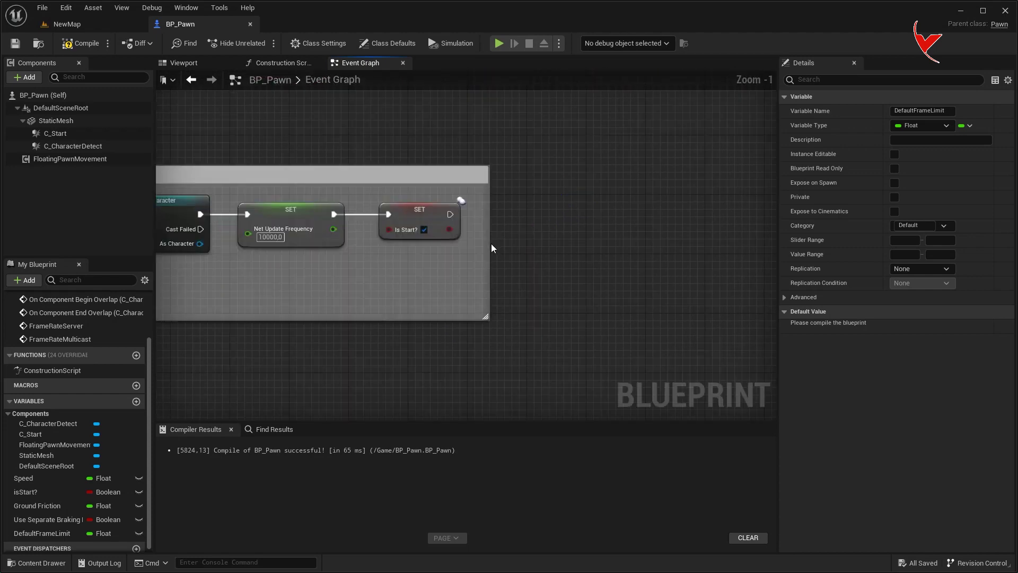
{"action": "left_click_drag", "start_coordinate": [491, 243], "coordinate": [663, 227]}
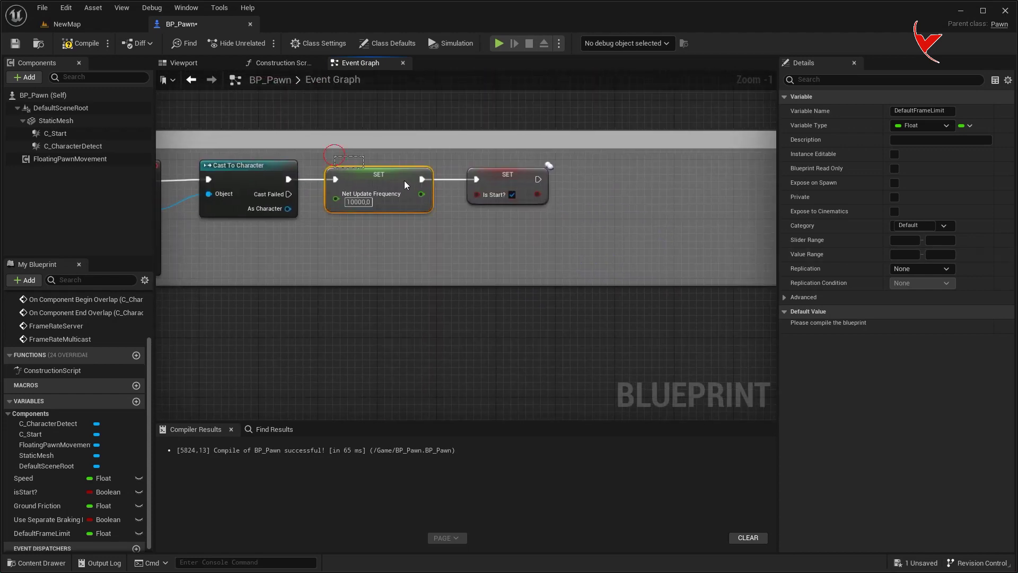
{"action": "left_click_drag", "start_coordinate": [424, 177], "coordinate": [599, 175]}
{"action": "scroll", "coordinate": [320, 200], "scroll_direction": "up", "scroll_amount": 2}
{"action": "left_click_drag", "start_coordinate": [320, 200], "coordinate": [405, 196]}
{"action": "type", "text": "frame"}
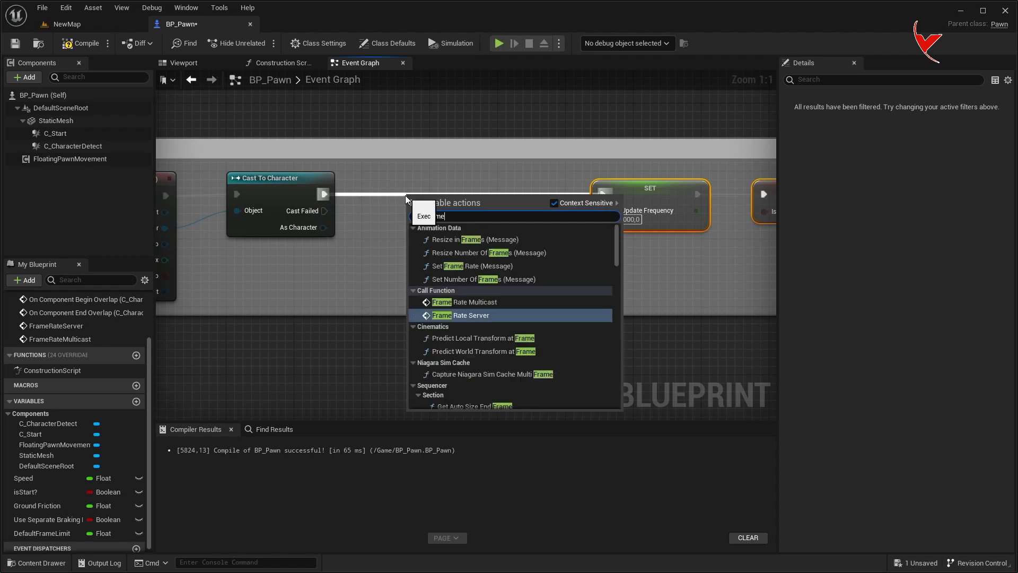
{"action": "left_click", "coordinate": [460, 315]}
{"action": "left_click_drag", "start_coordinate": [470, 214], "coordinate": [462, 181]}
{"action": "left_click_drag", "start_coordinate": [470, 140], "coordinate": [469, 104]}
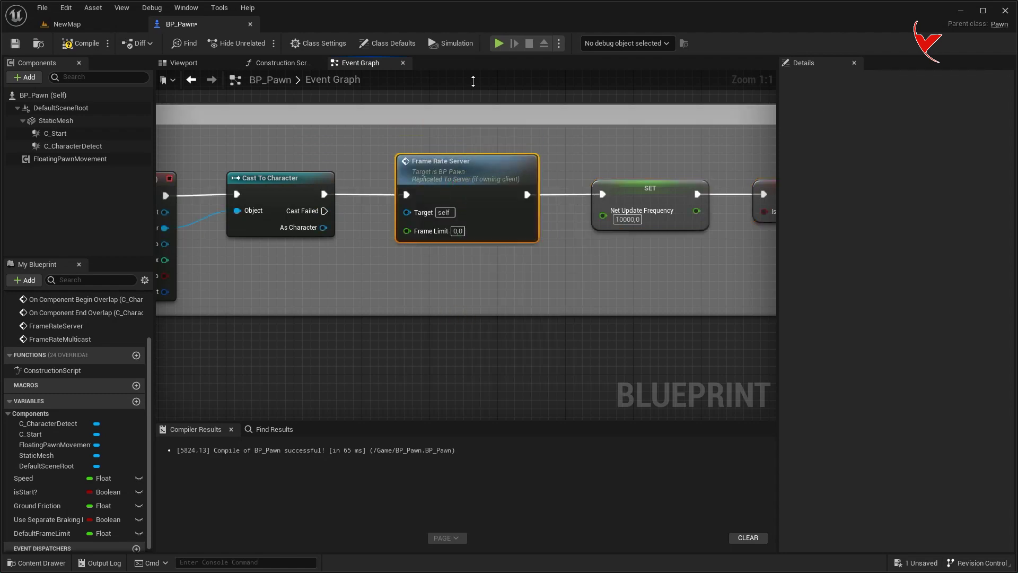
{"action": "mouse_move", "coordinate": [461, 236]}
{"action": "right_mouse_down"}
{"action": "mouse_move", "coordinate": [424, 275]}
{"action": "mouse_move", "coordinate": [409, 212]}
{"action": "right_mouse_up"}
{"action": "right_click", "coordinate": [409, 212]}
- Create an 'FPS info' custom event running Execute Console Command 'stat FPS', wrapped in an info comment
{"action": "type", "text": "add custom"}
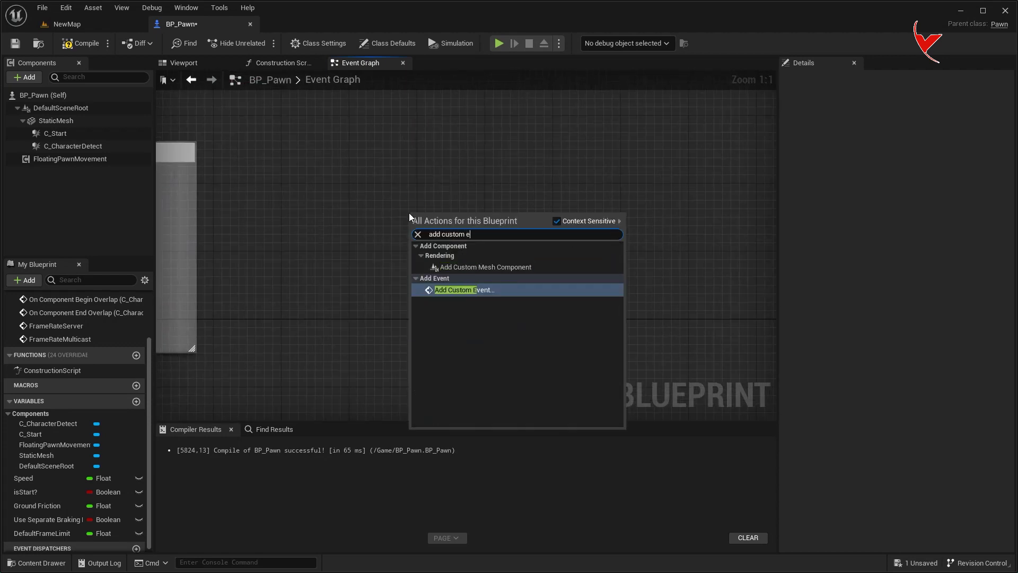
{"action": "type", "text": " e"}
{"action": "left_click", "coordinate": [466, 261]}
{"action": "type", "text": "FPS info"}
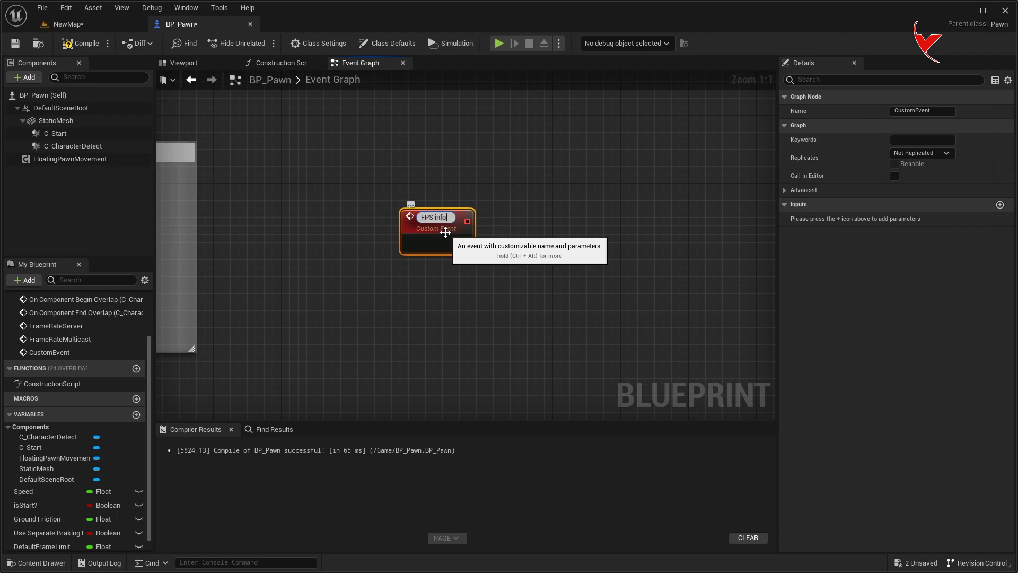
{"action": "key", "text": "Return"}
{"action": "left_click_drag", "start_coordinate": [542, 242], "coordinate": [542, 242]}
{"action": "type", "text": "command "}
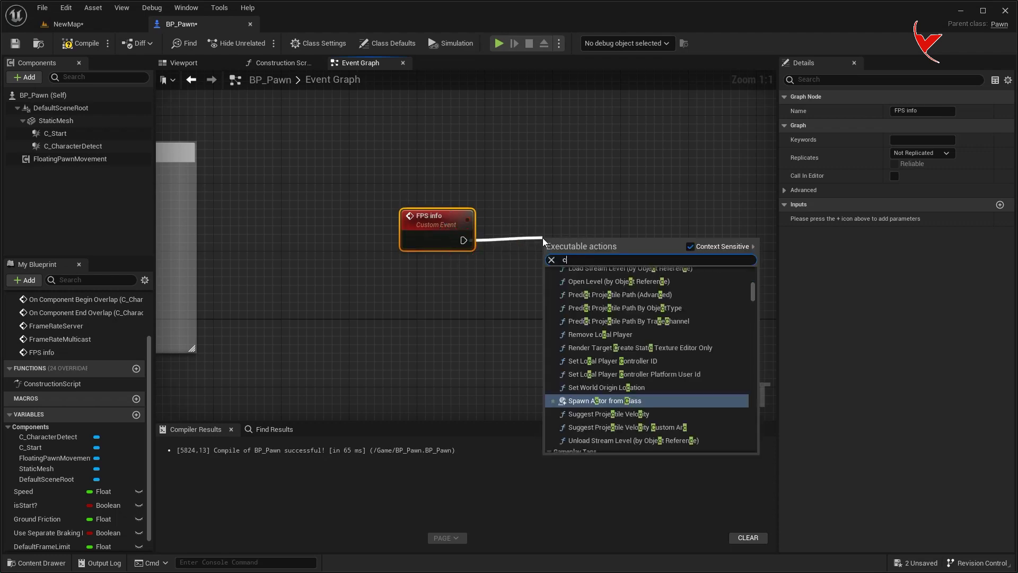
{"action": "type", "text": "ex"}
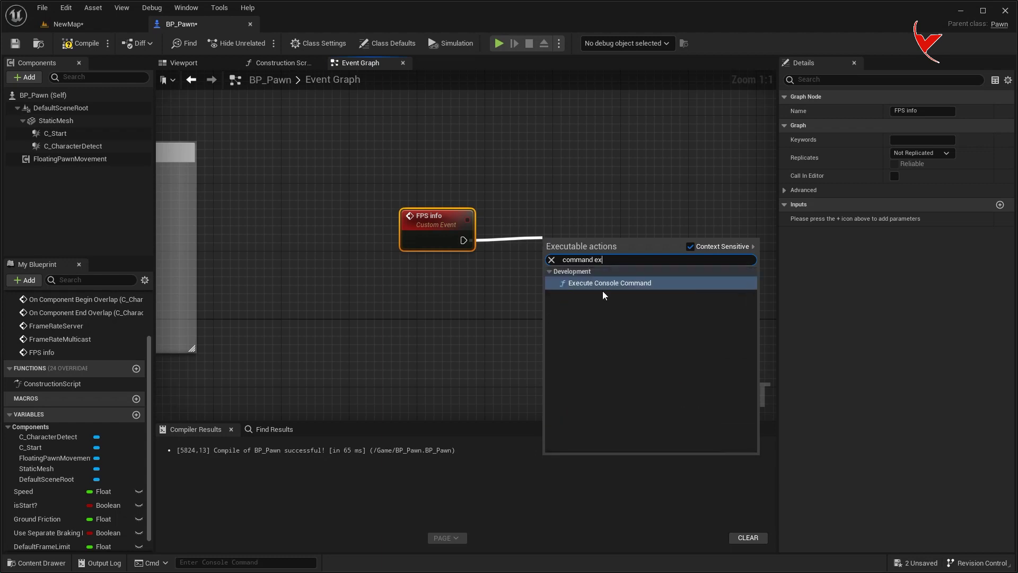
{"action": "key", "text": "Return"}
{"action": "left_click", "coordinate": [590, 258]}
{"action": "type", "text": "FPS"}
{"action": "key", "text": "Return"}
{"action": "left_click_drag", "start_coordinate": [382, 168], "coordinate": [688, 320]}
{"action": "type", "text": "c"}
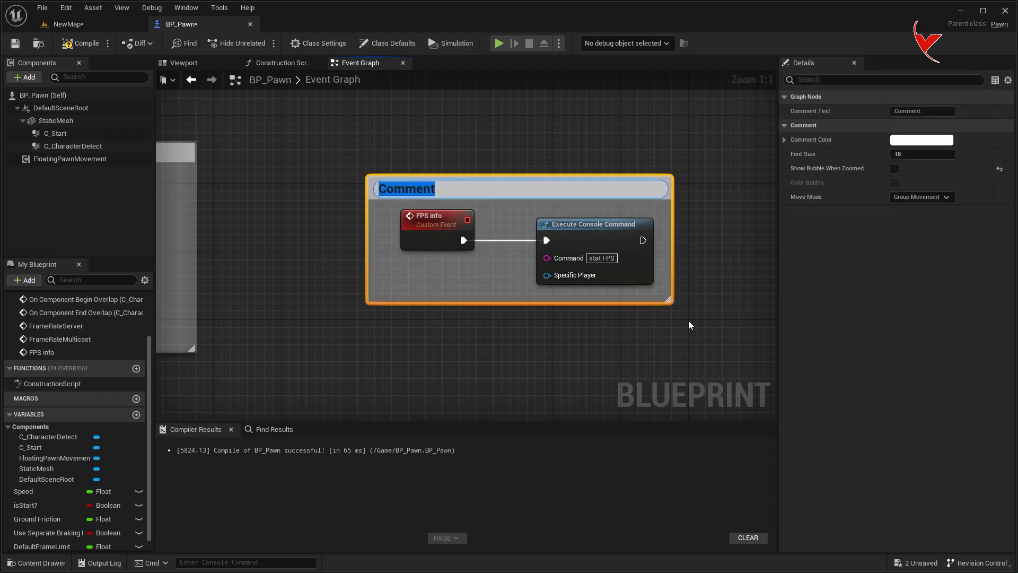
{"action": "type", "text": " info"}
{"action": "key", "text": "Return"}
{"action": "left_click", "coordinate": [894, 168]}
- Call FPS Info after Add Movement Input, save BP_Pawn, and return to NewMap
{"action": "scroll", "coordinate": [597, 294], "scroll_direction": "down", "scroll_amount": 2}
{"action": "right_click_drag", "start_coordinate": [597, 294], "coordinate": [484, 292]}
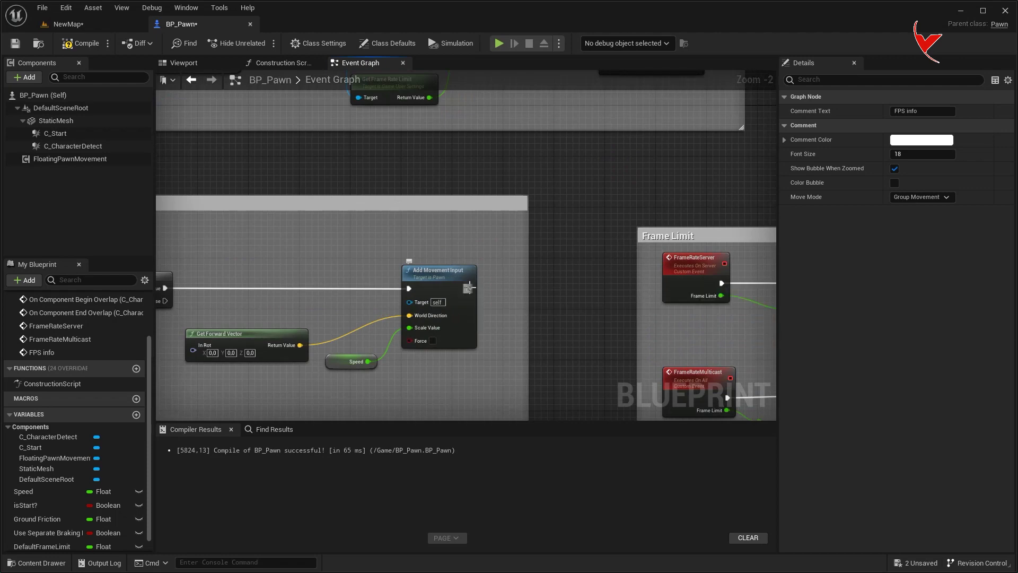
{"action": "left_click_drag", "start_coordinate": [468, 287], "coordinate": [489, 287]}
{"action": "type", "text": "fps"}
{"action": "left_click", "coordinate": [519, 334]}
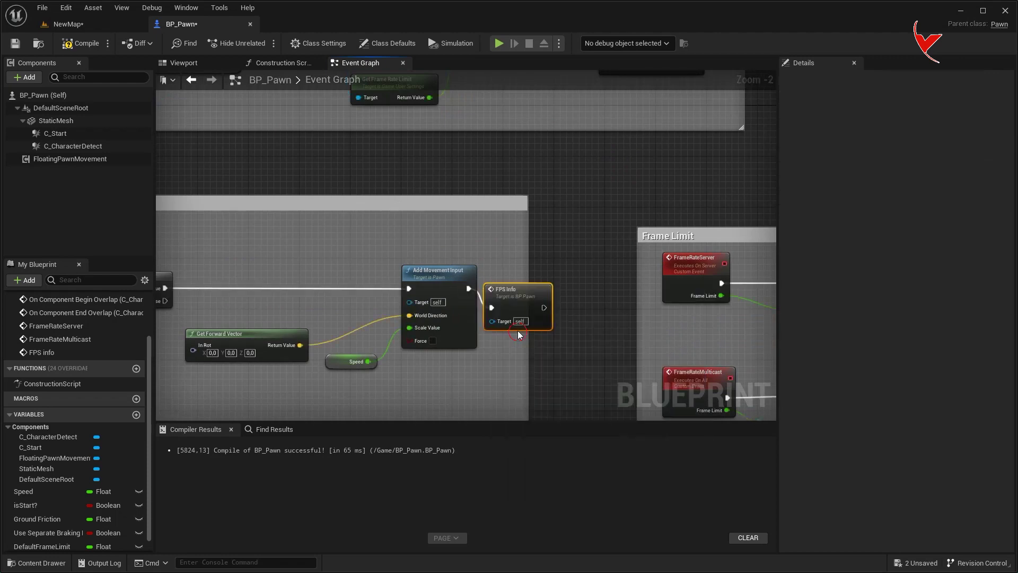
{"action": "mouse_move", "coordinate": [517, 291]}
{"action": "left_mouse_down"}
{"action": "mouse_move", "coordinate": [542, 271]}
{"action": "mouse_move", "coordinate": [604, 276]}
{"action": "left_mouse_up"}
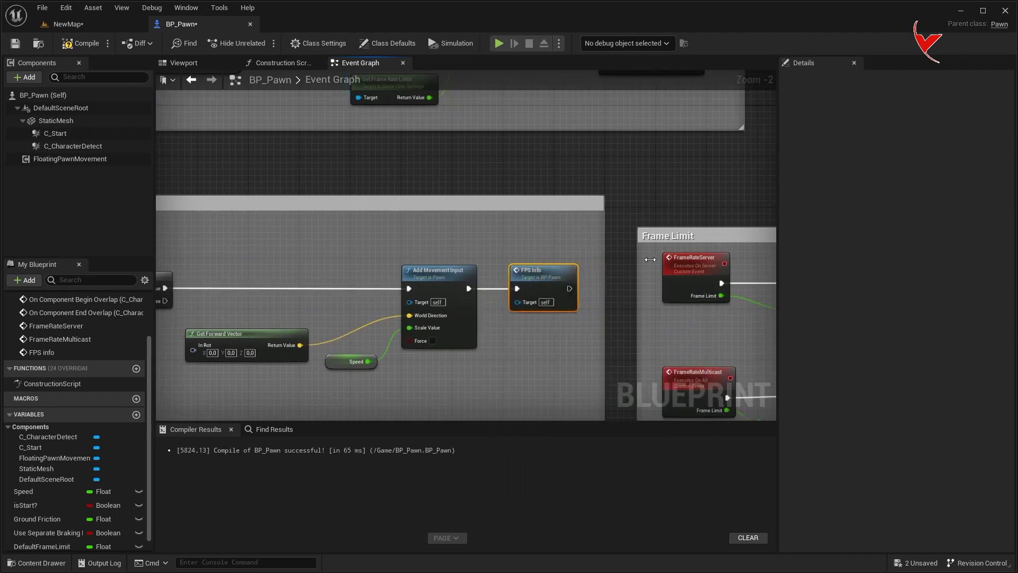
{"action": "key", "text": "ctrl+s"}
{"action": "left_click", "coordinate": [95, 20]}
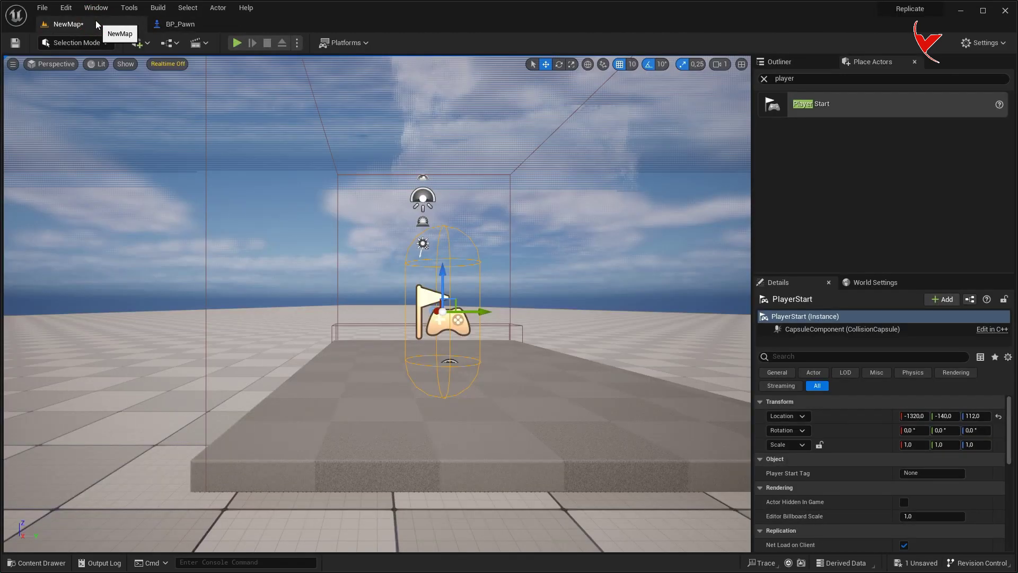
- Launch a two-player test in separate windows, then stop it
{"action": "left_click", "coordinate": [298, 45]}
{"action": "left_click", "coordinate": [336, 99]}
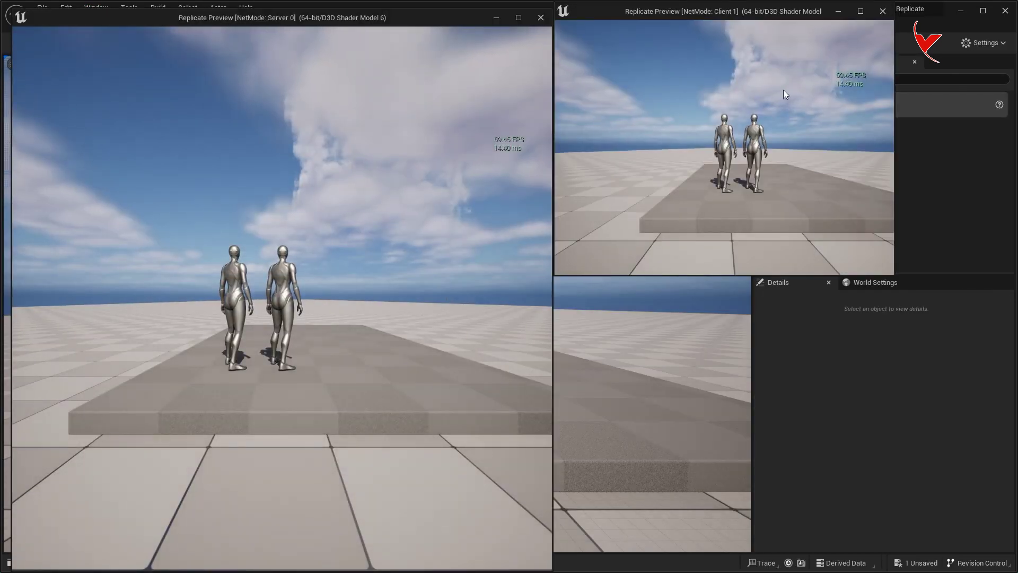
{"action": "key", "text": "Escape"}
- Set the Start Moving Frame Rate Server's Frame Limit to 55 and compile BP_Pawn
{"action": "left_click", "coordinate": [180, 24]}
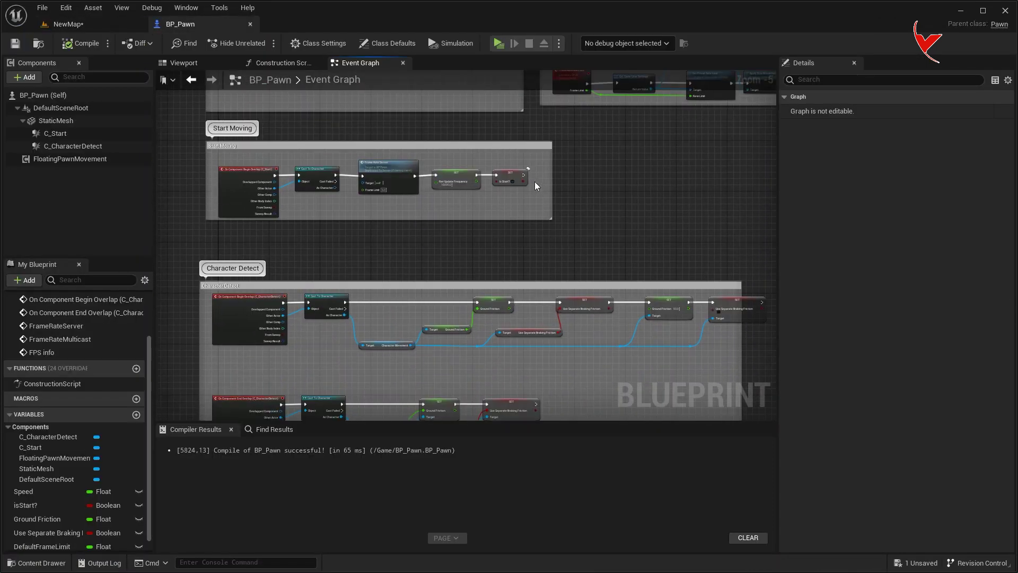
{"action": "right_click_drag", "start_coordinate": [535, 183], "coordinate": [389, 202]}
{"action": "scroll", "coordinate": [406, 216], "scroll_direction": "up", "scroll_amount": 2}
{"action": "left_click", "coordinate": [405, 210]}
{"action": "type", "text": "55"}
{"action": "key", "text": "Return"}
{"action": "left_click", "coordinate": [84, 44]}
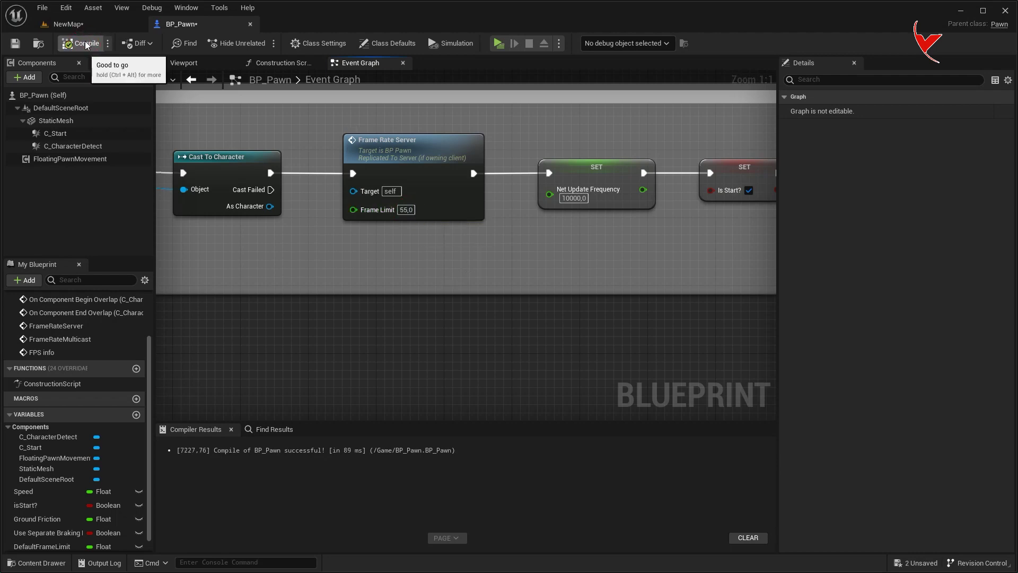
- Play a two-player NewMap test, moving both server and client characters, then end it
{"action": "left_click", "coordinate": [87, 20]}
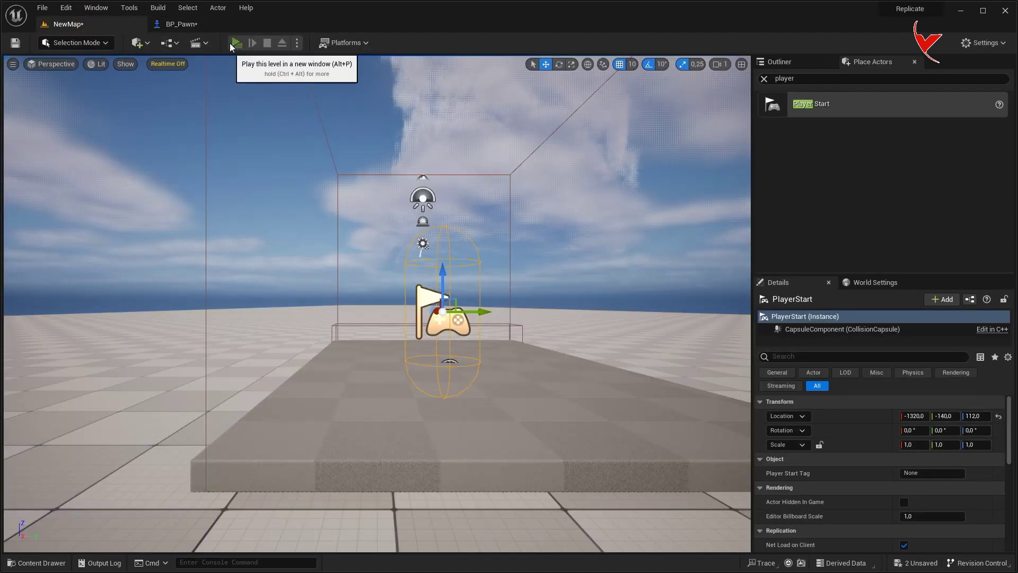
{"action": "left_click", "coordinate": [230, 42]}
{"action": "left_click_drag", "start_coordinate": [894, 275], "coordinate": [1010, 555]}
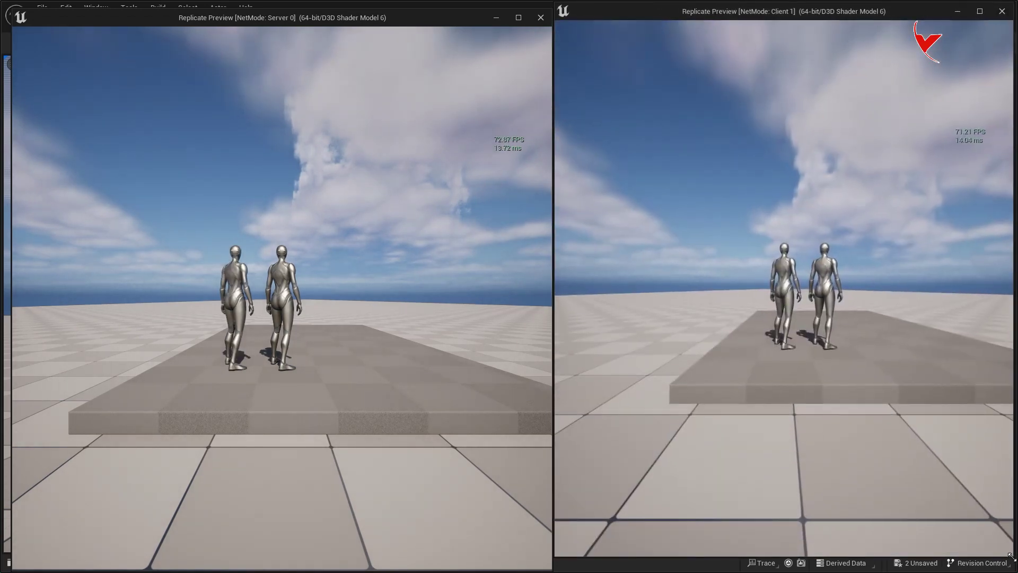
{"action": "left_click_drag", "start_coordinate": [833, 227], "coordinate": [828, 291]}
{"action": "key", "text": "w"}
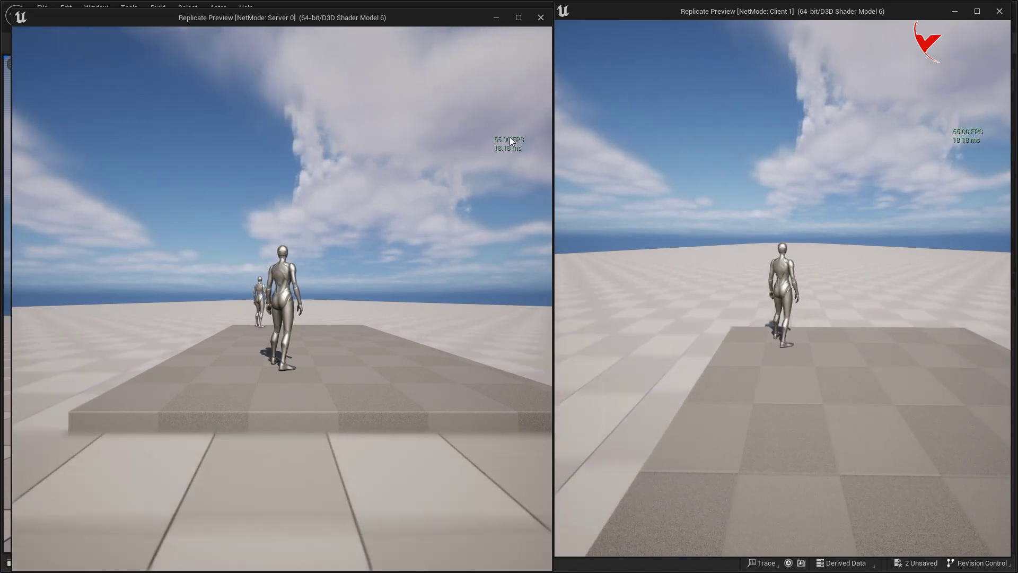
{"action": "left_click_drag", "start_coordinate": [415, 253], "coordinate": [415, 318]}
{"action": "key", "text": "w"}
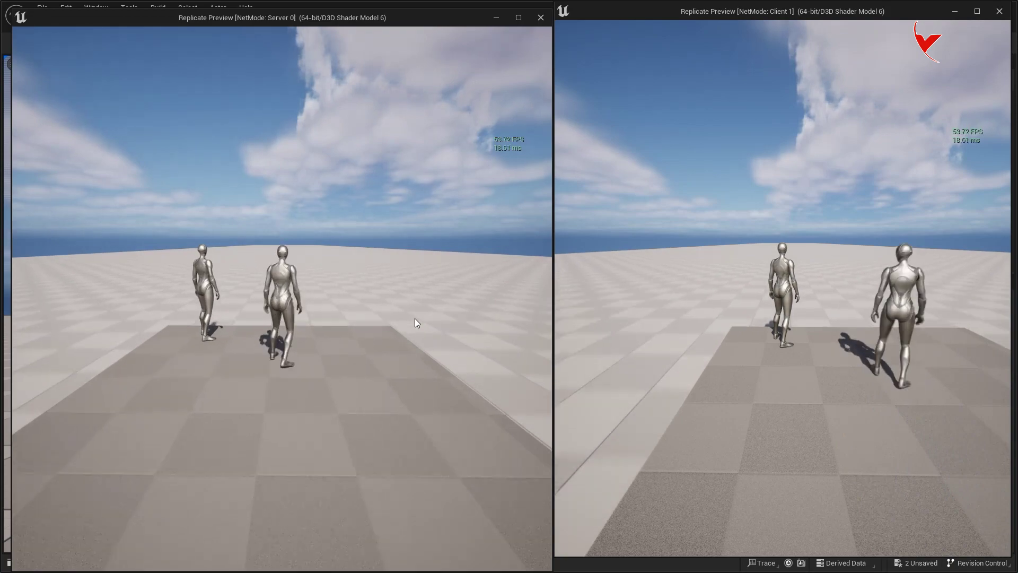
{"action": "left_click", "coordinate": [811, 309]}
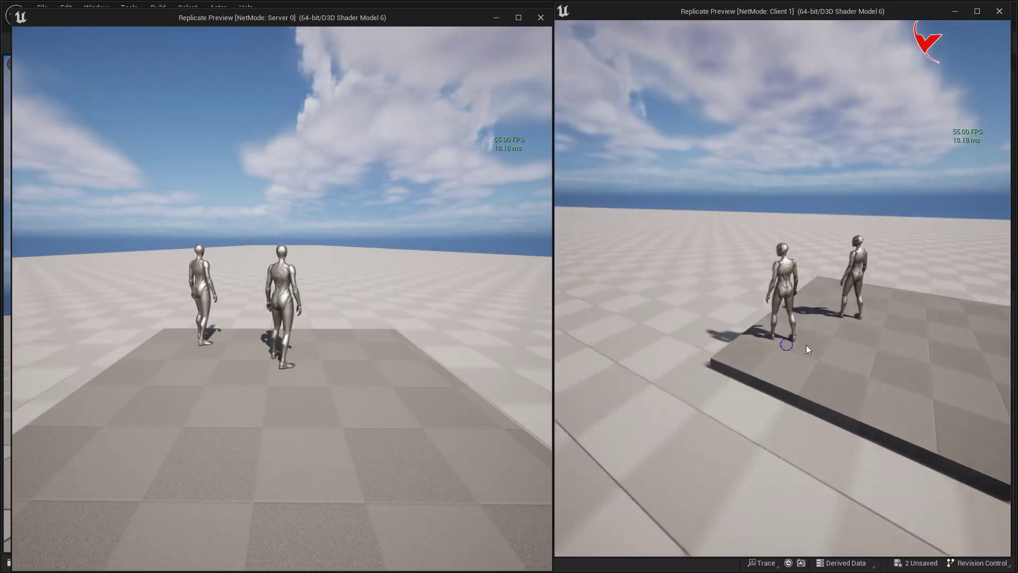
{"action": "mouse_move", "coordinate": [465, 348]}
{"action": "left_mouse_down"}
{"action": "mouse_move", "coordinate": [112, 333]}
{"action": "mouse_move", "coordinate": [237, 330]}
{"action": "left_mouse_up"}
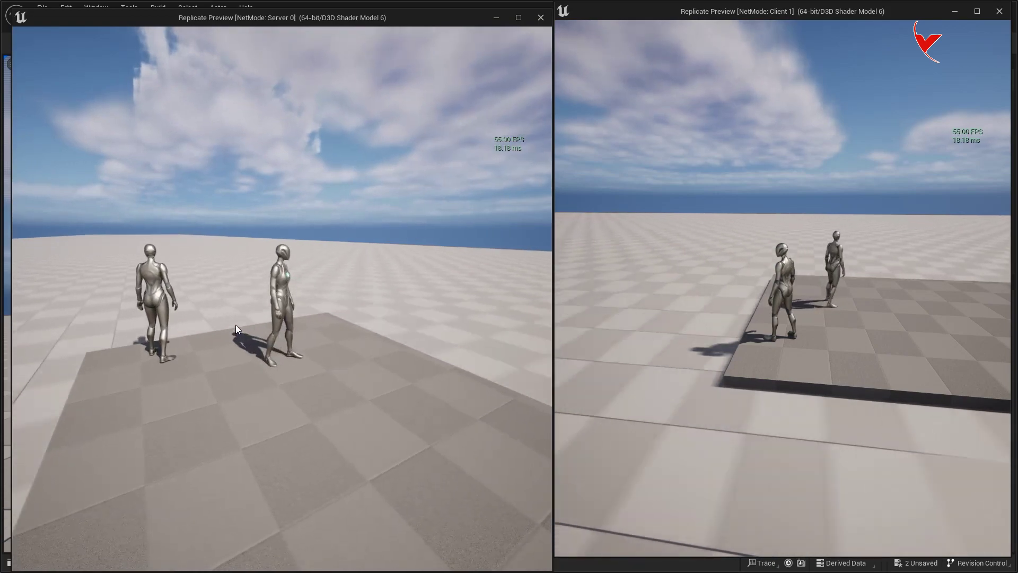
{"action": "left_click_drag", "start_coordinate": [777, 303], "coordinate": [644, 298]}
{"action": "key", "text": "w"}
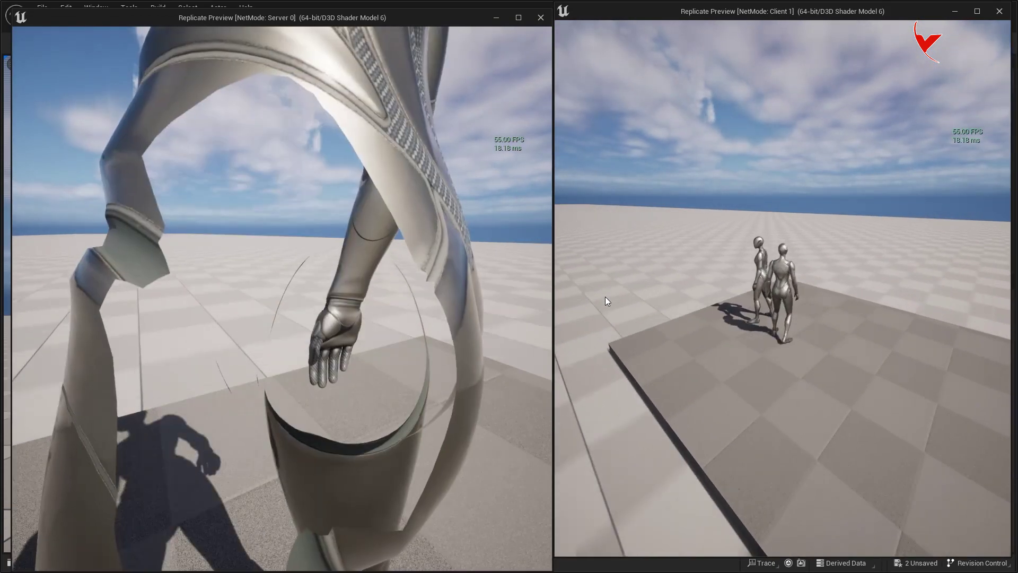
{"action": "left_click_drag", "start_coordinate": [606, 297], "coordinate": [823, 306]}
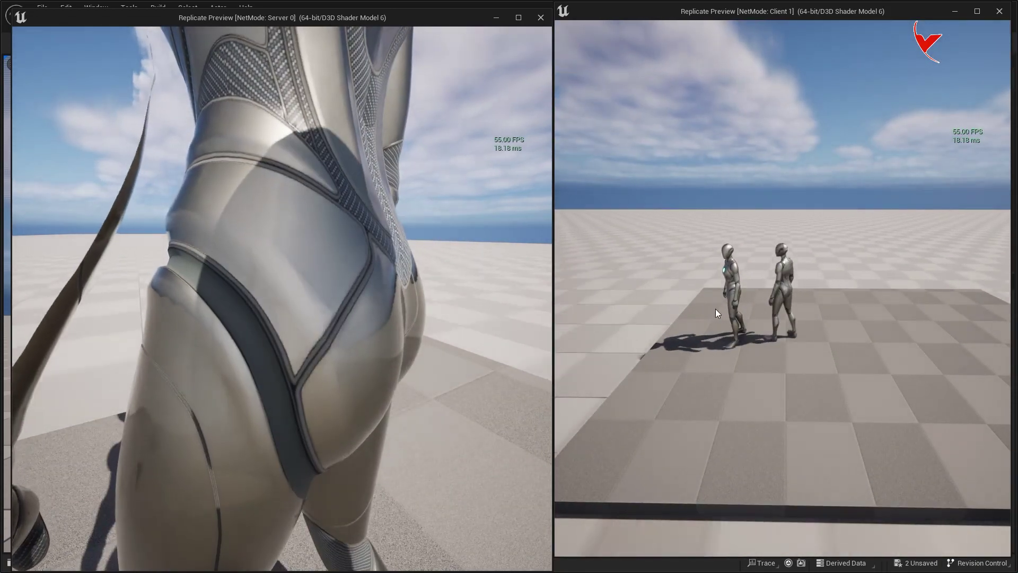
{"action": "mouse_move", "coordinate": [714, 308]}
{"action": "left_mouse_down"}
{"action": "mouse_move", "coordinate": [854, 307]}
{"action": "mouse_move", "coordinate": [789, 355]}
{"action": "left_mouse_up"}
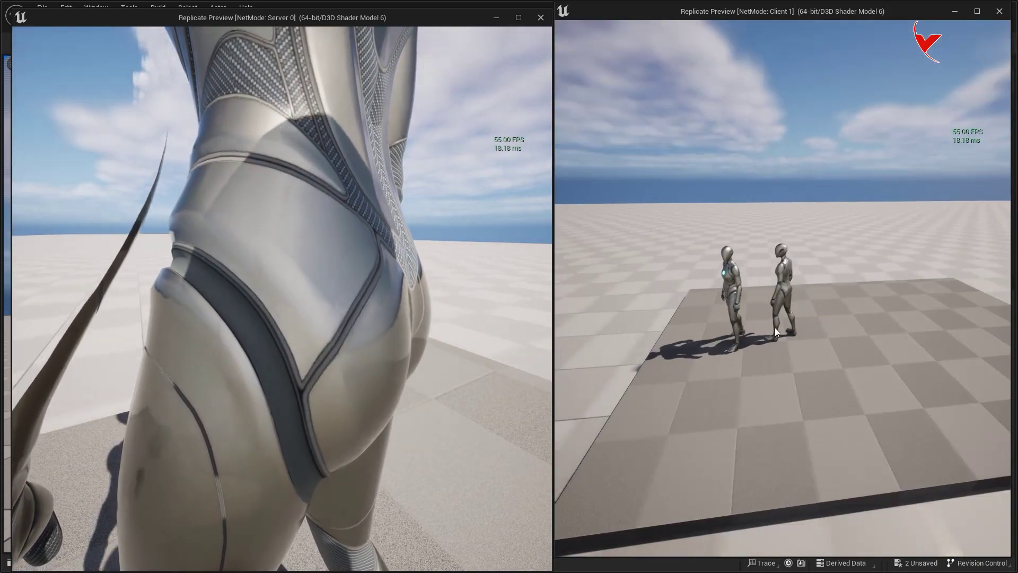
{"action": "key", "text": "Escape"}
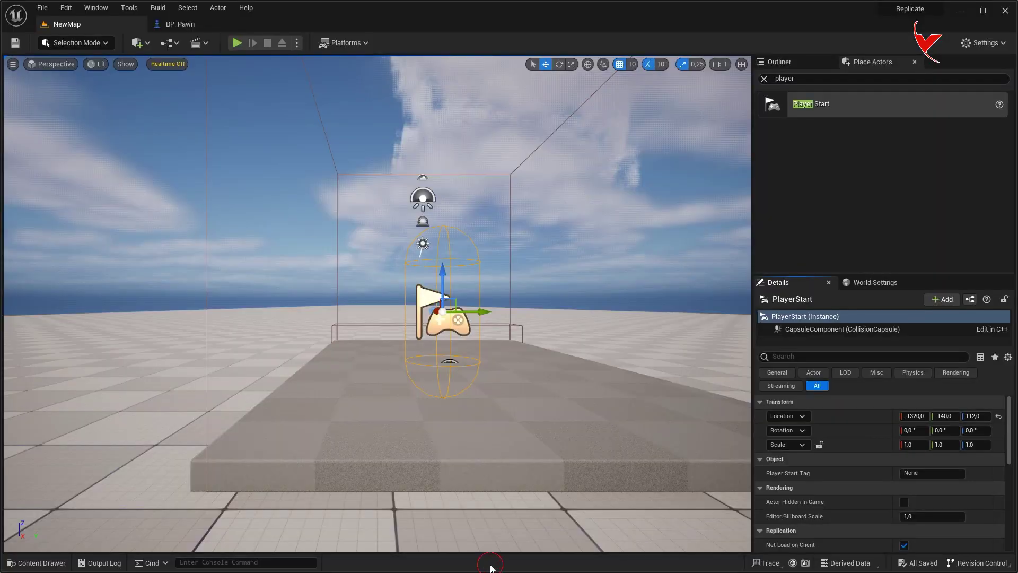
- Open BP_ThirdPersonCharacter from the ThirdPerson Blueprints folder
{"action": "key", "text": "ctrl+space"}
{"action": "double_click", "coordinate": [379, 460]}
{"action": "double_click", "coordinate": [228, 440]}
{"action": "left_click", "coordinate": [227, 440]}
{"action": "double_click", "coordinate": [227, 440]}
{"action": "scroll", "coordinate": [438, 211], "scroll_direction": "up", "scroll_amount": 2}
{"action": "scroll", "coordinate": [437, 211], "scroll_direction": "up", "scroll_amount": 3}
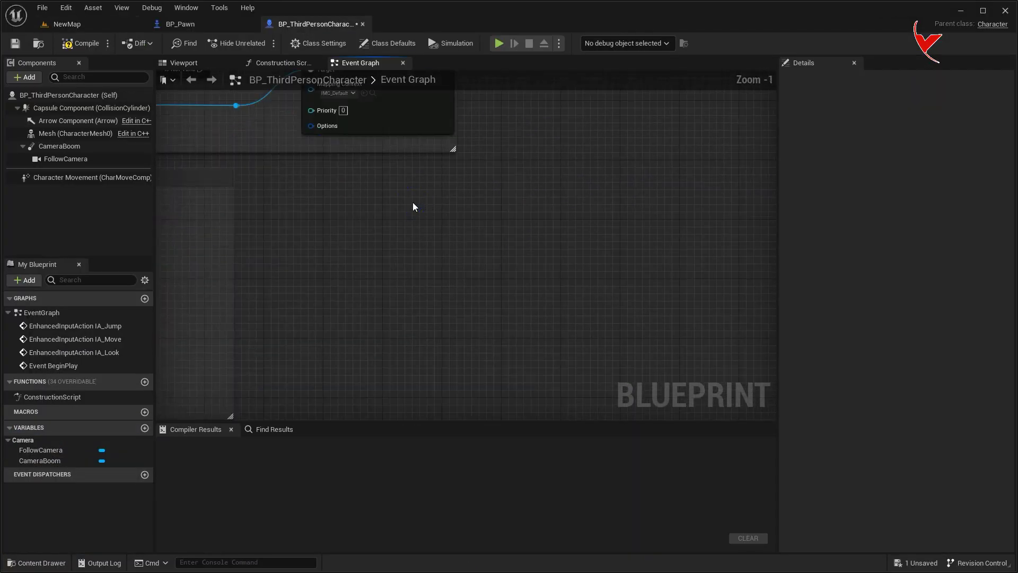
- Add an AnimServer custom event set to Run on Server
{"action": "right_click", "coordinate": [414, 206]}
{"action": "type", "text": "add custom"}
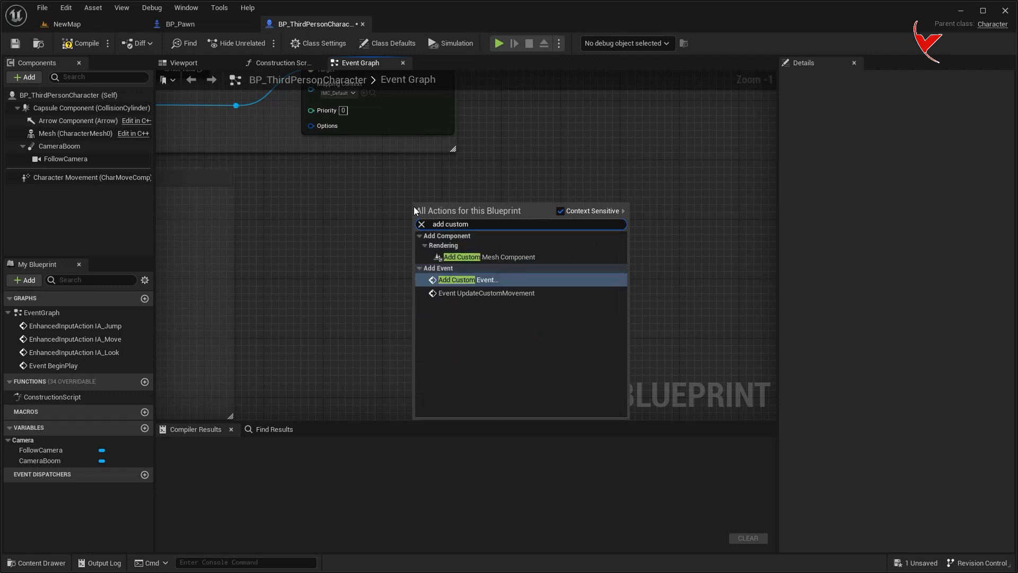
{"action": "left_click", "coordinate": [470, 282]}
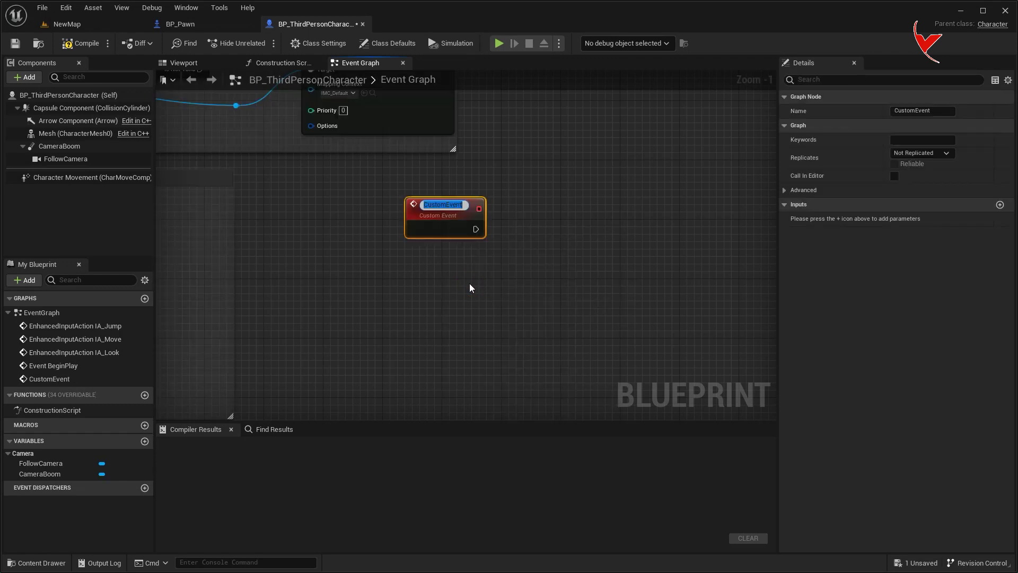
{"action": "type", "text": "AnimServer"}
{"action": "key", "text": "Return"}
{"action": "scroll", "coordinate": [469, 283], "scroll_direction": "up", "scroll_amount": 1}
{"action": "left_click", "coordinate": [947, 153]}
{"action": "left_click", "coordinate": [935, 186]}
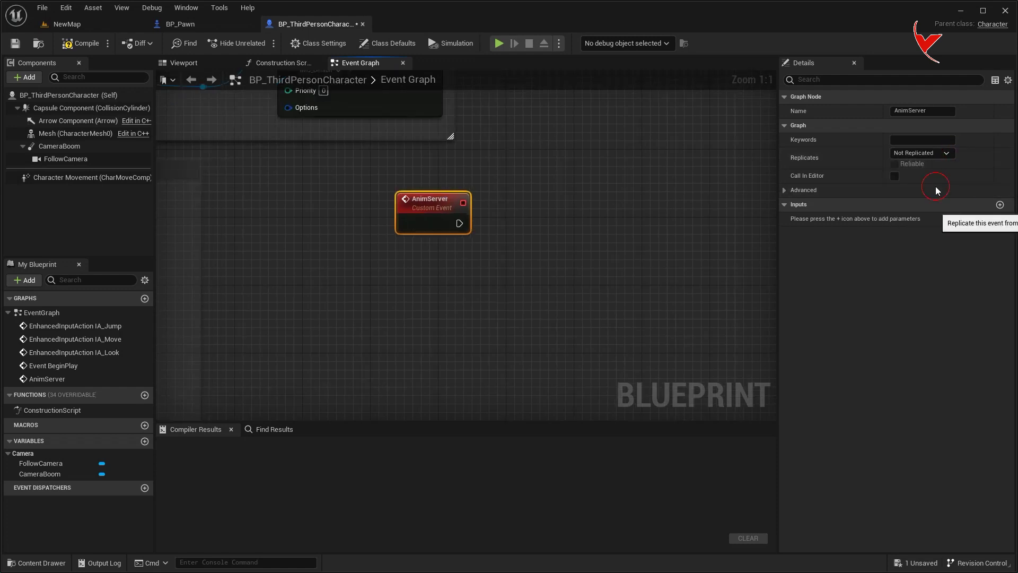
- Add a second custom event, AnimMulticast, replicated as Multicast
{"action": "left_click", "coordinate": [388, 289]}
{"action": "type", "text": "AnimMulticast"}
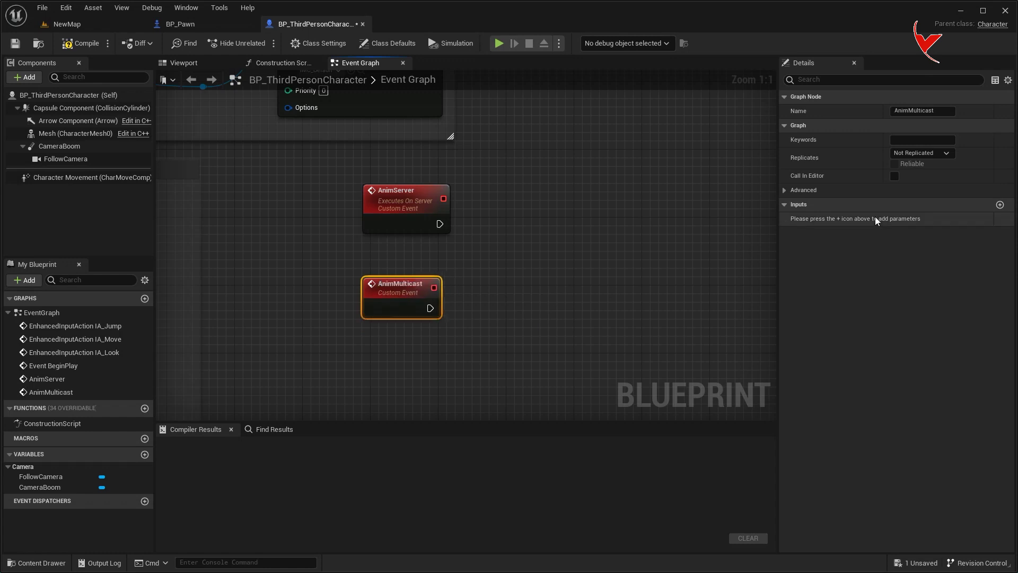
{"action": "left_click", "coordinate": [921, 153]}
{"action": "left_click", "coordinate": [923, 183]}
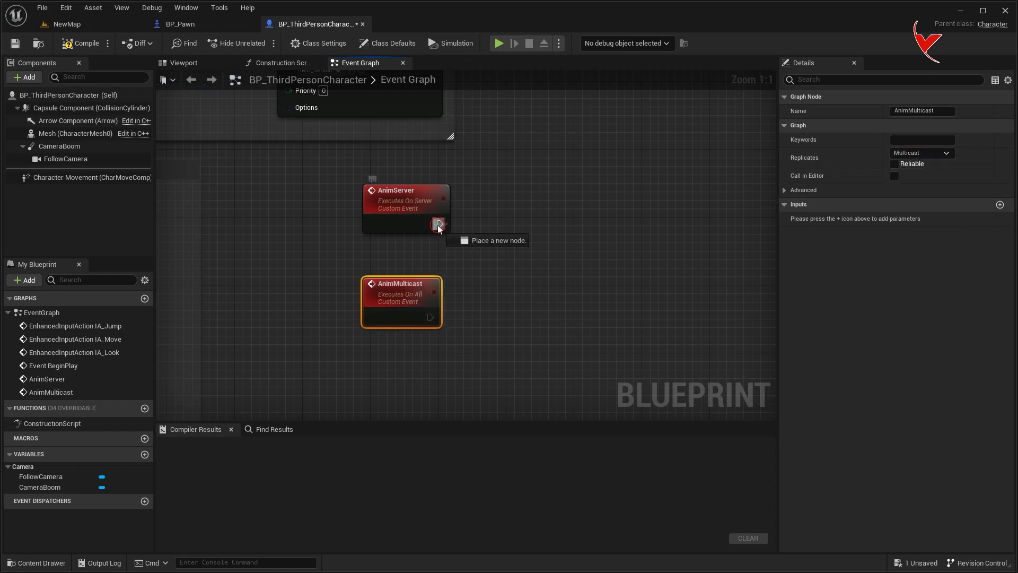
{"action": "left_click_drag", "start_coordinate": [438, 224], "coordinate": [494, 224]}
- Make AnimServer call Anim Multicast, passing a new Anim Montage input named Animation
{"action": "type", "text": "anim multi"}
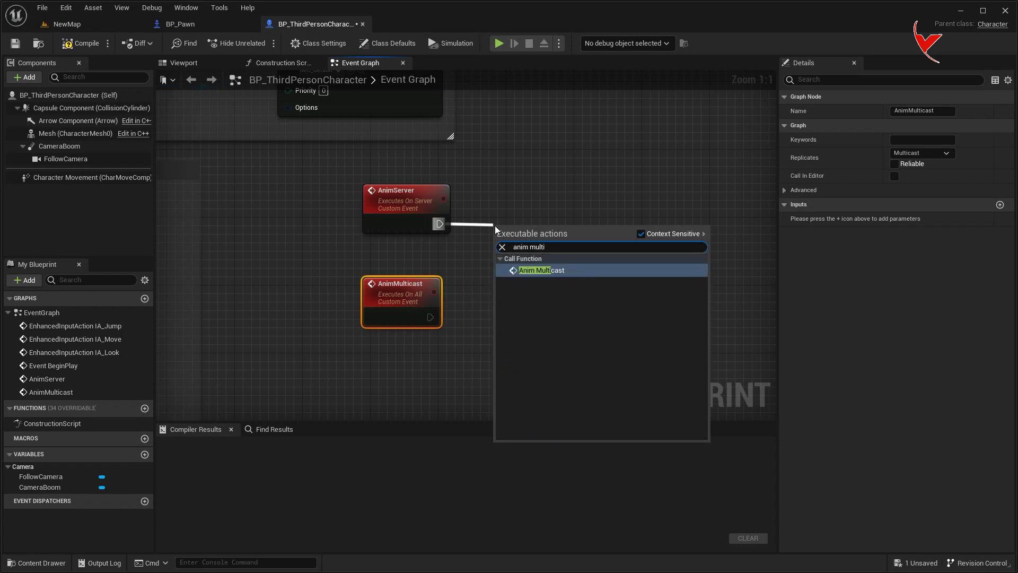
{"action": "left_click", "coordinate": [541, 270]}
{"action": "left_click_drag", "start_coordinate": [541, 229], "coordinate": [558, 194]}
{"action": "left_click", "coordinate": [408, 299]}
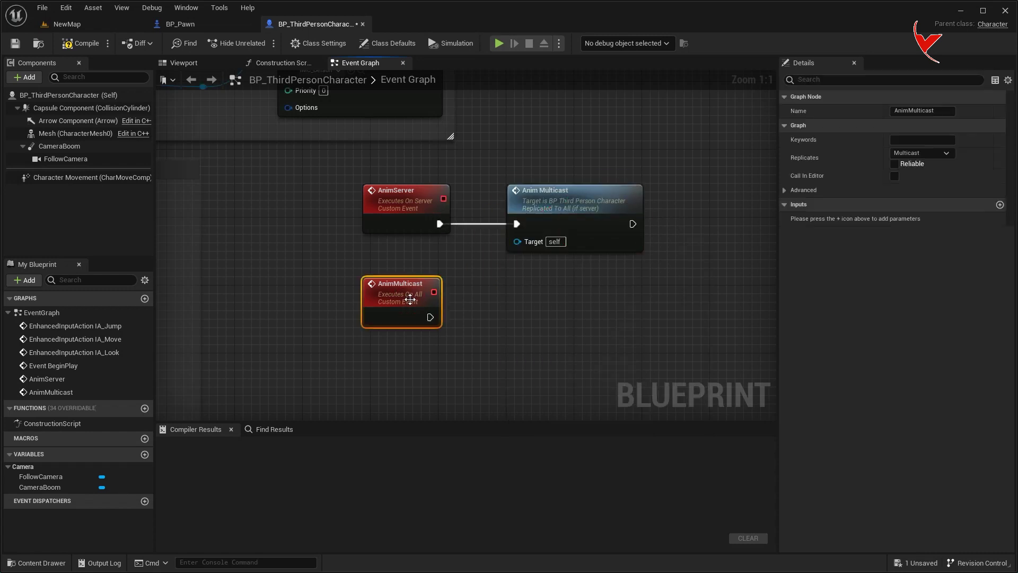
{"action": "left_click", "coordinate": [1000, 204]}
{"action": "left_click", "coordinate": [907, 221]}
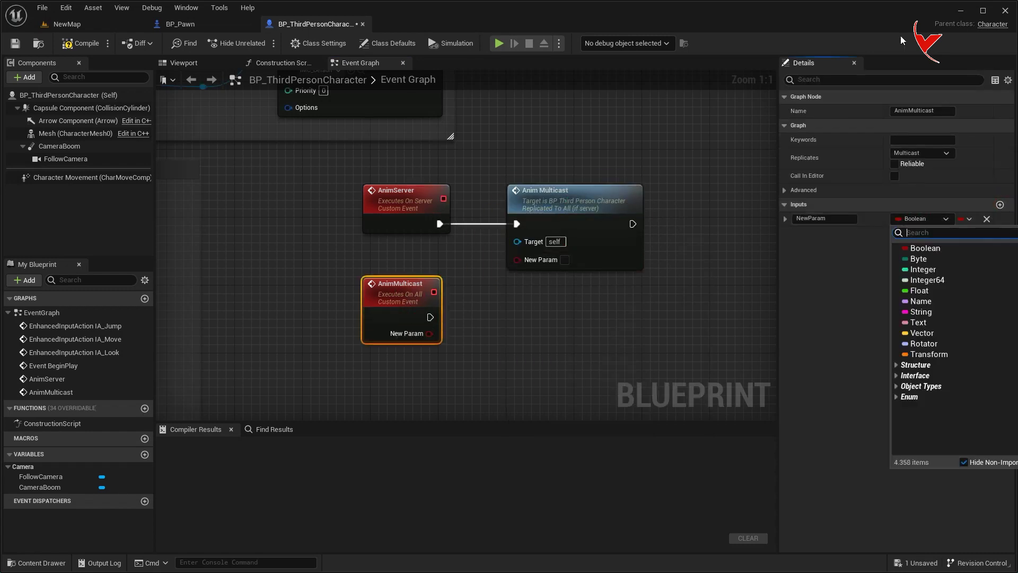
{"action": "type", "text": "anim monta"}
{"action": "left_click", "coordinate": [1010, 262]}
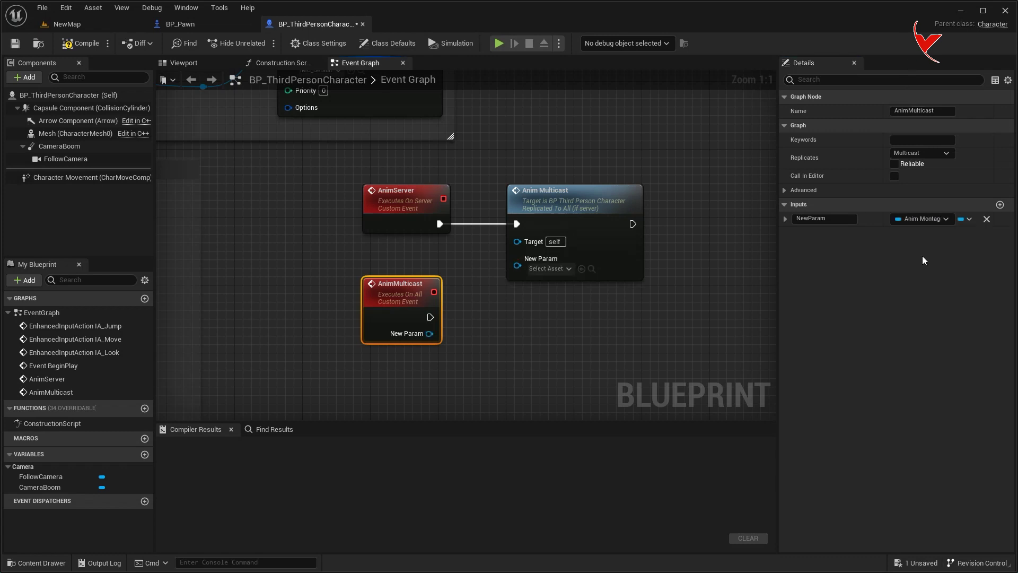
{"action": "left_click", "coordinate": [843, 220]}
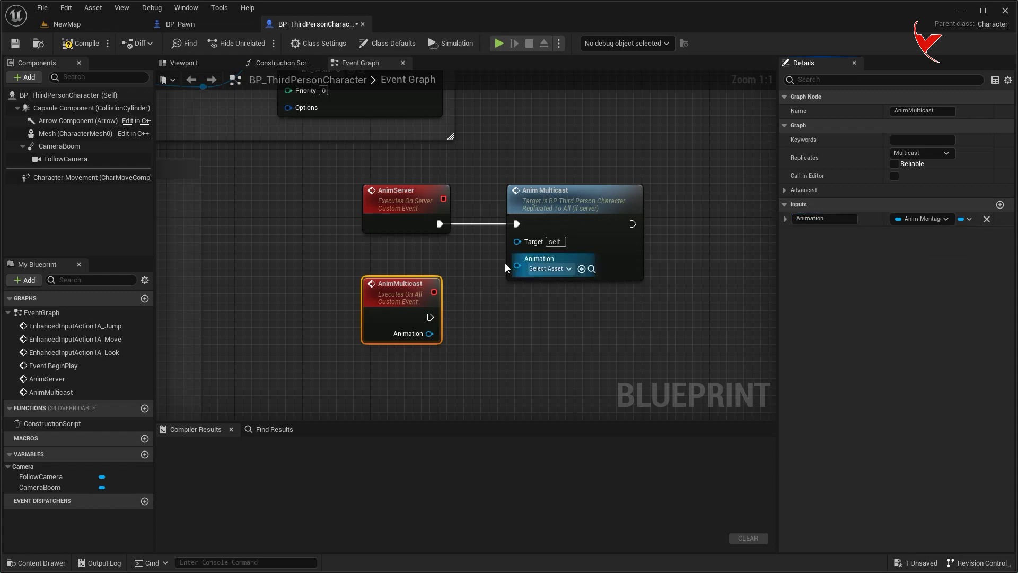
{"action": "left_click", "coordinate": [405, 202]}
{"action": "type", "text": "Animation"}
{"action": "key", "text": "Return"}
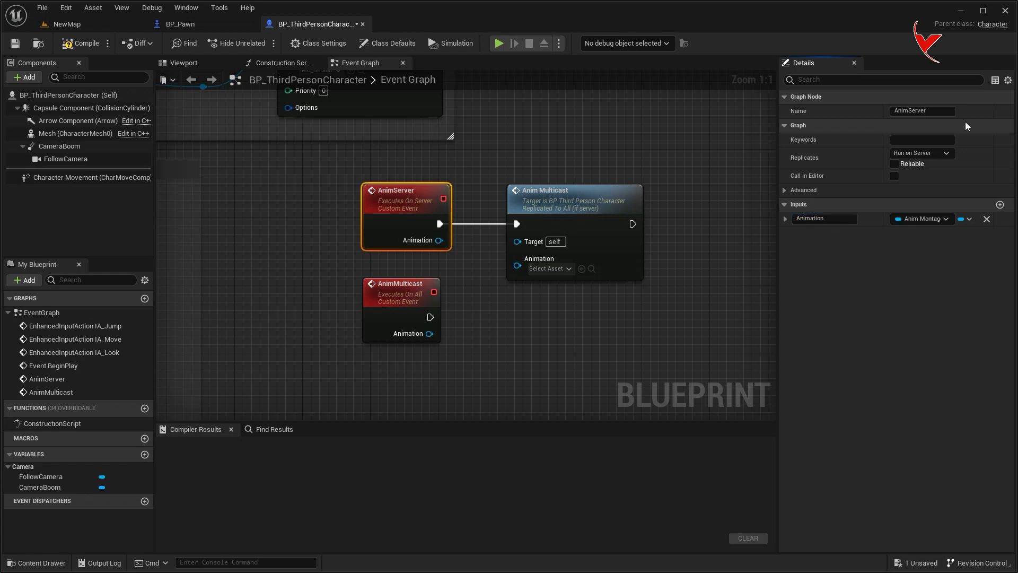
{"action": "left_click_drag", "start_coordinate": [519, 269], "coordinate": [516, 275]}
- Have AnimMulticast play Animation on the character Mesh via Play Montage, and title a comment 'Montage Play'
{"action": "right_click_drag", "start_coordinate": [517, 275], "coordinate": [504, 211]}
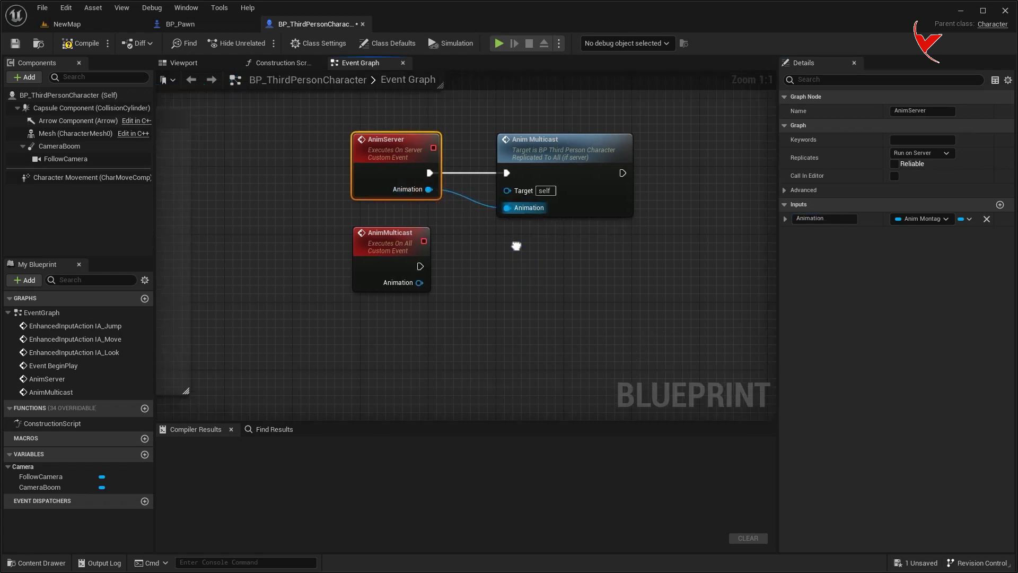
{"action": "left_click_drag", "start_coordinate": [398, 234], "coordinate": [398, 279]}
{"action": "left_click_drag", "start_coordinate": [417, 320], "coordinate": [483, 329]}
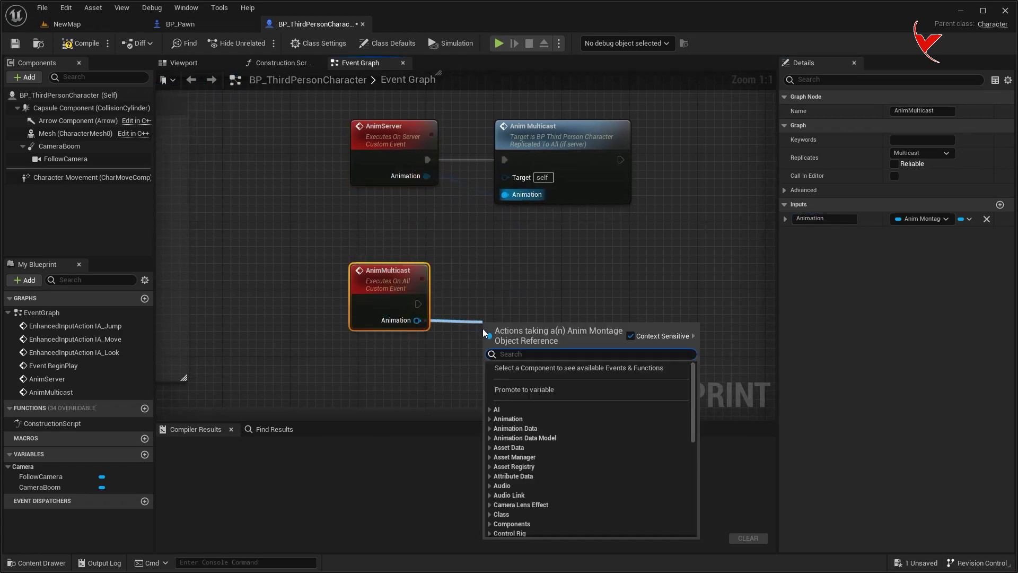
{"action": "type", "text": "play"}
{"action": "left_click", "coordinate": [543, 387]}
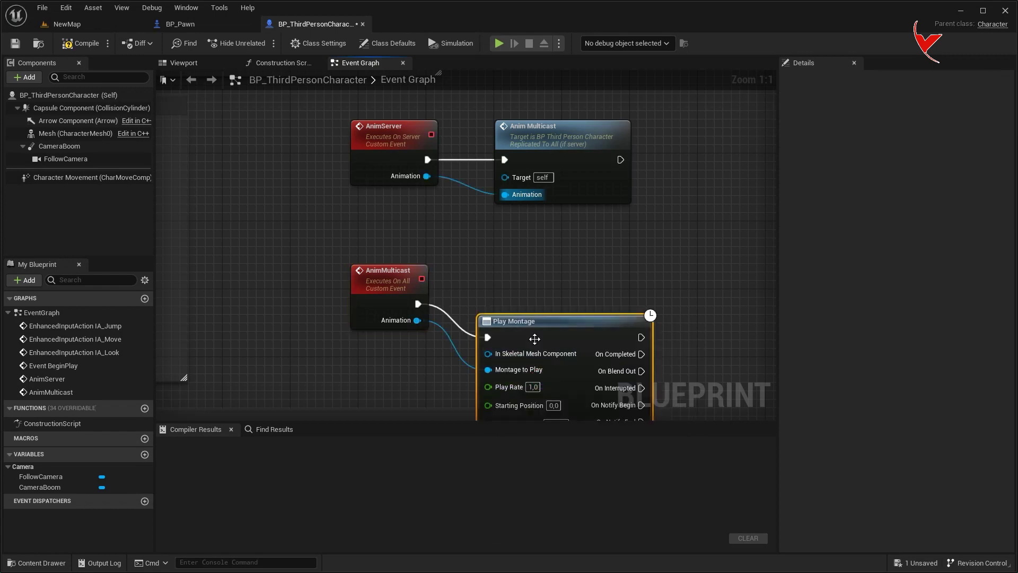
{"action": "mouse_move", "coordinate": [169, 182]}
{"action": "left_mouse_down"}
{"action": "mouse_move", "coordinate": [374, 358]}
{"action": "mouse_move", "coordinate": [496, 319]}
{"action": "left_mouse_up"}
{"action": "scroll", "coordinate": [494, 321], "scroll_direction": "down", "scroll_amount": 3}
{"action": "scroll", "coordinate": [494, 321], "scroll_direction": "down", "scroll_amount": 4}
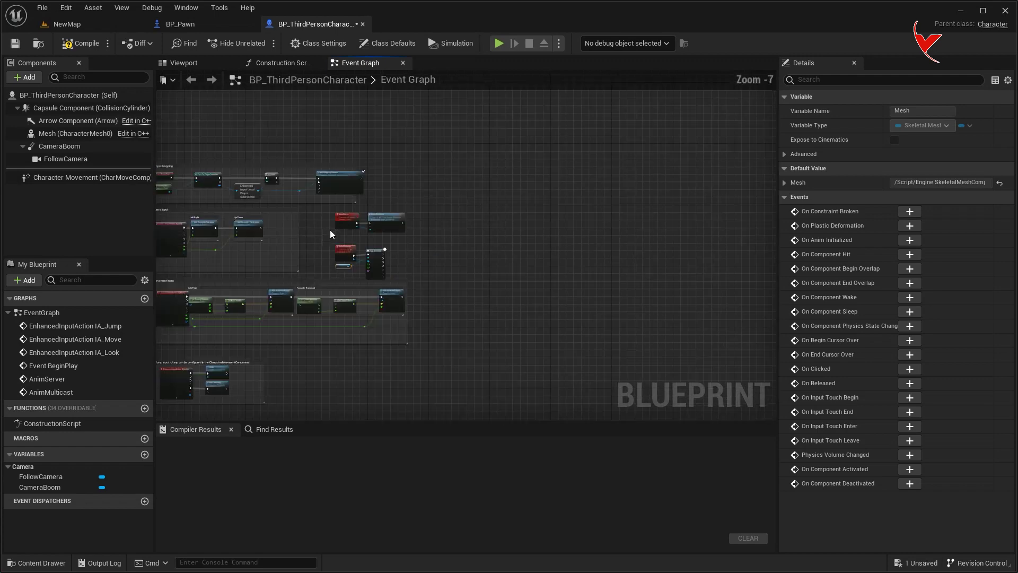
{"action": "mouse_move", "coordinate": [311, 208]}
{"action": "left_mouse_down"}
{"action": "mouse_move", "coordinate": [404, 271]}
{"action": "mouse_move", "coordinate": [549, 216]}
{"action": "left_mouse_up"}
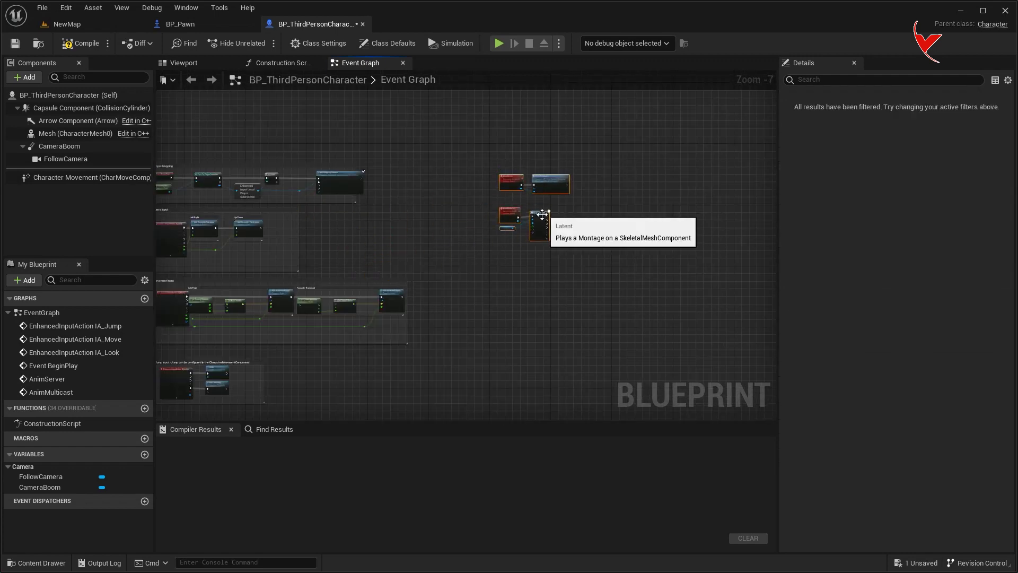
{"action": "scroll", "coordinate": [592, 162], "scroll_direction": "up", "scroll_amount": 2}
{"action": "type", "text": "cMontage"}
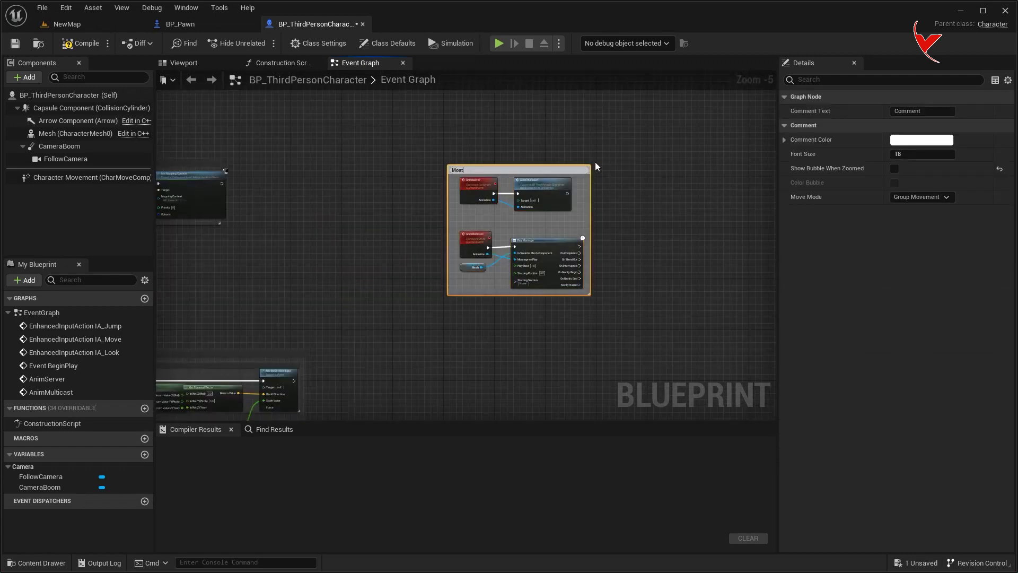
{"action": "type", "text": " Play"}
- Finish the 'Montage Play' comment and add a G key event that calls Anim Server
{"action": "key", "text": "Return"}
{"action": "left_click", "coordinate": [1000, 169]}
{"action": "scroll", "coordinate": [520, 227], "scroll_direction": "up", "scroll_amount": 3}
{"action": "right_click", "coordinate": [434, 215]}
{"action": "type", "text": "keyboard g"}
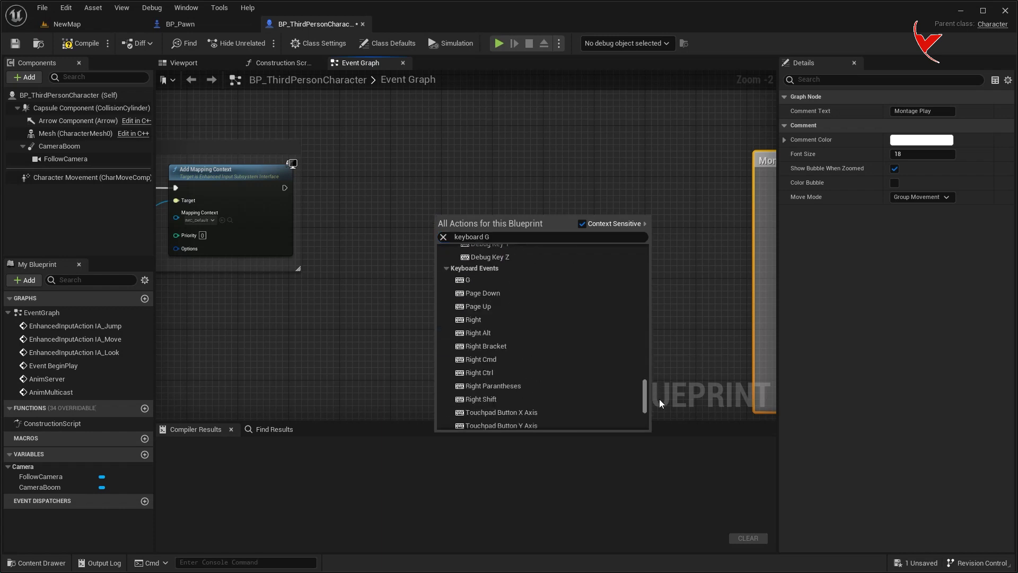
{"action": "left_click", "coordinate": [540, 285]}
{"action": "right_click_drag", "start_coordinate": [539, 295], "coordinate": [366, 270]}
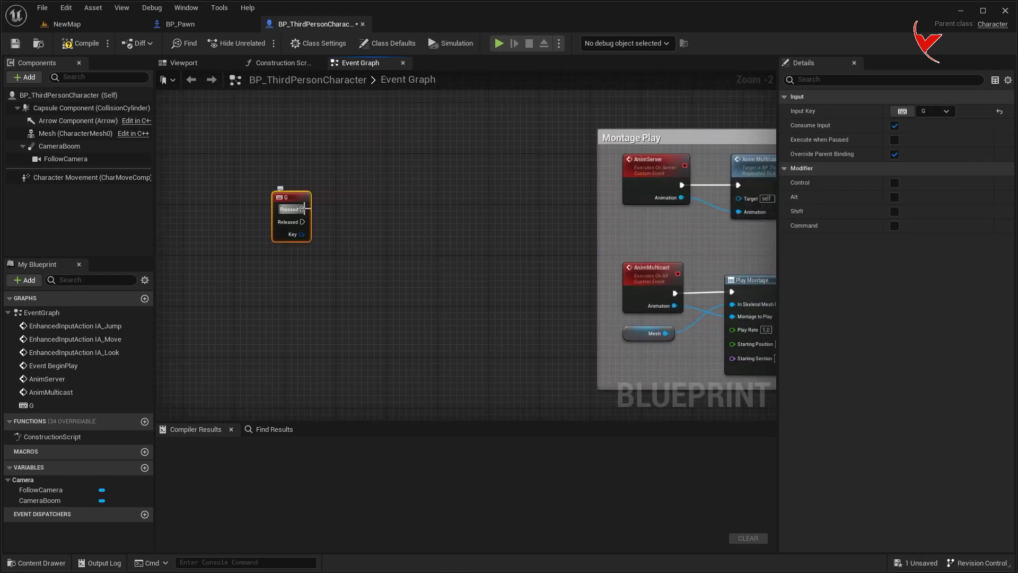
{"action": "left_click_drag", "start_coordinate": [306, 208], "coordinate": [365, 206]}
{"action": "type", "text": "anim ser"}
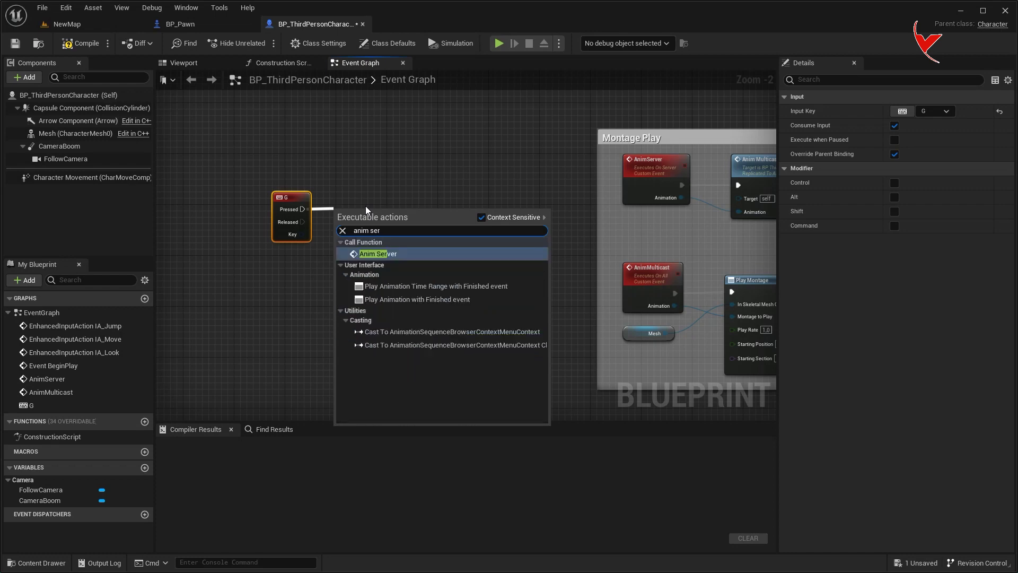
{"action": "left_click", "coordinate": [378, 254]}
- Create VaultJump1_Montage, assign it as Anim Server's Animation, compile, and return to NewMap
{"action": "key", "text": "ctrl+space"}
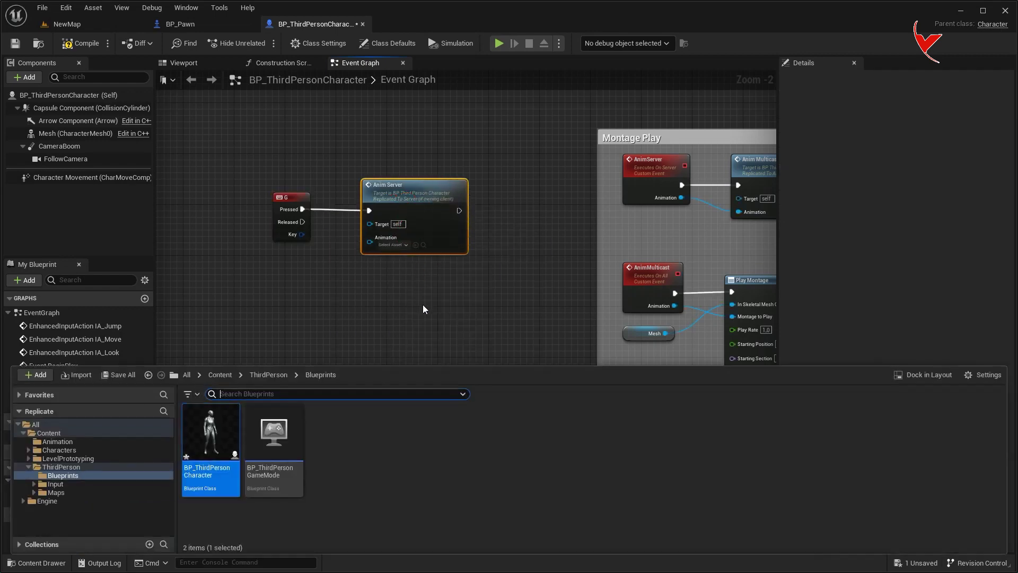
{"action": "left_click", "coordinate": [219, 374]}
{"action": "double_click", "coordinate": [211, 432]}
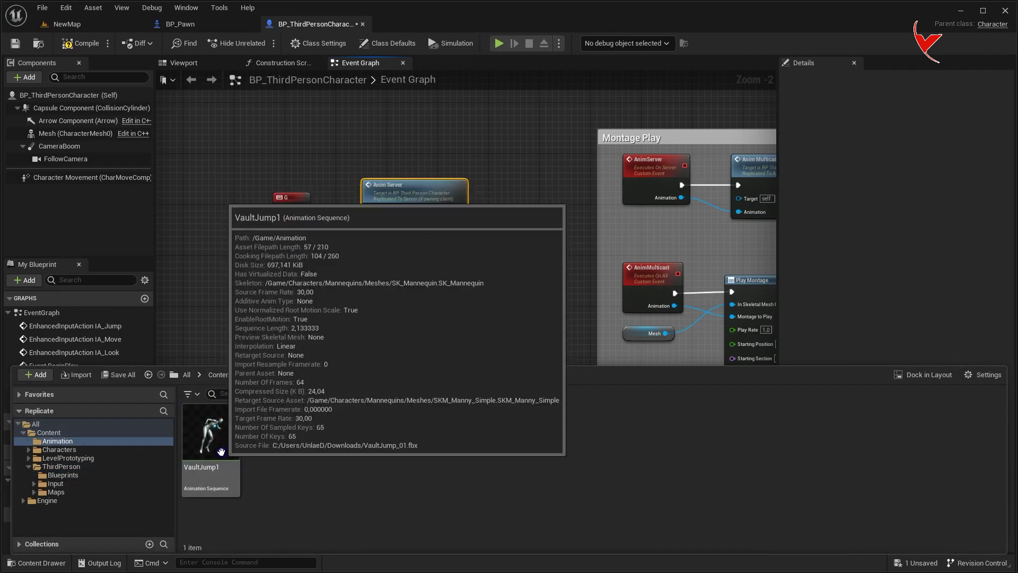
{"action": "right_click", "coordinate": [221, 451]}
{"action": "mouse_move", "coordinate": [255, 146]}
{"action": "left_click", "coordinate": [402, 159]}
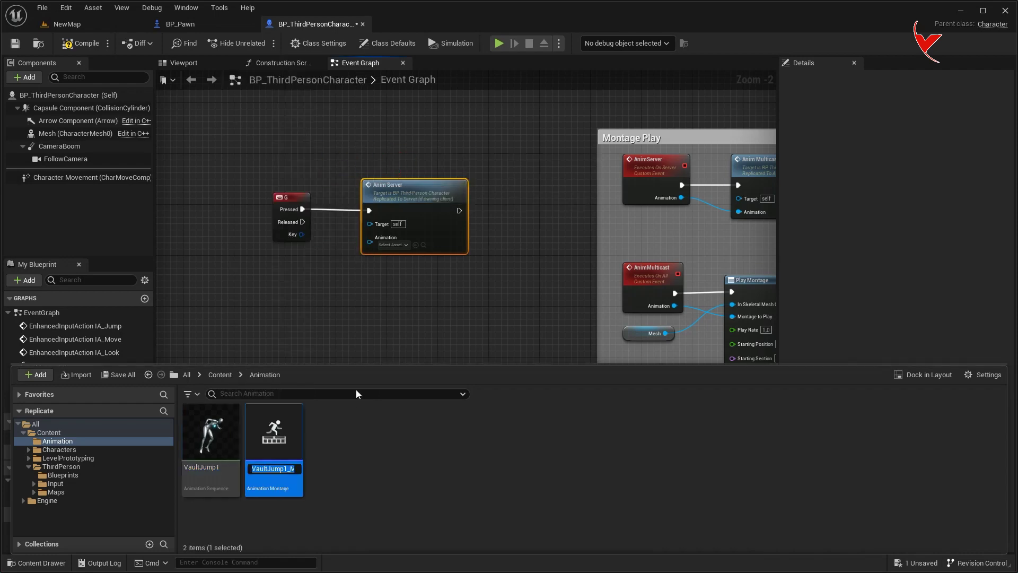
{"action": "left_click", "coordinate": [416, 244]}
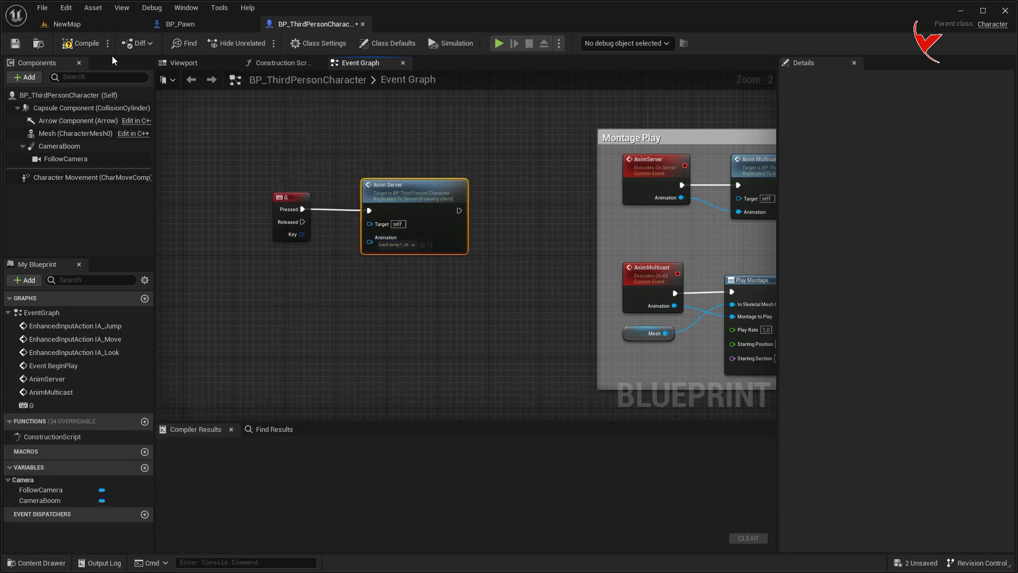
{"action": "left_click", "coordinate": [79, 43]}
{"action": "left_click", "coordinate": [78, 29]}
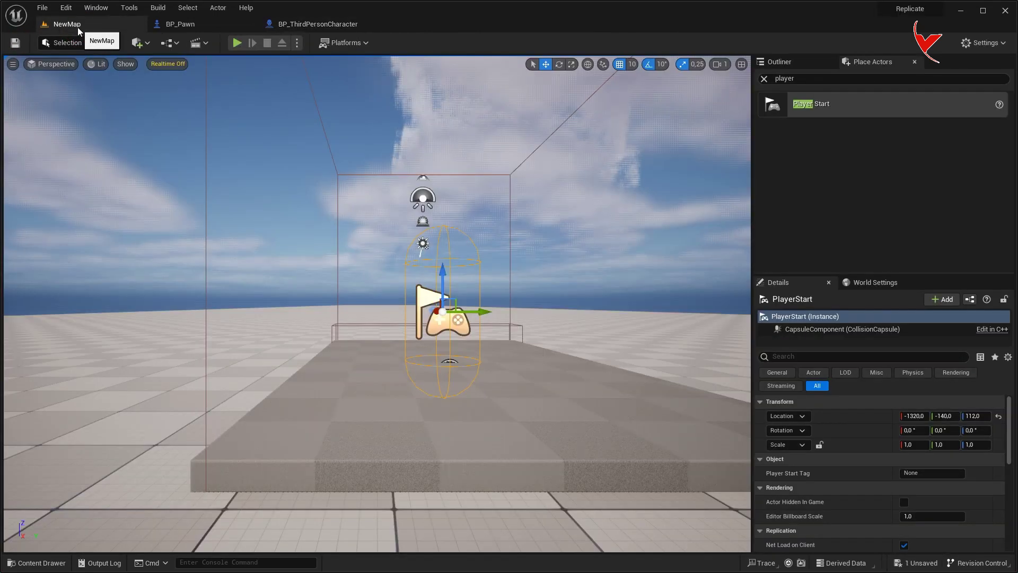
- Run the two-player test, walking both characters and jumping twice with the server one, then return to BP_ThirdPersonCharacter
{"action": "left_click", "coordinate": [236, 43]}
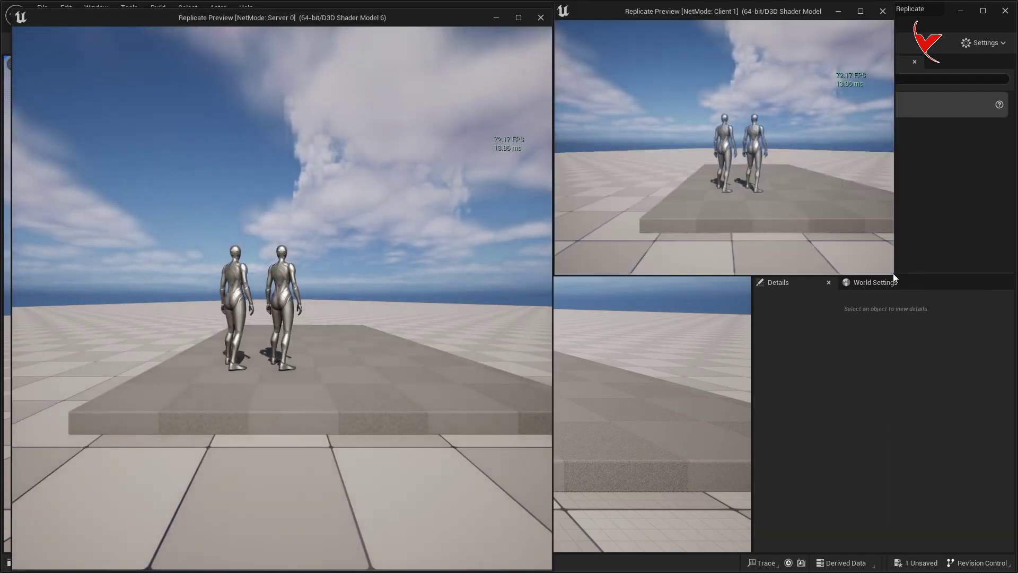
{"action": "left_click_drag", "start_coordinate": [893, 274], "coordinate": [1013, 549]}
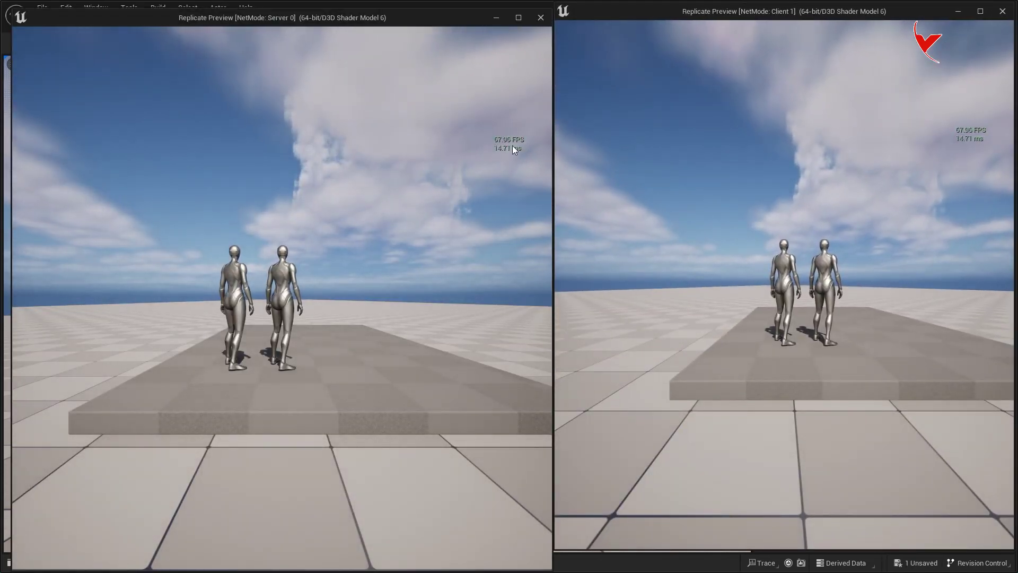
{"action": "key", "text": "w"}
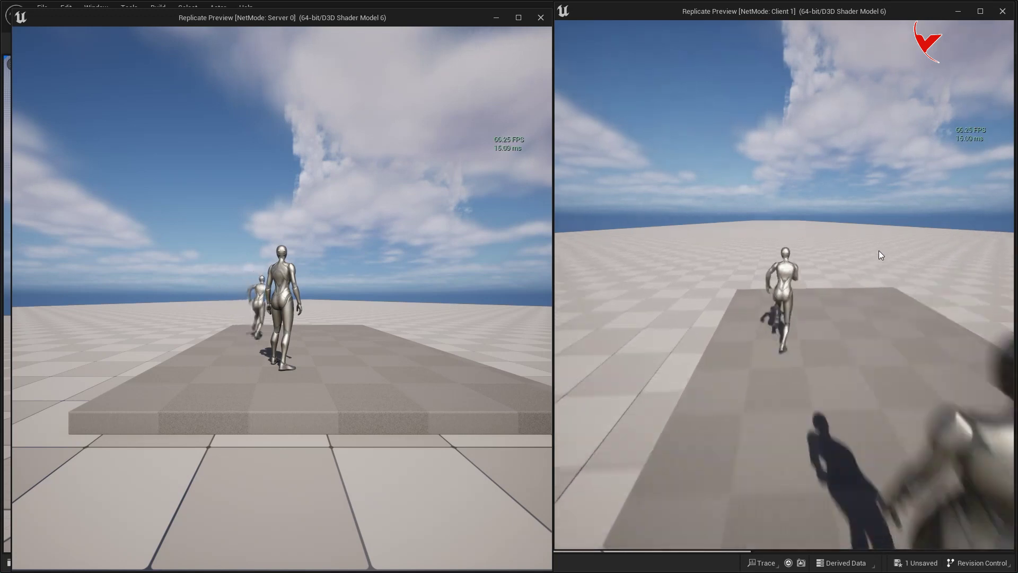
{"action": "mouse_move", "coordinate": [879, 252]}
{"action": "left_mouse_down"}
{"action": "mouse_move", "coordinate": [600, 256]}
{"action": "mouse_move", "coordinate": [616, 272]}
{"action": "left_mouse_up"}
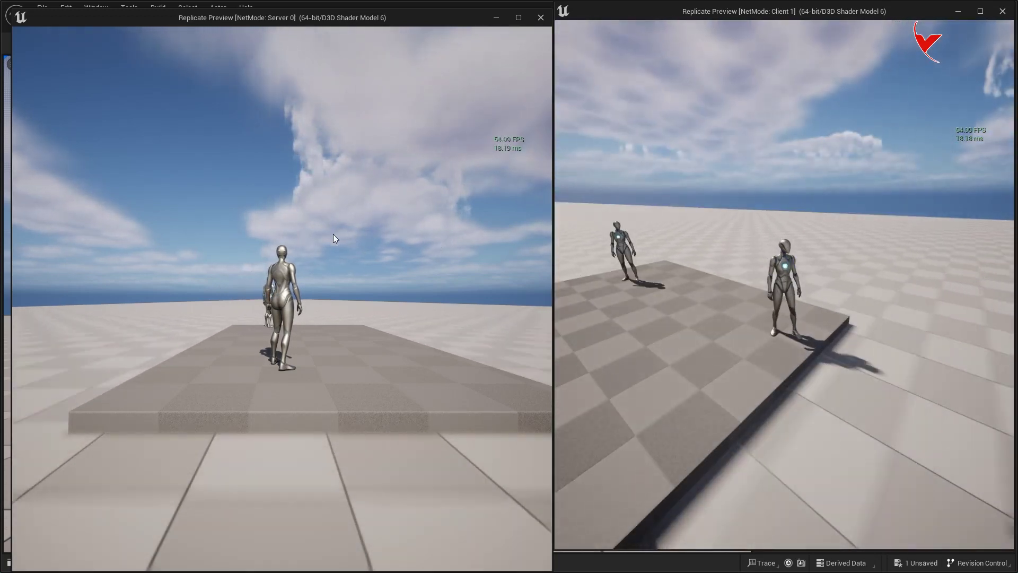
{"action": "mouse_move", "coordinate": [333, 234]}
{"action": "left_mouse_down"}
{"action": "mouse_move", "coordinate": [386, 300]}
{"action": "mouse_move", "coordinate": [357, 304]}
{"action": "left_mouse_up"}
{"action": "key", "text": "space"}
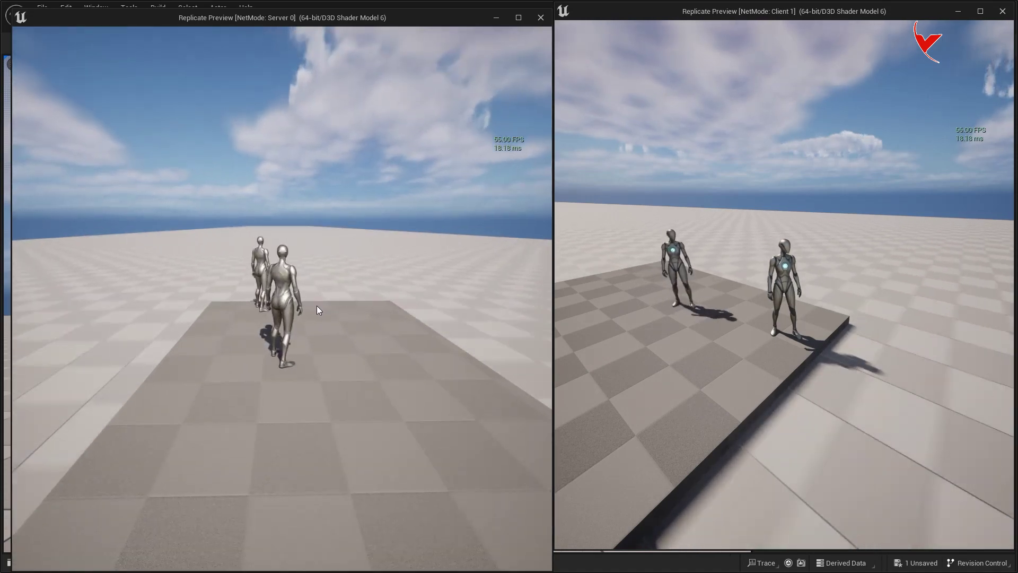
{"action": "key", "text": "space"}
{"action": "key", "text": "w"}
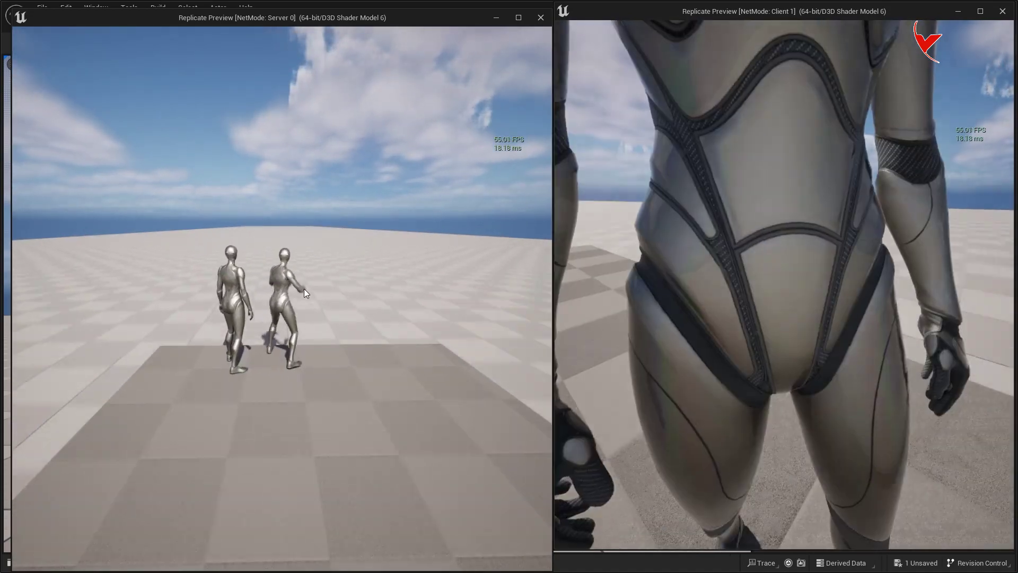
{"action": "key", "text": "Escape"}
{"action": "left_click", "coordinate": [299, 24]}
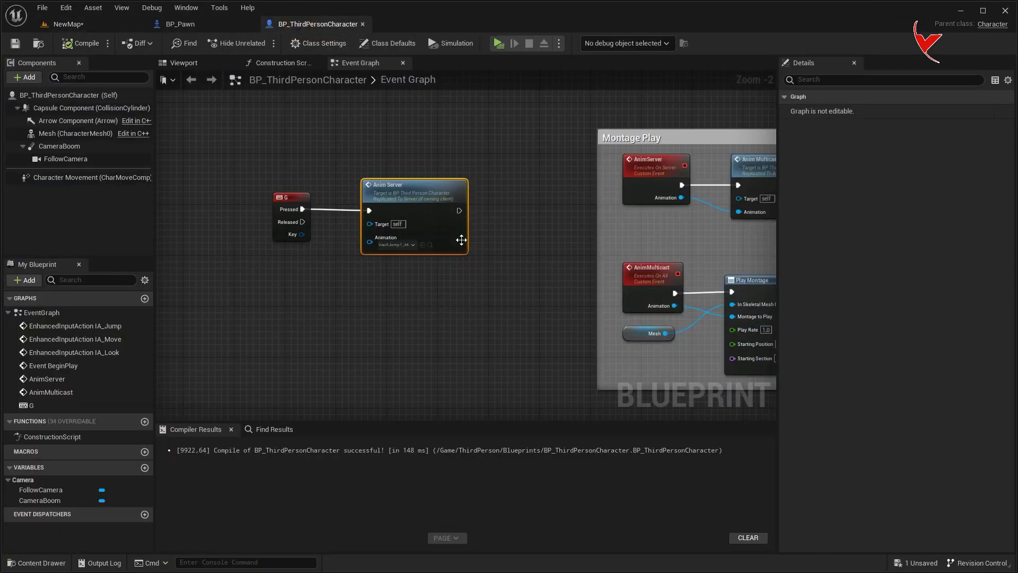
- After Play Montage, add a Set Net Update Frequency node with value 10000.0
{"action": "scroll", "coordinate": [334, 223], "scroll_direction": "down", "scroll_amount": 4}
{"action": "scroll", "coordinate": [434, 236], "scroll_direction": "up", "scroll_amount": 5}
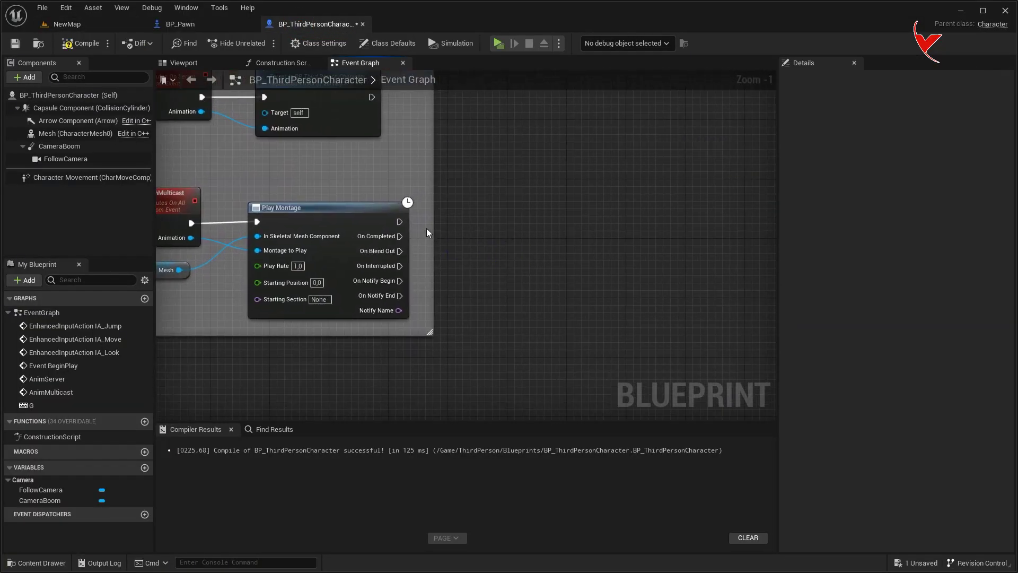
{"action": "left_click_drag", "start_coordinate": [485, 224], "coordinate": [486, 224]}
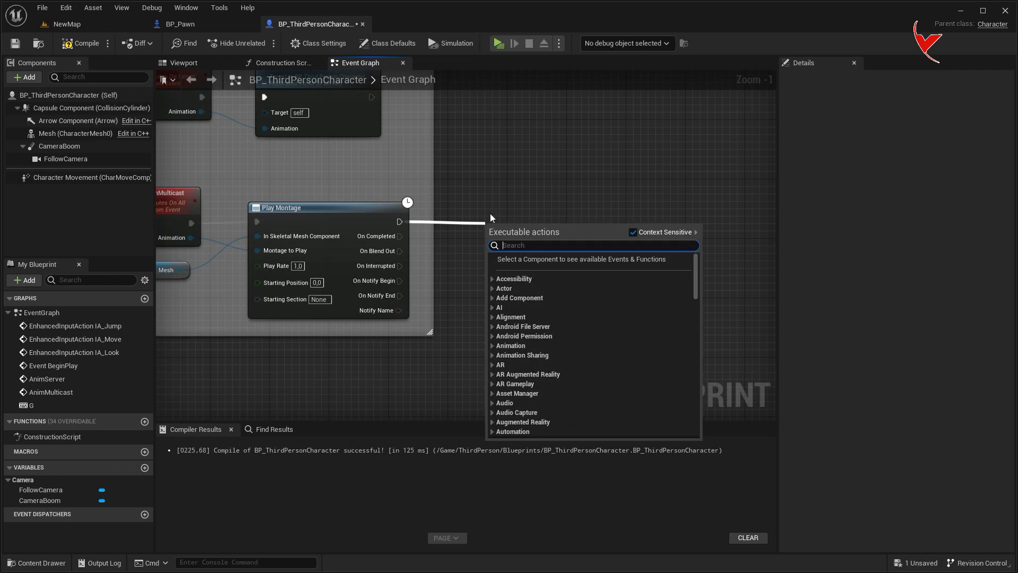
{"action": "type", "text": "net update"}
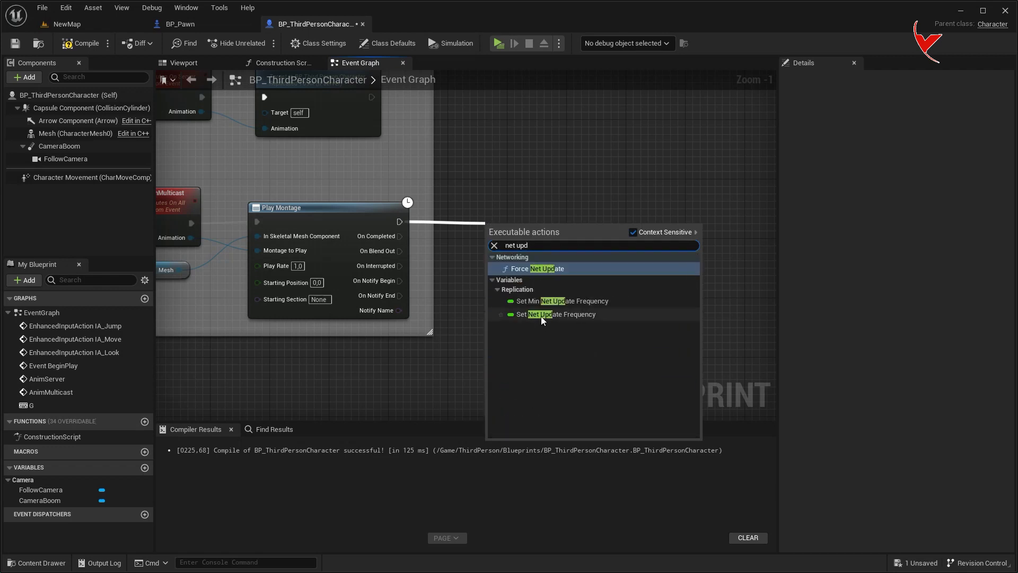
{"action": "left_click", "coordinate": [542, 320]}
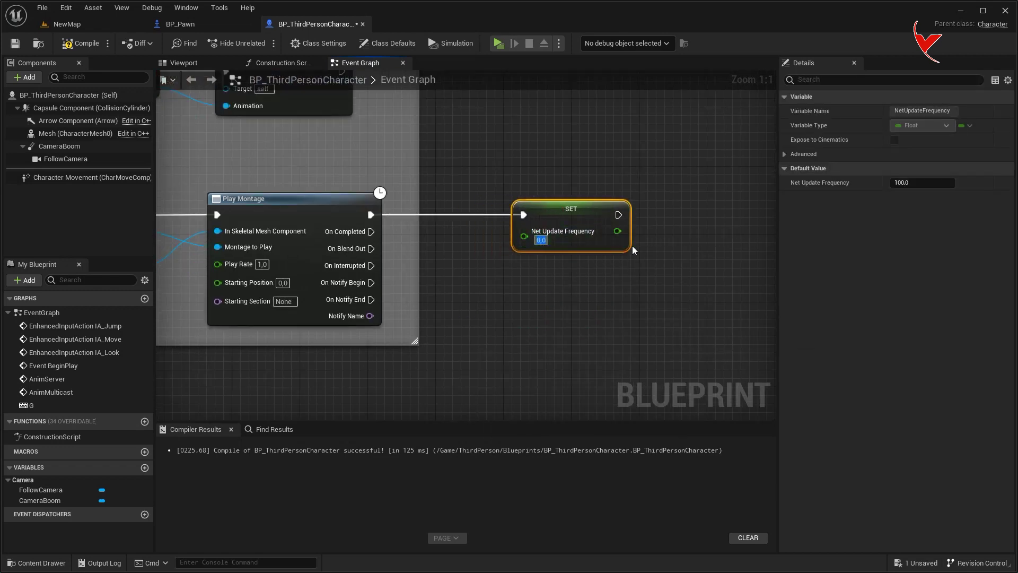
{"action": "type", "text": "10000.0"}
{"action": "key", "text": "Return"}
- From On Completed, add a 6.0 Retriggerable Delay feeding a duplicated setter that restores 100
{"action": "scroll", "coordinate": [481, 324], "scroll_direction": "down", "scroll_amount": 3}
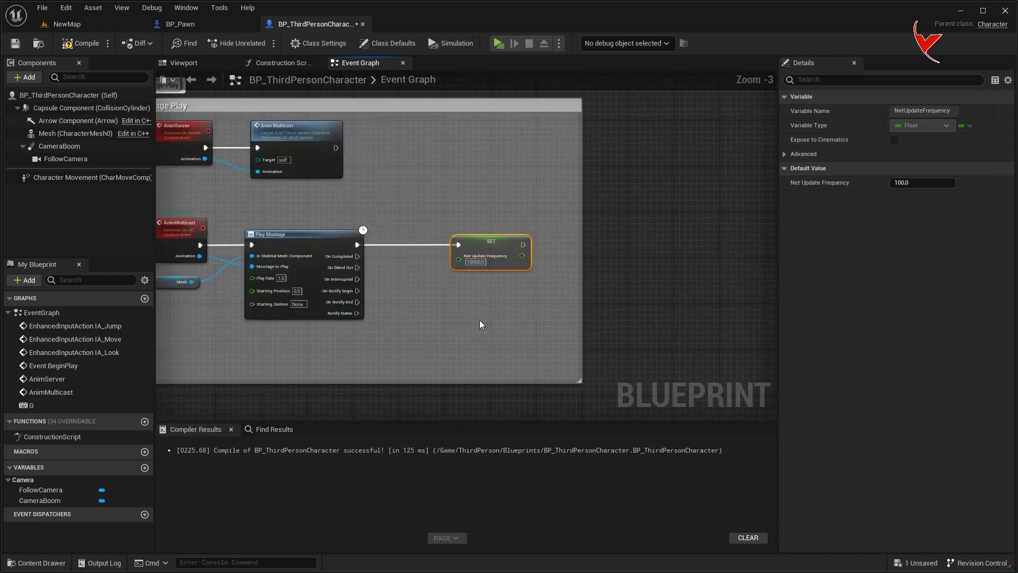
{"action": "scroll", "coordinate": [460, 310], "scroll_direction": "up", "scroll_amount": 3}
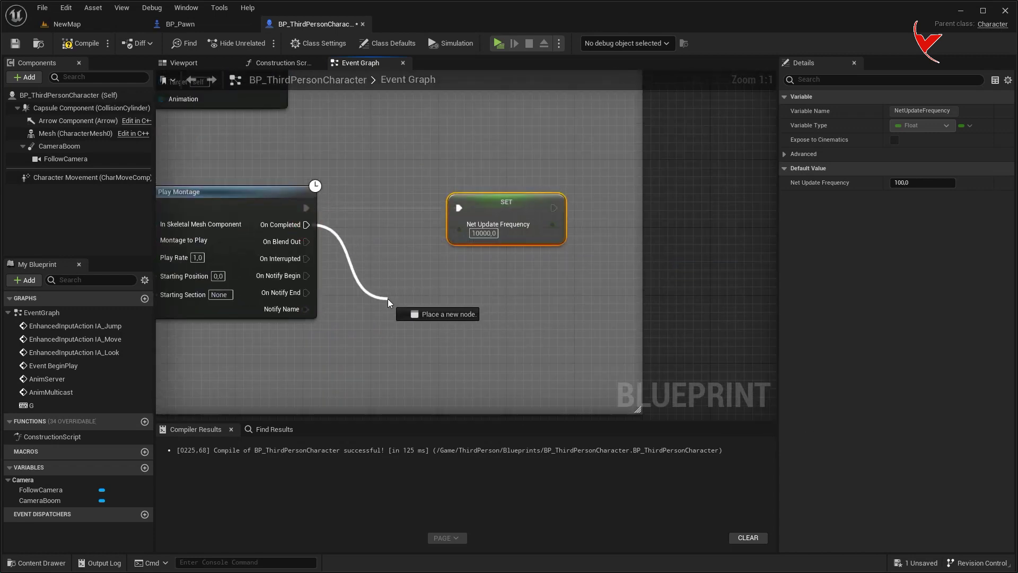
{"action": "left_click_drag", "start_coordinate": [431, 307], "coordinate": [387, 298]}
{"action": "type", "text": "delay"}
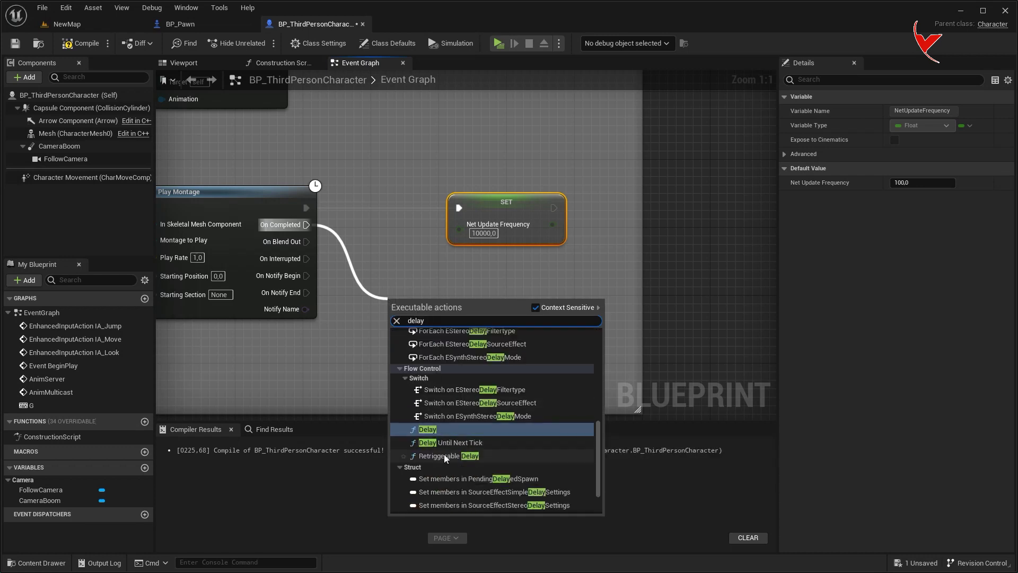
{"action": "left_click", "coordinate": [449, 455]}
{"action": "left_click", "coordinate": [404, 337]}
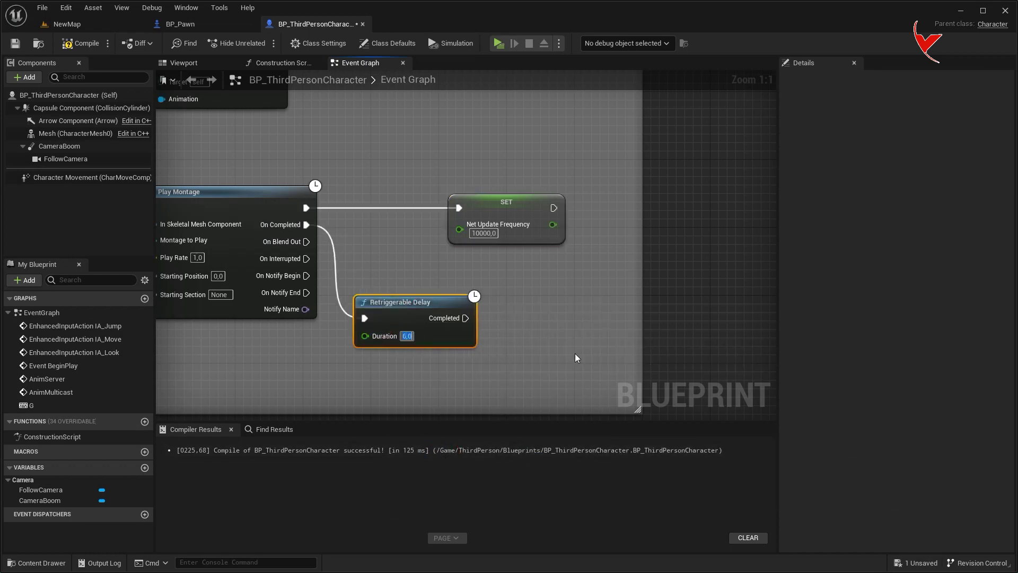
{"action": "left_click", "coordinate": [519, 229]}
{"action": "key", "text": "ctrl+c"}
{"action": "key", "text": "ctrl+v"}
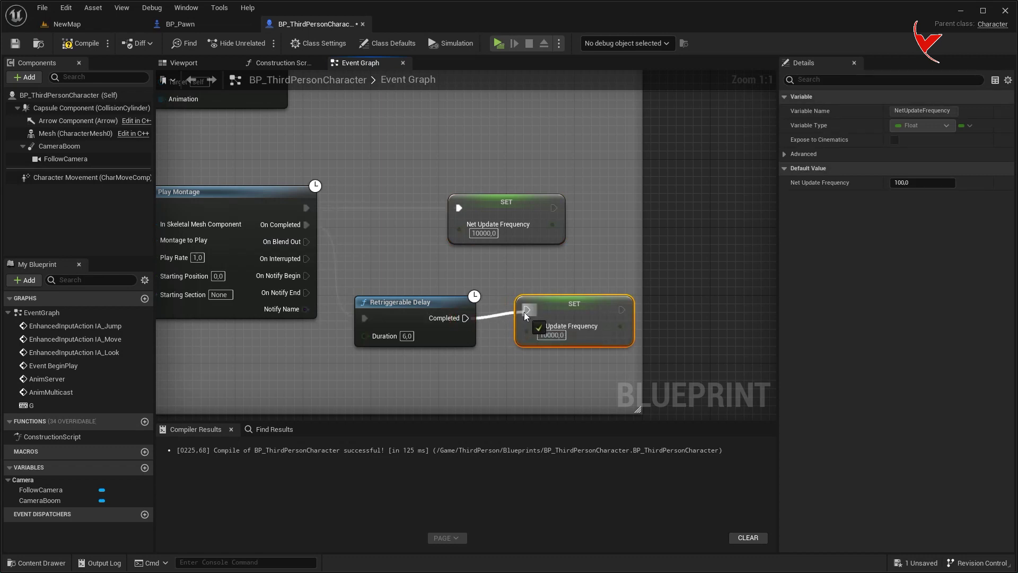
{"action": "left_click_drag", "start_coordinate": [524, 312], "coordinate": [525, 312]}
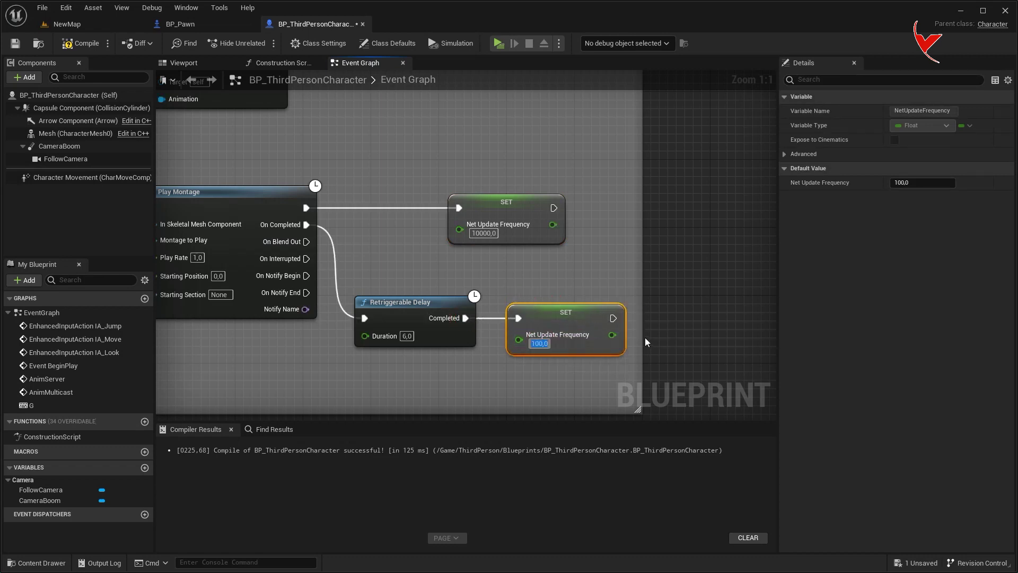
{"action": "left_click_drag", "start_coordinate": [641, 307], "coordinate": [702, 313]}
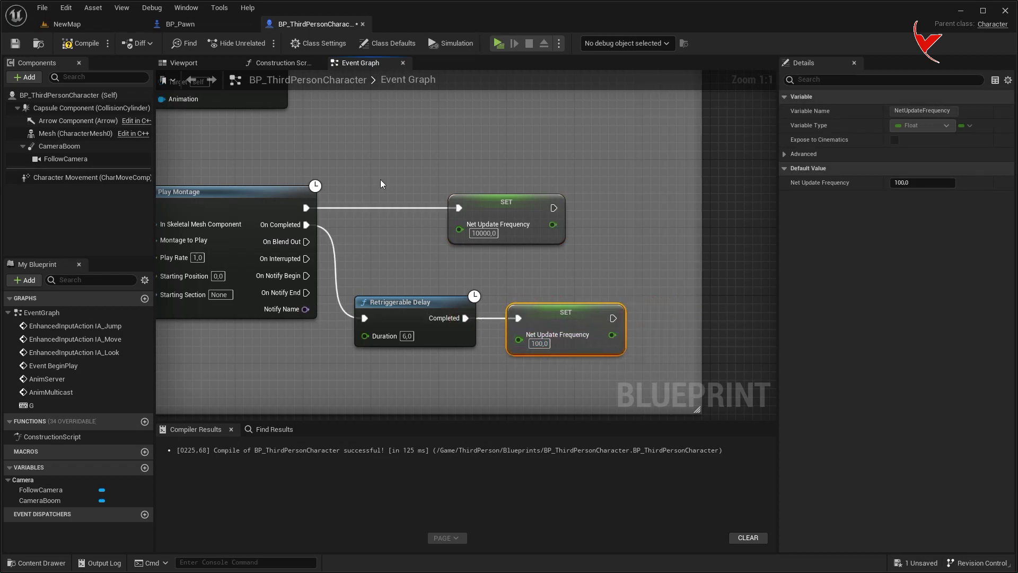
- Test NewMap with two players: jump the server character, run the client back and forth
{"action": "left_click", "coordinate": [78, 23]}
{"action": "left_click", "coordinate": [241, 43]}
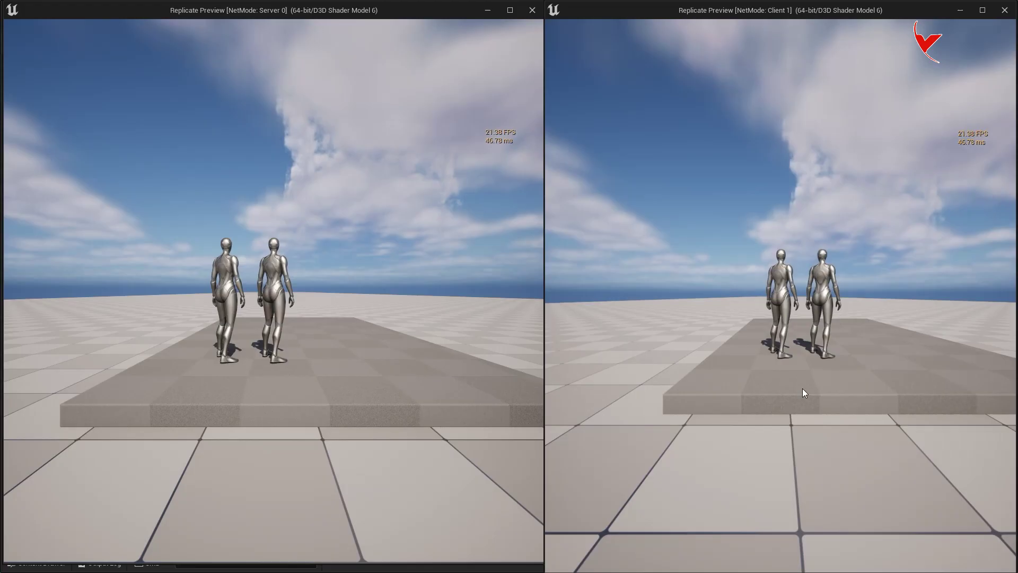
{"action": "mouse_move", "coordinate": [815, 440]}
{"action": "left_mouse_down"}
{"action": "mouse_move", "coordinate": [749, 350]}
{"action": "mouse_move", "coordinate": [546, 349]}
{"action": "mouse_move", "coordinate": [397, 329]}
{"action": "left_mouse_up"}
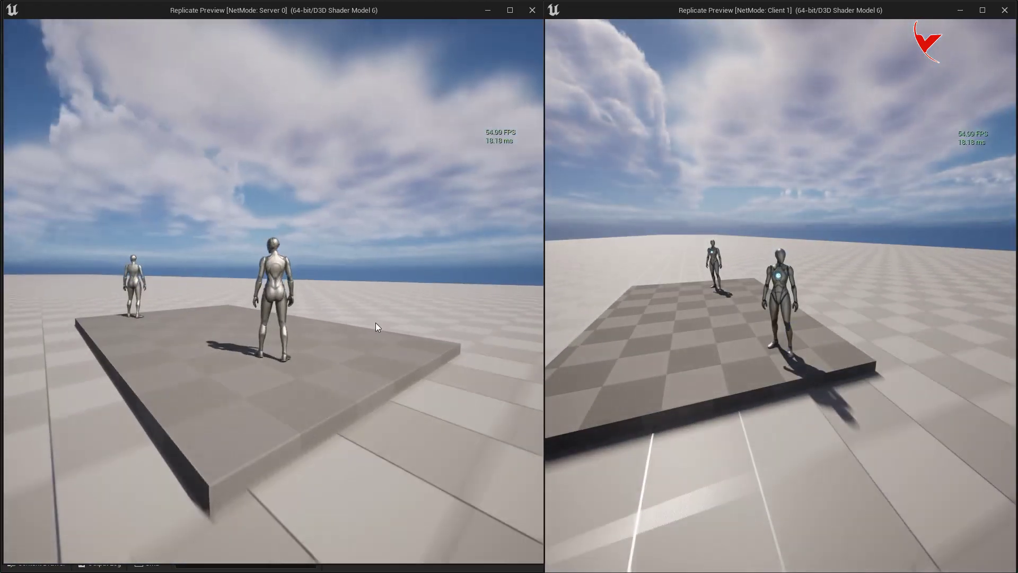
{"action": "key", "text": "space"}
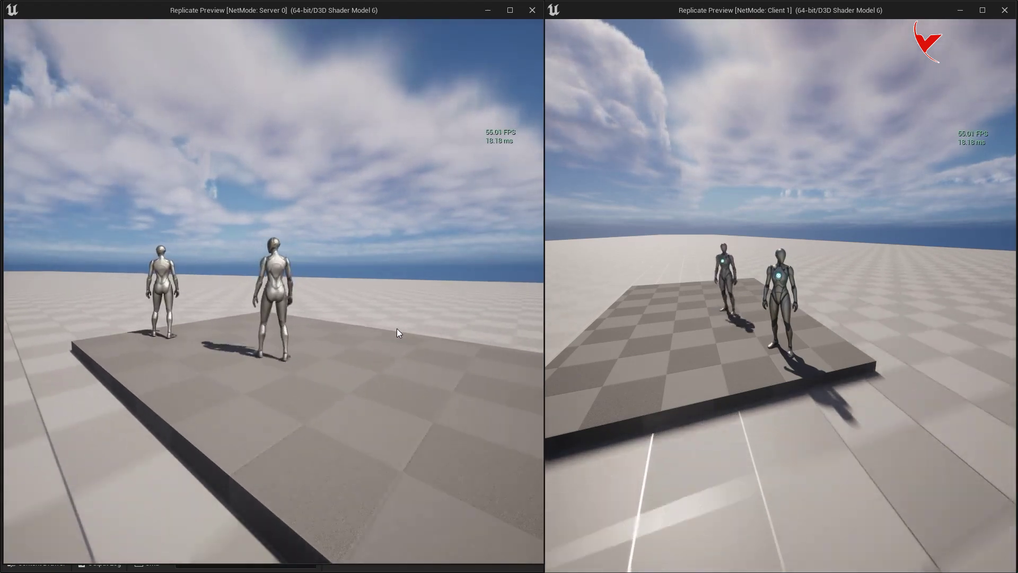
{"action": "left_click_drag", "start_coordinate": [717, 348], "coordinate": [719, 358]}
{"action": "key", "text": "s"}
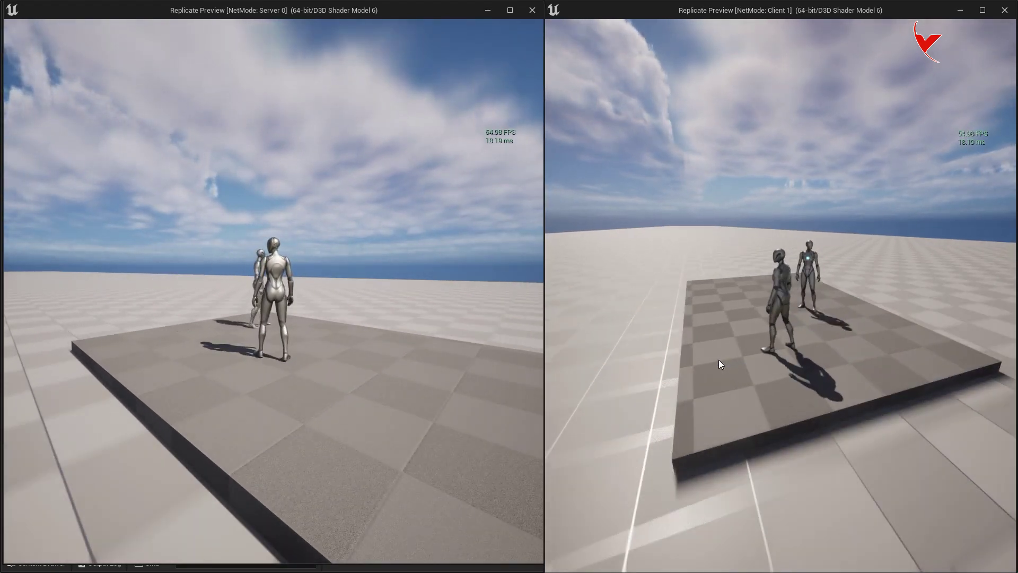
{"action": "key", "text": "w"}
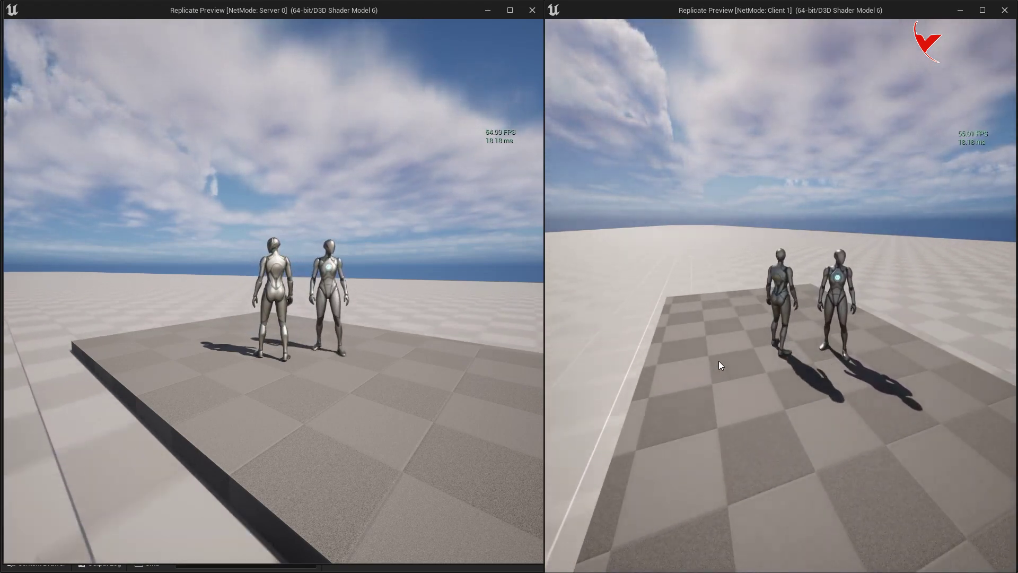
{"action": "key", "text": "Escape"}
{"action": "scroll", "coordinate": [352, 257], "scroll_direction": "down", "scroll_amount": 4}
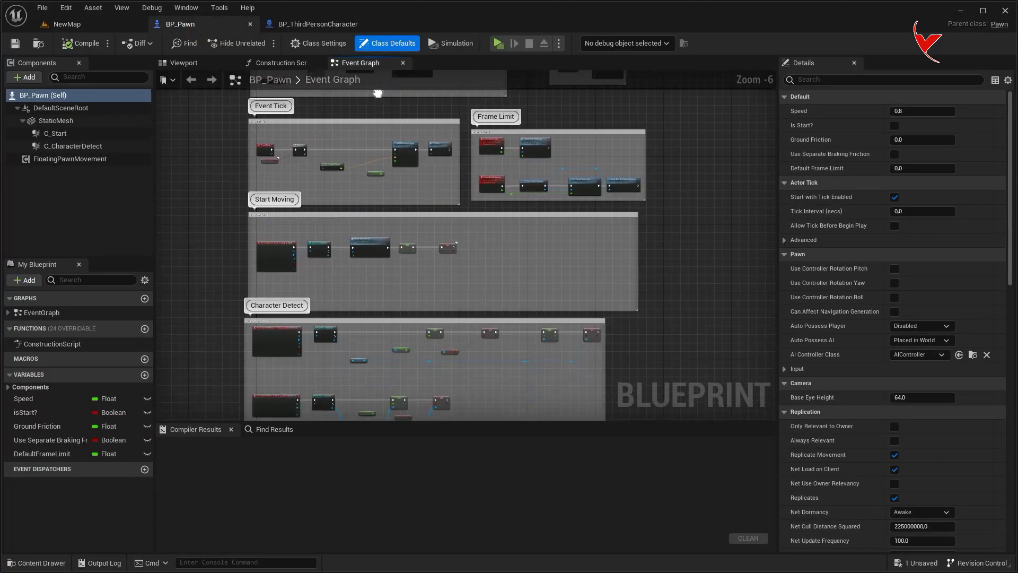
- Give C_CharacterDetect a Custom collision preset with No Collision
{"action": "scroll", "coordinate": [340, 212], "scroll_direction": "up", "scroll_amount": 4}
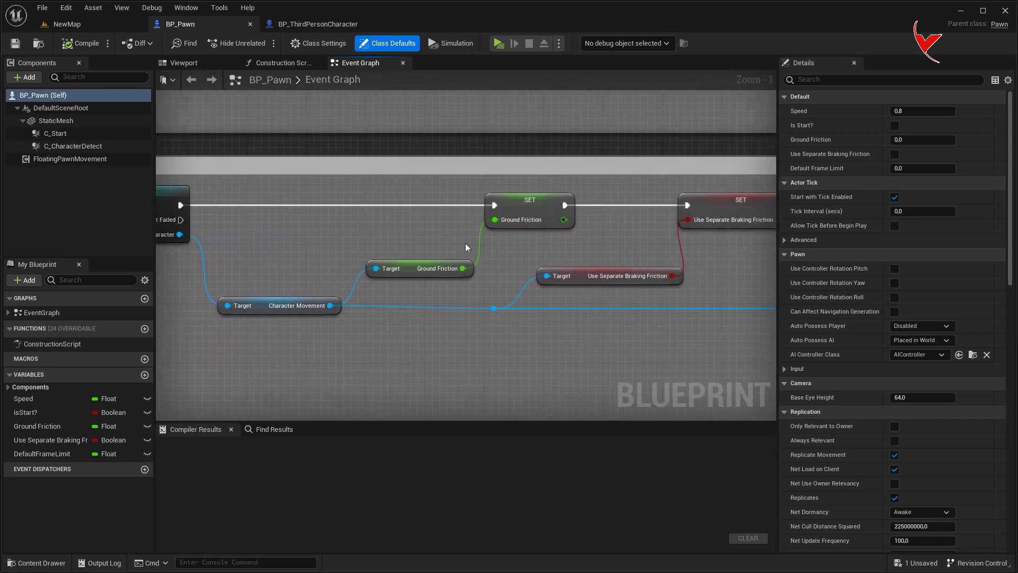
{"action": "scroll", "coordinate": [444, 259], "scroll_direction": "down", "scroll_amount": 1}
{"action": "left_click", "coordinate": [77, 144]}
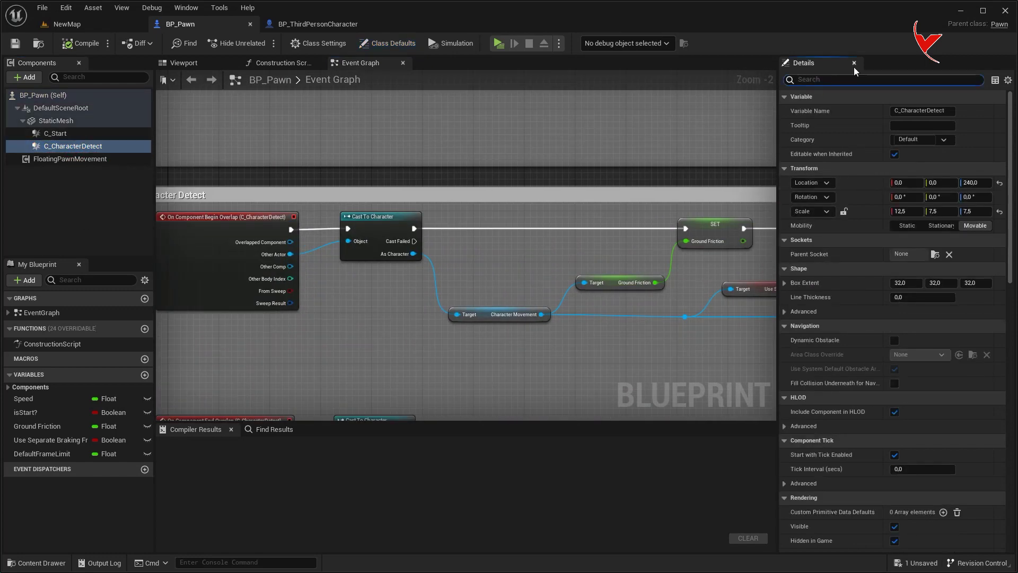
{"action": "type", "text": "col"}
{"action": "left_click", "coordinate": [934, 256]}
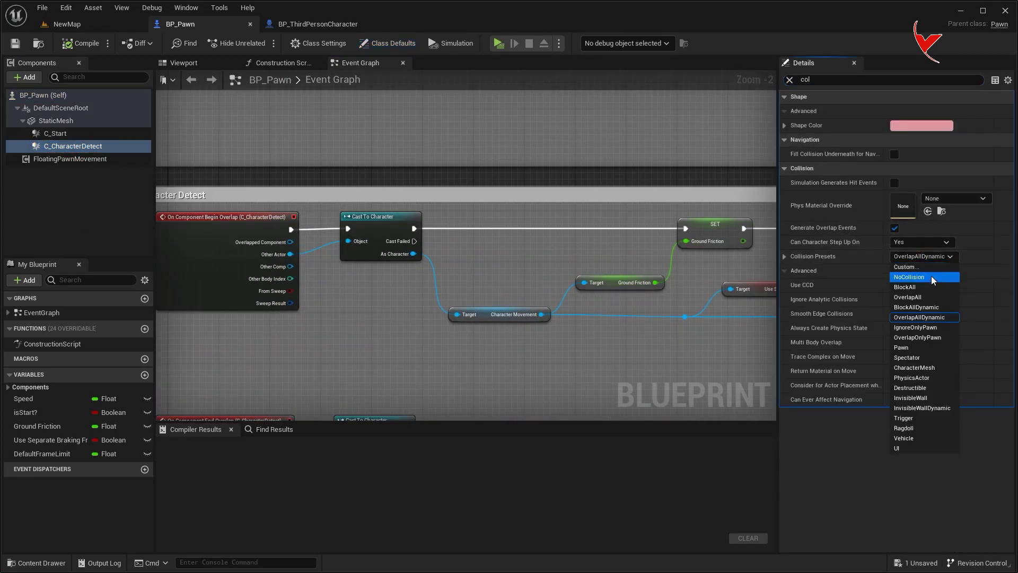
{"action": "left_click", "coordinate": [931, 267]}
{"action": "left_click", "coordinate": [932, 271]}
{"action": "left_click", "coordinate": [932, 281]}
- Add Set Collision Enabled (Query and Physics) on C Character Detect, then compile and save BP_Pawn
{"action": "scroll", "coordinate": [576, 274], "scroll_direction": "down", "scroll_amount": 3}
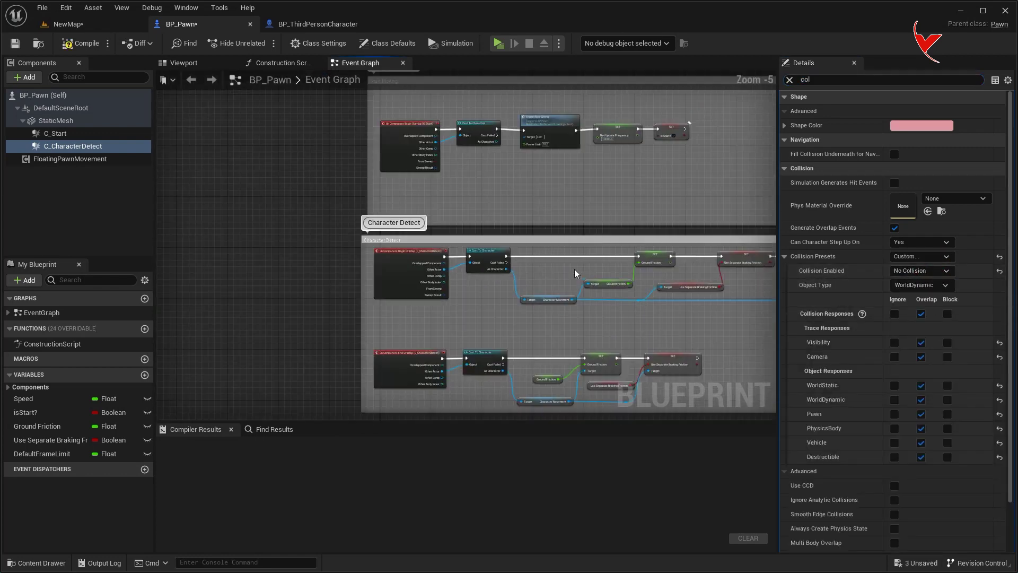
{"action": "scroll", "coordinate": [464, 236], "scroll_direction": "up", "scroll_amount": 4}
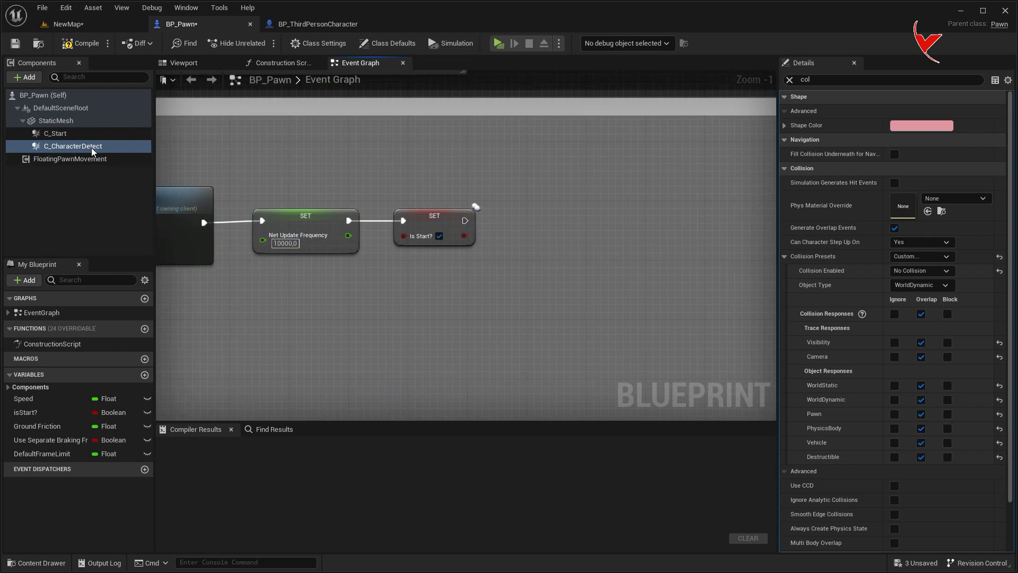
{"action": "left_click_drag", "start_coordinate": [93, 151], "coordinate": [444, 288]}
{"action": "left_click_drag", "start_coordinate": [533, 245], "coordinate": [582, 207]}
{"action": "type", "text": "set collision"}
{"action": "key", "text": "Return"}
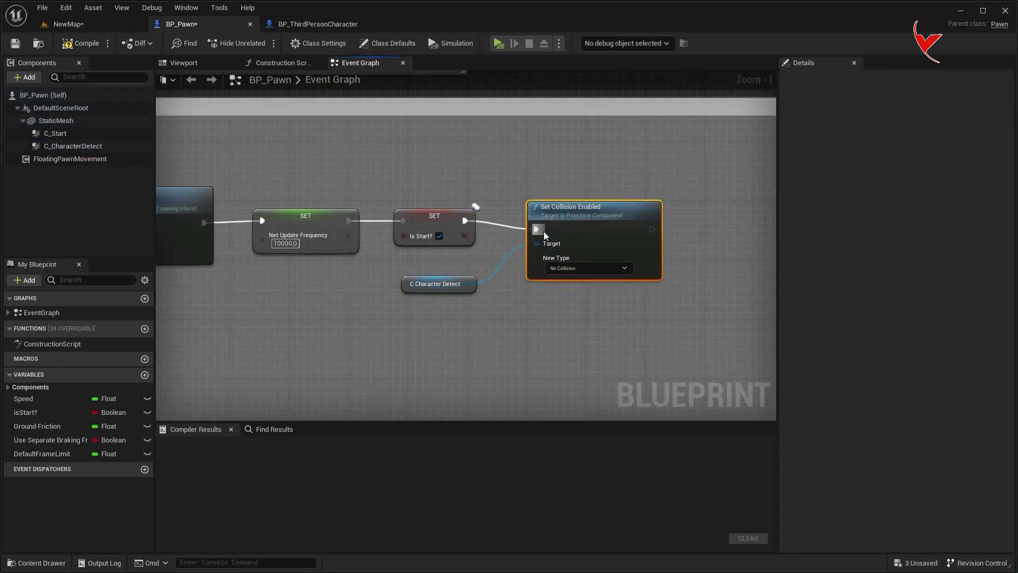
{"action": "left_click", "coordinate": [589, 267]}
{"action": "left_click", "coordinate": [600, 291]}
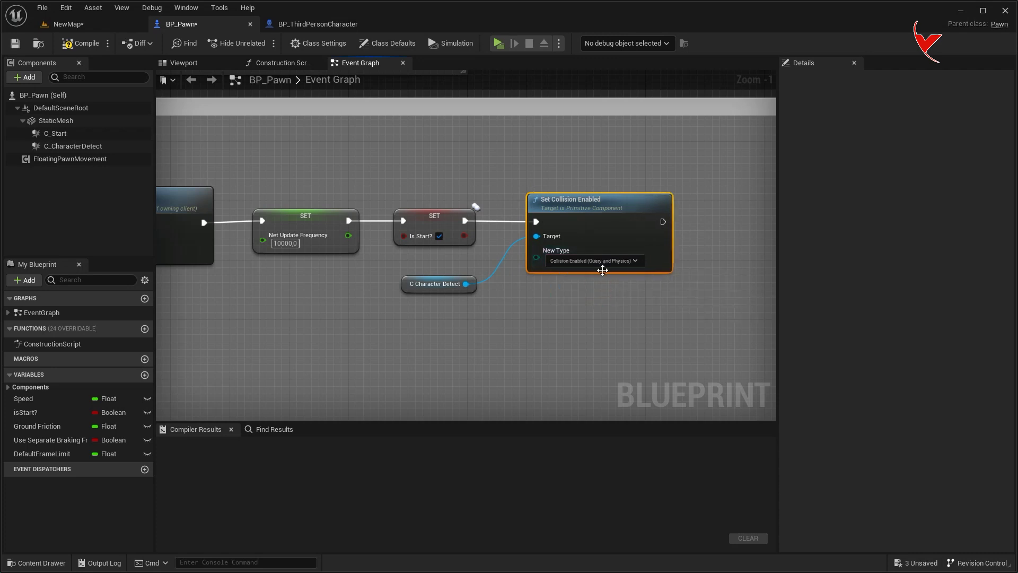
{"action": "key", "text": "F7"}
{"action": "key", "text": "ctrl+shift+s"}
- Duplicate the C_Start trigger box in the viewport to create C_Stop
{"action": "left_click", "coordinate": [201, 62]}
{"action": "left_click_drag", "start_coordinate": [337, 216], "coordinate": [414, 198]}
{"action": "left_click", "coordinate": [502, 208]}
{"action": "right_click", "coordinate": [89, 139]}
{"action": "left_click", "coordinate": [129, 214]}
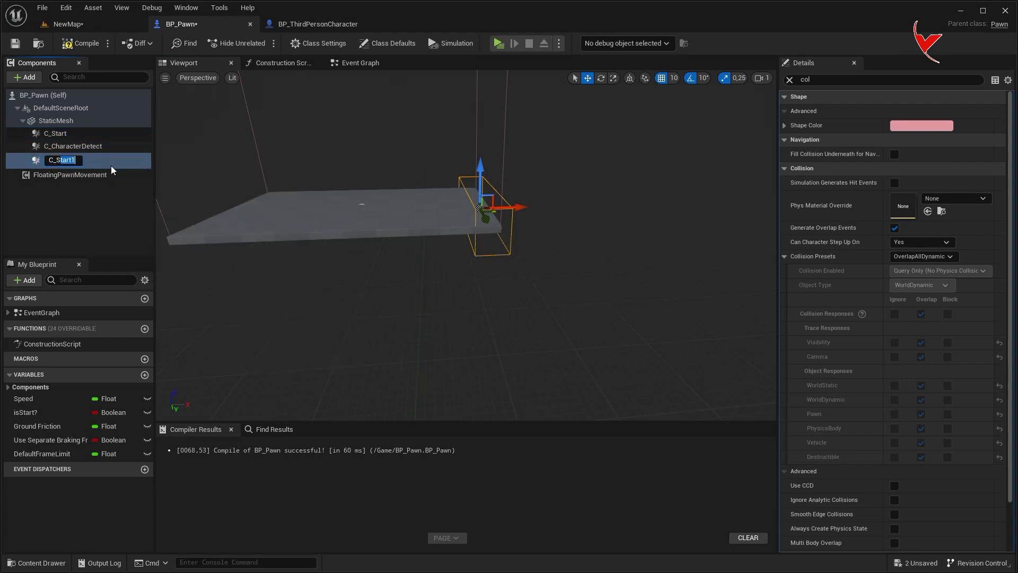
- Add an On Component Begin Overlap event for C_Stop and make room beside it
{"action": "left_click", "coordinate": [790, 80]}
{"action": "scroll", "coordinate": [1014, 308], "scroll_direction": "down", "scroll_amount": 5}
{"action": "scroll", "coordinate": [1014, 308], "scroll_direction": "down", "scroll_amount": 5}
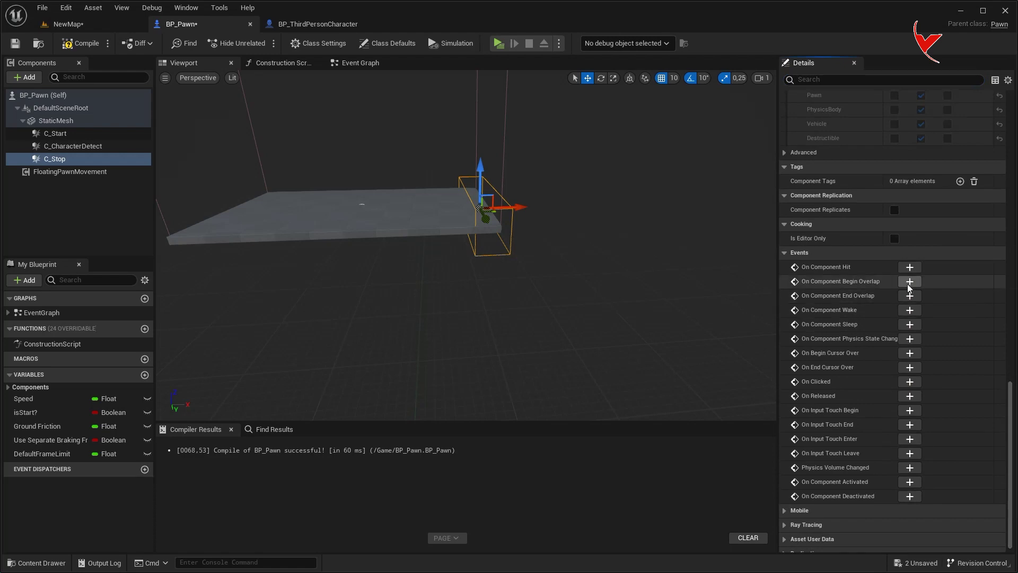
{"action": "left_click", "coordinate": [907, 284]}
{"action": "scroll", "coordinate": [645, 235], "scroll_direction": "down", "scroll_amount": 3}
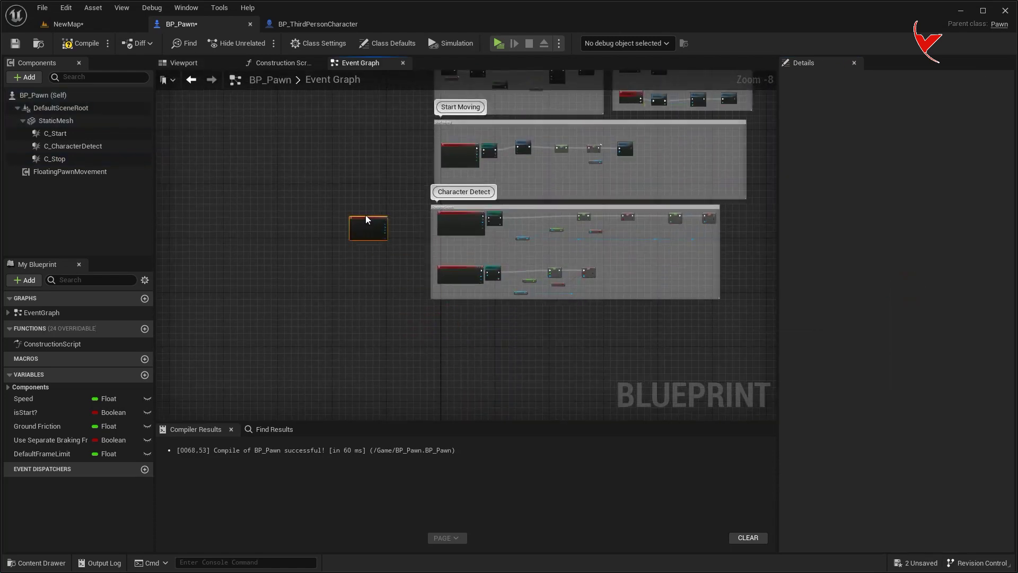
{"action": "scroll", "coordinate": [541, 217], "scroll_direction": "up", "scroll_amount": 3}
{"action": "left_click_drag", "start_coordinate": [540, 251], "coordinate": [545, 387]}
{"action": "scroll", "coordinate": [439, 325], "scroll_direction": "down", "scroll_amount": 1}
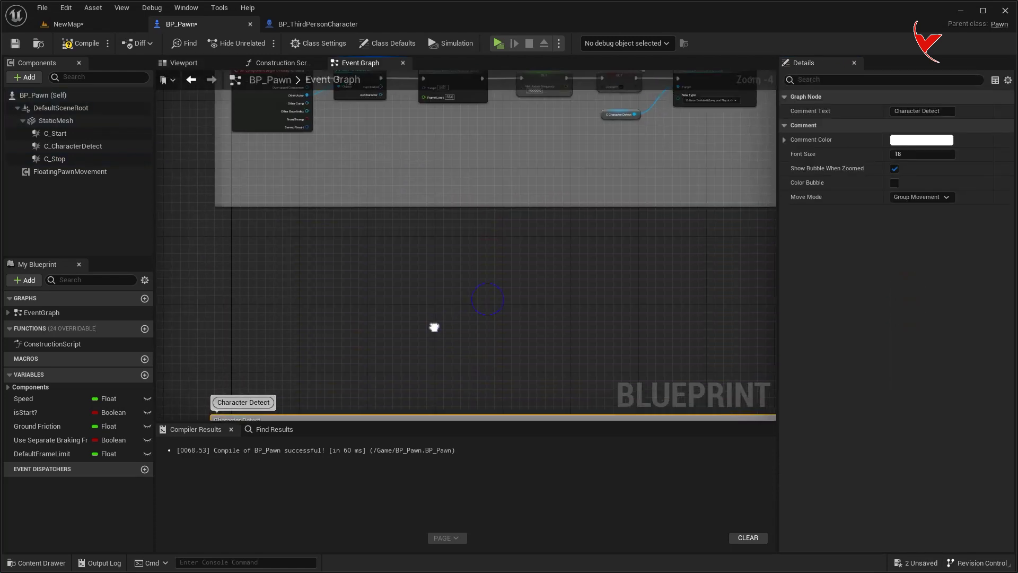
{"action": "left_click_drag", "start_coordinate": [235, 282], "coordinate": [346, 297]}
- Paste a copy of the Start Moving chain after the C_Stop event, with Net Update Frequency 100
{"action": "scroll", "coordinate": [377, 218], "scroll_direction": "up", "scroll_amount": 2}
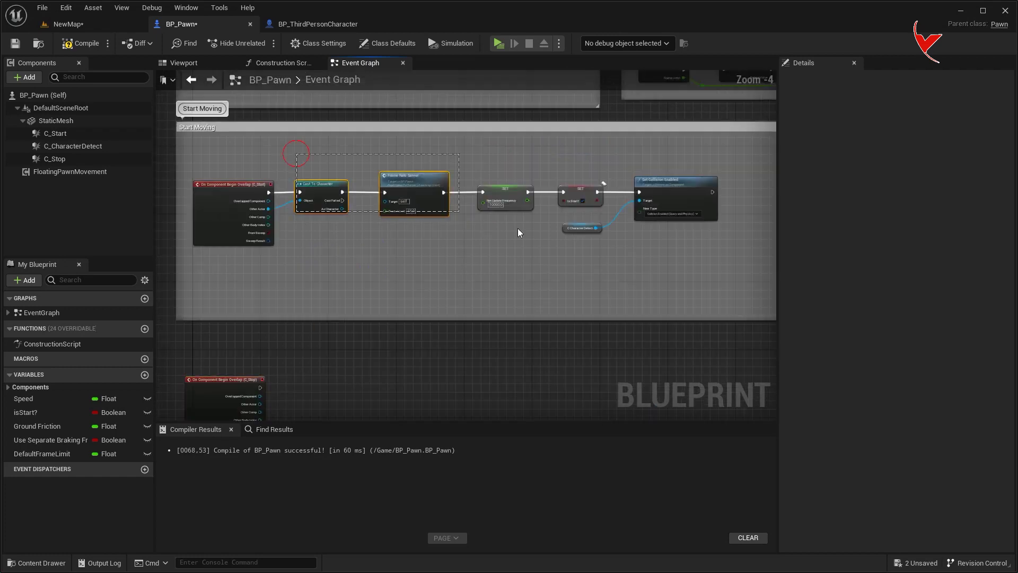
{"action": "right_click_drag", "start_coordinate": [475, 324], "coordinate": [471, 229]}
{"action": "key", "text": "ctrl+c"}
{"action": "key", "text": "ctrl+v"}
{"action": "left_click_drag", "start_coordinate": [392, 297], "coordinate": [422, 283]}
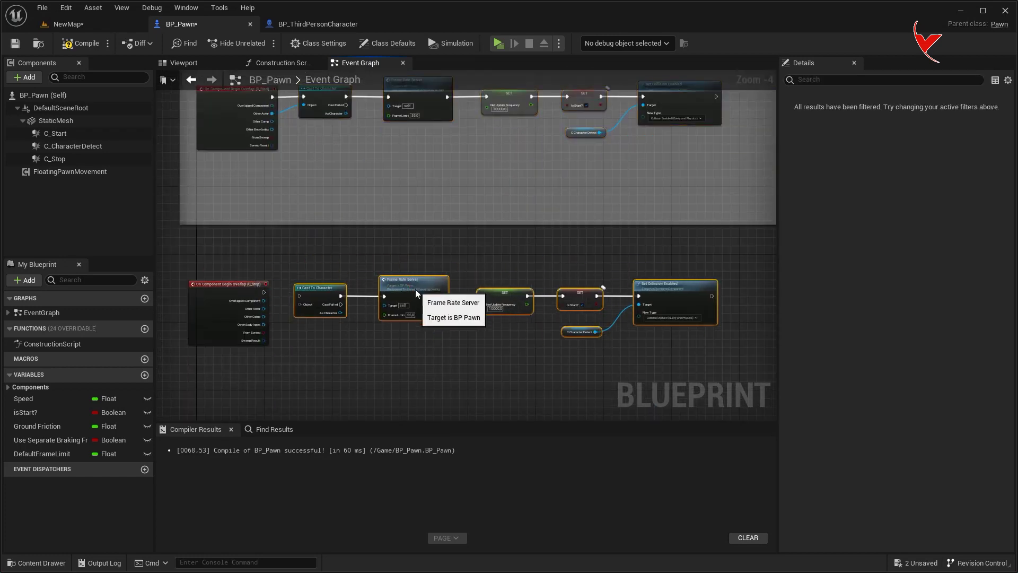
{"action": "scroll", "coordinate": [268, 295], "scroll_direction": "up", "scroll_amount": 2}
{"action": "mouse_move", "coordinate": [259, 287]}
{"action": "left_mouse_down"}
{"action": "mouse_move", "coordinate": [326, 288]}
{"action": "mouse_move", "coordinate": [330, 300]}
{"action": "left_mouse_up"}
{"action": "scroll", "coordinate": [408, 319], "scroll_direction": "up", "scroll_amount": 1}
{"action": "scroll", "coordinate": [477, 323], "scroll_direction": "up", "scroll_amount": 1}
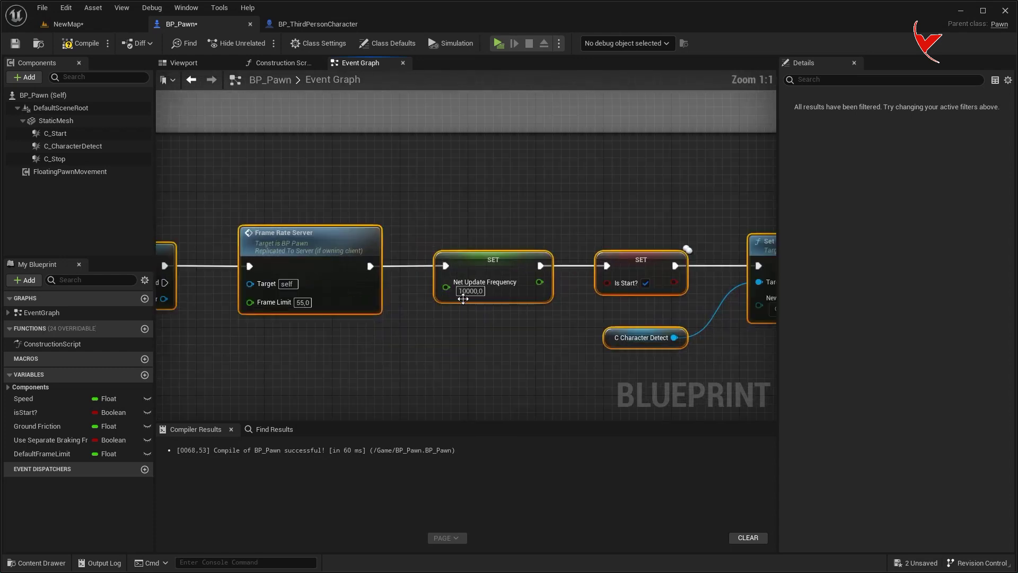
{"action": "type", "text": "100"}
{"action": "key", "text": "Return"}
- Chain Set Collision Enabled (No Collision) between the frequency setter and the Is Start SET
{"action": "right_click_drag", "start_coordinate": [539, 329], "coordinate": [389, 322]}
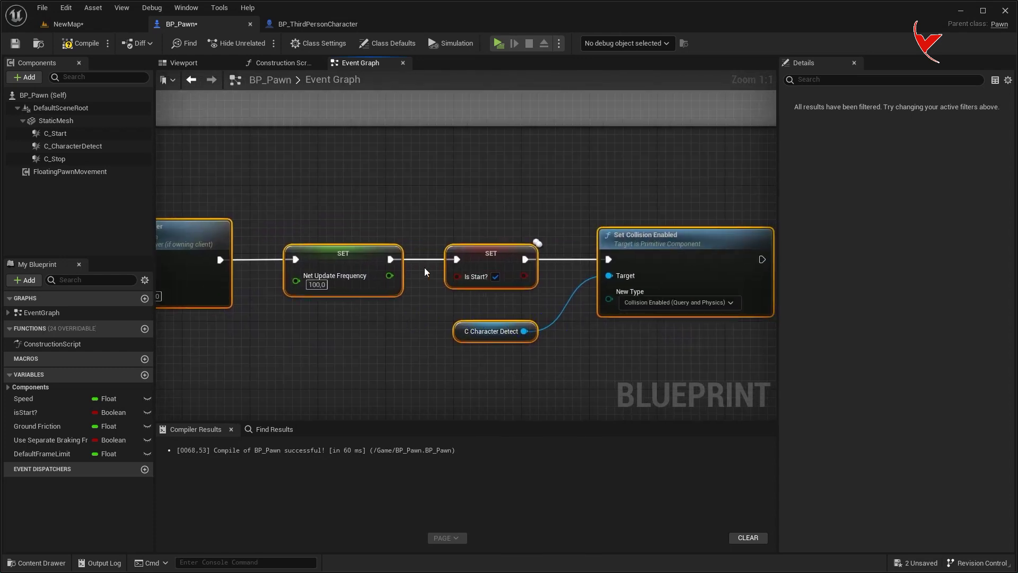
{"action": "left_click", "coordinate": [524, 259], "text": "alt"}
{"action": "scroll", "coordinate": [225, 267], "scroll_direction": "down", "scroll_amount": 2}
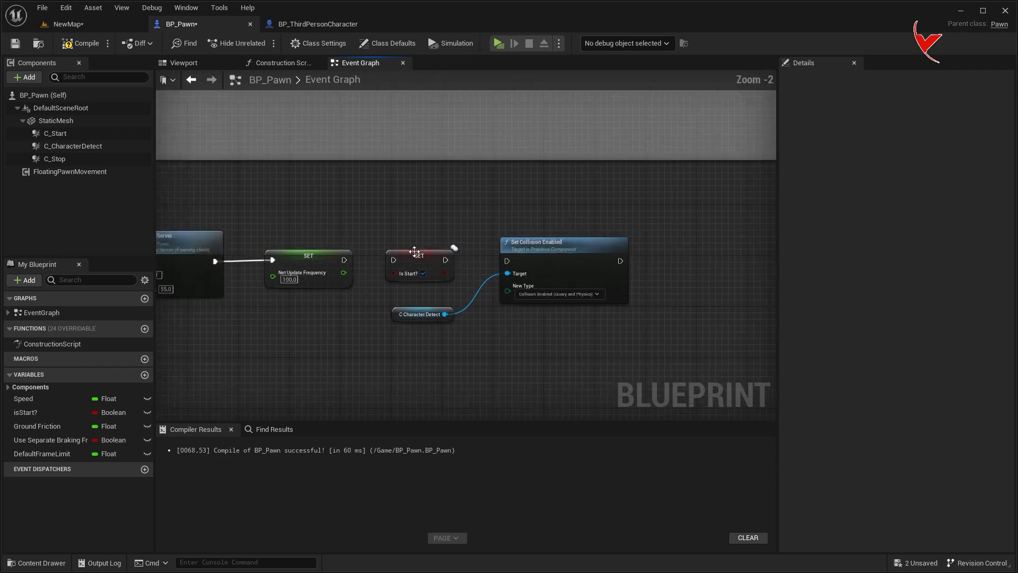
{"action": "left_click_drag", "start_coordinate": [416, 267], "coordinate": [696, 235]}
{"action": "left_click_drag", "start_coordinate": [501, 319], "coordinate": [502, 319]}
{"action": "left_click_drag", "start_coordinate": [549, 267], "coordinate": [459, 267]}
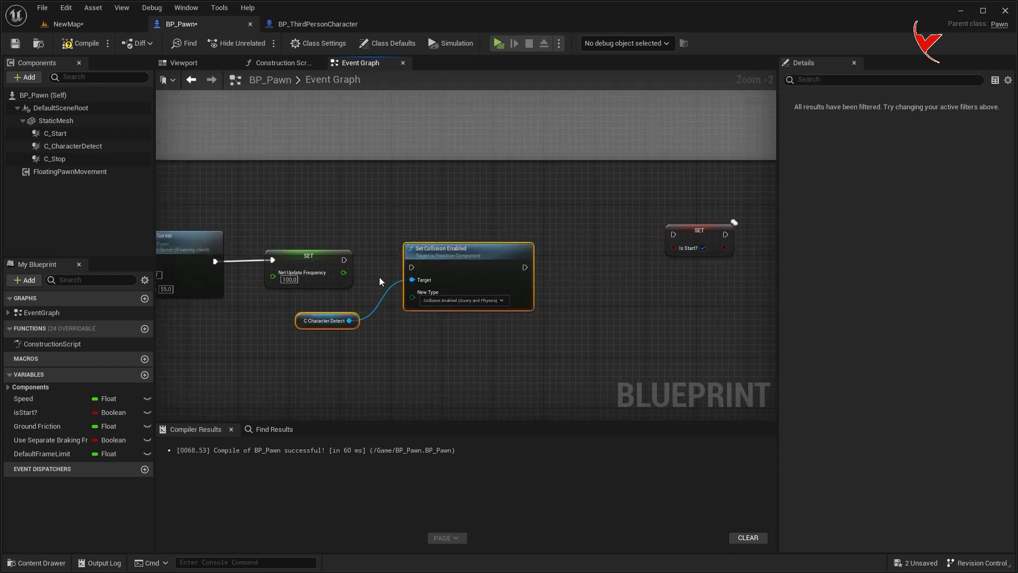
{"action": "scroll", "coordinate": [380, 277], "scroll_direction": "up", "scroll_amount": 2}
{"action": "left_click_drag", "start_coordinate": [333, 254], "coordinate": [432, 254]}
{"action": "right_click_drag", "start_coordinate": [492, 245], "coordinate": [344, 251]}
{"action": "left_click_drag", "start_coordinate": [653, 228], "coordinate": [537, 264]}
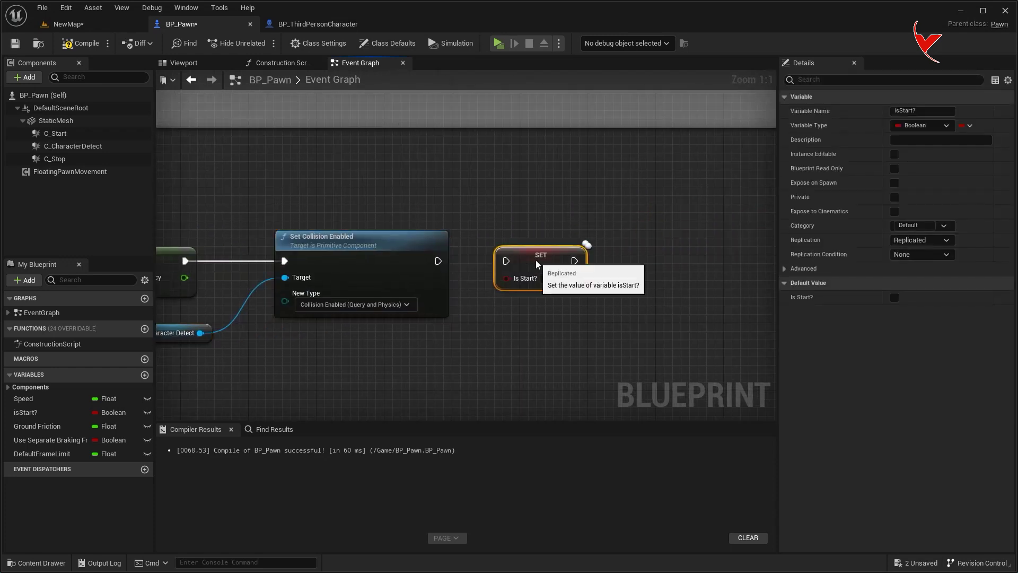
{"action": "left_click", "coordinate": [356, 304]}
{"action": "left_click", "coordinate": [339, 315]}
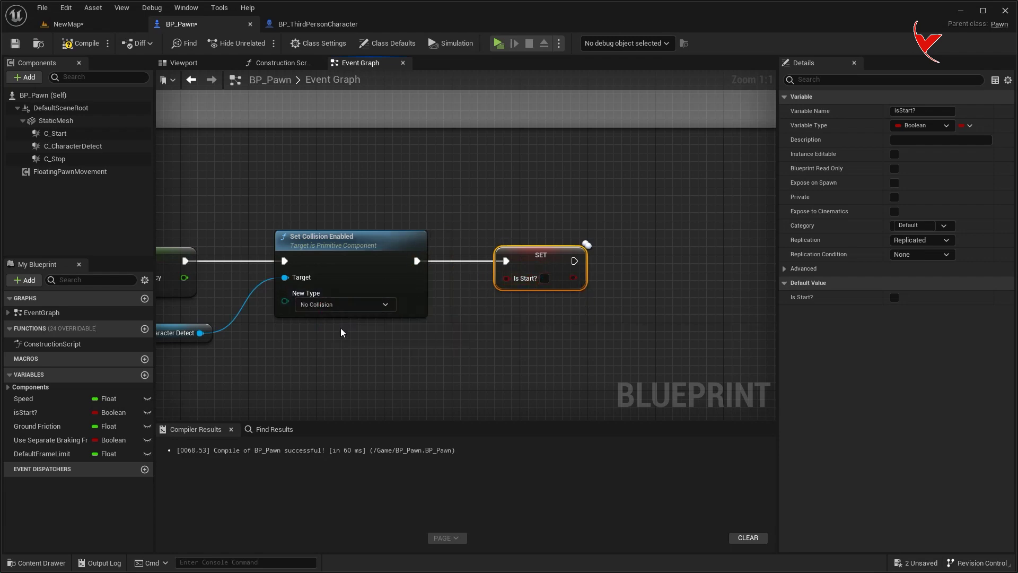
{"action": "scroll", "coordinate": [341, 332], "scroll_direction": "down", "scroll_amount": 2}
- Wrap the C_Stop chain in a 'Stop Move' comment box sized to fit
{"action": "right_click_drag", "start_coordinate": [445, 270], "coordinate": [533, 297]}
{"action": "scroll", "coordinate": [489, 300], "scroll_direction": "up", "scroll_amount": 1}
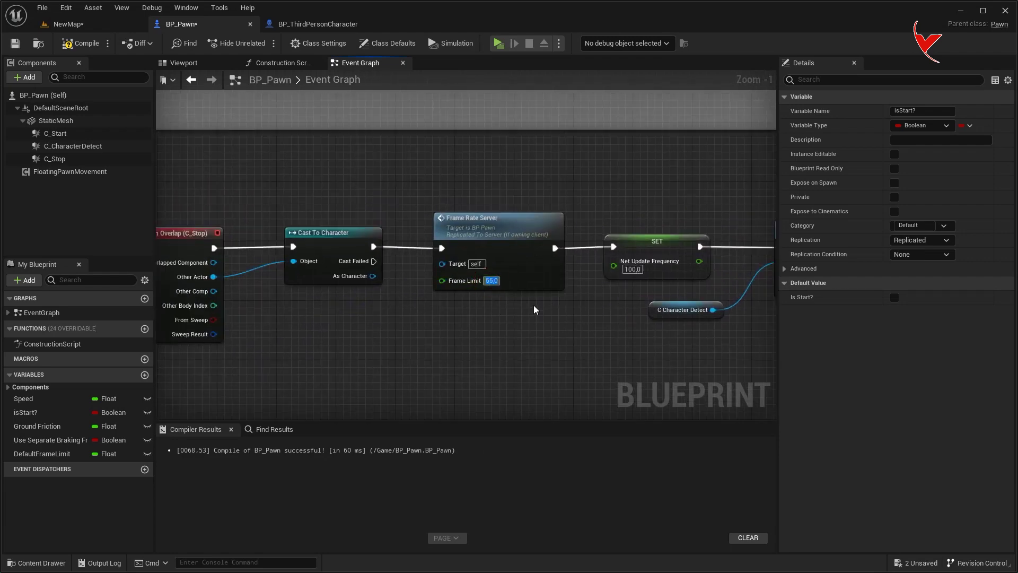
{"action": "scroll", "coordinate": [538, 306], "scroll_direction": "down", "scroll_amount": 4}
{"action": "left_click_drag", "start_coordinate": [291, 249], "coordinate": [730, 341]}
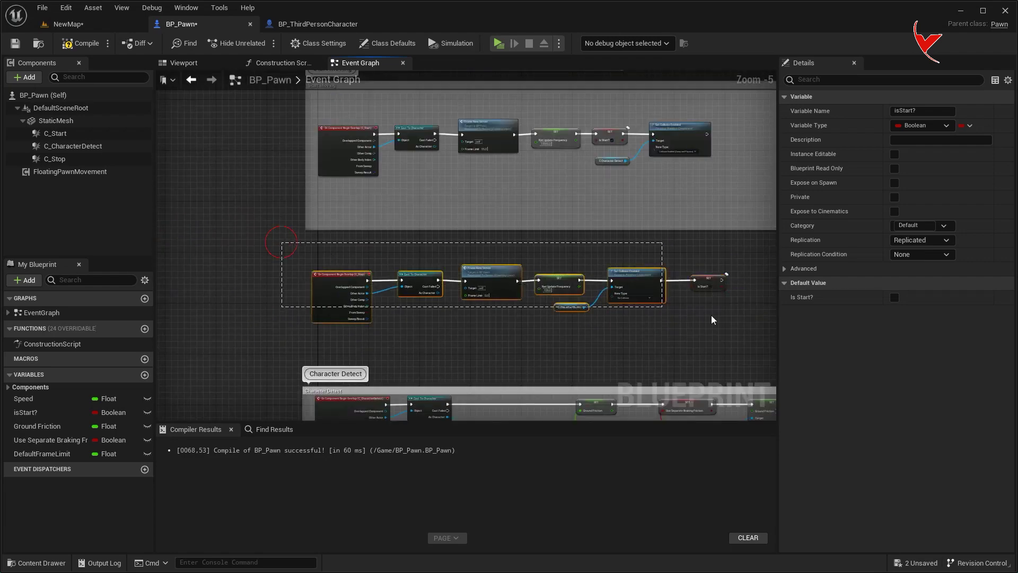
{"action": "key", "text": "c"}
{"action": "type", "text": "Stop"}
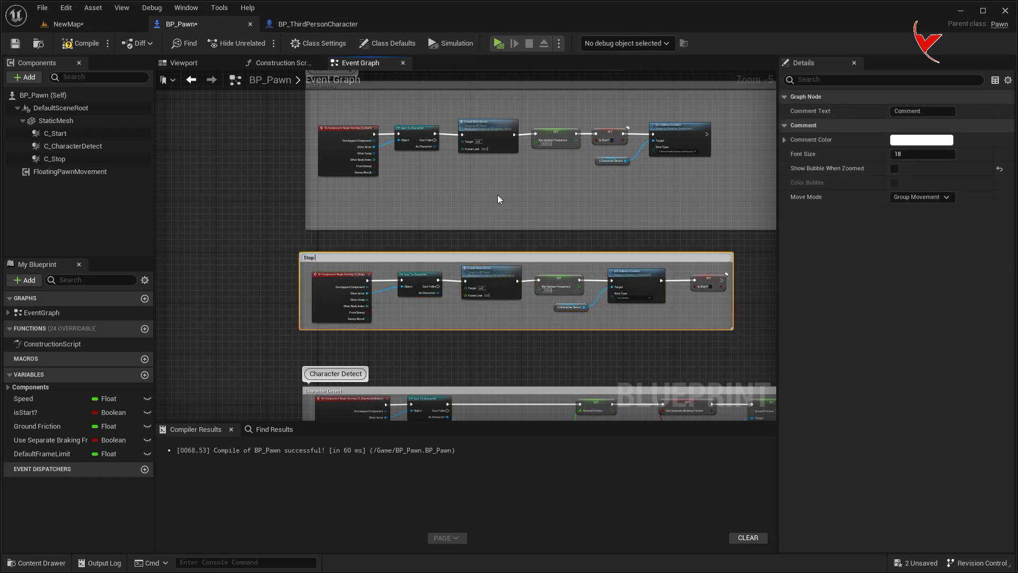
{"action": "type", "text": "Move"}
{"action": "key", "text": "Return"}
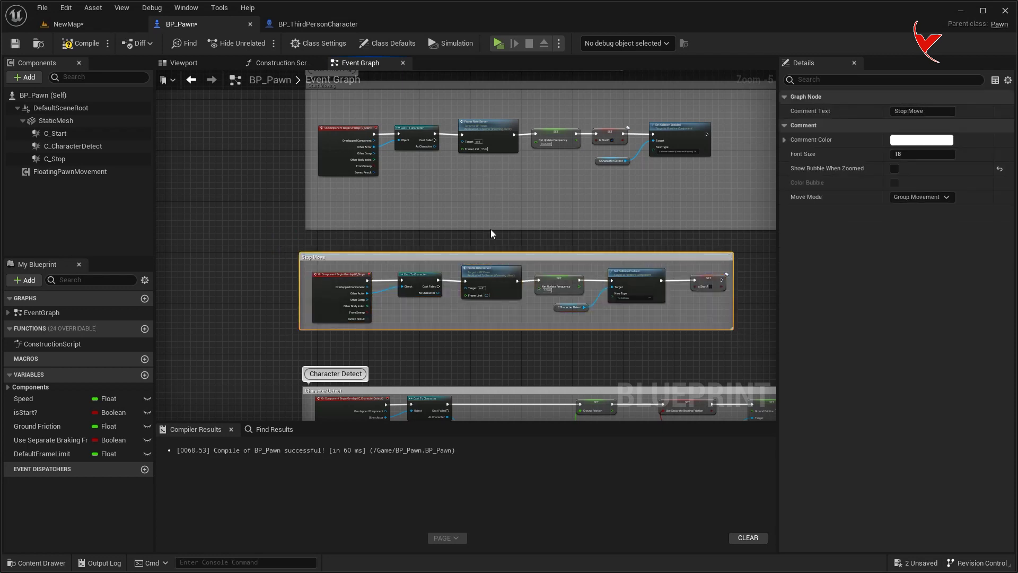
{"action": "right_click_drag", "start_coordinate": [520, 256], "coordinate": [382, 191]}
{"action": "left_click_drag", "start_coordinate": [599, 264], "coordinate": [614, 300]}
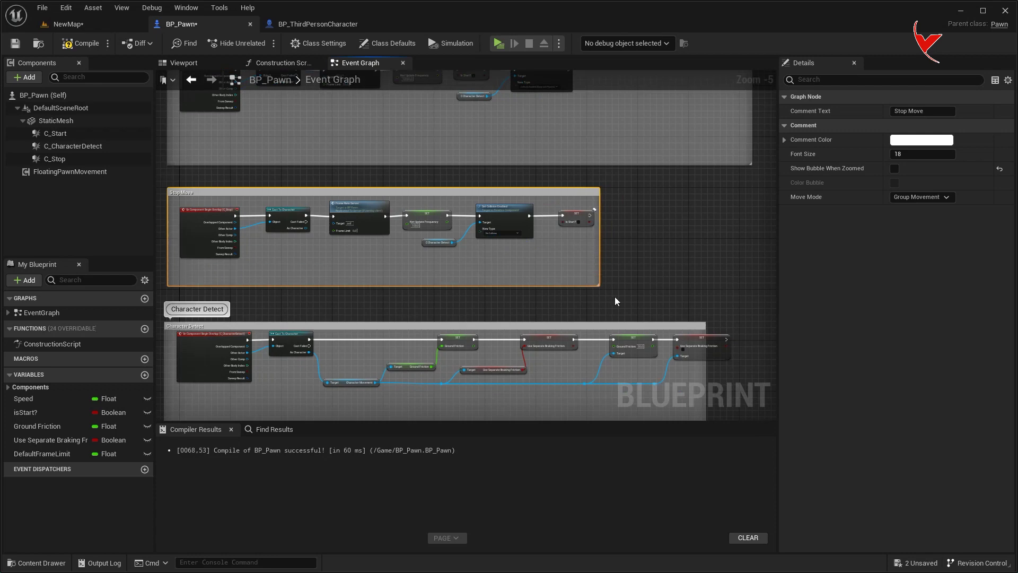
{"action": "left_click_drag", "start_coordinate": [599, 244], "coordinate": [691, 244]}
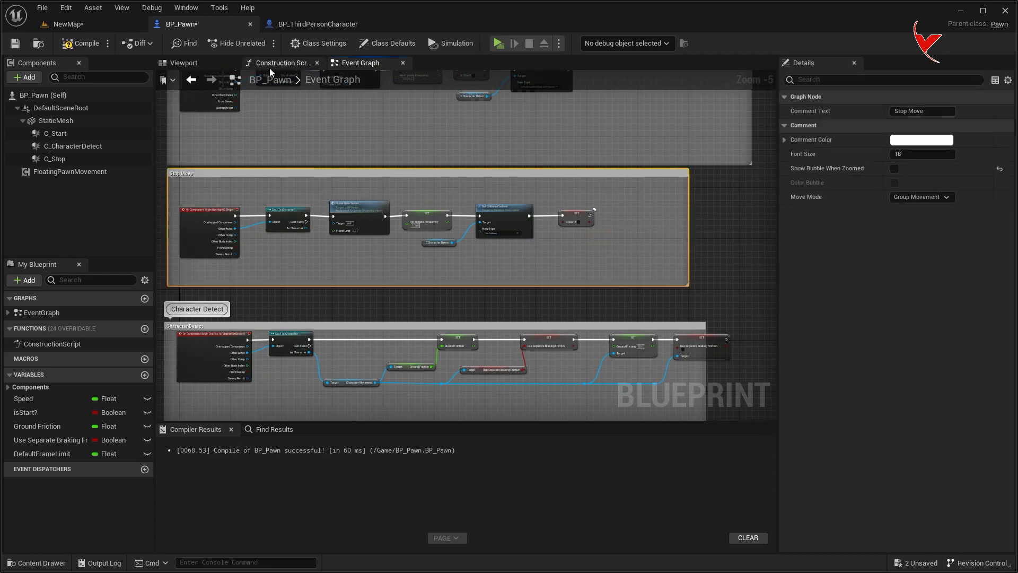
{"action": "left_click", "coordinate": [222, 68]}
- Slide C_Stop to X -410 and turn off C_Start's Hidden in Game
{"action": "left_click", "coordinate": [74, 158]}
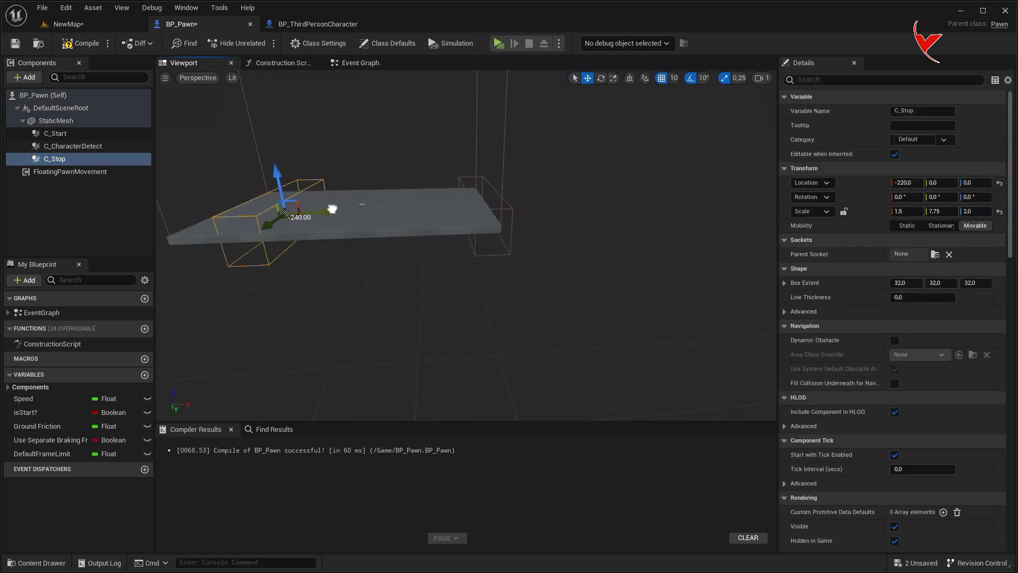
{"action": "left_click_drag", "start_coordinate": [283, 215], "coordinate": [297, 214]}
{"action": "right_click_drag", "start_coordinate": [349, 205], "coordinate": [499, 184]}
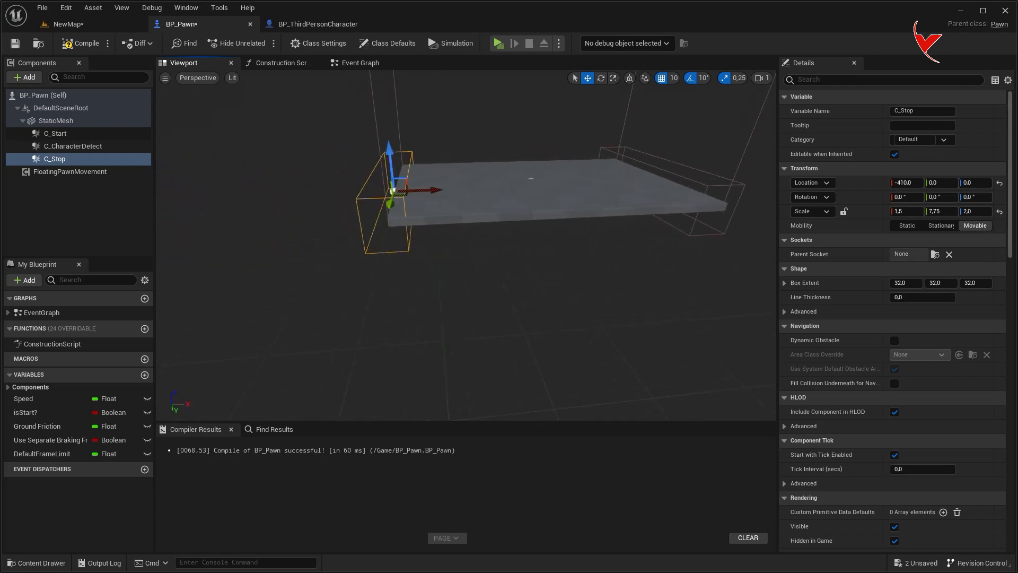
{"action": "type", "text": "hid"}
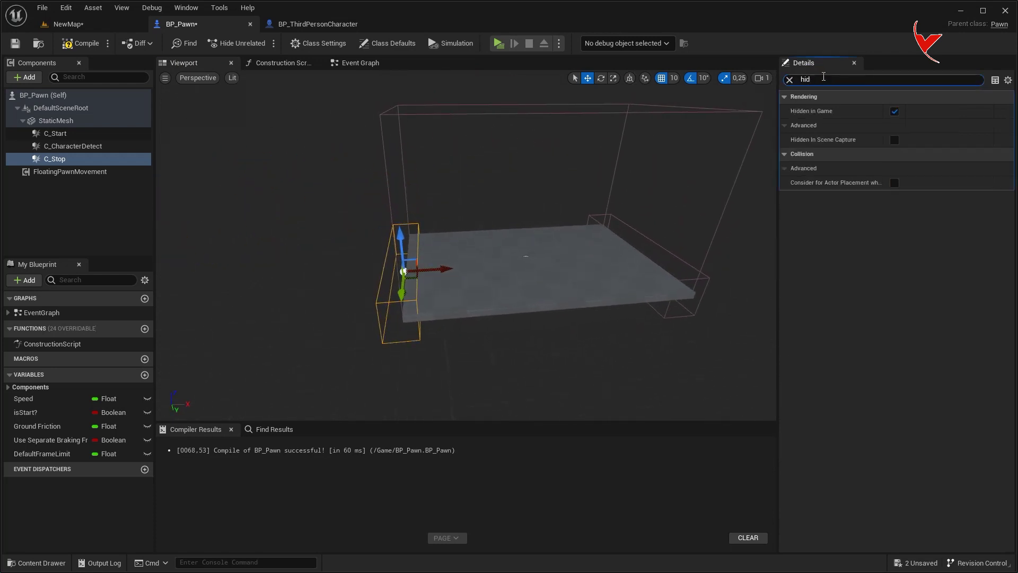
{"action": "left_click", "coordinate": [666, 251]}
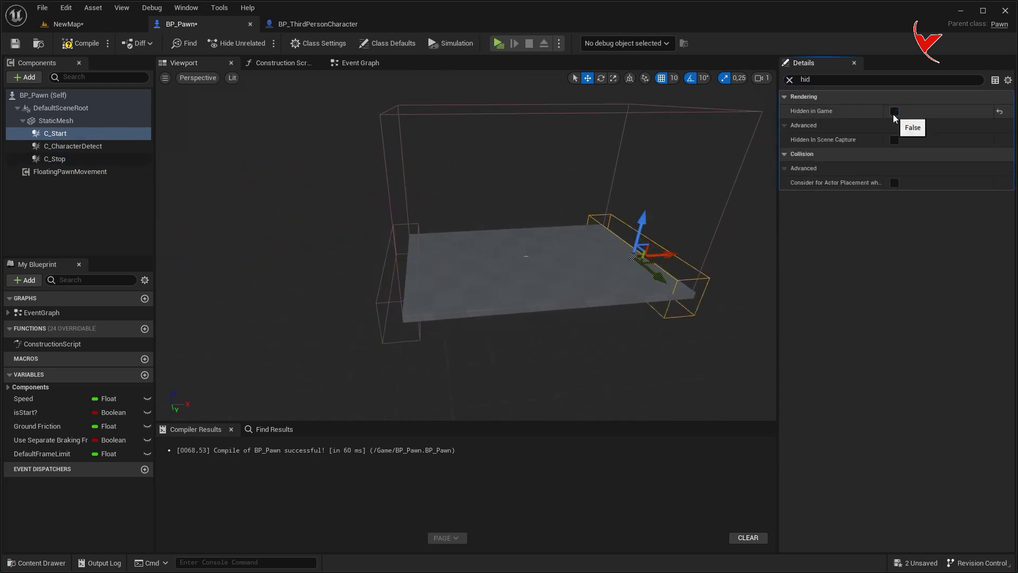
{"action": "left_click", "coordinate": [83, 26]}
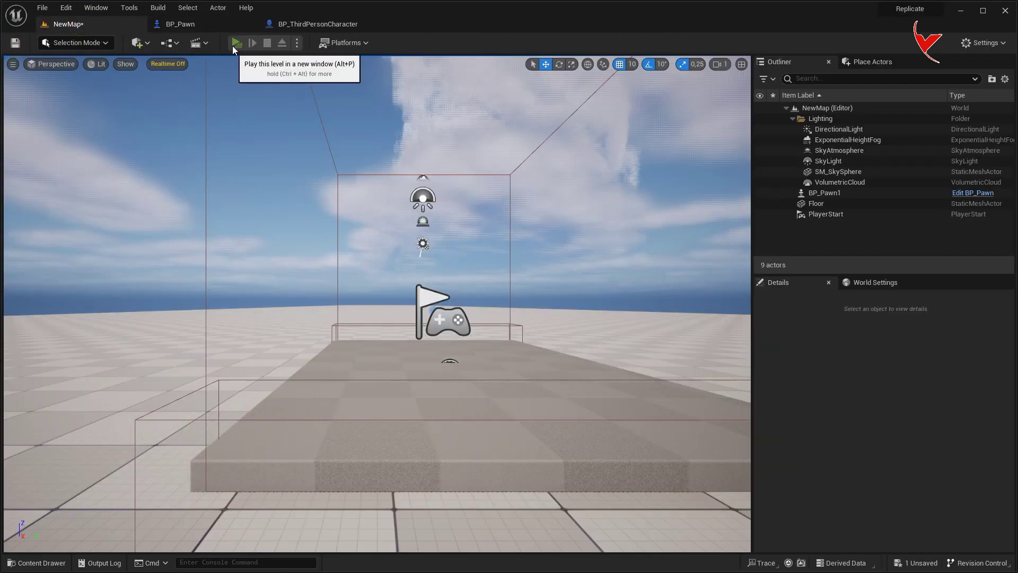
- Run a two-player Listen Server test, enlarge the client window, and walk its character forward
{"action": "left_click", "coordinate": [233, 46]}
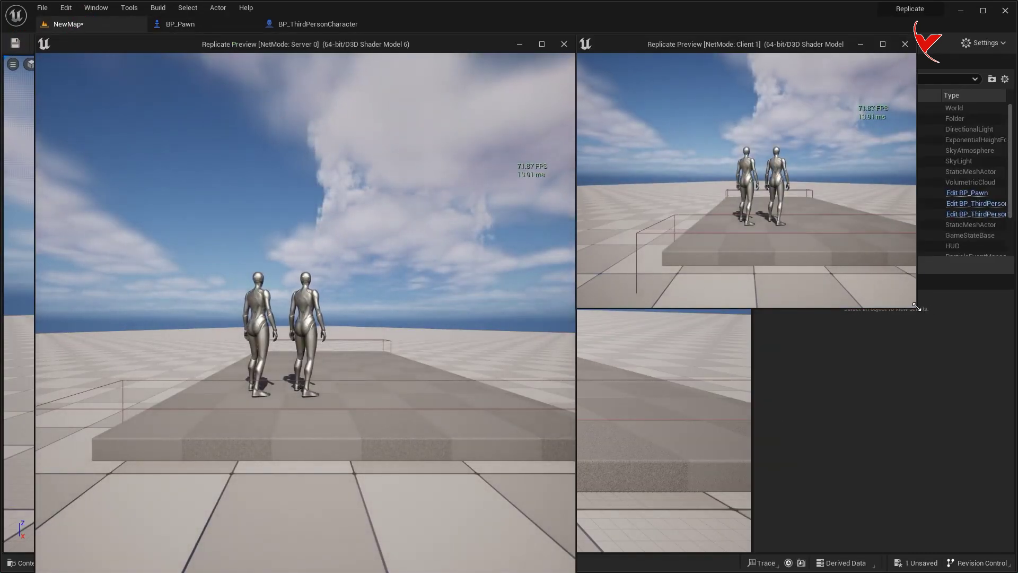
{"action": "left_click_drag", "start_coordinate": [916, 307], "coordinate": [1015, 546]}
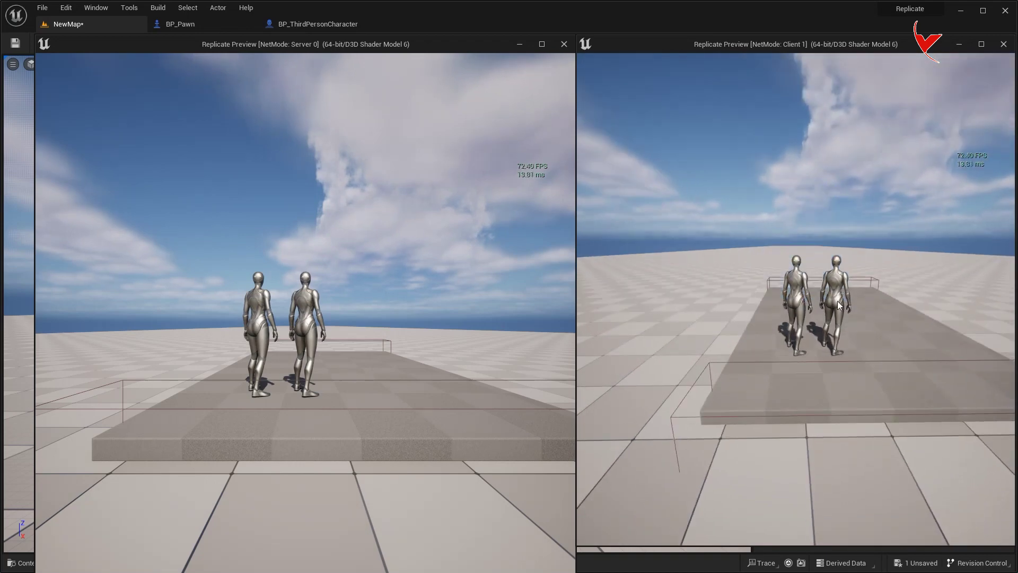
{"action": "left_click", "coordinate": [839, 306]}
{"action": "key", "text": "w"}
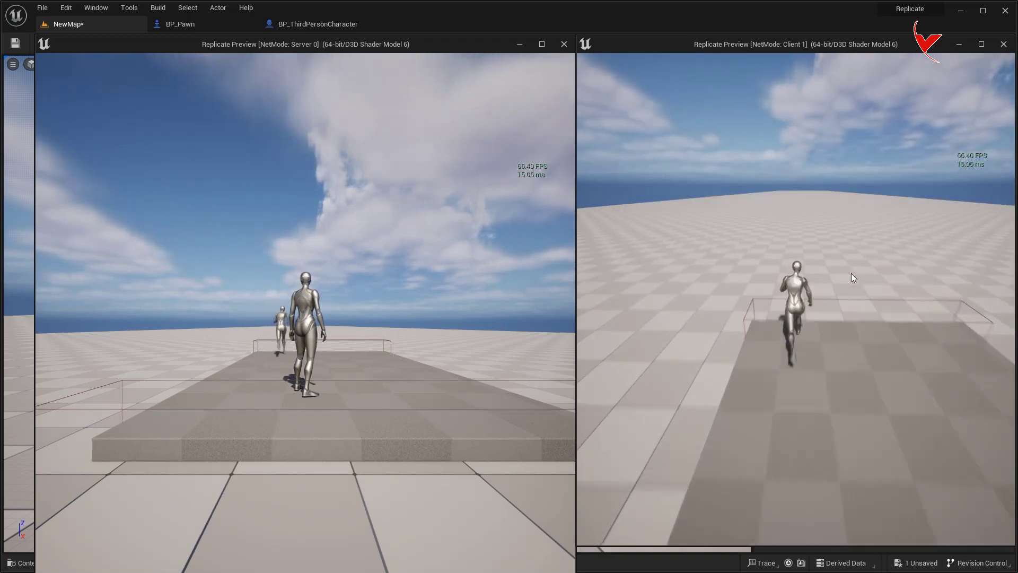
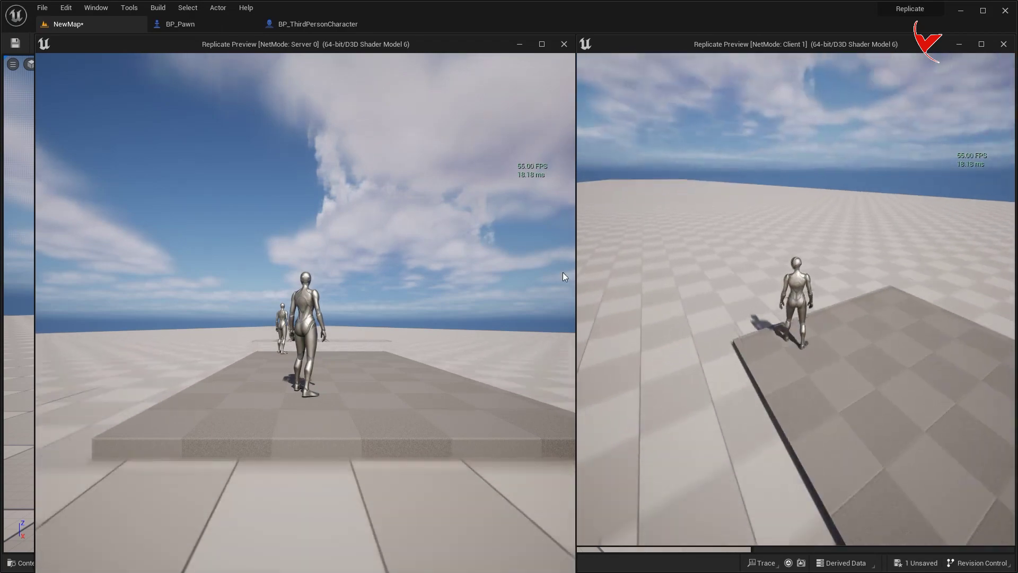
- Walk the server and client characters across the platform in their preview windows
{"action": "left_click", "coordinate": [562, 276]}
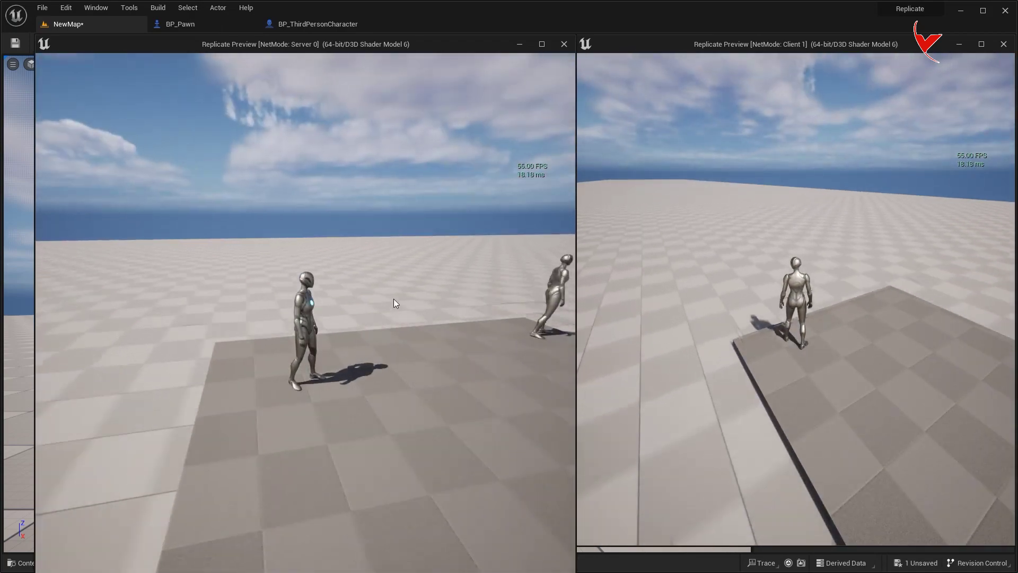
{"action": "key", "text": "a"}
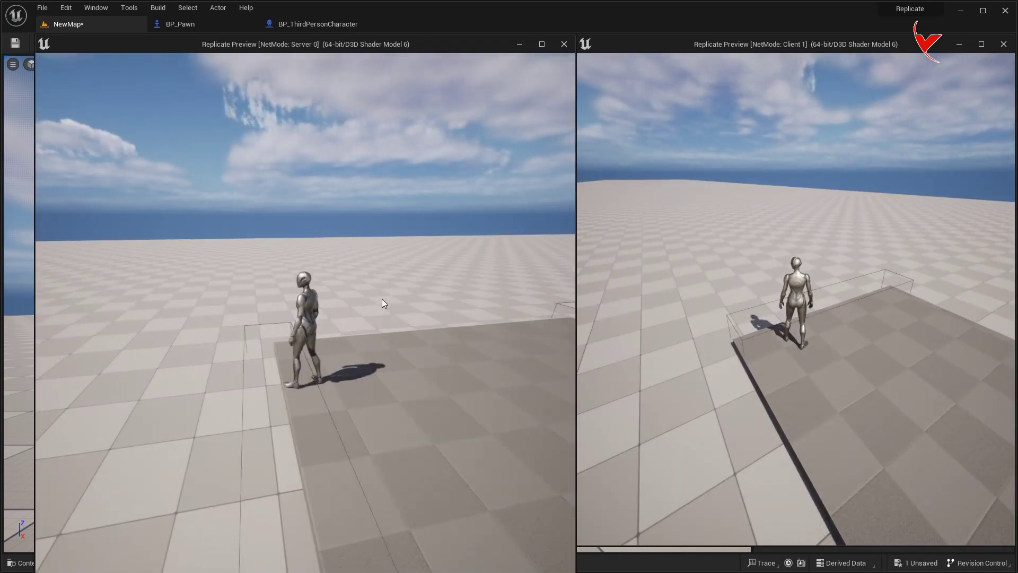
{"action": "left_click", "coordinate": [750, 246]}
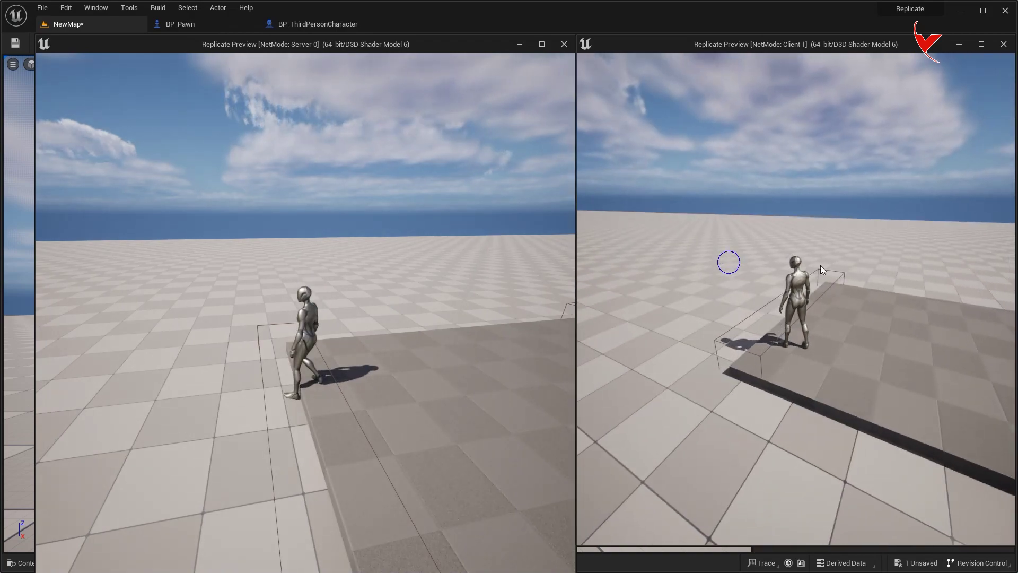
{"action": "key", "text": "w"}
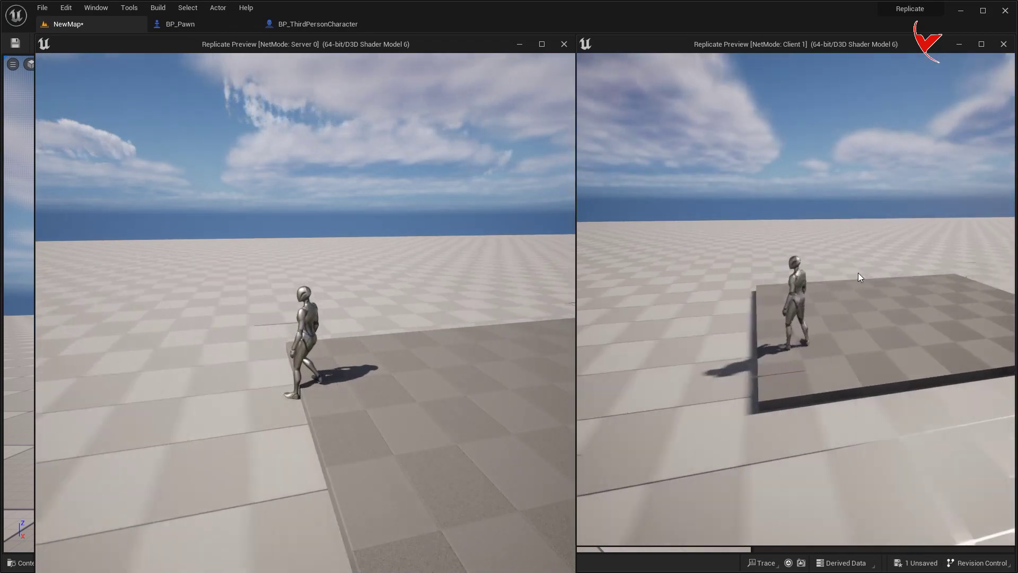
- Show the frame-rate readout in the server view, walk the character right, then stop playing
{"action": "left_click", "coordinate": [514, 252]}
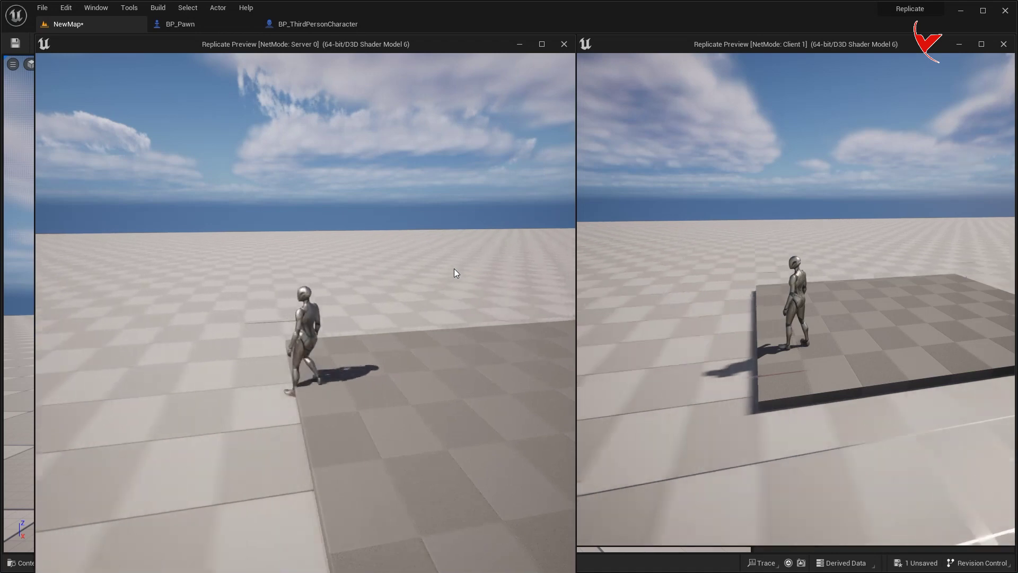
{"action": "left_click", "coordinate": [457, 266]}
{"action": "key", "text": "a"}
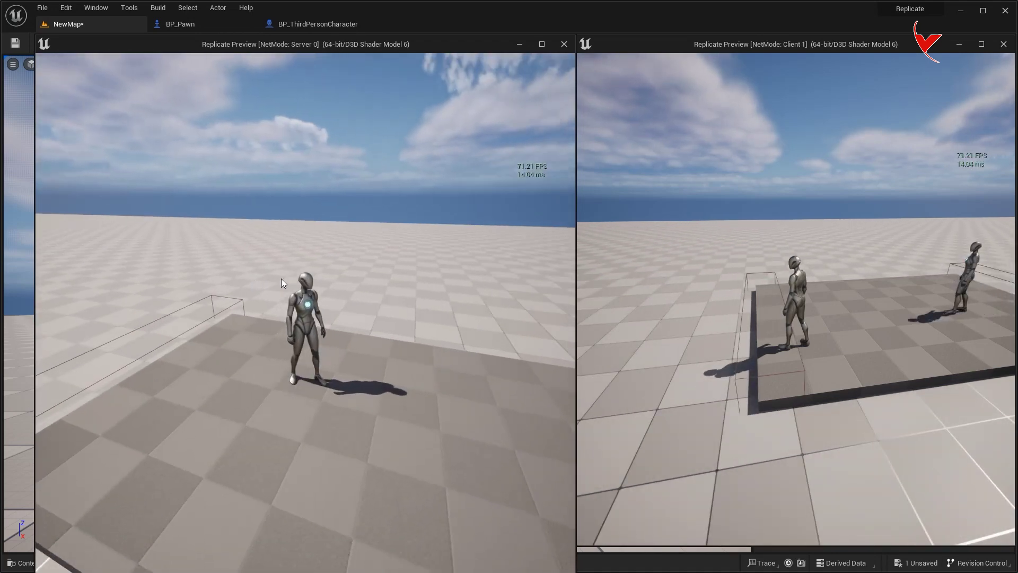
{"action": "left_click", "coordinate": [329, 272]}
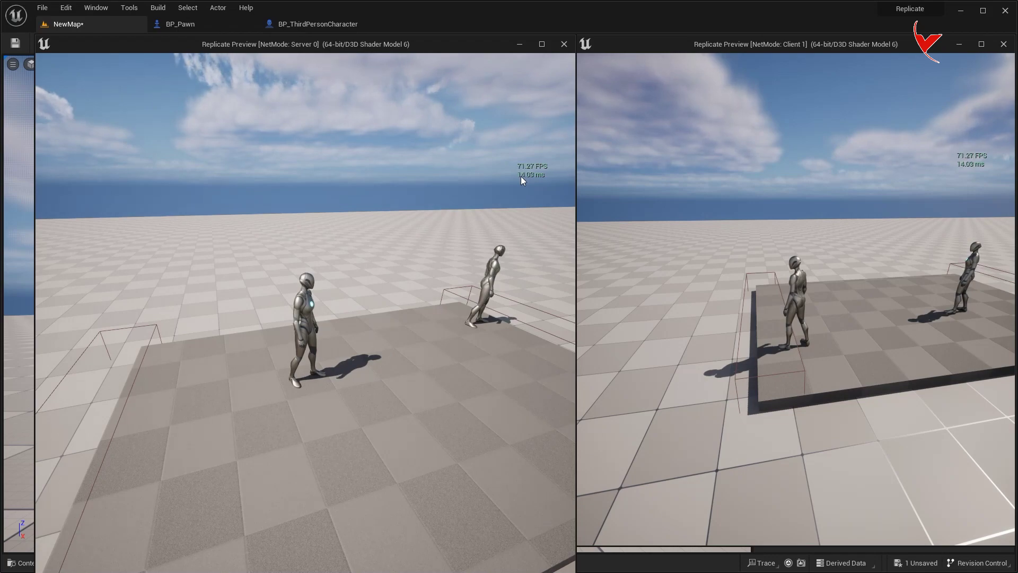
{"action": "key", "text": "Escape"}
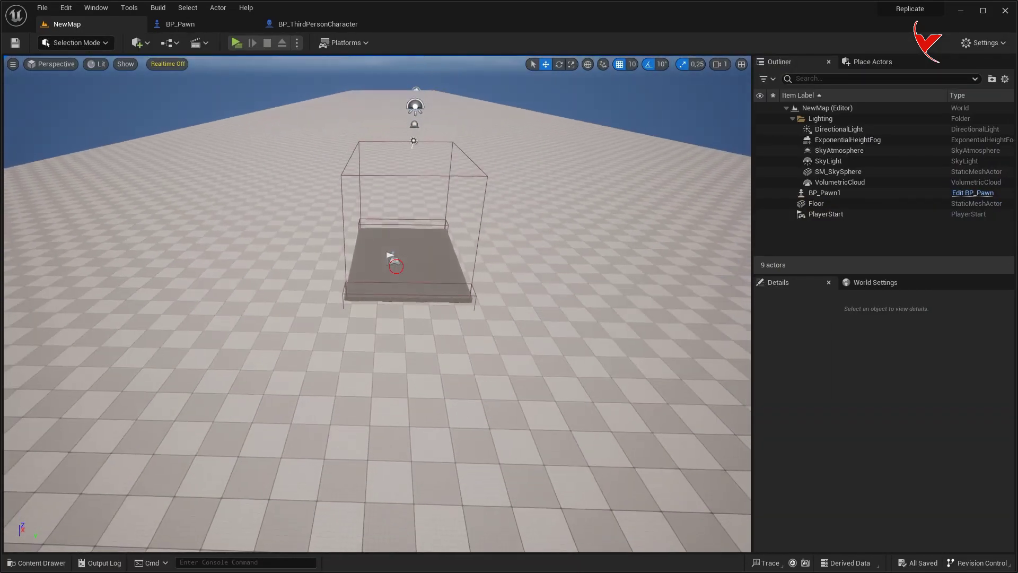
- Duplicate PlayerStart into PlayerStart2 and launch a server-client session with an enlarged client window
{"action": "left_click", "coordinate": [391, 257]}
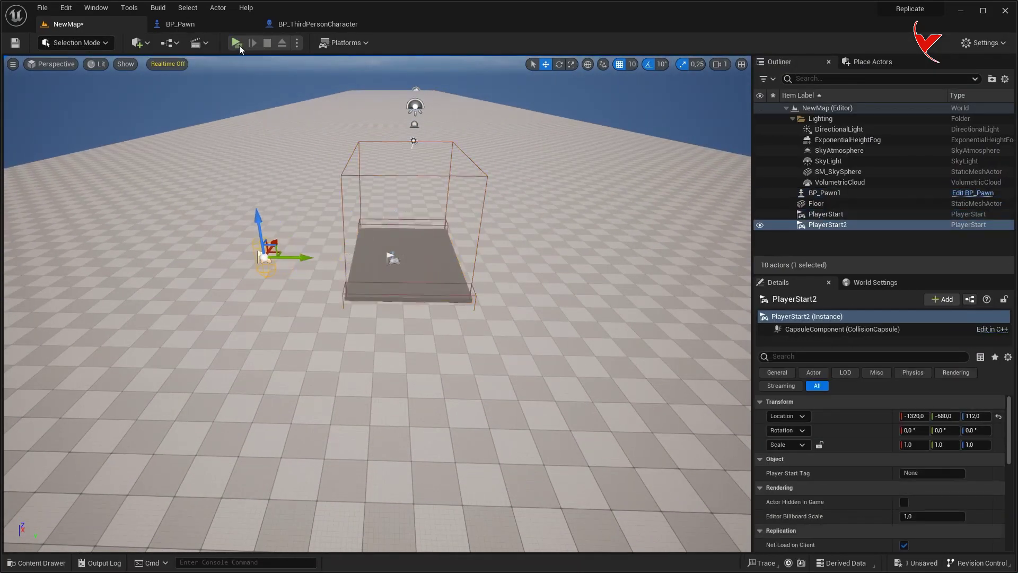
{"action": "left_click", "coordinate": [238, 43]}
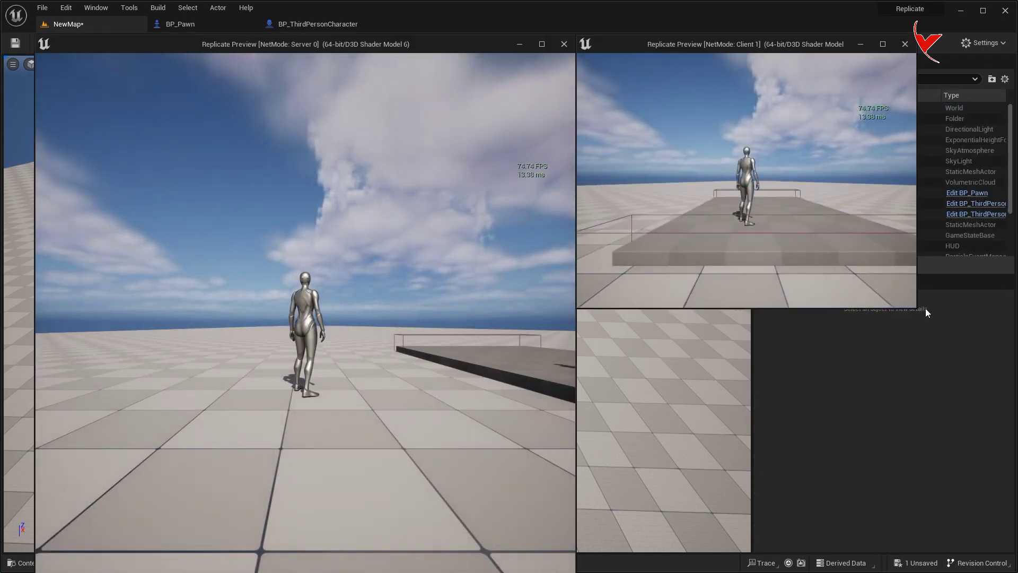
{"action": "left_click_drag", "start_coordinate": [917, 310], "coordinate": [1017, 569]}
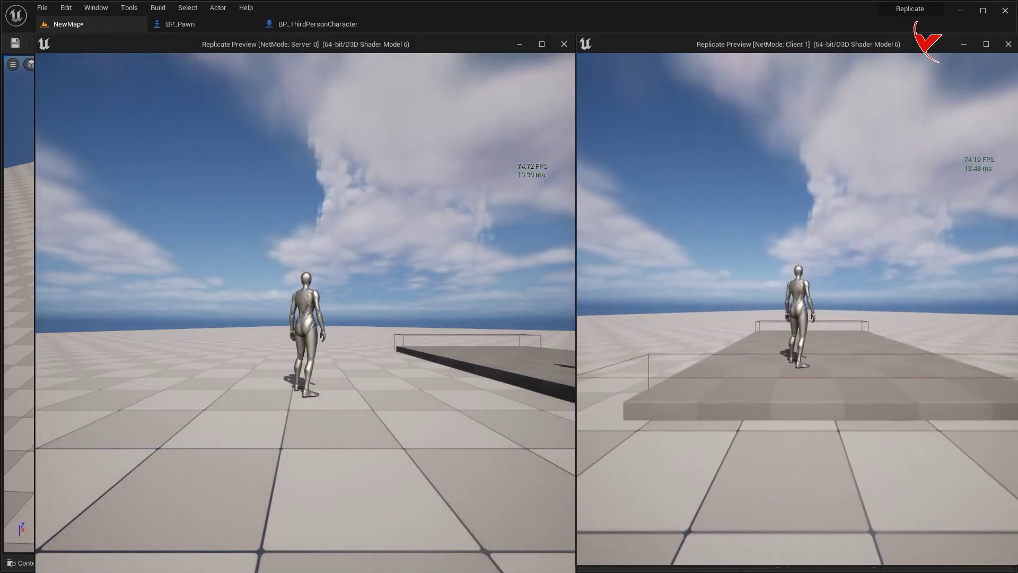
- Walk the client character across the platform, stop playing, and show BP_Pawn's Event Graph
{"action": "key", "text": "w"}
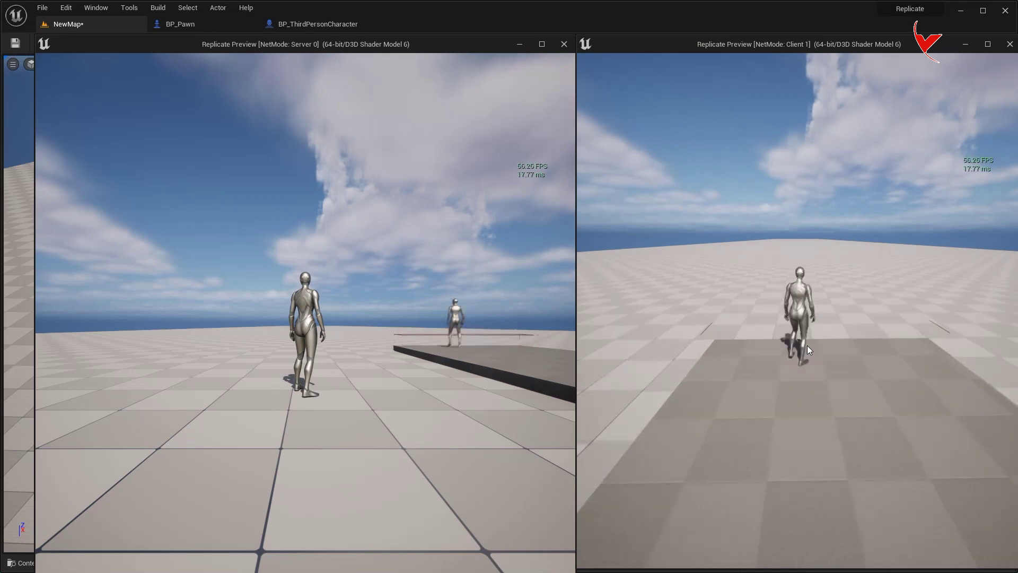
{"action": "key", "text": "w"}
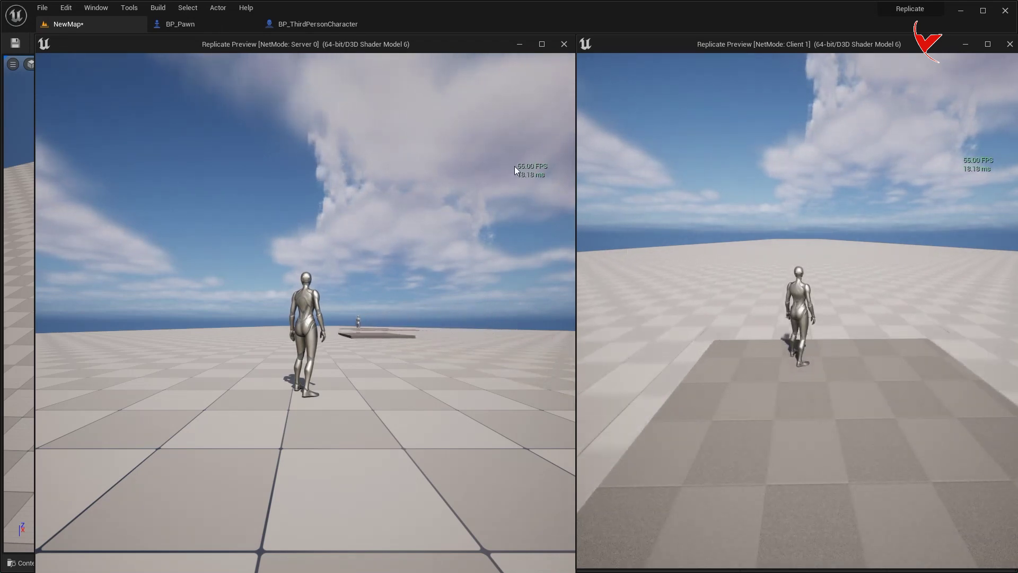
{"action": "key", "text": "Escape"}
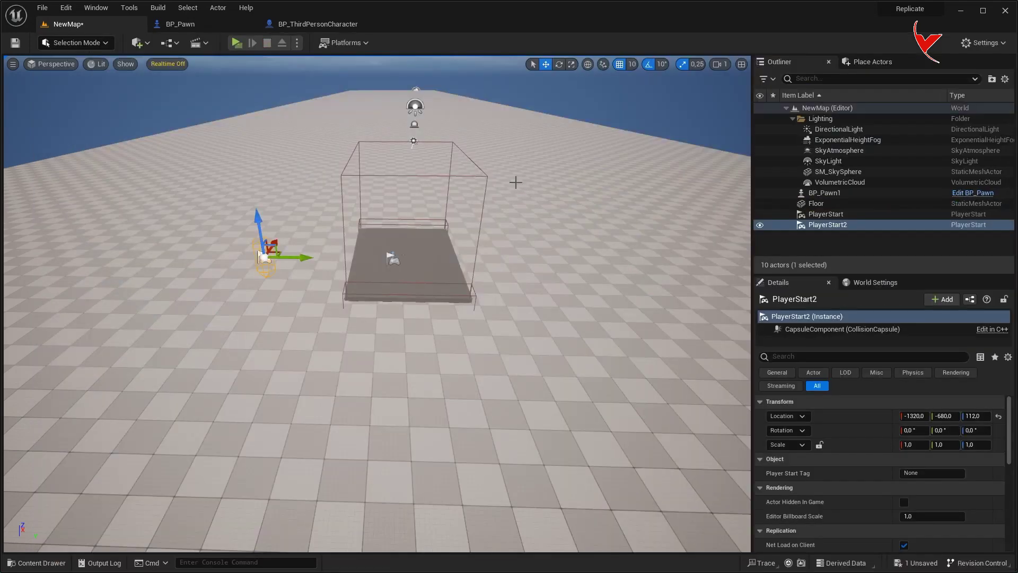
{"action": "left_click", "coordinate": [218, 26]}
{"action": "left_click", "coordinate": [392, 63]}
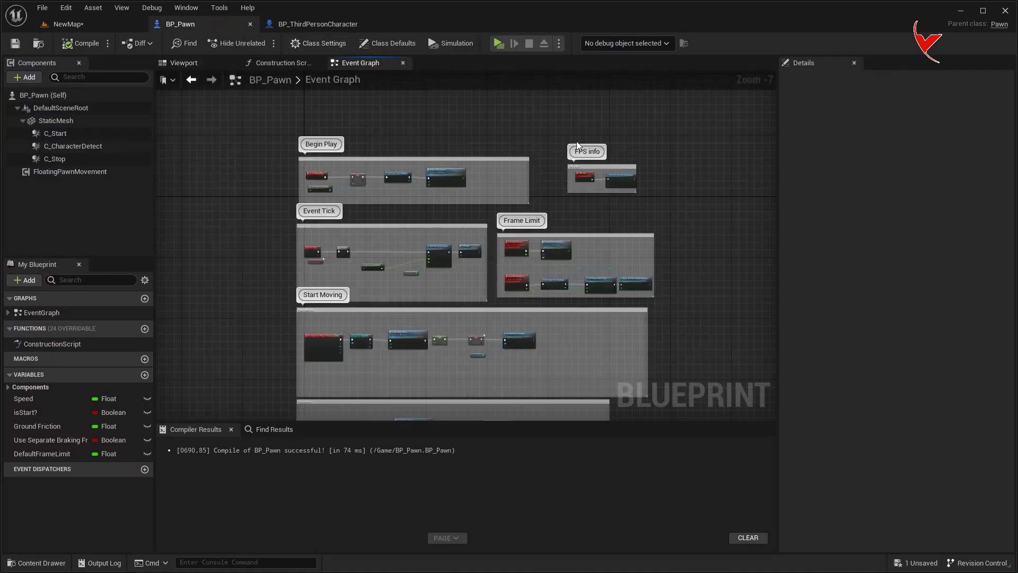
- Rename FrameRateMulticast to FrameRate and set its Replicates to Not Replicated
{"action": "scroll", "coordinate": [544, 246], "scroll_direction": "up", "scroll_amount": 7}
{"action": "left_click", "coordinate": [403, 306]}
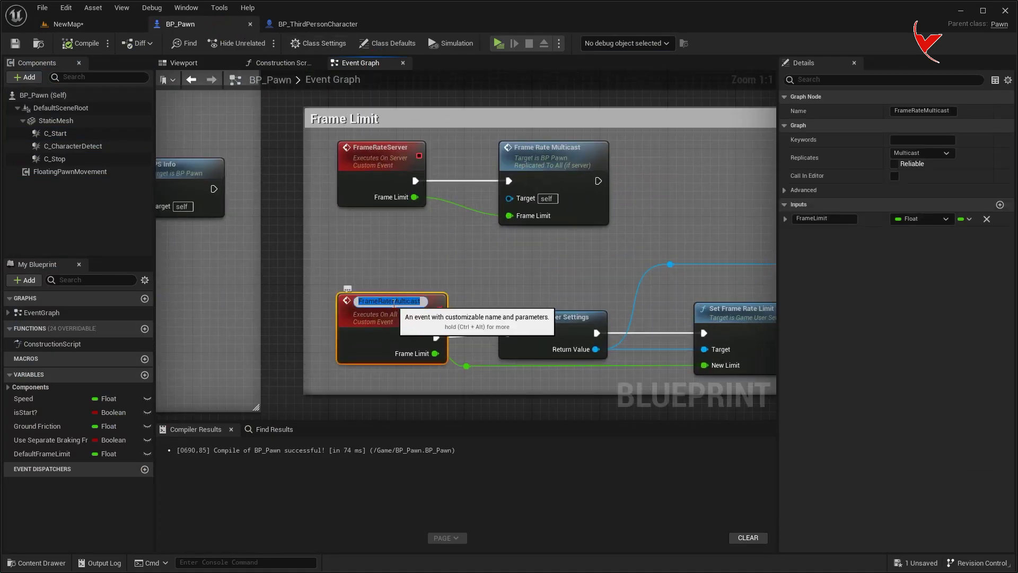
{"action": "left_click", "coordinate": [447, 311]}
{"action": "left_click", "coordinate": [380, 325]}
{"action": "left_click", "coordinate": [911, 153]}
- Rename FrameRateServer to FrameRateClient and set it to Run on owning Client
{"action": "left_click", "coordinate": [917, 173]}
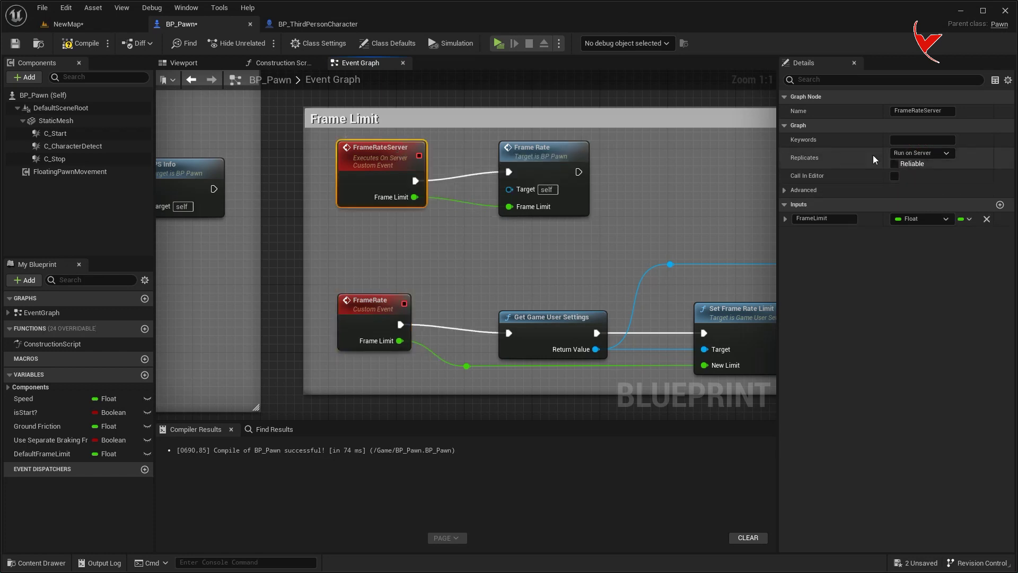
{"action": "left_click", "coordinate": [934, 202]}
{"action": "double_click", "coordinate": [392, 147]}
{"action": "type", "text": "Client"}
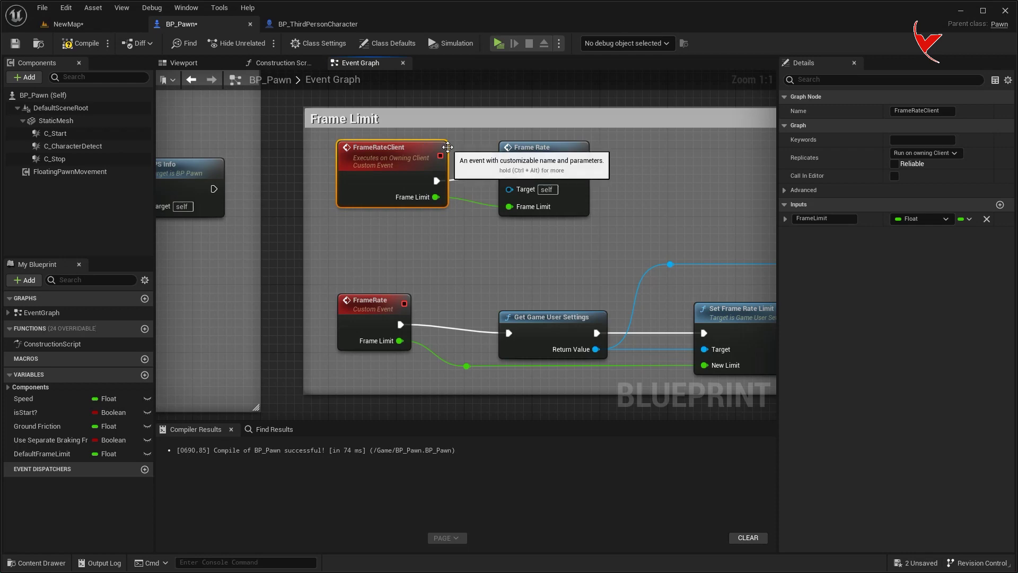
{"action": "scroll", "coordinate": [459, 217], "scroll_direction": "down", "scroll_amount": 5}
{"action": "scroll", "coordinate": [541, 219], "scroll_direction": "down", "scroll_amount": 4}
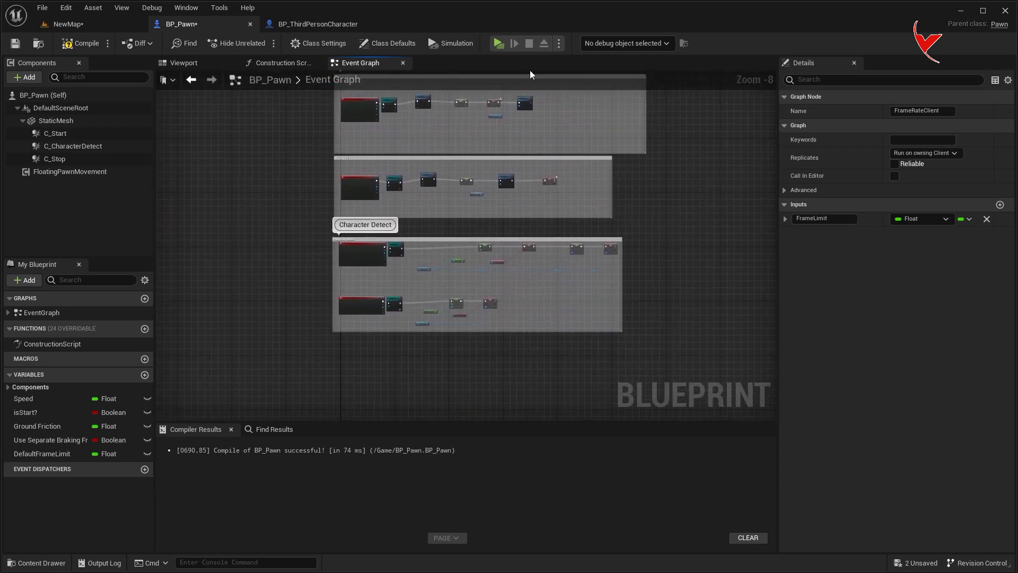
- Delete the old frame-rate call after the cast and wire Cast To Character into SET
{"action": "scroll", "coordinate": [541, 219], "scroll_direction": "up", "scroll_amount": 2}
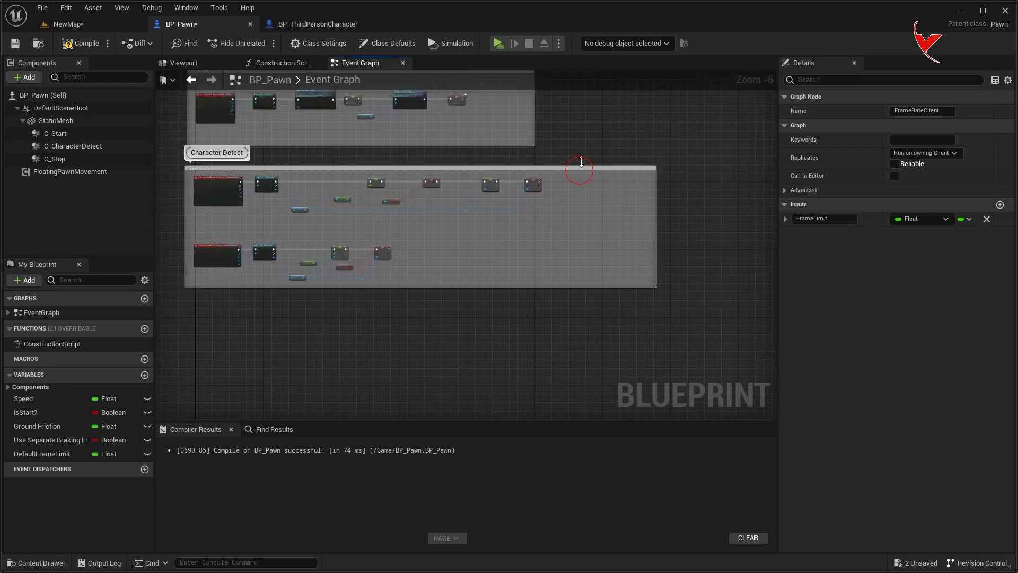
{"action": "scroll", "coordinate": [408, 204], "scroll_direction": "up", "scroll_amount": 1}
{"action": "scroll", "coordinate": [409, 205], "scroll_direction": "up", "scroll_amount": 3}
{"action": "left_click", "coordinate": [413, 198]}
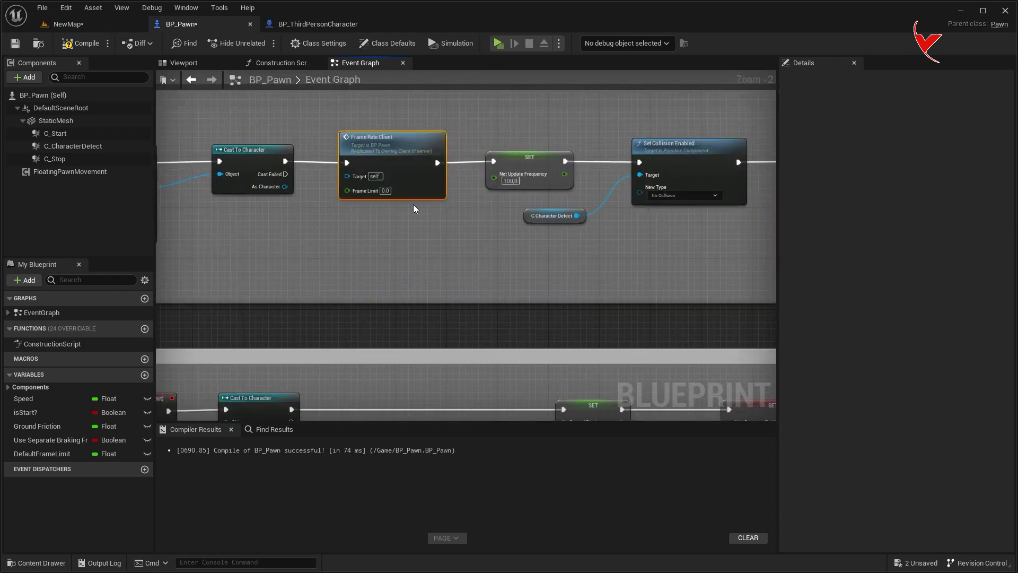
{"action": "key", "text": "Delete"}
{"action": "left_click_drag", "start_coordinate": [285, 161], "coordinate": [494, 161]}
- Add a Frame Rate Client call after the SET node
{"action": "scroll", "coordinate": [488, 212], "scroll_direction": "down", "scroll_amount": 5}
{"action": "scroll", "coordinate": [403, 229], "scroll_direction": "up", "scroll_amount": 4}
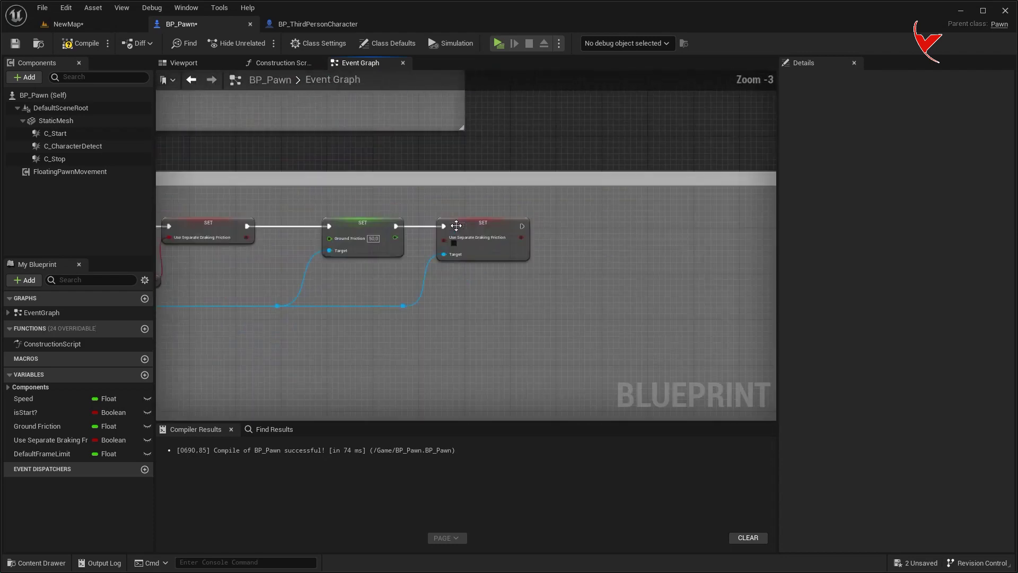
{"action": "scroll", "coordinate": [403, 229], "scroll_direction": "up", "scroll_amount": 4}
{"action": "left_click_drag", "start_coordinate": [402, 222], "coordinate": [460, 224]}
{"action": "type", "text": "frame rate"}
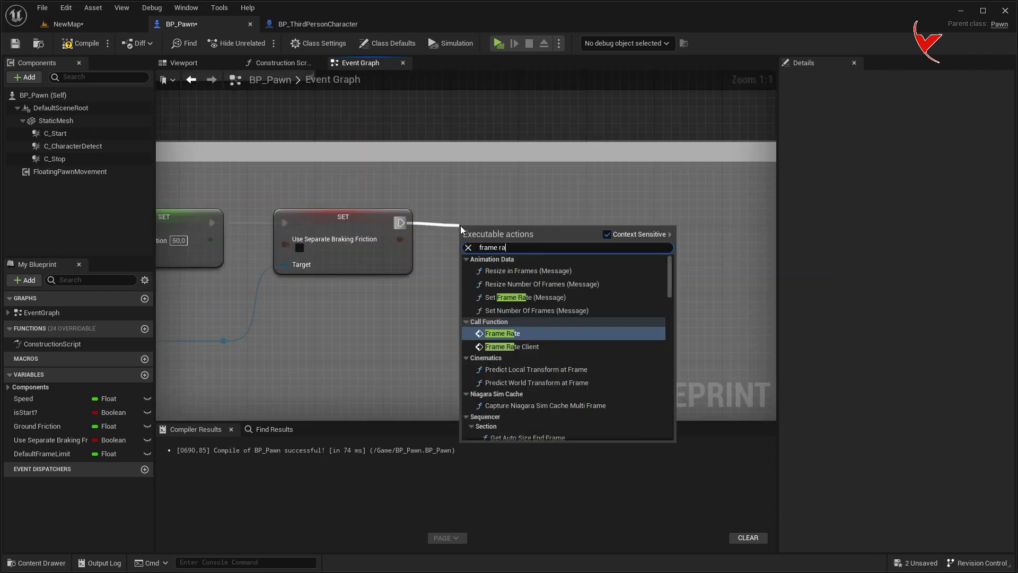
{"action": "left_click", "coordinate": [511, 306]}
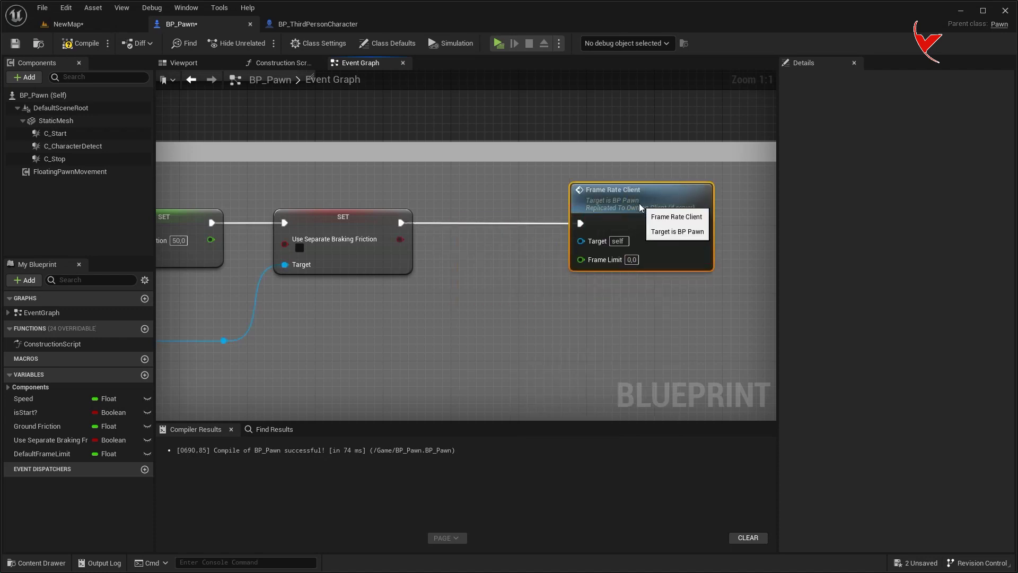
- Add an Is Locally Viewed check from the cast's character output
{"action": "scroll", "coordinate": [624, 211], "scroll_direction": "down", "scroll_amount": 1}
{"action": "scroll", "coordinate": [624, 211], "scroll_direction": "down", "scroll_amount": 2}
{"action": "right_click_drag", "start_coordinate": [509, 242], "coordinate": [627, 229]}
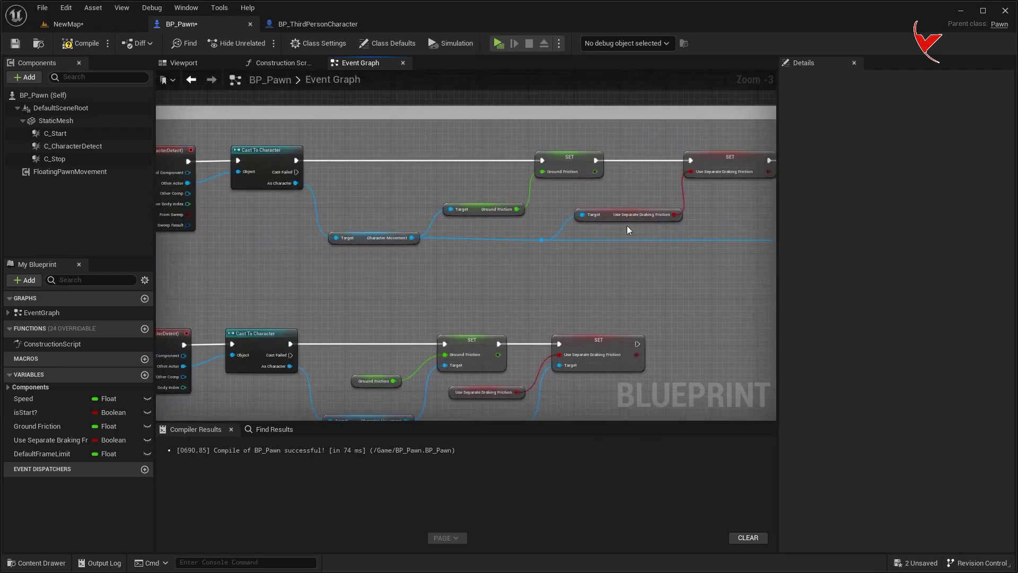
{"action": "left_click_drag", "start_coordinate": [297, 182], "coordinate": [672, 251]}
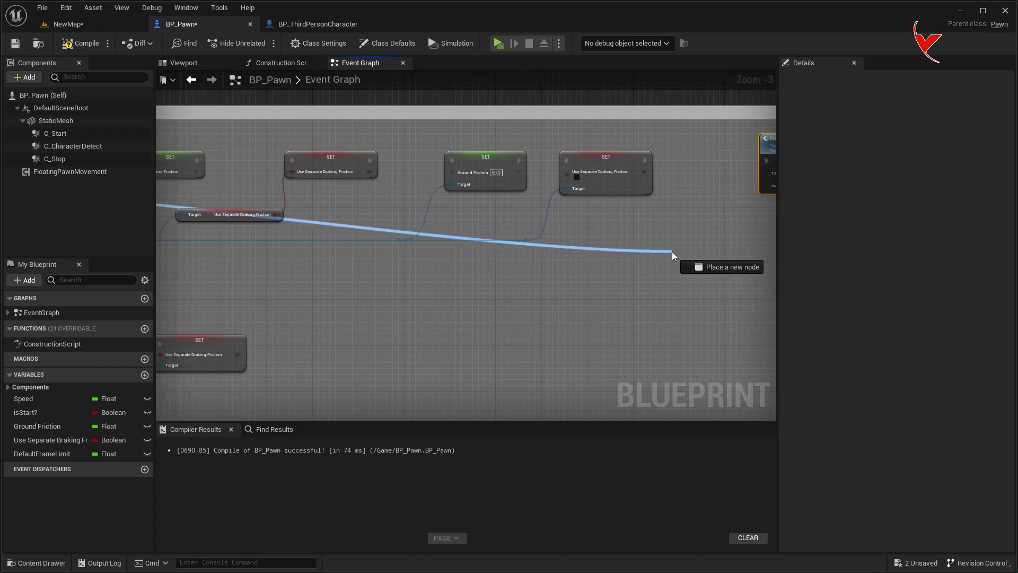
{"action": "type", "text": "is locally"}
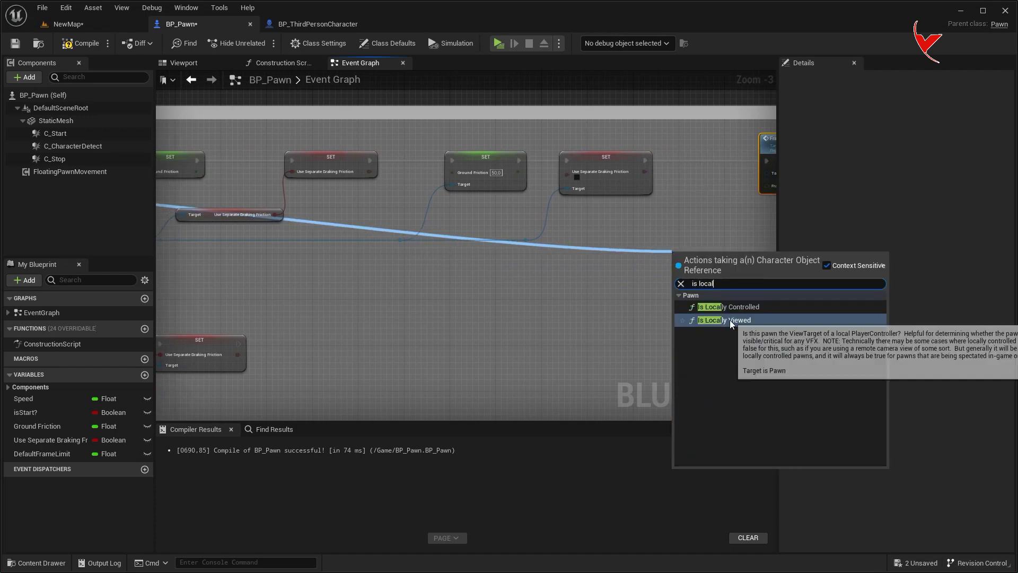
{"action": "left_click", "coordinate": [730, 319]}
- Widen the comment box and move Frame Rate Client right to make room
{"action": "right_click_drag", "start_coordinate": [473, 270], "coordinate": [639, 271]}
{"action": "right_click_drag", "start_coordinate": [220, 192], "coordinate": [347, 181]}
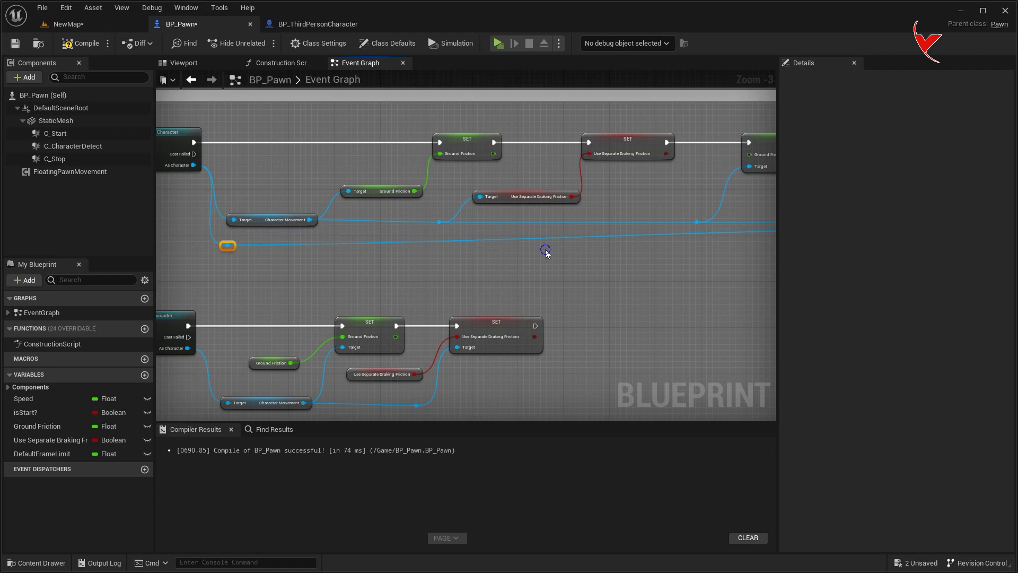
{"action": "right_click_drag", "start_coordinate": [546, 253], "coordinate": [435, 249]}
{"action": "right_click_drag", "start_coordinate": [689, 234], "coordinate": [444, 245]}
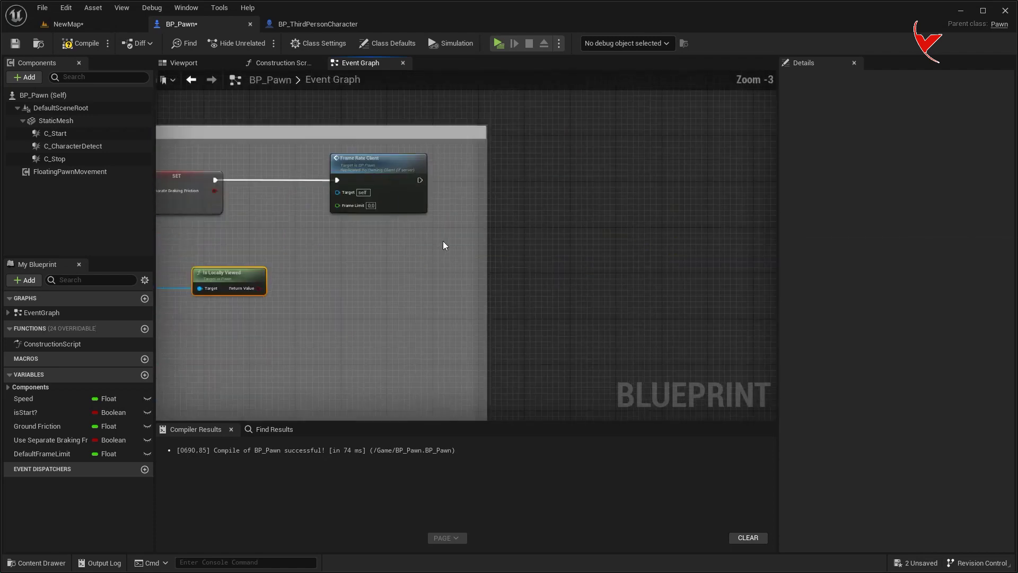
{"action": "left_click_drag", "start_coordinate": [487, 232], "coordinate": [676, 233]}
{"action": "left_click_drag", "start_coordinate": [378, 166], "coordinate": [497, 172]}
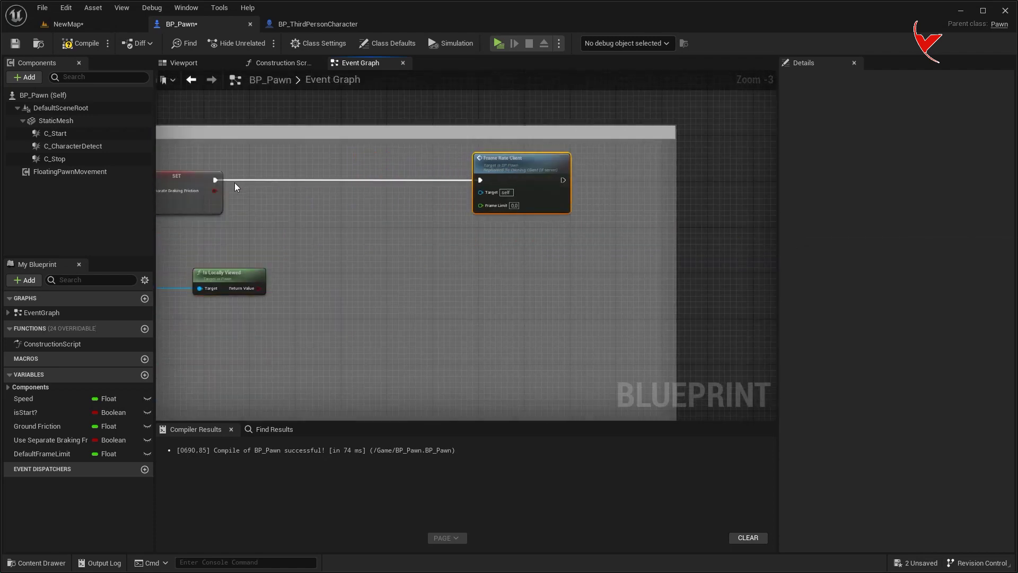
- Insert a Branch fed by Is Locally Viewed, running Frame Rate Client on True
{"action": "left_click_drag", "start_coordinate": [305, 185], "coordinate": [306, 182]}
{"action": "left_click", "coordinate": [345, 304]}
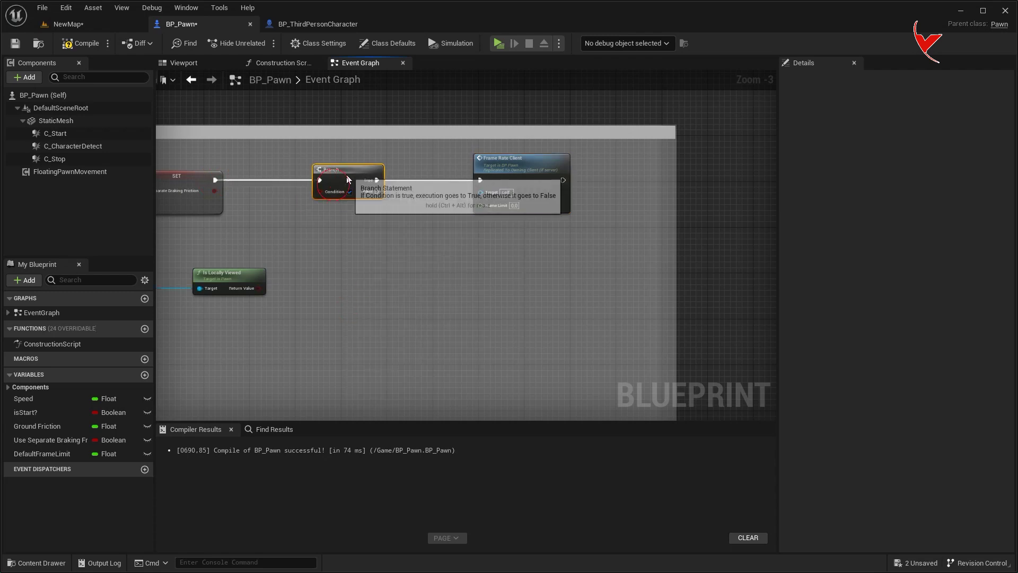
{"action": "left_click_drag", "start_coordinate": [317, 190], "coordinate": [319, 192]}
{"action": "left_click_drag", "start_coordinate": [377, 179], "coordinate": [516, 196]}
- Shift the Branch group left and nudge Frame Rate Client into line
{"action": "scroll", "coordinate": [516, 196], "scroll_direction": "up", "scroll_amount": 3}
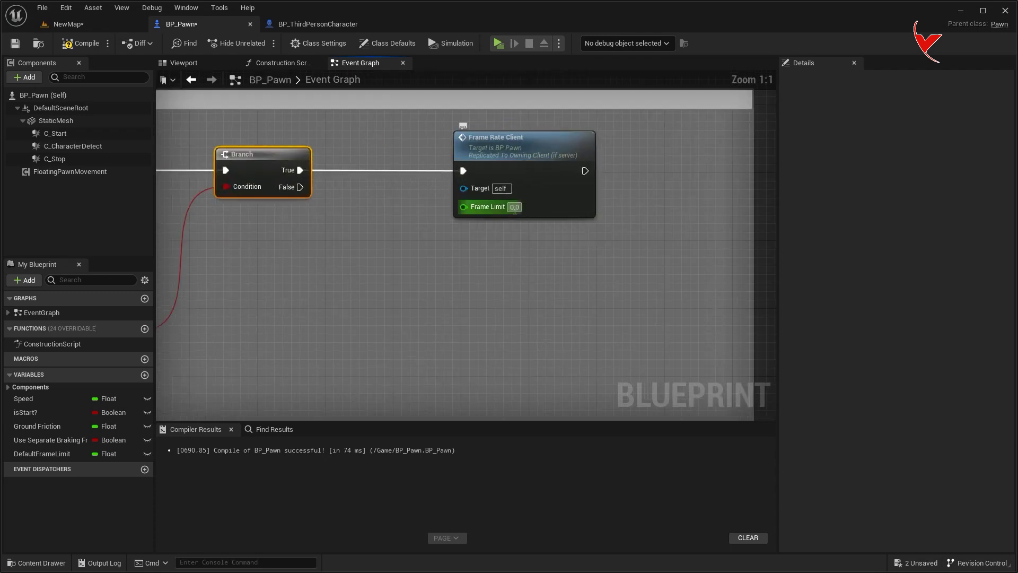
{"action": "scroll", "coordinate": [579, 260], "scroll_direction": "down", "scroll_amount": 4}
{"action": "scroll", "coordinate": [555, 237], "scroll_direction": "down", "scroll_amount": 2}
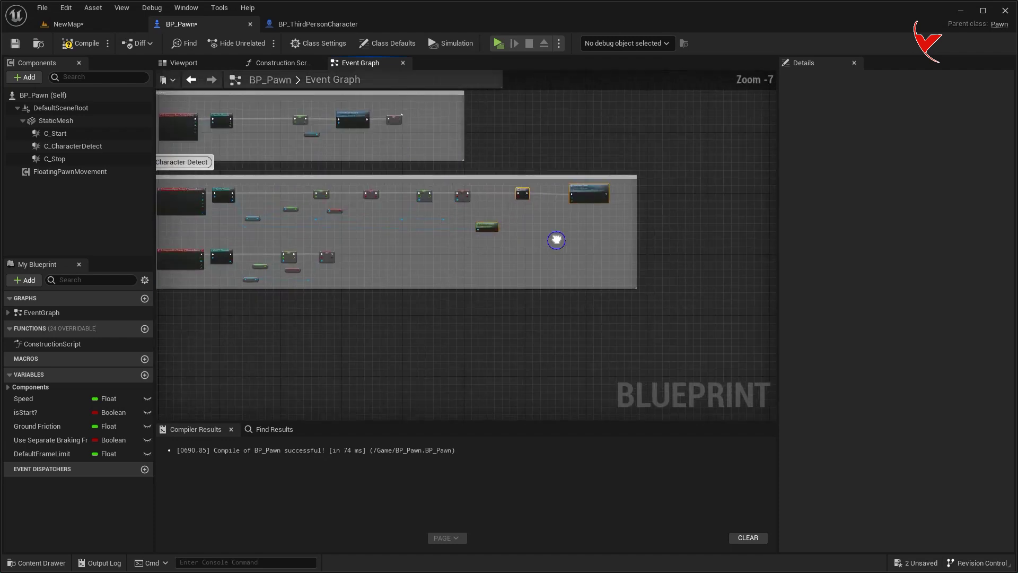
{"action": "scroll", "coordinate": [516, 245], "scroll_direction": "down", "scroll_amount": 1}
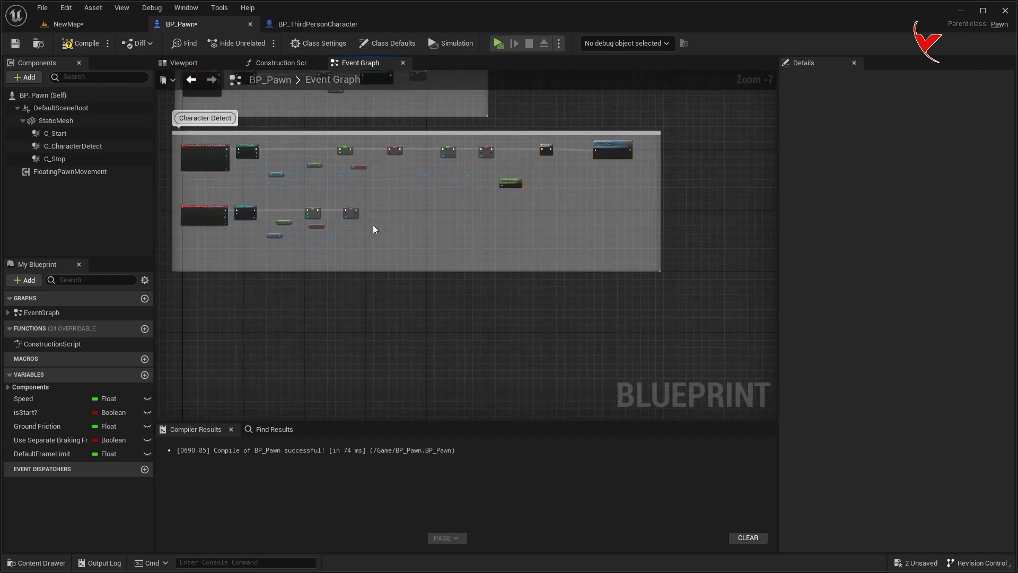
{"action": "scroll", "coordinate": [504, 281], "scroll_direction": "up", "scroll_amount": 4}
{"action": "mouse_move", "coordinate": [519, 210]}
{"action": "left_mouse_down"}
{"action": "mouse_move", "coordinate": [462, 210]}
{"action": "mouse_move", "coordinate": [491, 197]}
{"action": "left_mouse_up"}
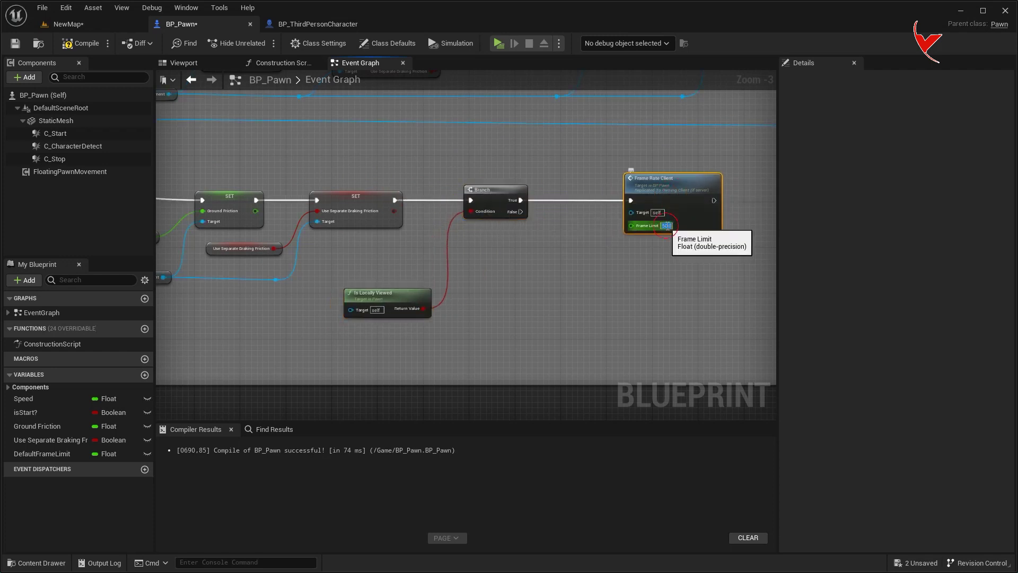
{"action": "left_click_drag", "start_coordinate": [647, 185], "coordinate": [641, 186]}
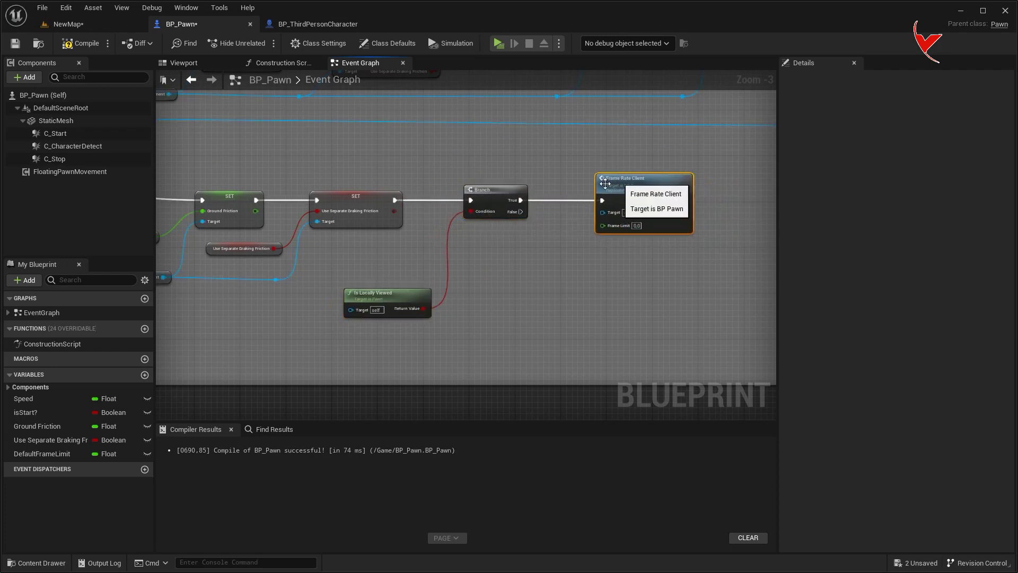
- Use As Character as Is Locally Viewed's Target and save BP_Pawn
{"action": "scroll", "coordinate": [623, 180], "scroll_direction": "down", "scroll_amount": 2}
{"action": "left_click_drag", "start_coordinate": [388, 250], "coordinate": [488, 262]}
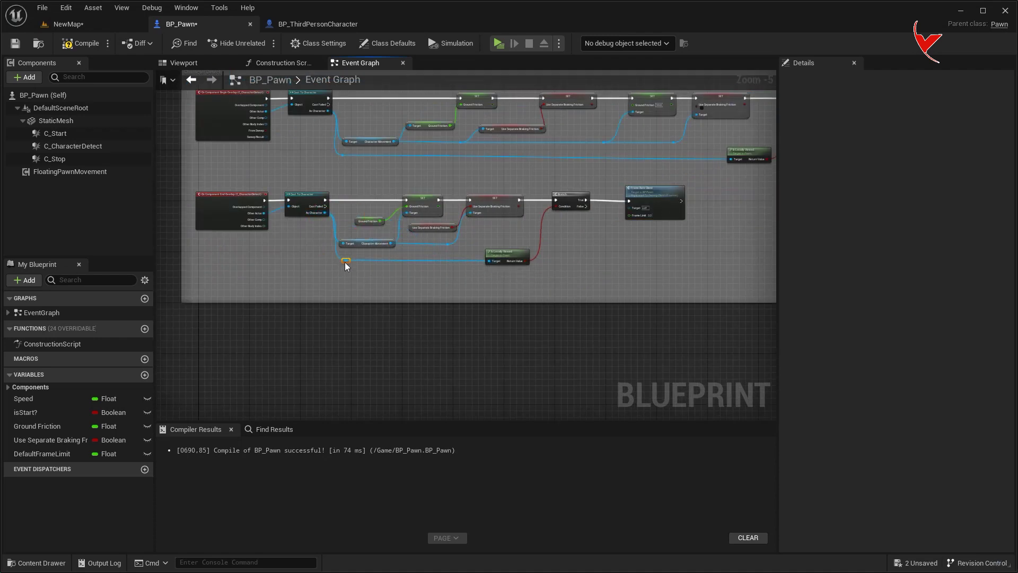
{"action": "key", "text": "ctrl+s"}
- Remove the C_Start chain's Frame Rate Client node and wire Cast To Character straight into SET
{"action": "scroll", "coordinate": [402, 225], "scroll_direction": "up", "scroll_amount": 2}
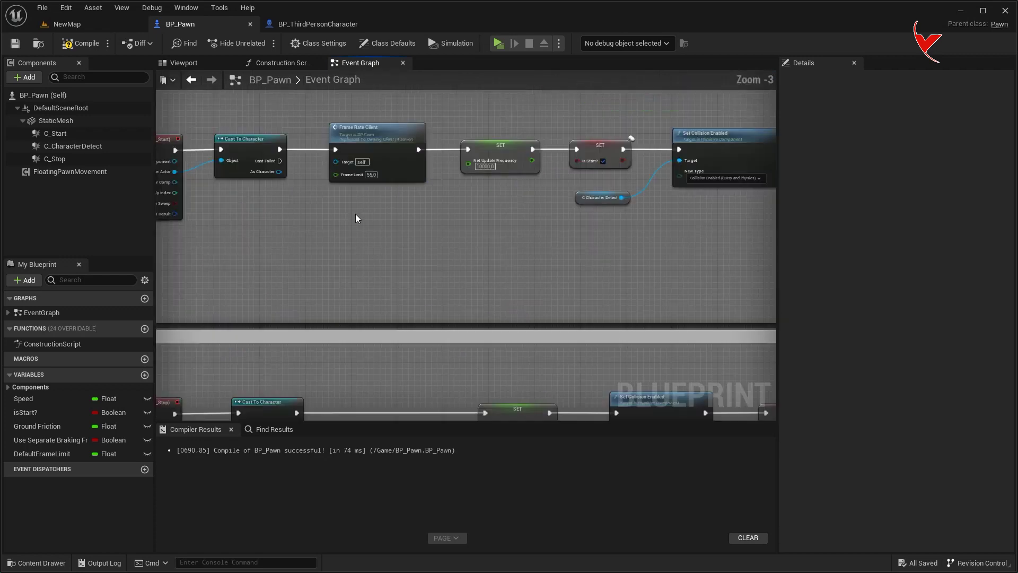
{"action": "key", "text": "Delete"}
{"action": "left_click_drag", "start_coordinate": [280, 149], "coordinate": [468, 149]}
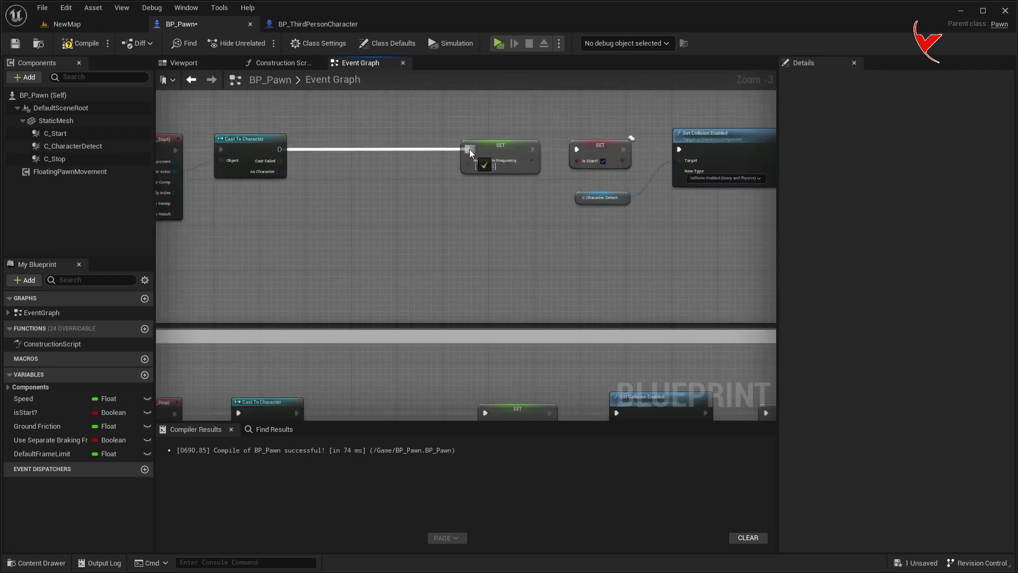
{"action": "scroll", "coordinate": [437, 253], "scroll_direction": "down", "scroll_amount": 3}
- Play-test NewMap as server and client, running the character toward the platform
{"action": "left_click", "coordinate": [105, 31]}
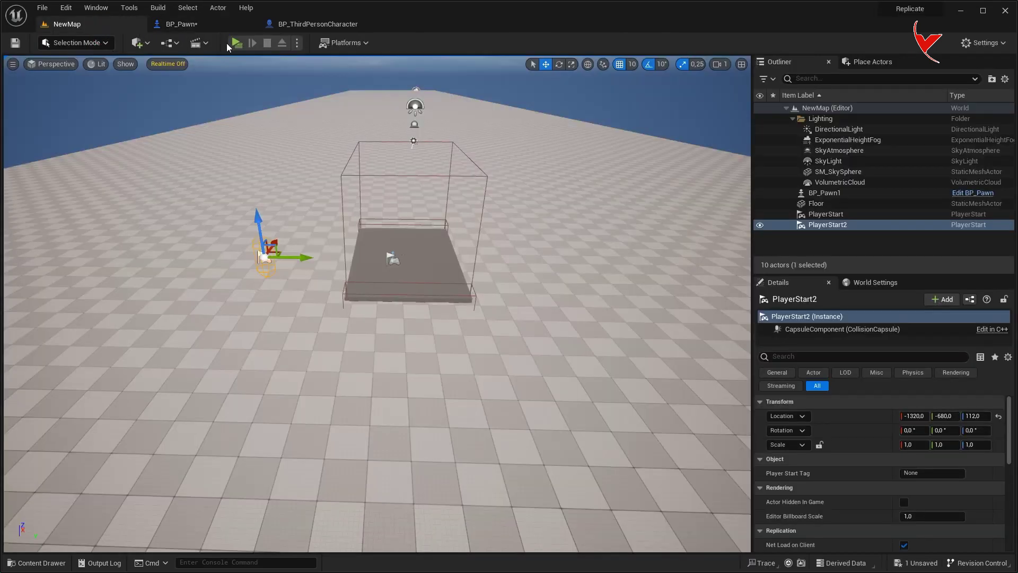
{"action": "left_click", "coordinate": [238, 43]}
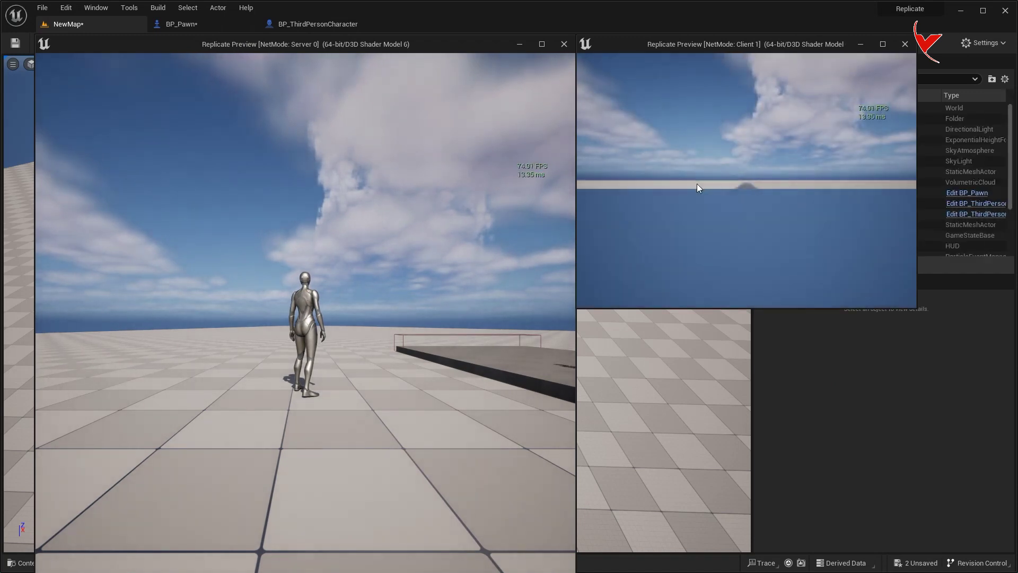
{"action": "key", "text": "w"}
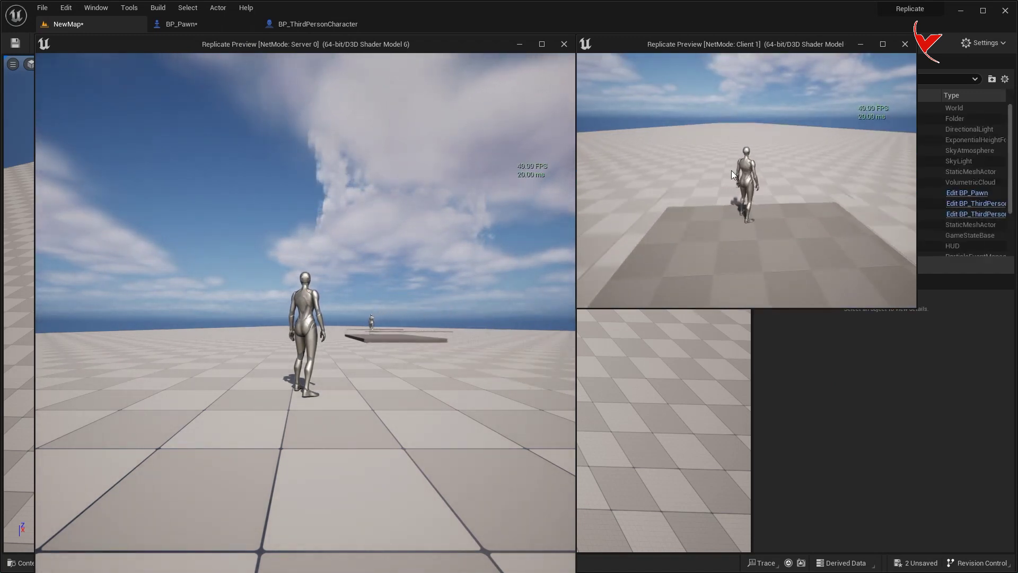
{"action": "key", "text": "Escape"}
- Switch play mode to Standalone Game and save NewMap and BP_Pawn
{"action": "left_click", "coordinate": [297, 43]}
{"action": "left_click", "coordinate": [344, 117]}
{"action": "key", "text": "ctrl+shift+s"}
{"action": "left_click", "coordinate": [582, 390]}
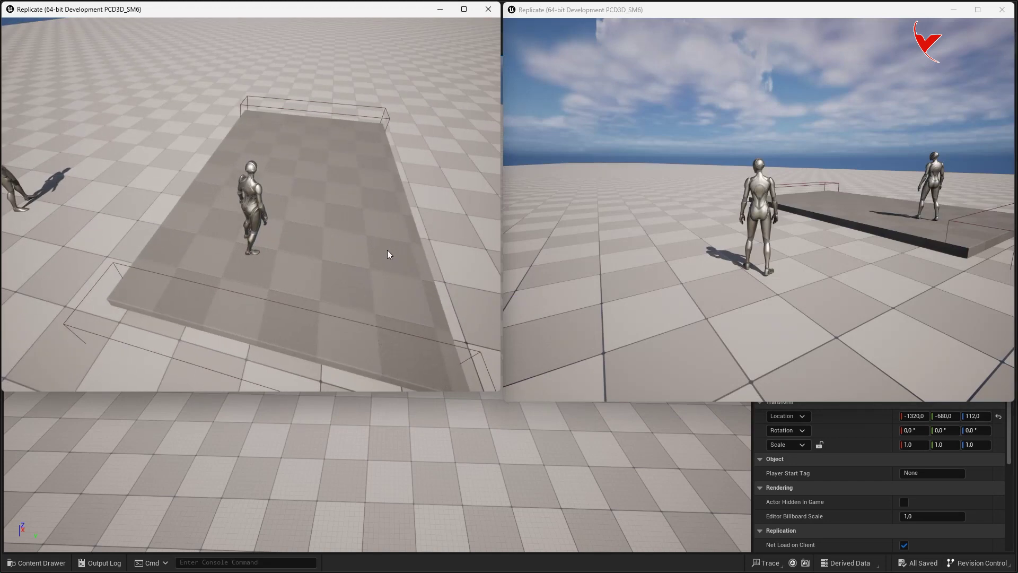
- Run the character across the platform, then close both game windows
{"action": "key", "text": "w"}
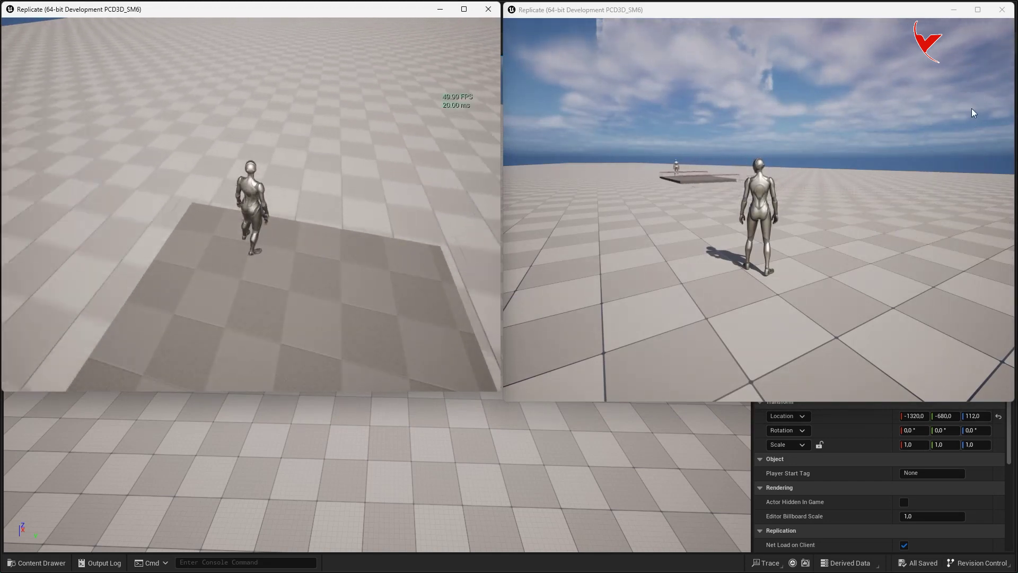
{"action": "left_click", "coordinate": [967, 101]}
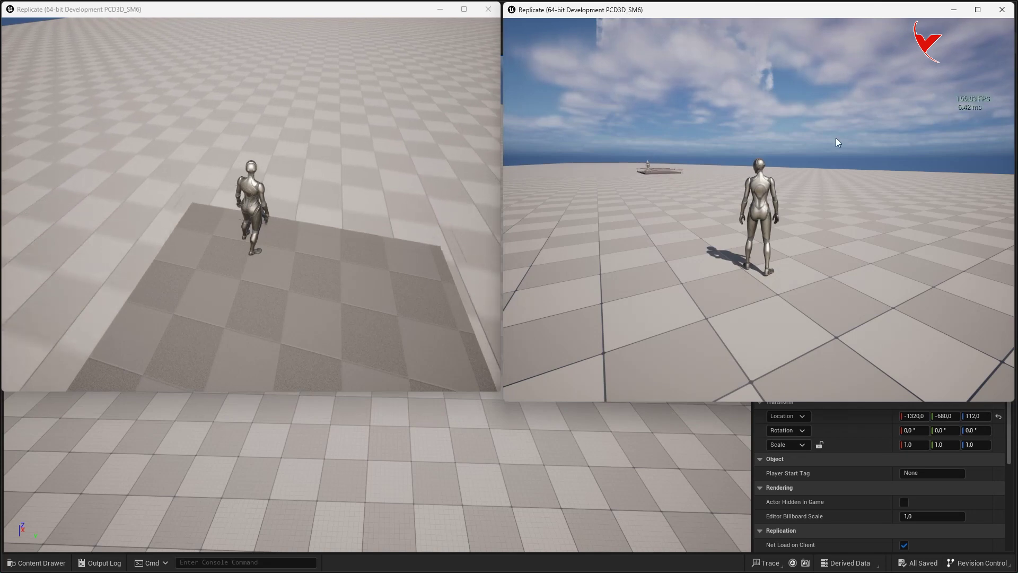
{"action": "left_click", "coordinate": [1002, 10]}
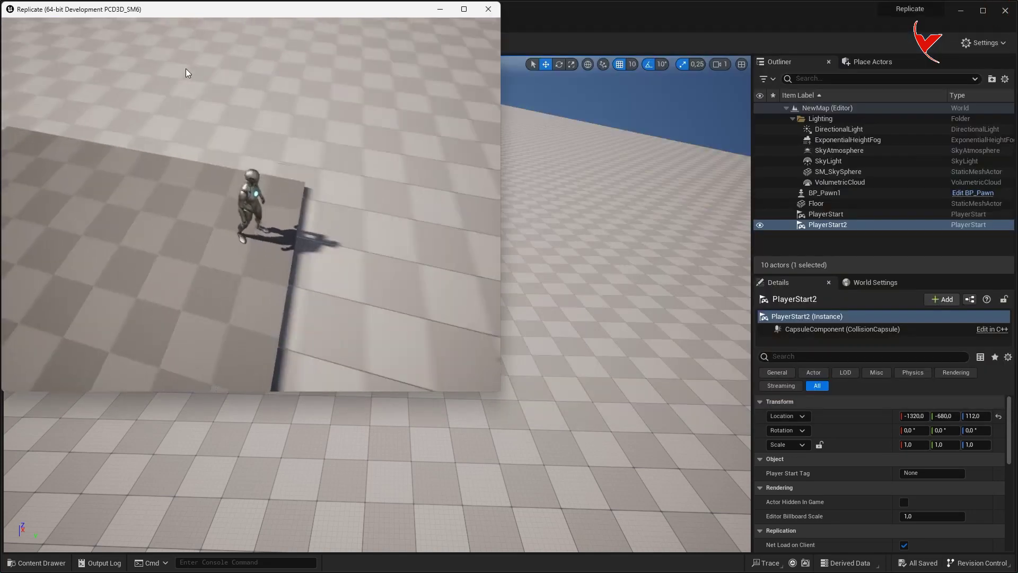
{"action": "key", "text": "Escape"}
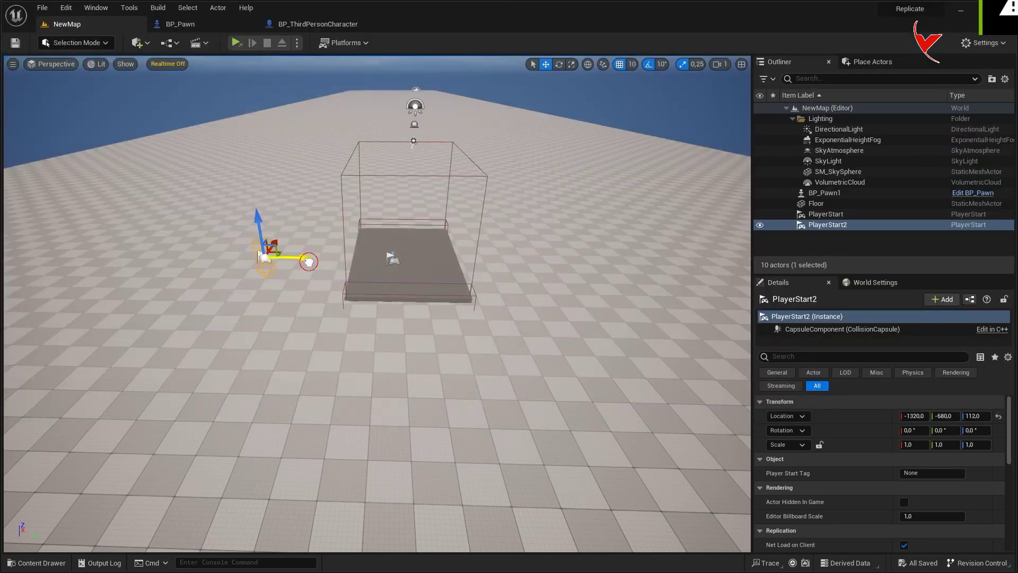
- Launch the standalone game windows after saving and run one player across the platform
{"action": "left_click", "coordinate": [238, 46]}
{"action": "left_click", "coordinate": [595, 389]}
{"action": "key", "text": "w"}
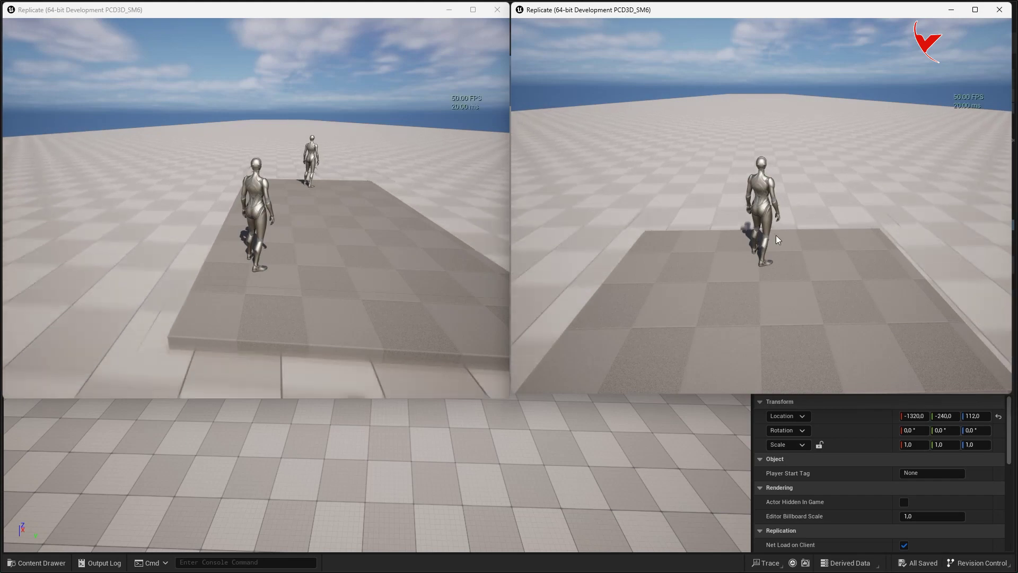
{"action": "key", "text": "w"}
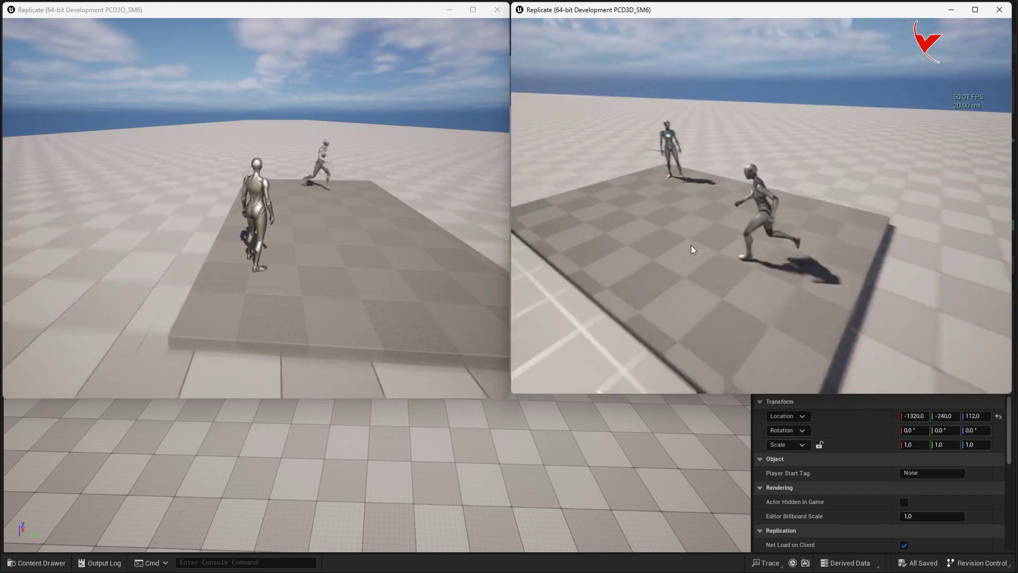
{"action": "key", "text": "w"}
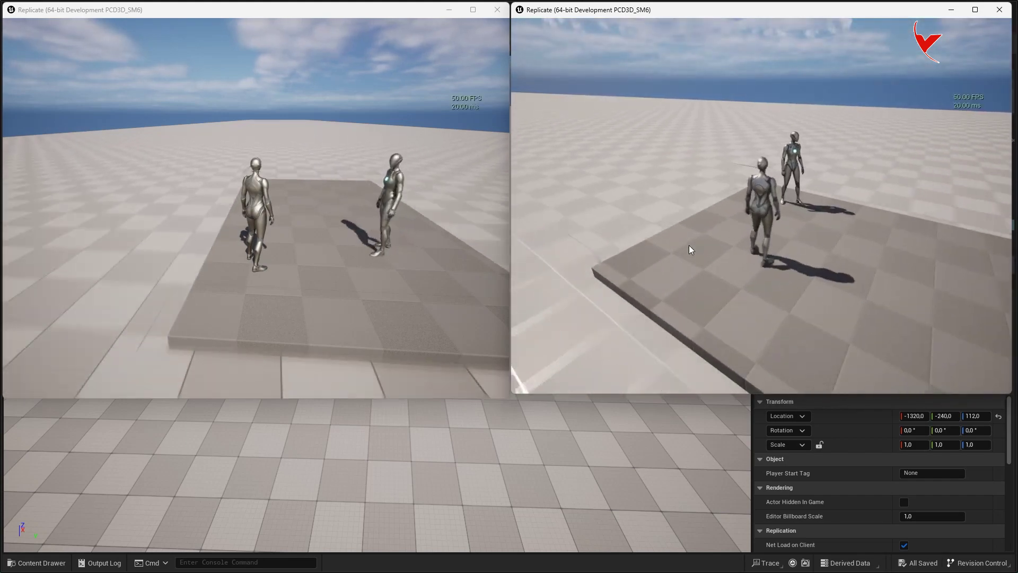
{"action": "key", "text": "w"}
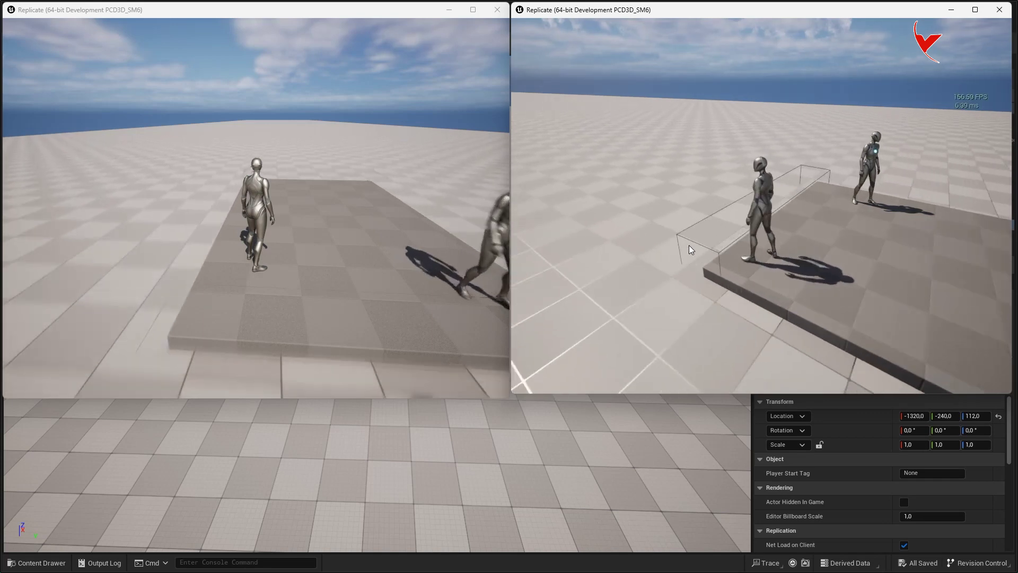
- Run the left and right players along the platform in their game windows
{"action": "left_click", "coordinate": [481, 112]}
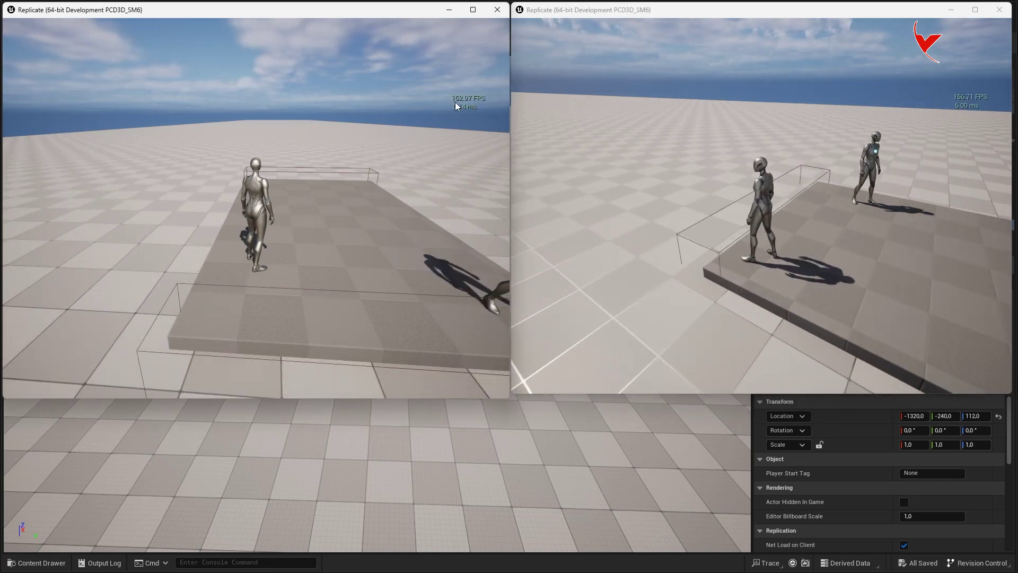
{"action": "key", "text": "w"}
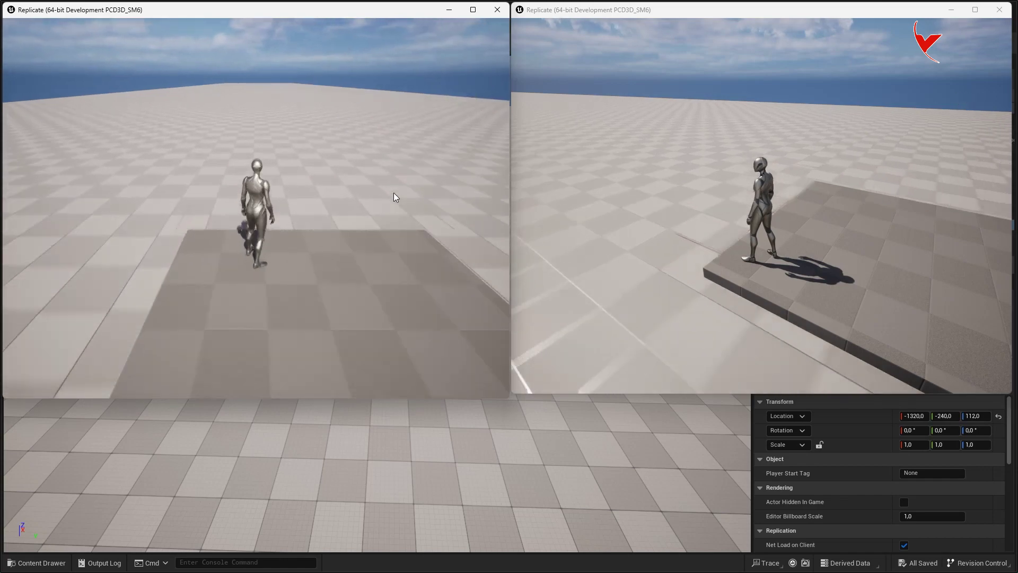
{"action": "left_click", "coordinate": [813, 193]}
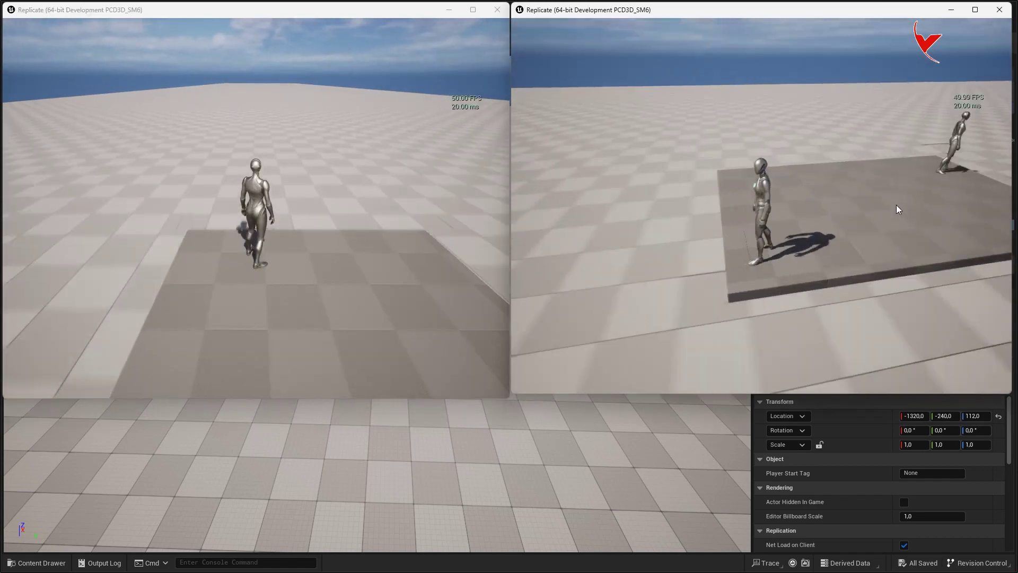
{"action": "key", "text": "w"}
{"action": "left_click", "coordinate": [298, 227]}
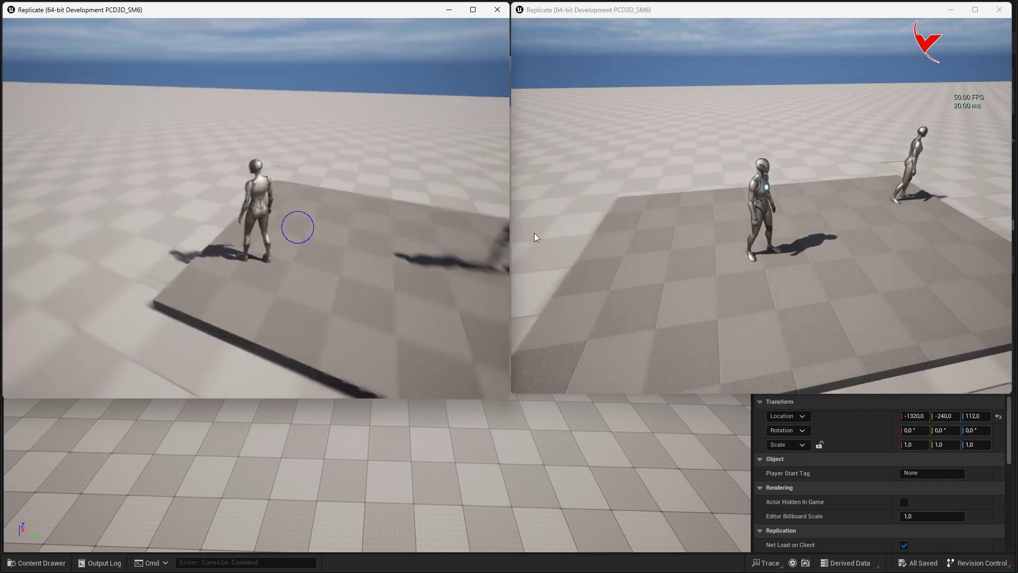
- Make the right and left players jump on the platform, then walk the right one forward
{"action": "left_click", "coordinate": [878, 217]}
{"action": "key", "text": "space"}
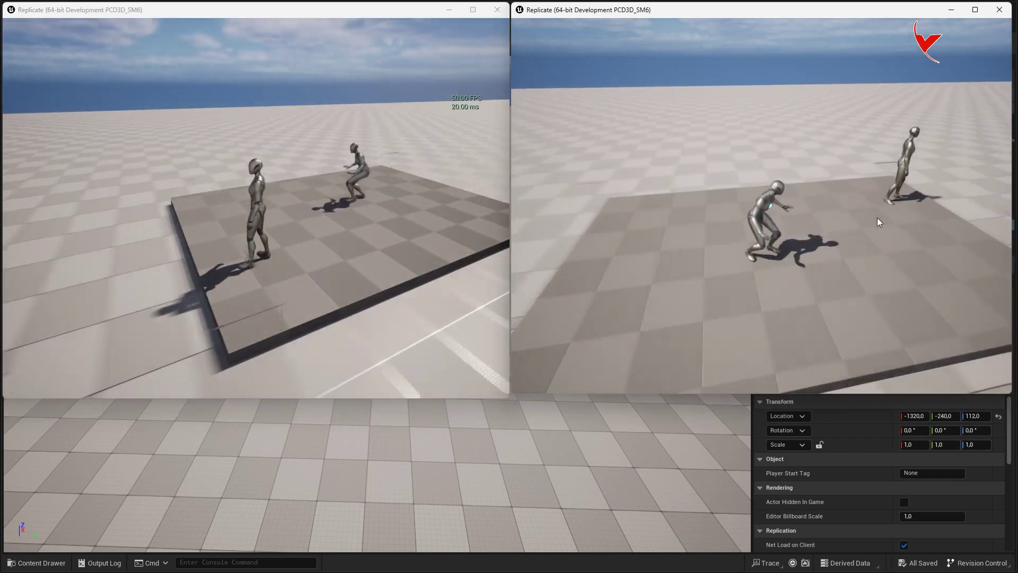
{"action": "key", "text": "space"}
{"action": "left_click", "coordinate": [403, 205]}
{"action": "key", "text": "space"}
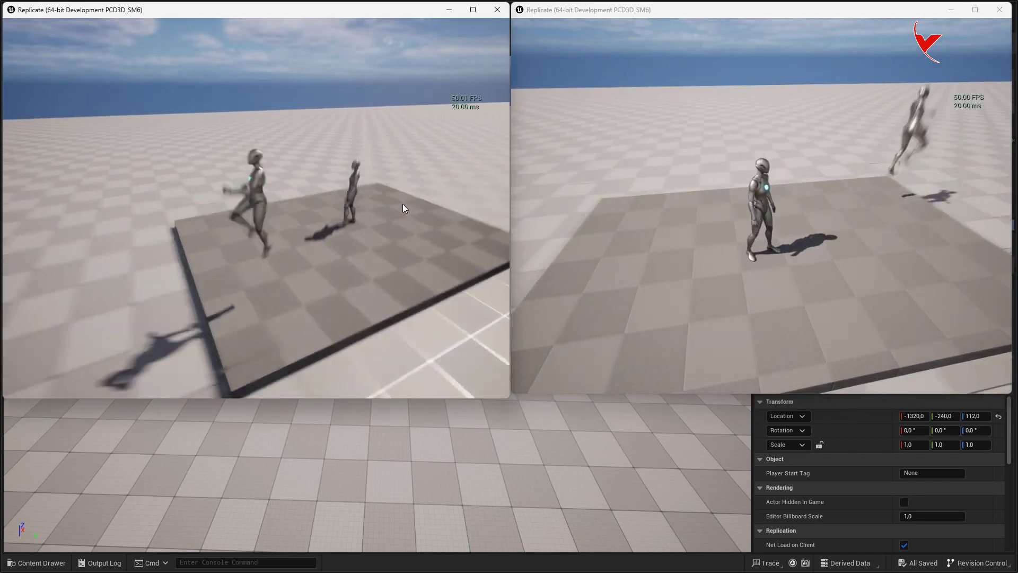
{"action": "left_click", "coordinate": [749, 209]}
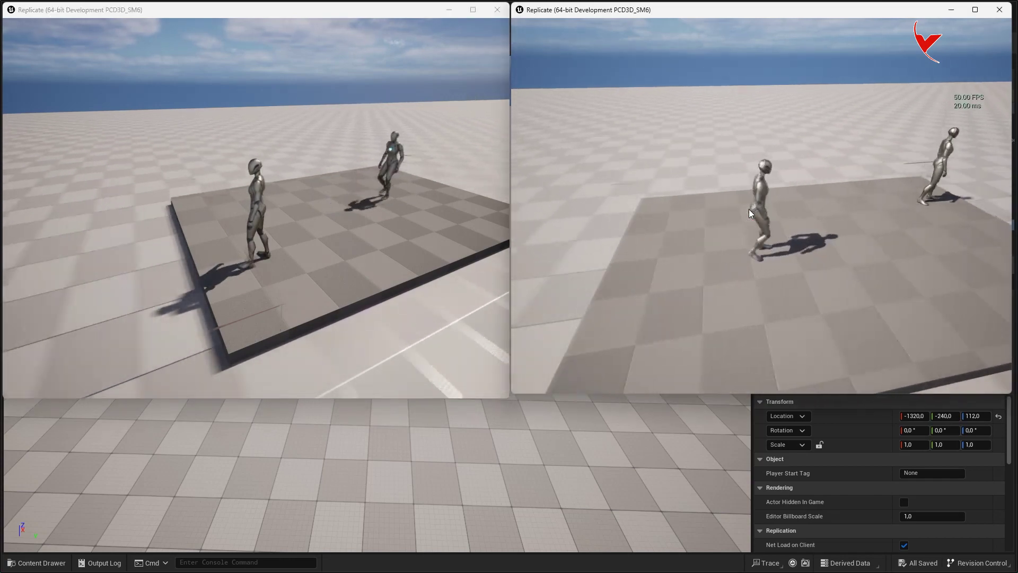
{"action": "key", "text": "space"}
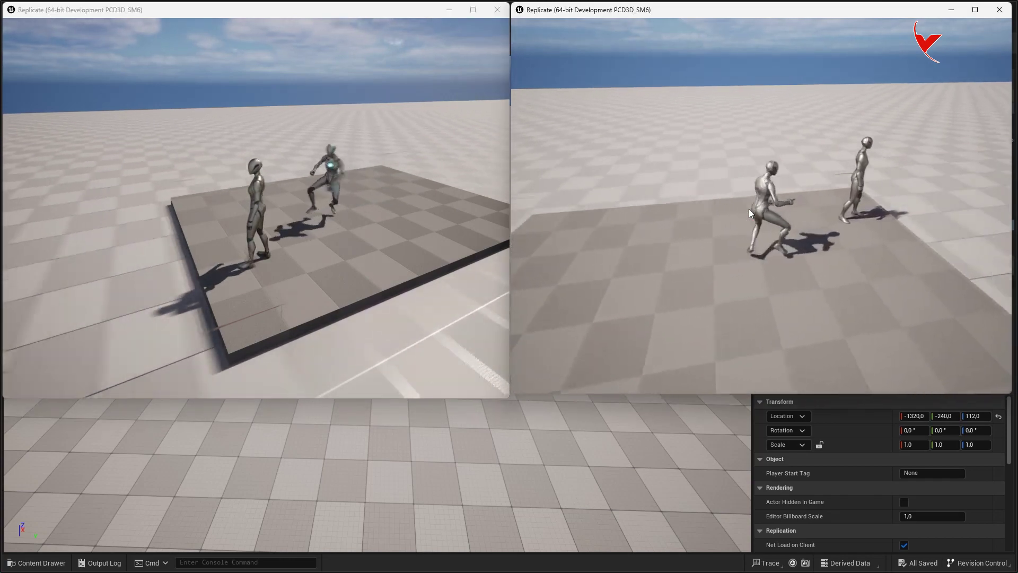
{"action": "key", "text": "w"}
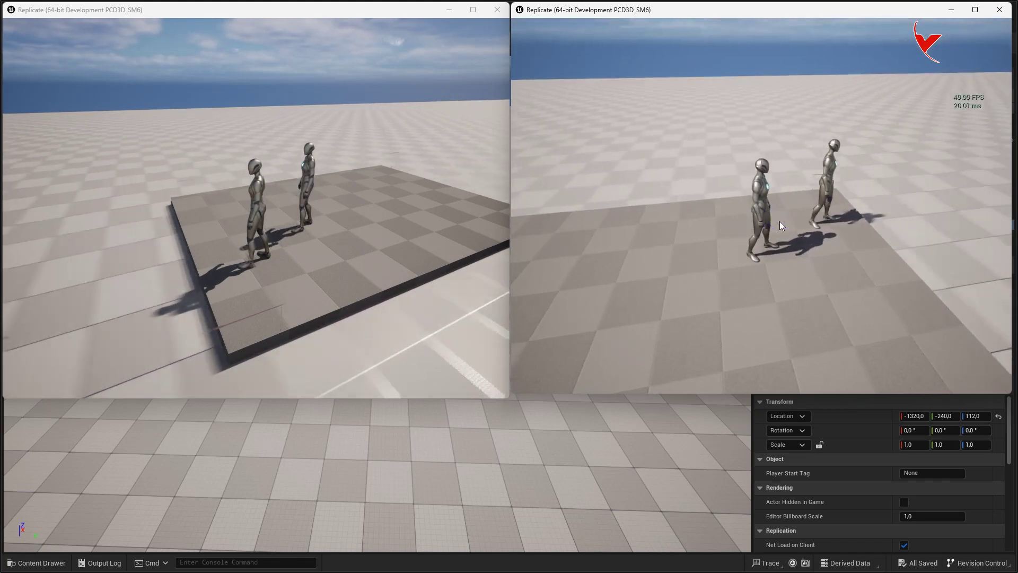
- Run the left player rightward and forward across the platform
{"action": "left_click", "coordinate": [382, 244]}
{"action": "key", "text": "d"}
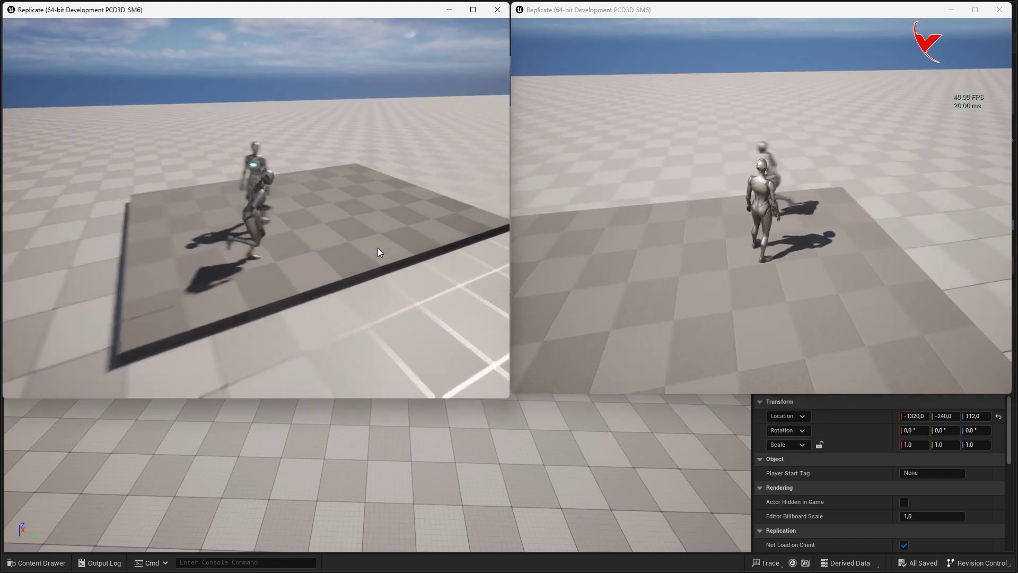
{"action": "key", "text": "w"}
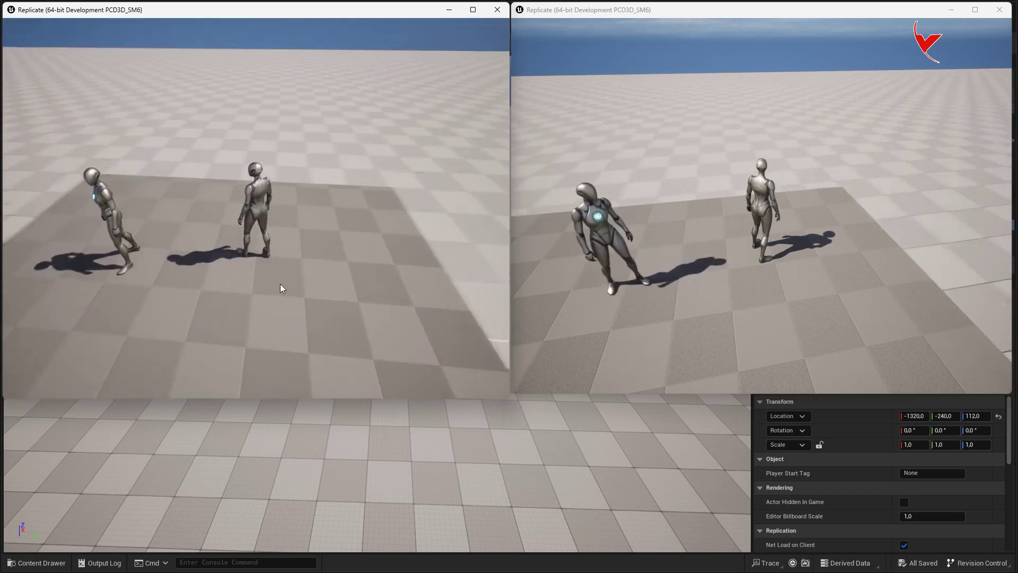
{"action": "key", "text": "w"}
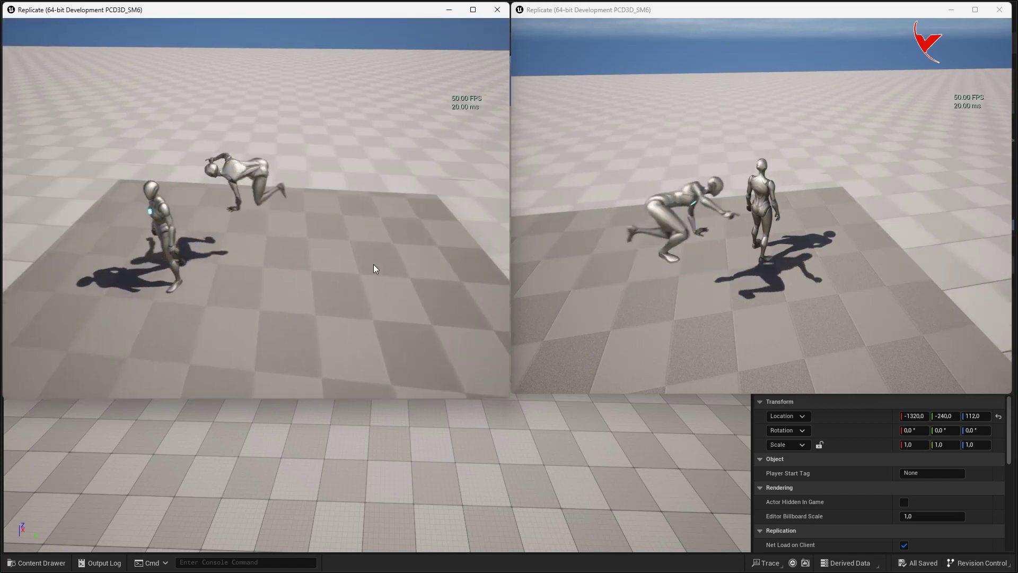